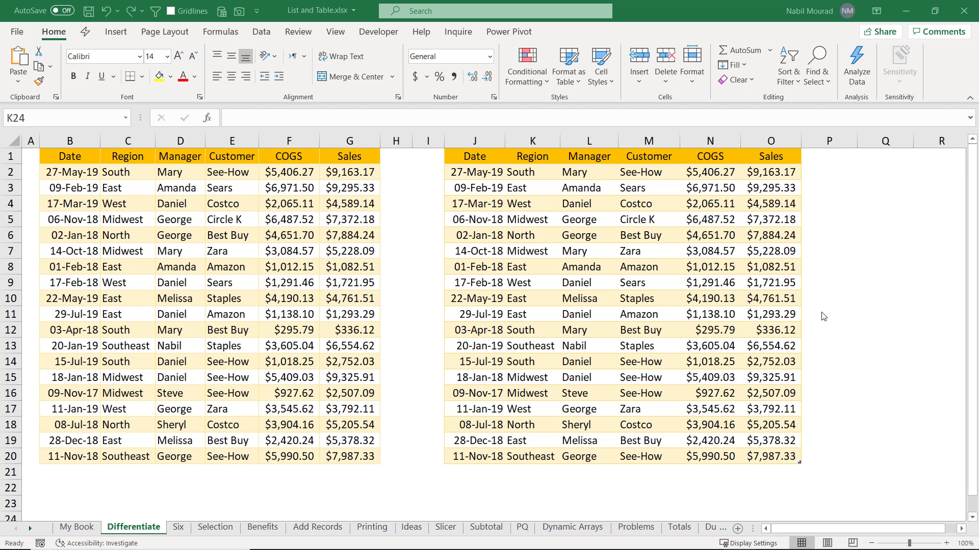
Step: Select various cell blocks in the list, the right-hand table and the empty columns beside them
click(864, 241)
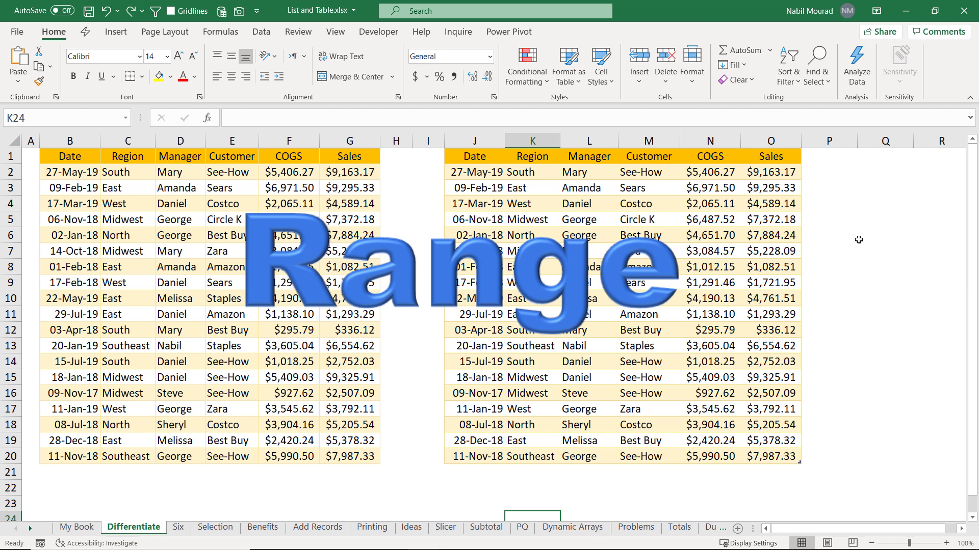
drag(858, 240, 885, 317)
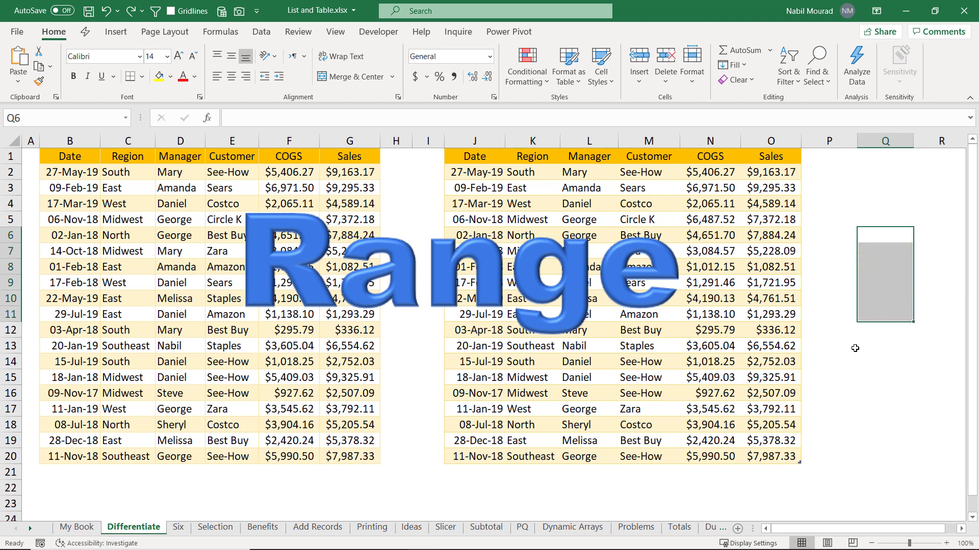
drag(701, 376, 798, 426)
drag(581, 366, 694, 430)
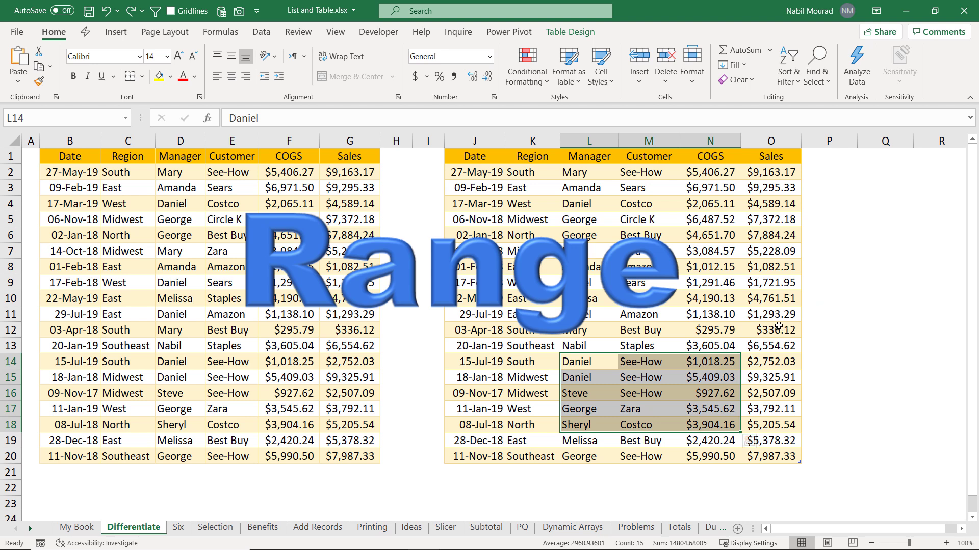
drag(815, 298, 932, 398)
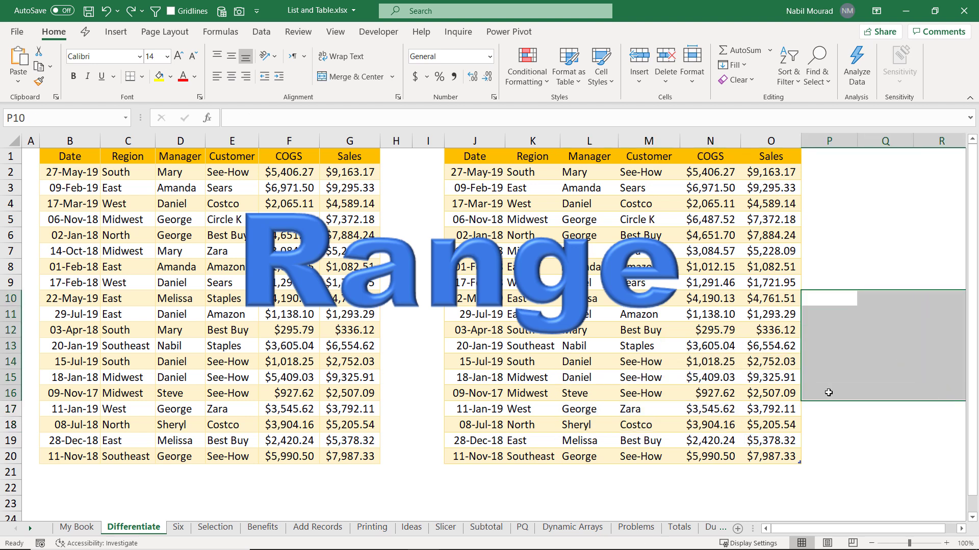
drag(657, 380, 756, 441)
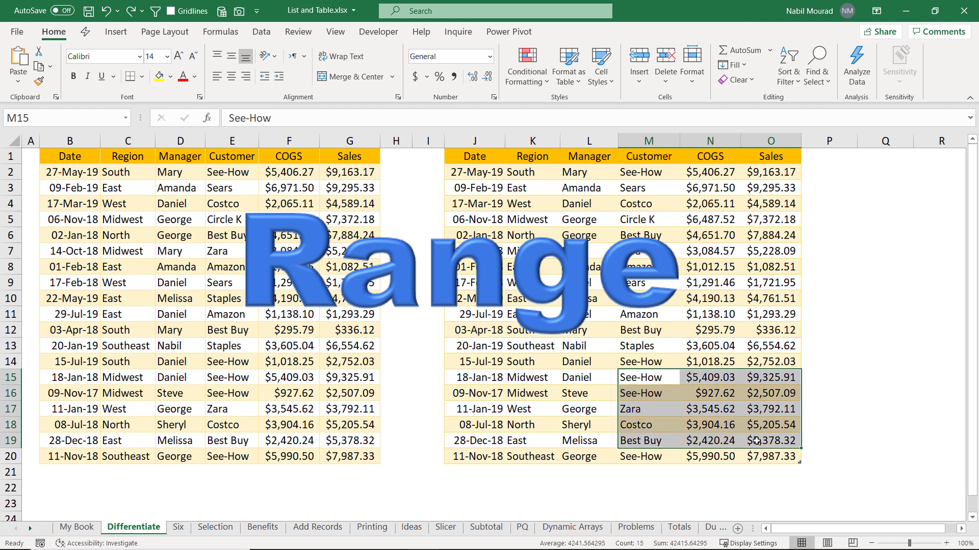
drag(339, 435, 470, 496)
click(365, 445)
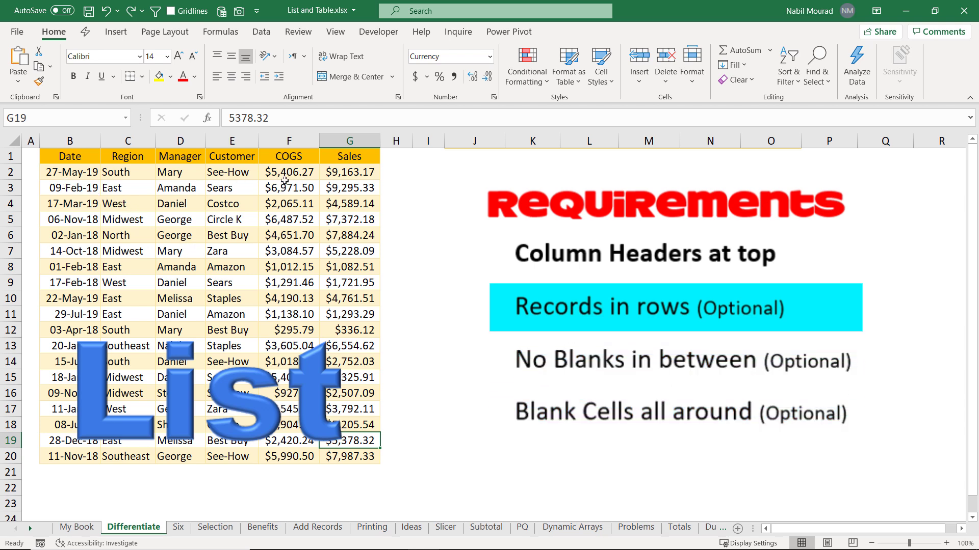
click(163, 233)
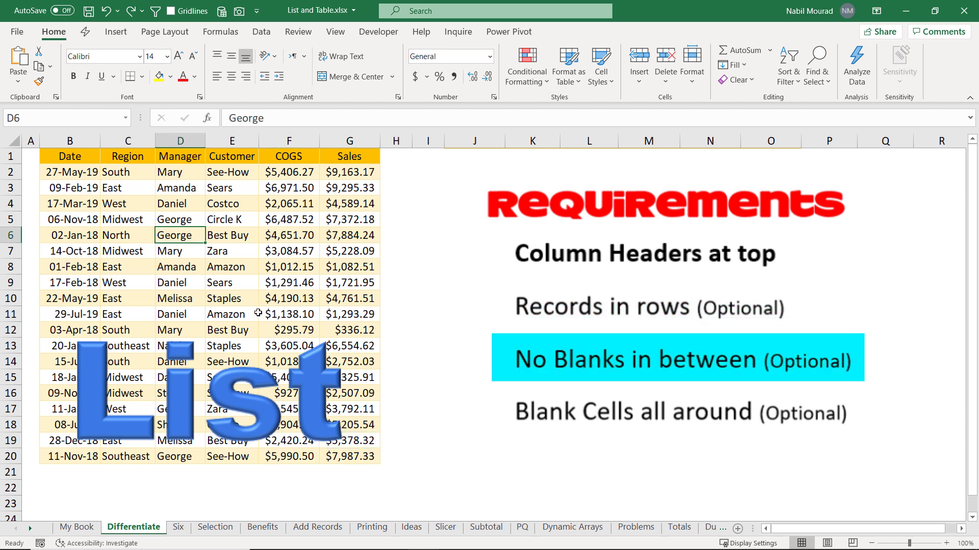
click(243, 309)
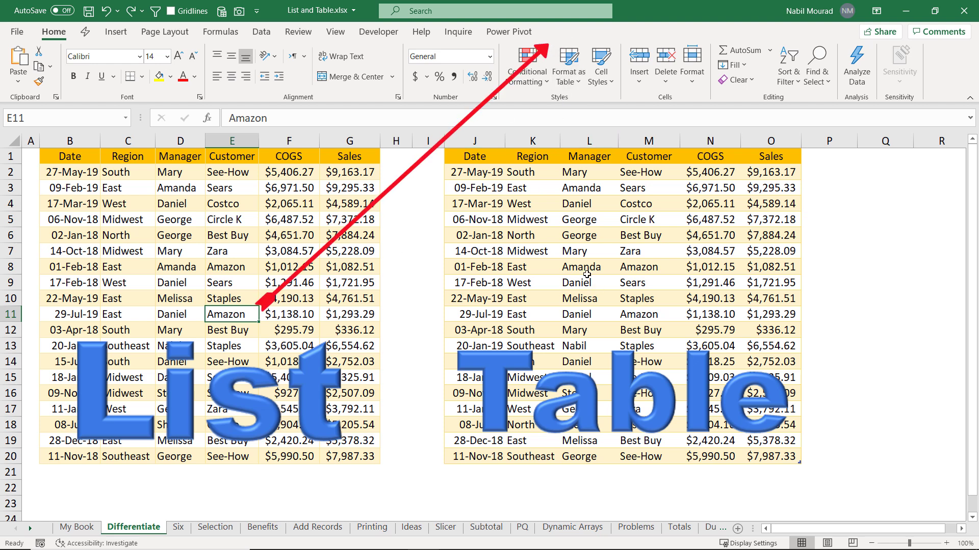
Step: Show the Table Design options for the right-hand table, then select a COGS cell and a date cell
click(541, 252)
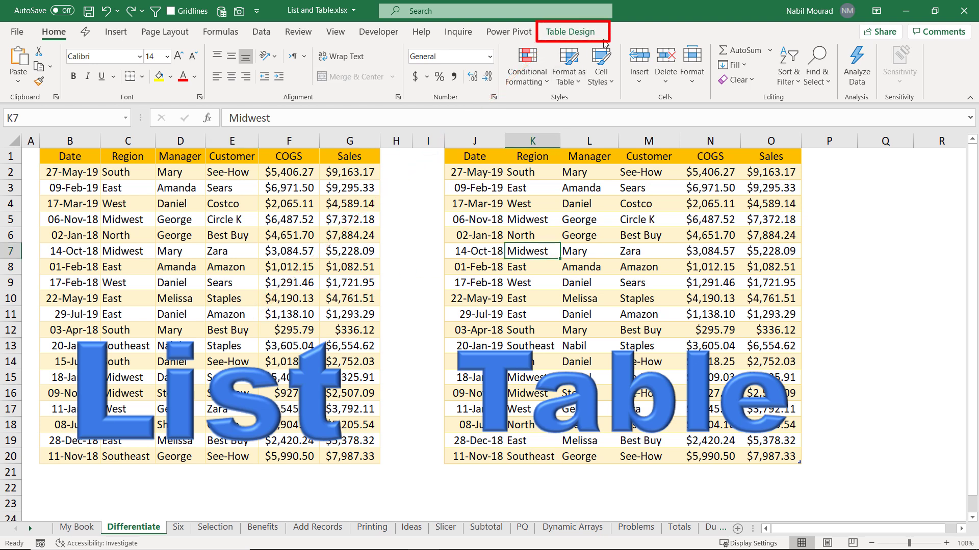
click(586, 33)
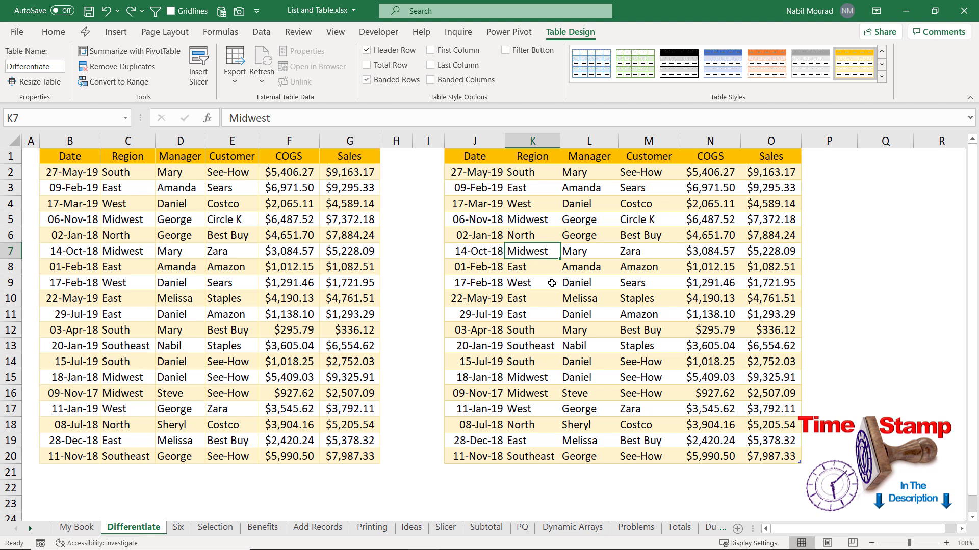
click(296, 284)
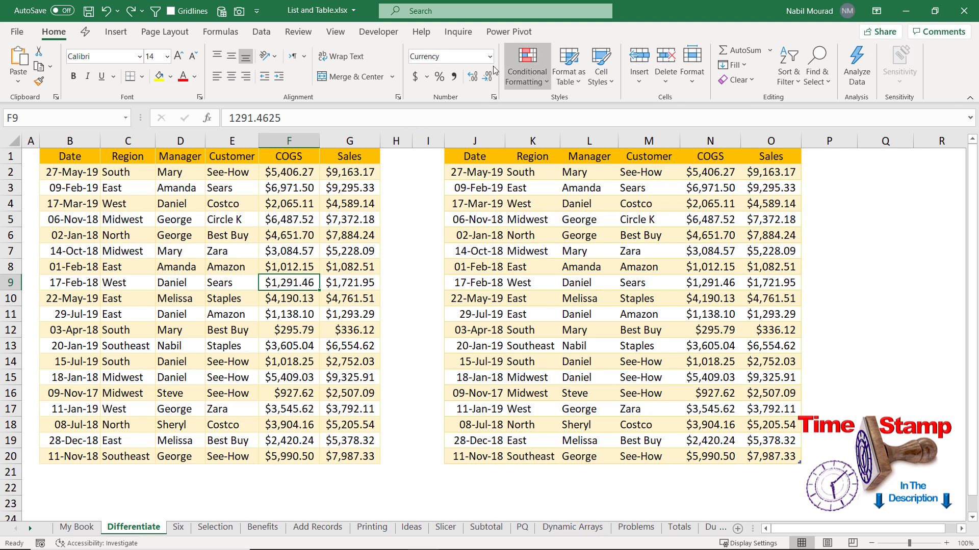
click(474, 266)
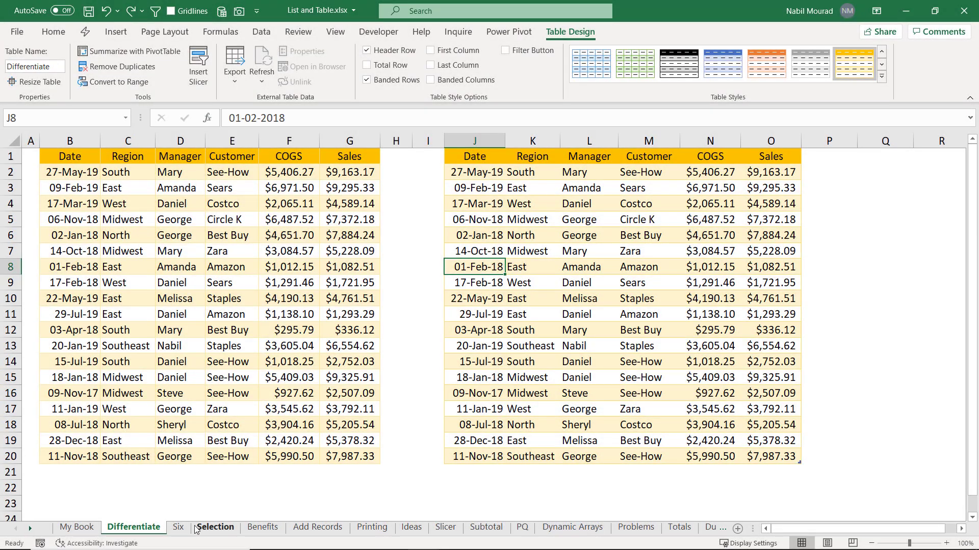
Step: On sheet Six, format A1:F20 as a blue Medium-style table with headers (Table11)
click(178, 528)
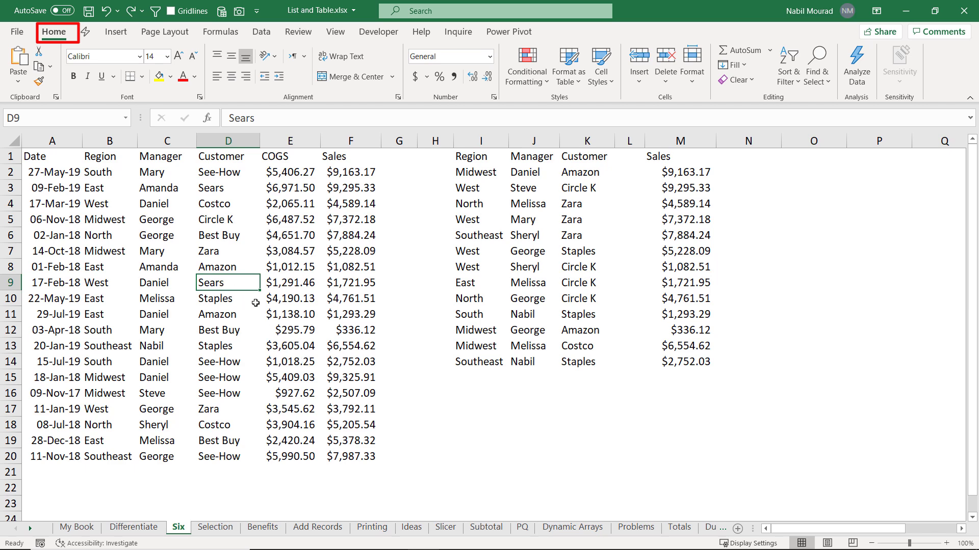
click(579, 84)
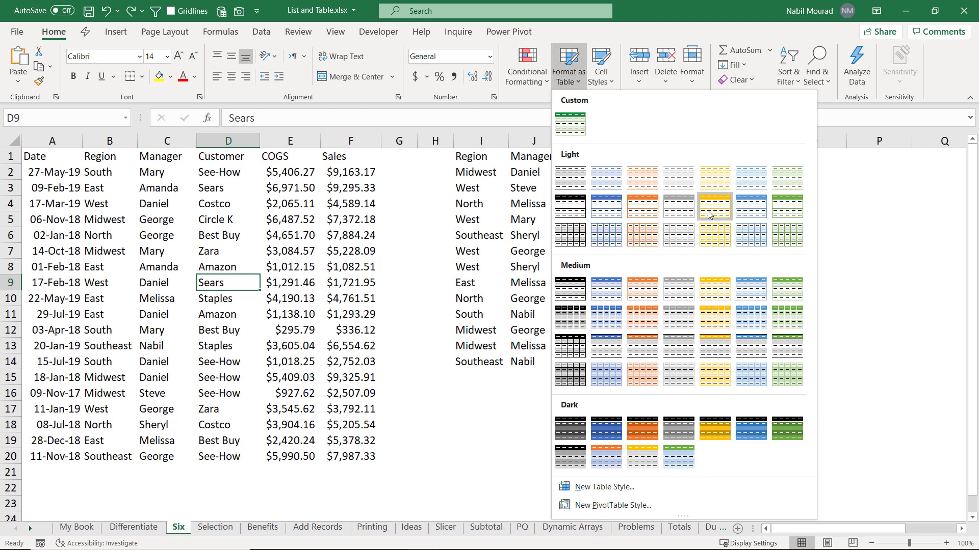
click(747, 294)
drag(856, 320, 489, 291)
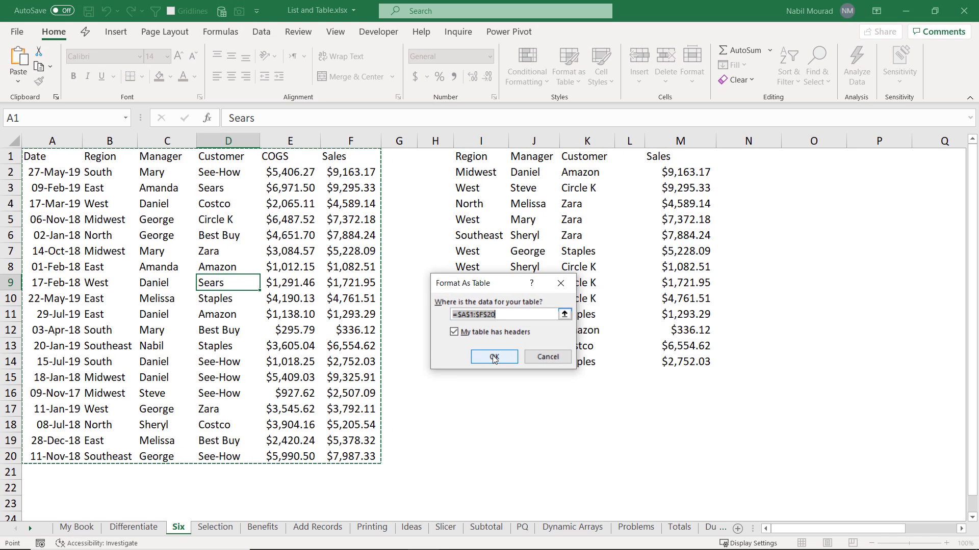
click(769, 359)
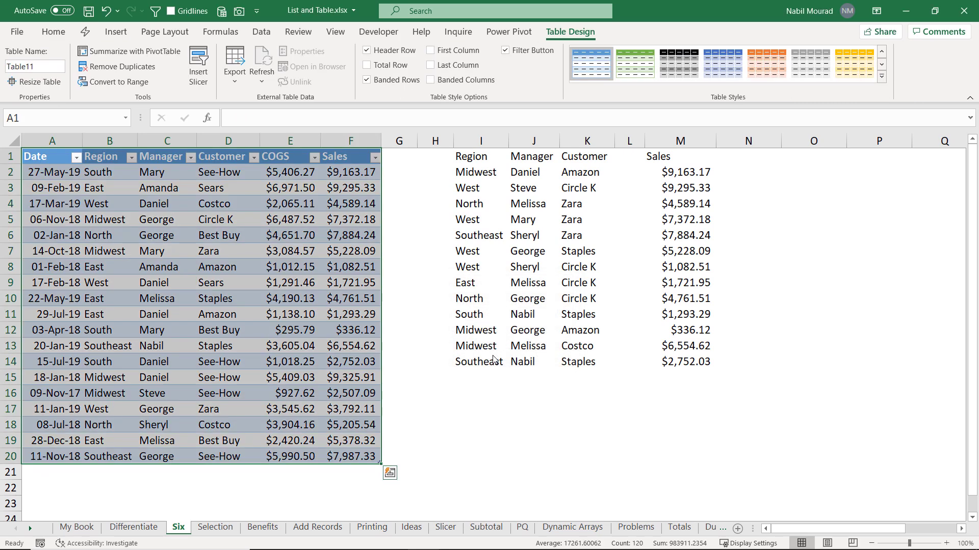
Step: Undo the table style, create a table from A1:F20 via Insert > Table, then undo it
key(ctrl+z)
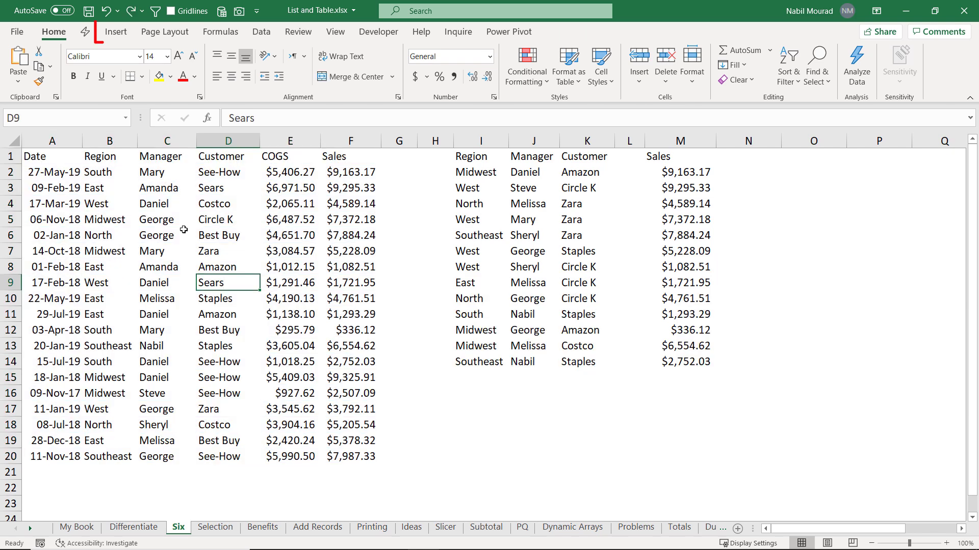
click(118, 36)
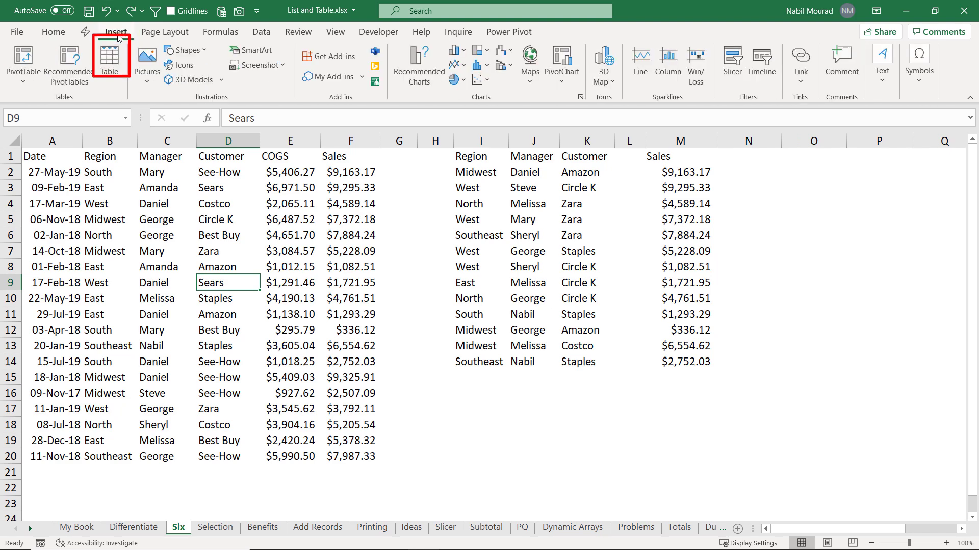
click(110, 64)
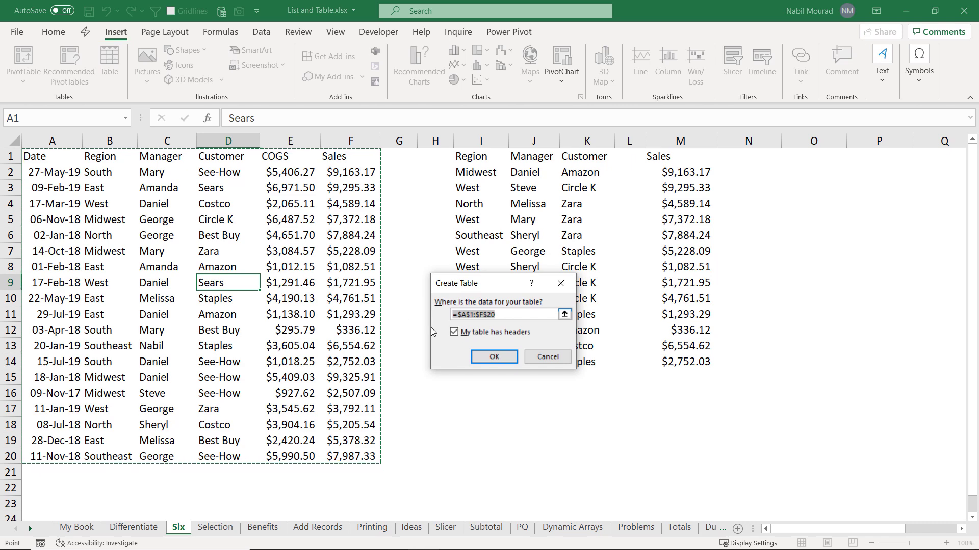
click(495, 358)
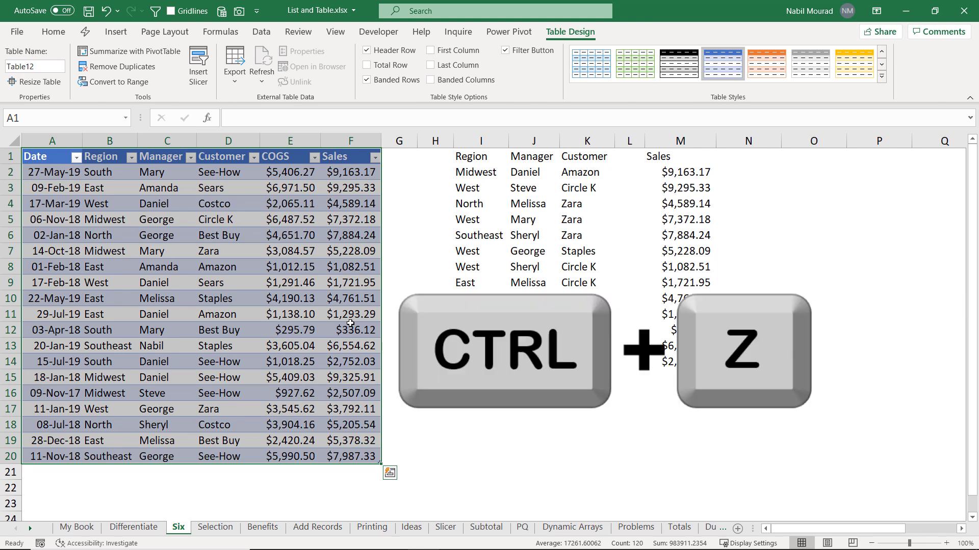
key(ctrl+z)
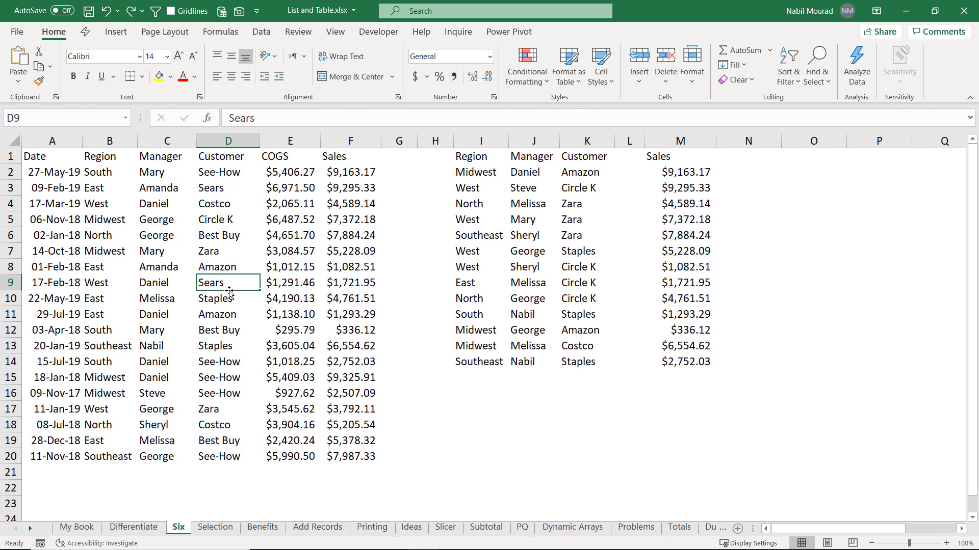
Step: Open Create Table for A1:F20 with Ctrl+L, dismiss it, then reopen it with Ctrl+T
key(ctrl+l)
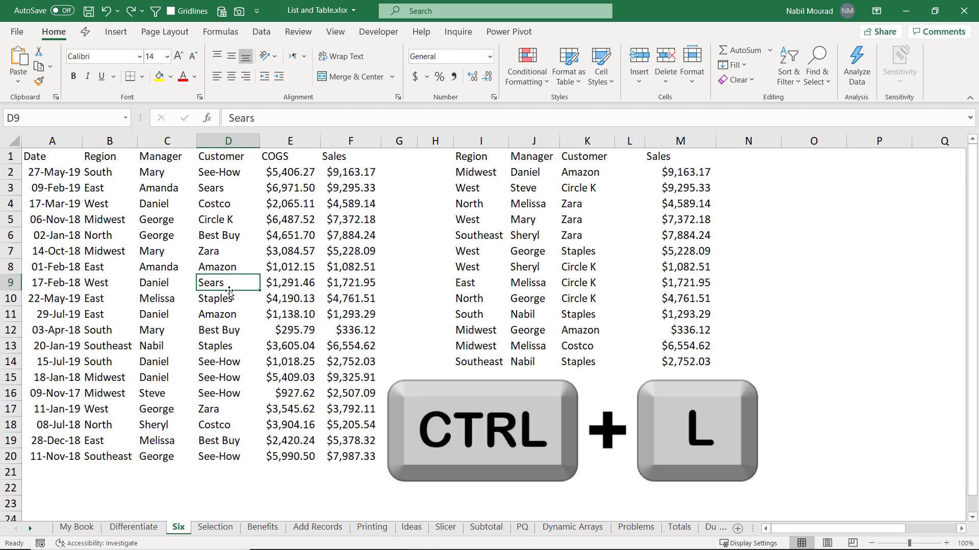
key(ctrl+l)
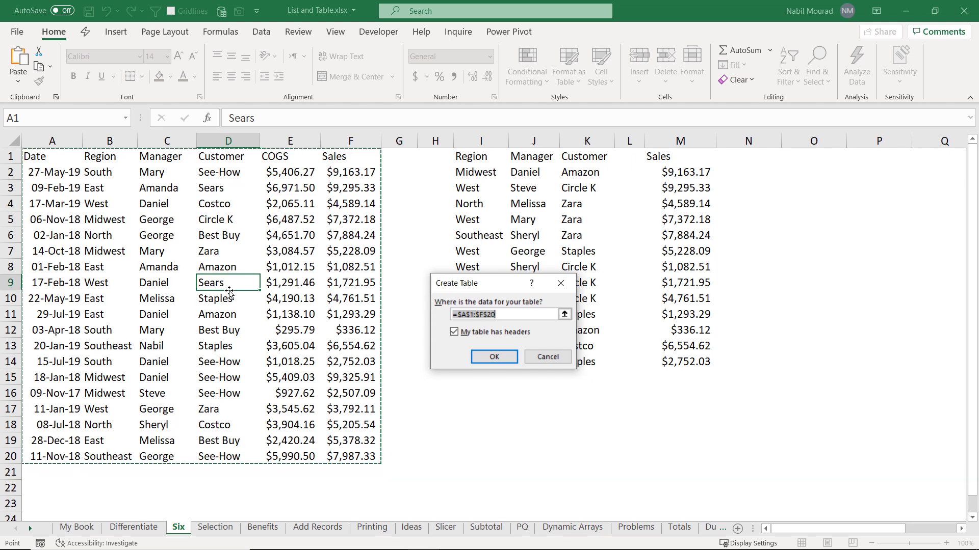
key(Escape)
key(ctrl+t)
Step: Dismiss the prompt, try Data > From Table/Range, and cancel the resulting Create Table dialog
key(Escape)
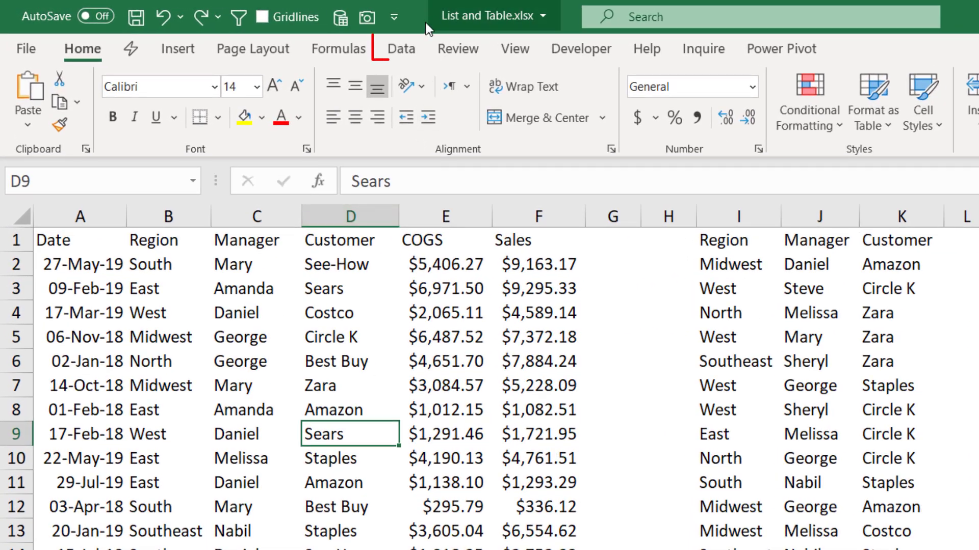
click(356, 49)
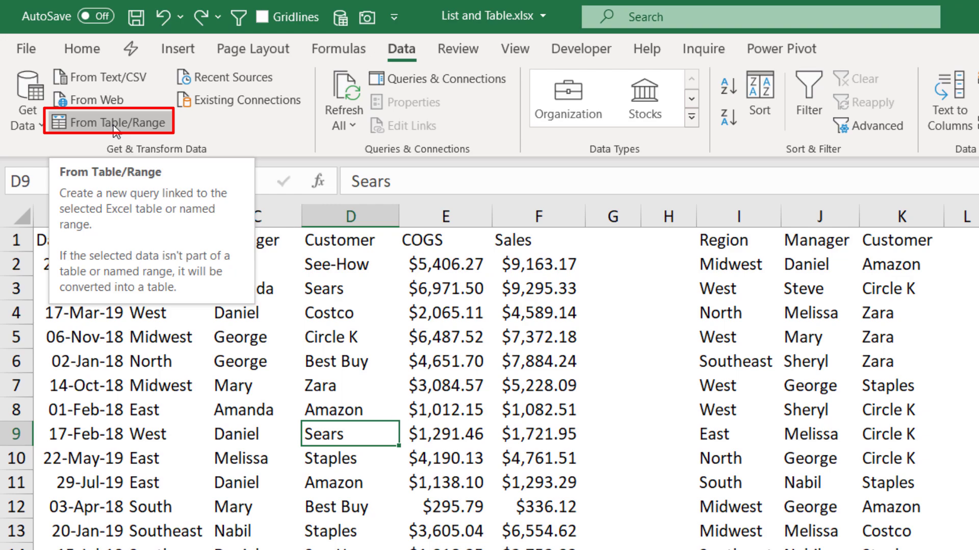
click(114, 127)
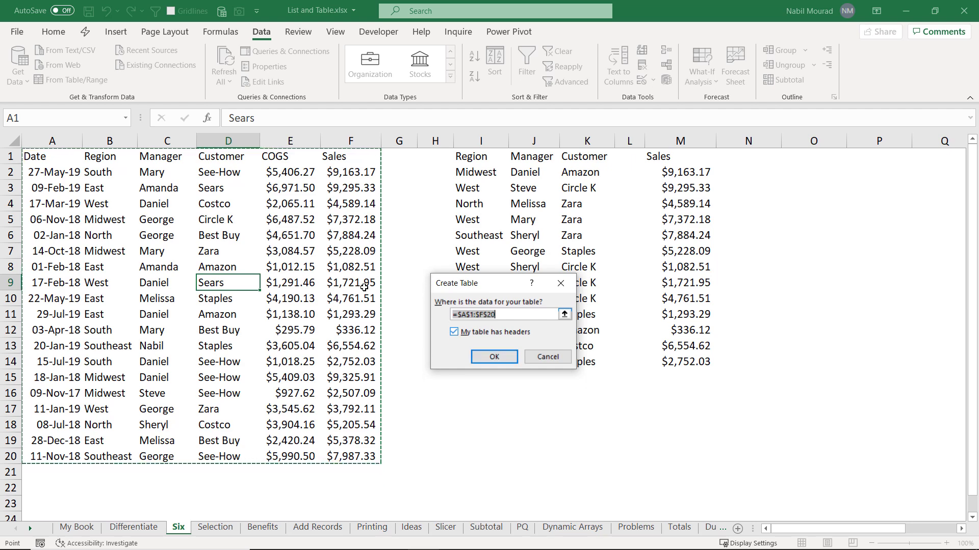
click(543, 358)
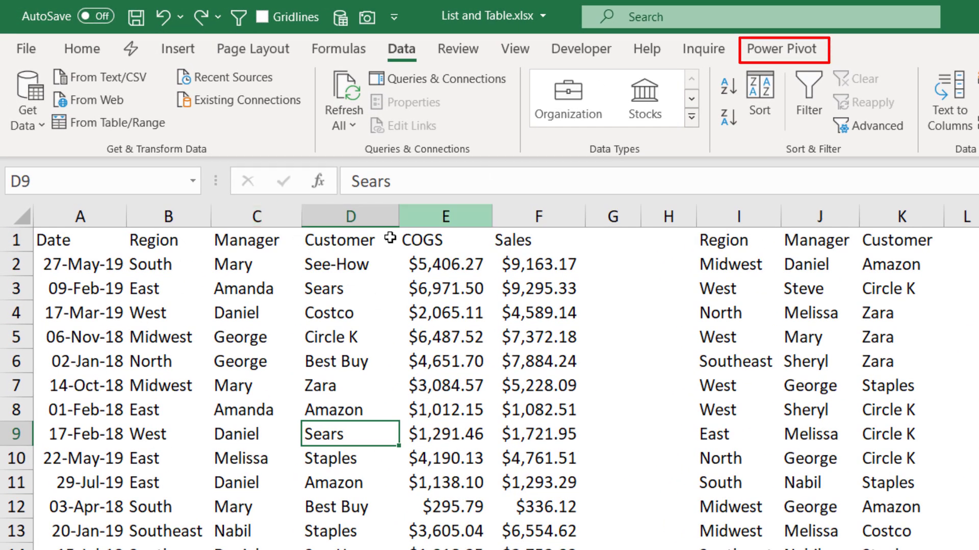
Step: Use Power Pivot's Add to Data Model on the A1:F20 list, confirming it as a table with headers
click(792, 51)
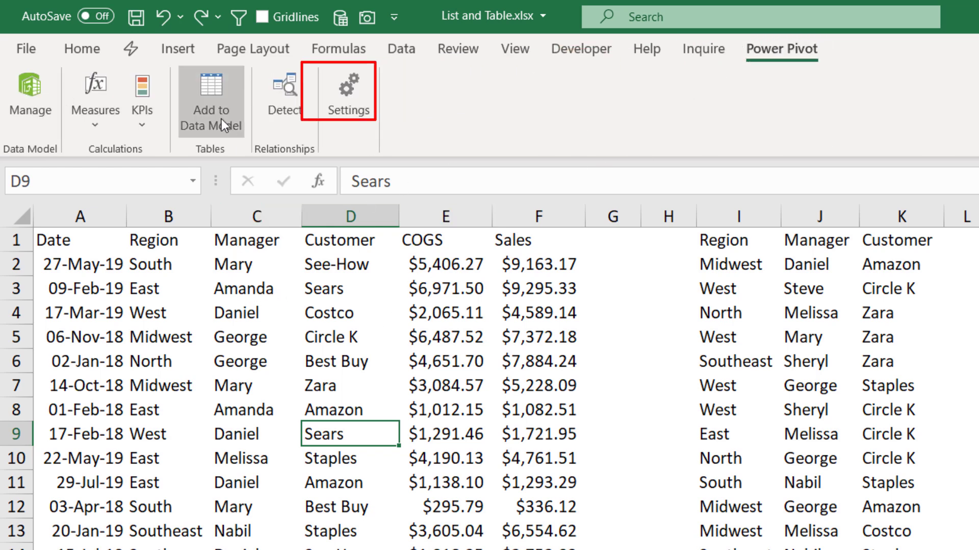
click(221, 118)
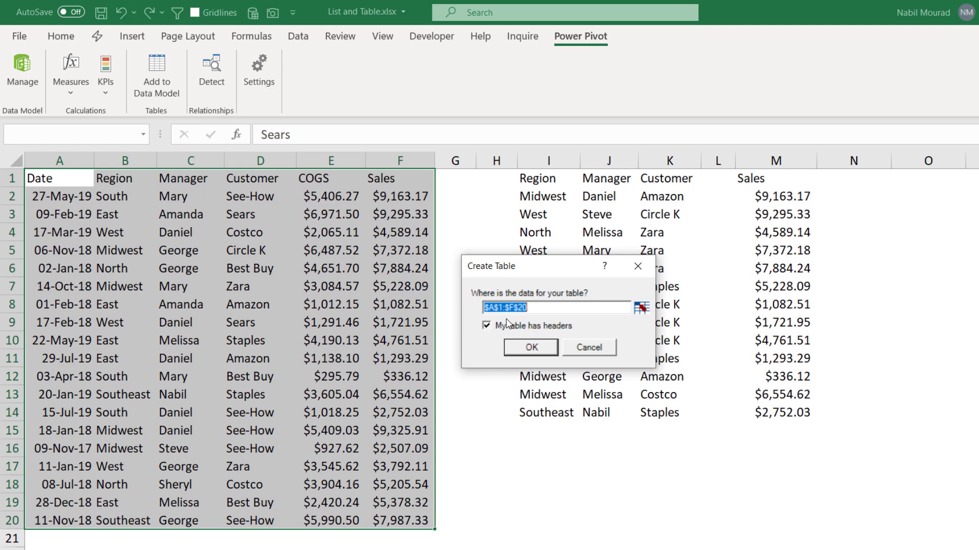
click(531, 348)
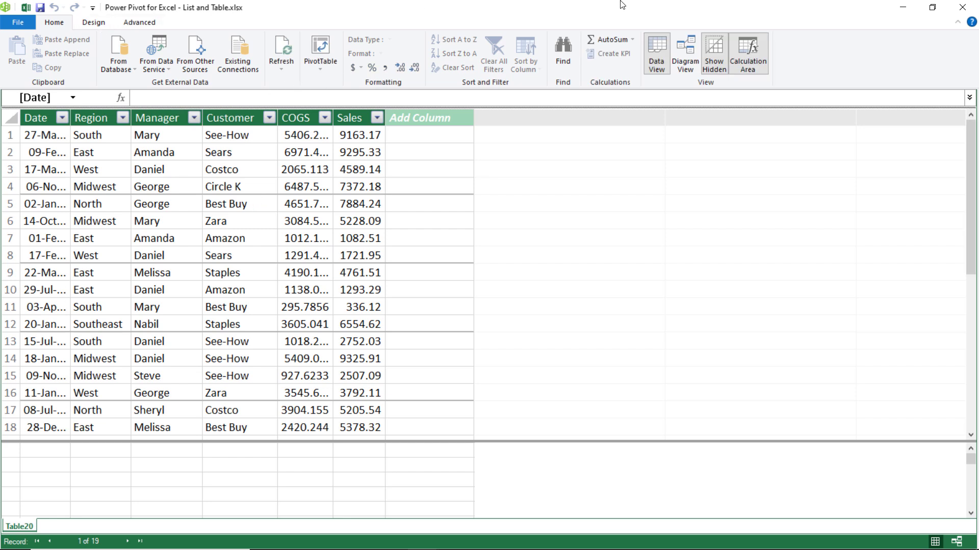
Step: Close the Power Pivot window to return to the workbook showing Table20
click(964, 8)
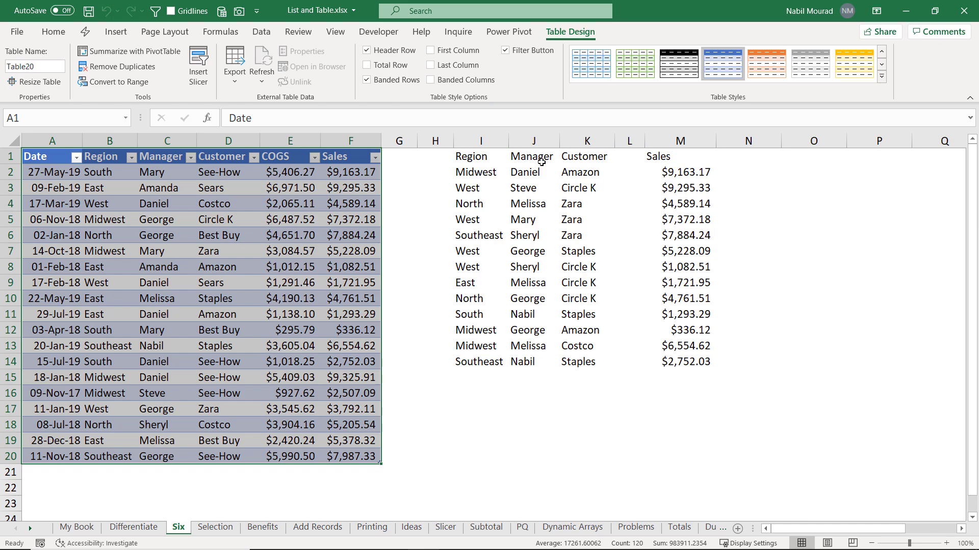
Step: Open Create Table for the Region–Customer list at $I$1:$K$14 with Ctrl+T
click(536, 224)
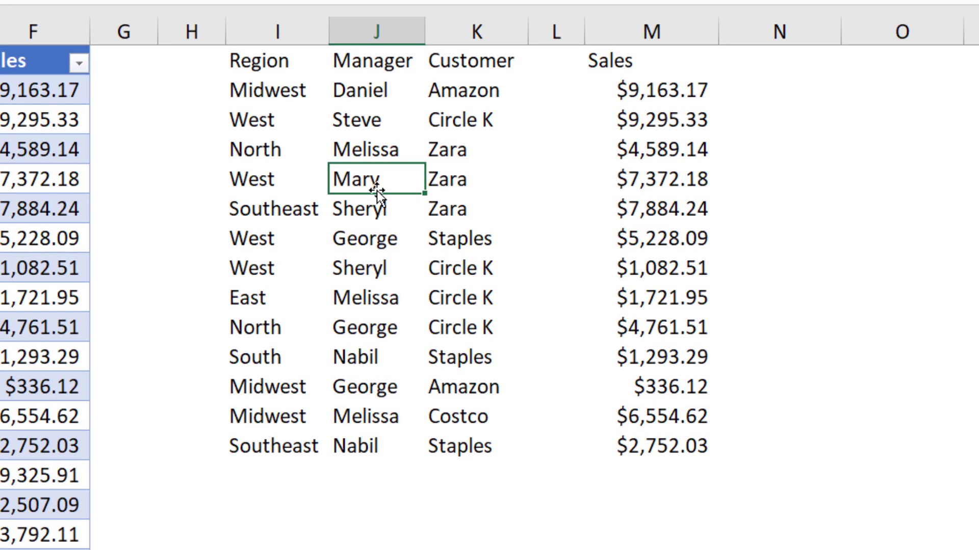
key(ctrl+t)
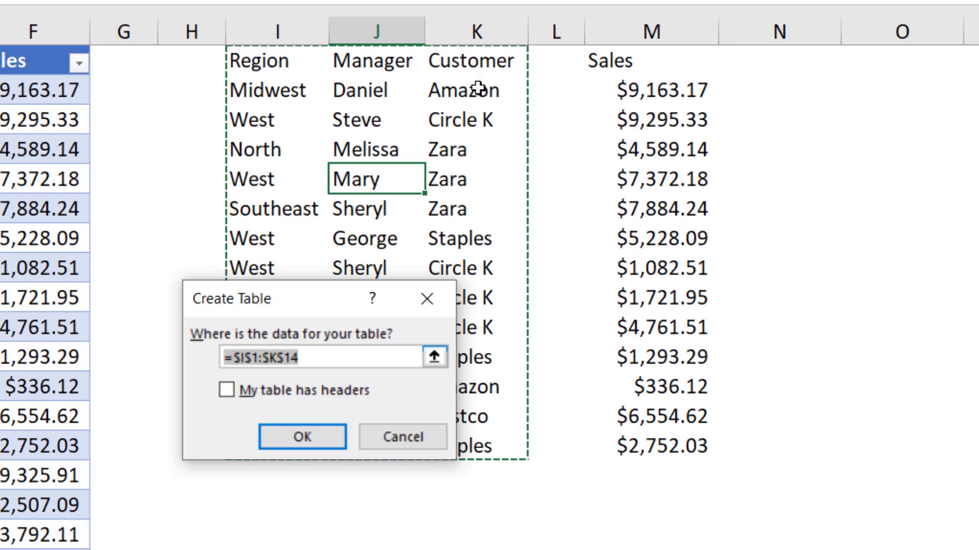
Step: Cancel, bold the I1:K1 headers, and convert I1:K14 into a table with a header row
click(402, 434)
drag(254, 60, 446, 62)
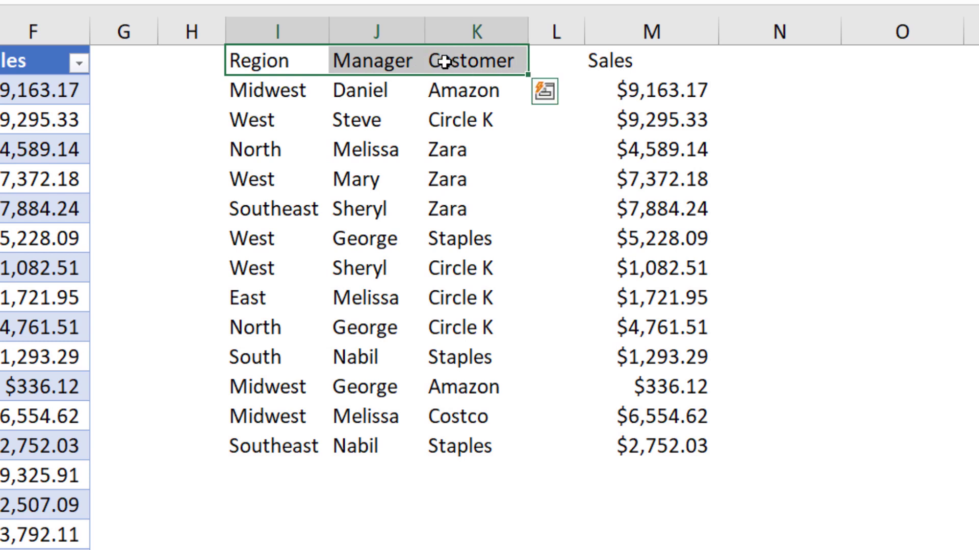
key(ctrl+b)
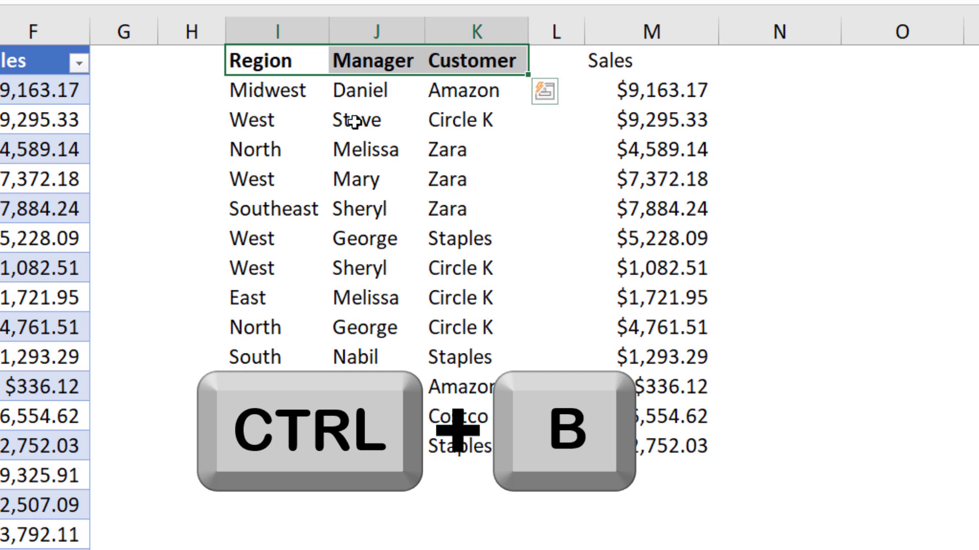
click(340, 136)
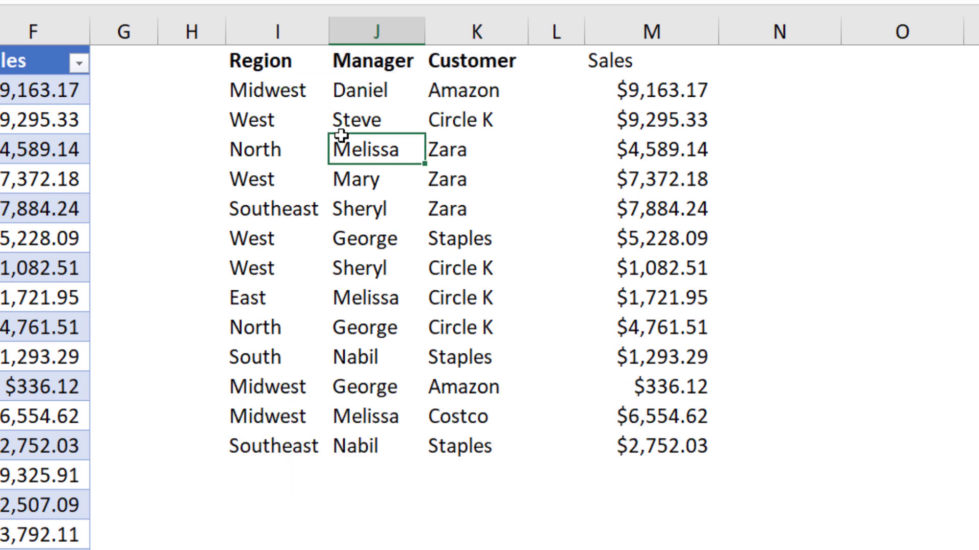
key(ctrl+t)
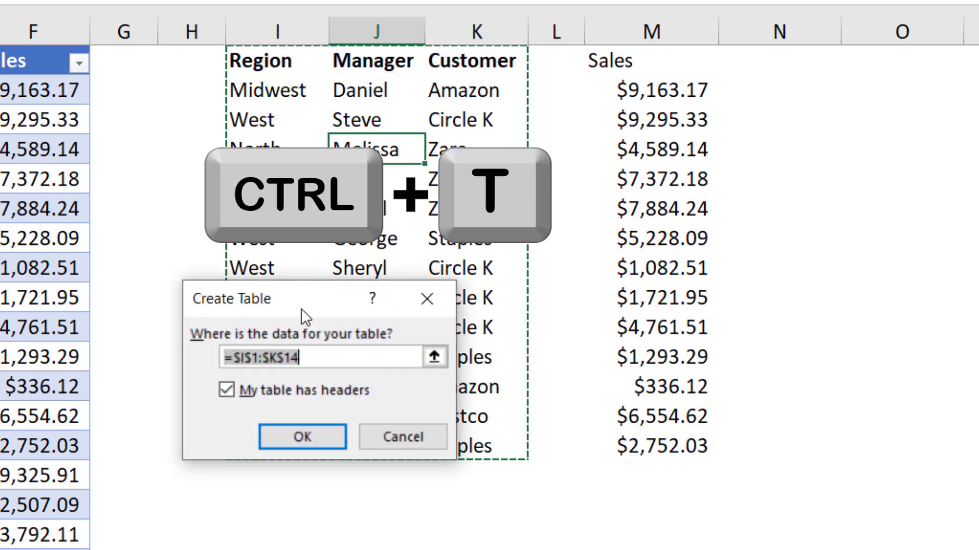
click(302, 437)
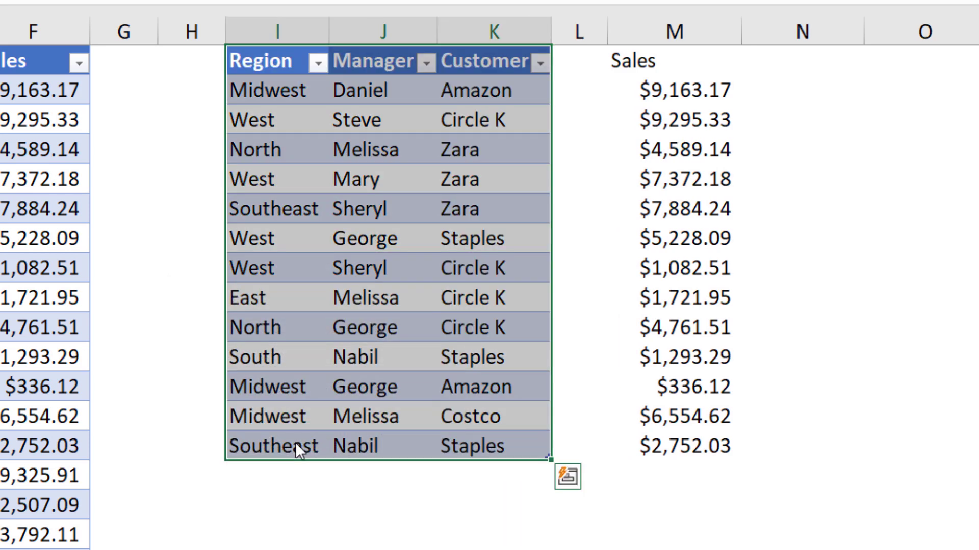
Step: Undo the I1:K14 table and remove the bold from the Region, Manager and Customer headers
key(ctrl+z)
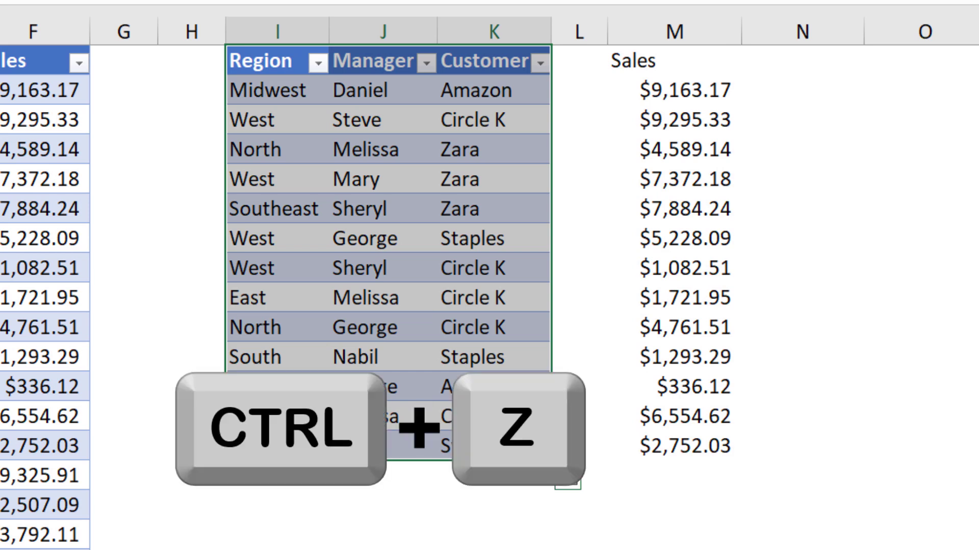
drag(260, 65, 452, 73)
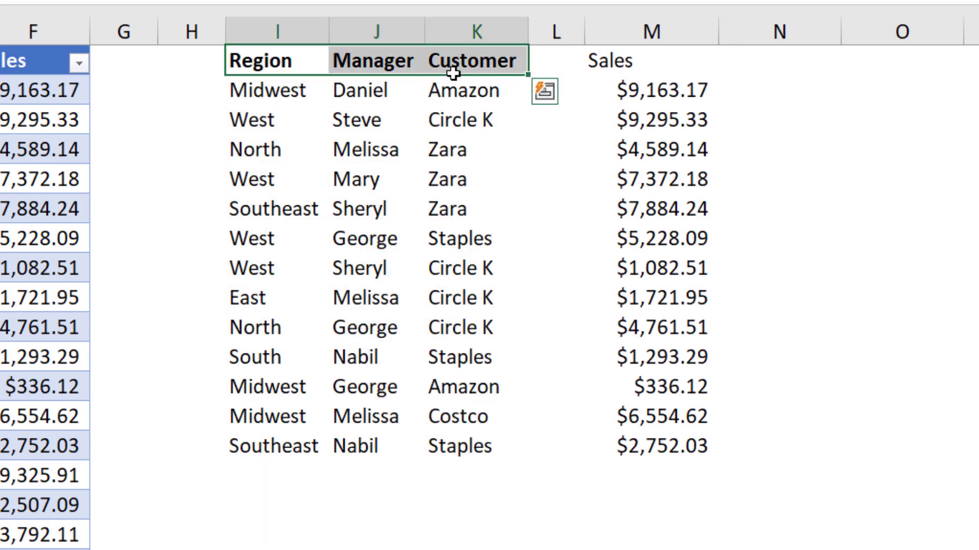
key(ctrl+b)
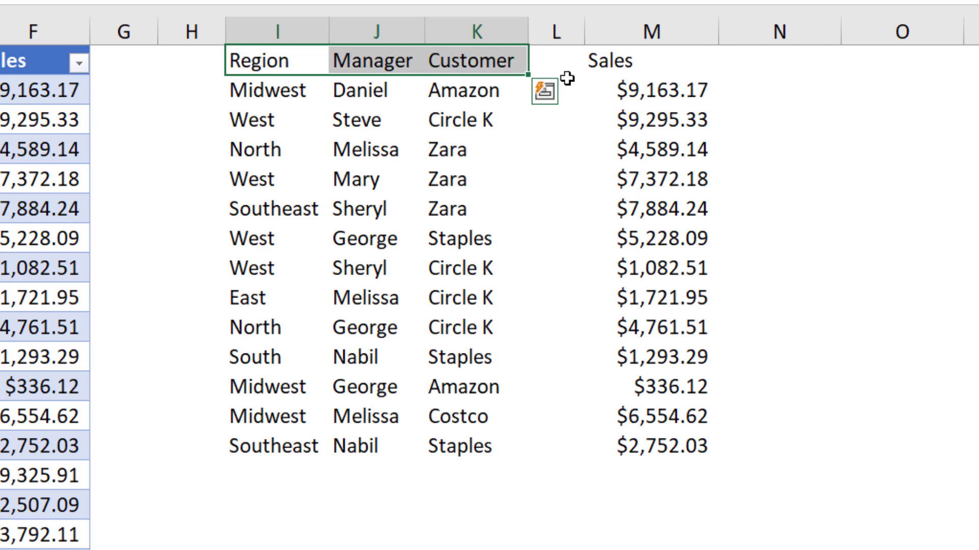
click(396, 59)
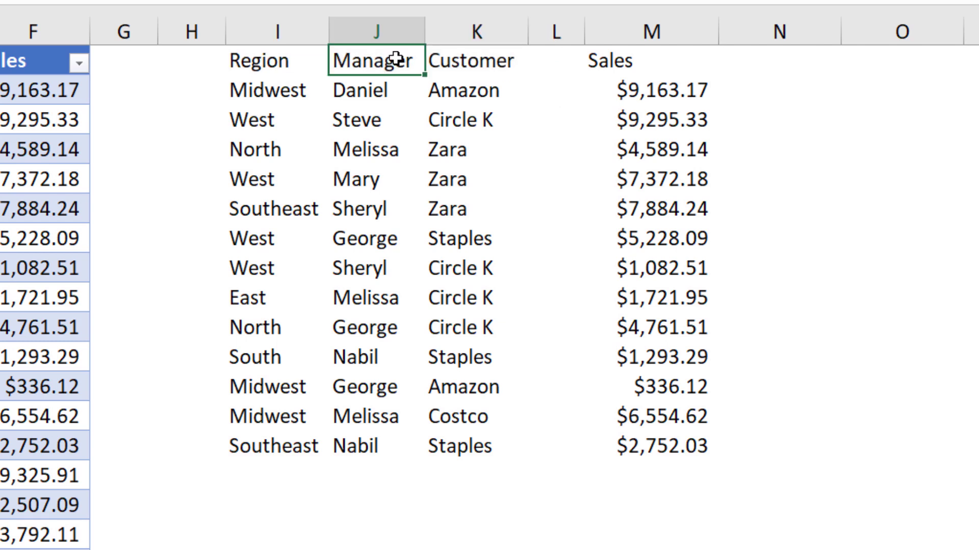
Step: Delete empty column L, joining Sales to Customer in one contiguous I1:L14 list
click(552, 28)
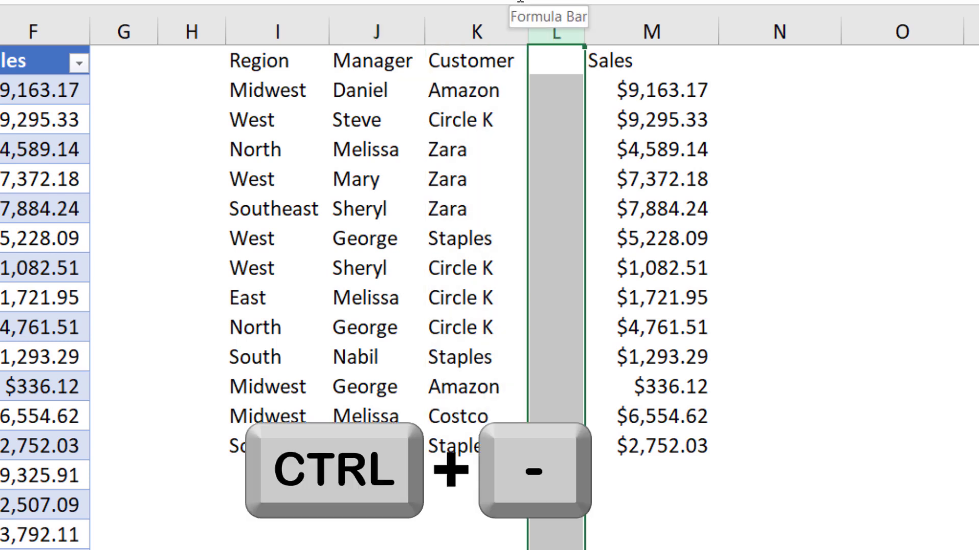
key(ctrl+minus)
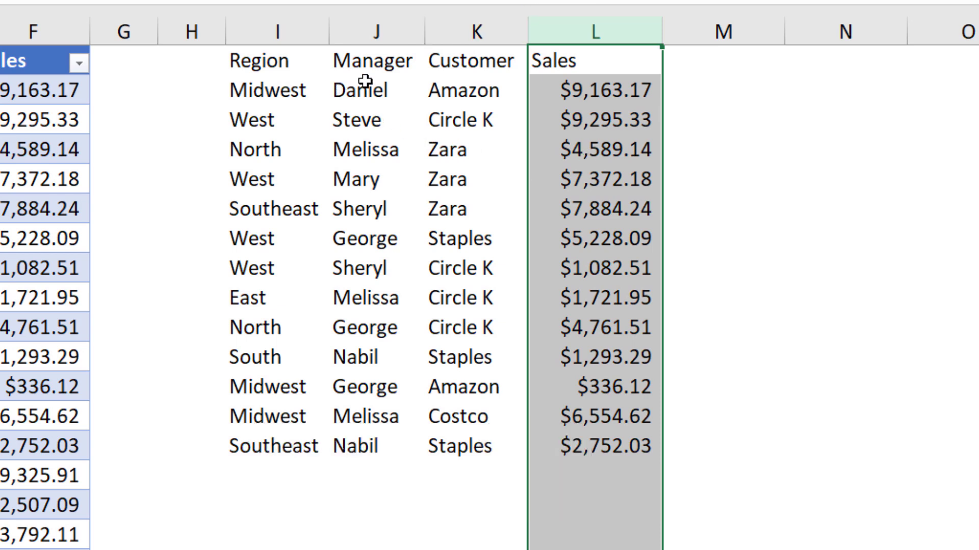
click(647, 123)
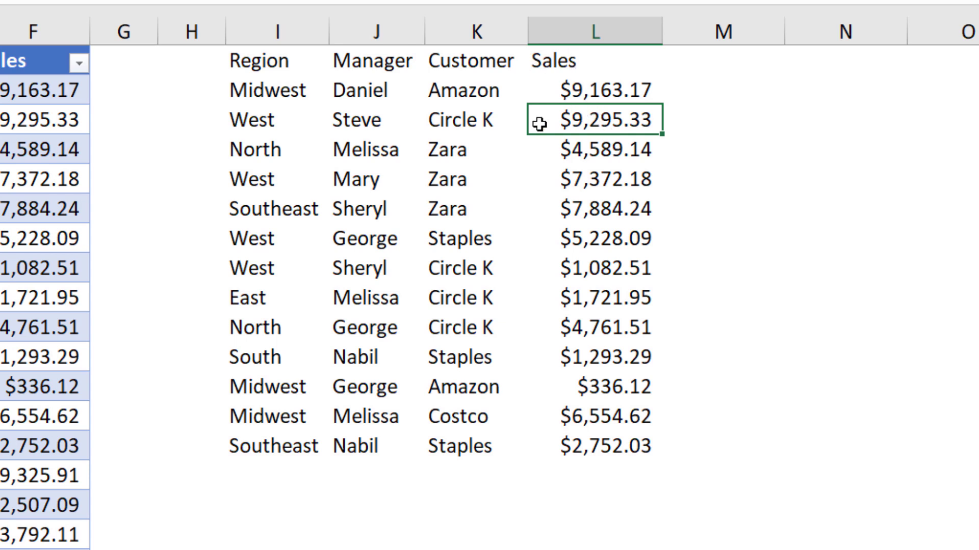
Step: Make the I1:L14 Region-to-Sales list a headed table (Table27), then select columns I through L
click(445, 146)
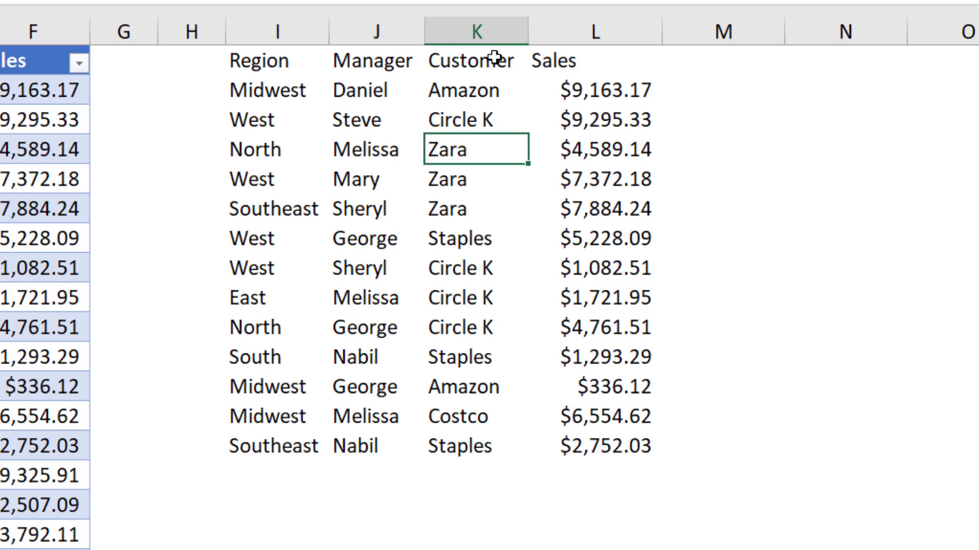
key(ctrl+t)
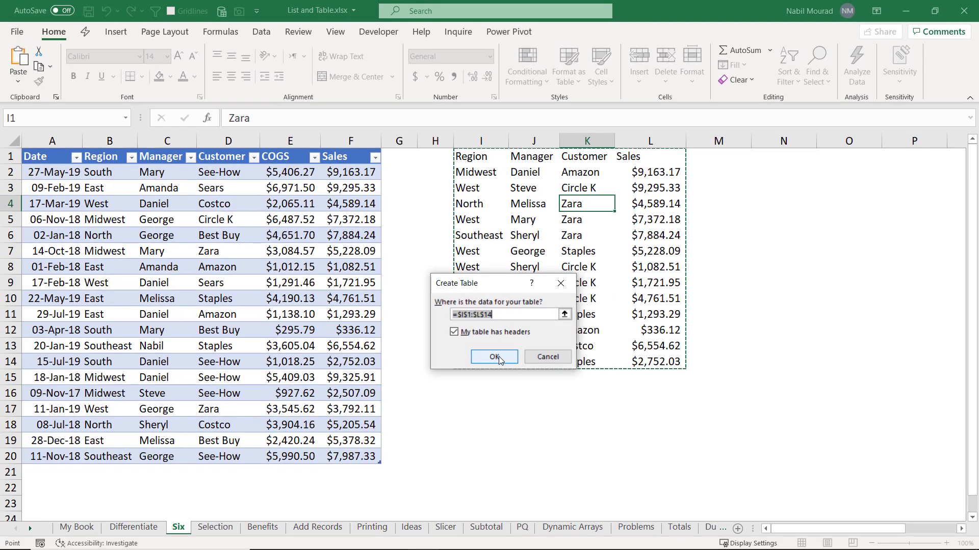
click(494, 357)
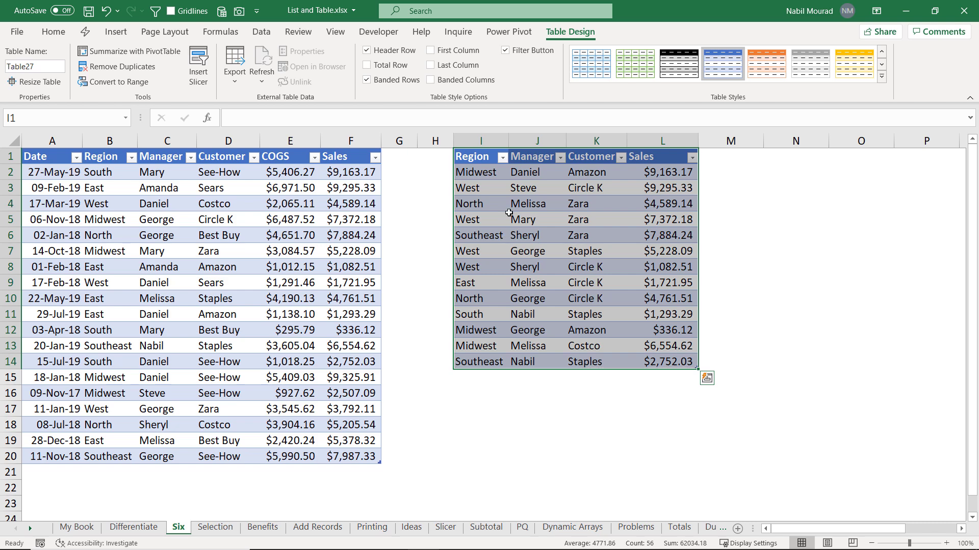
drag(475, 140, 663, 141)
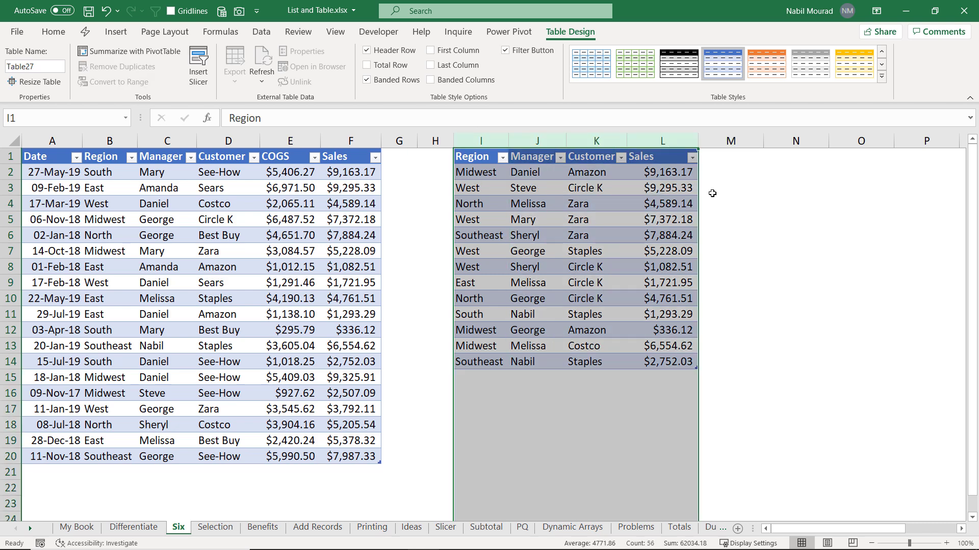
Step: Delete columns I:L and build an empty headerless table from I2:K9, headed Column1 to Column3
key(ctrl+minus)
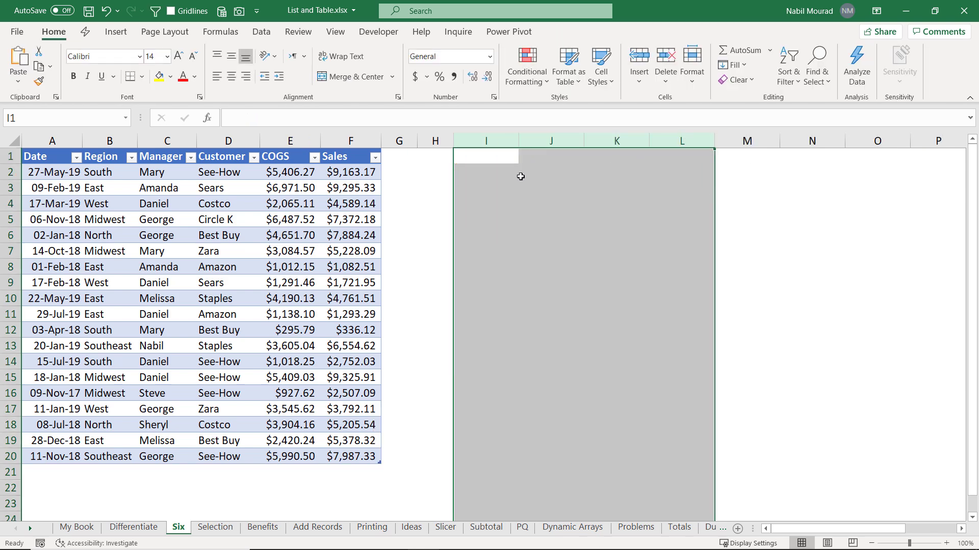
click(515, 177)
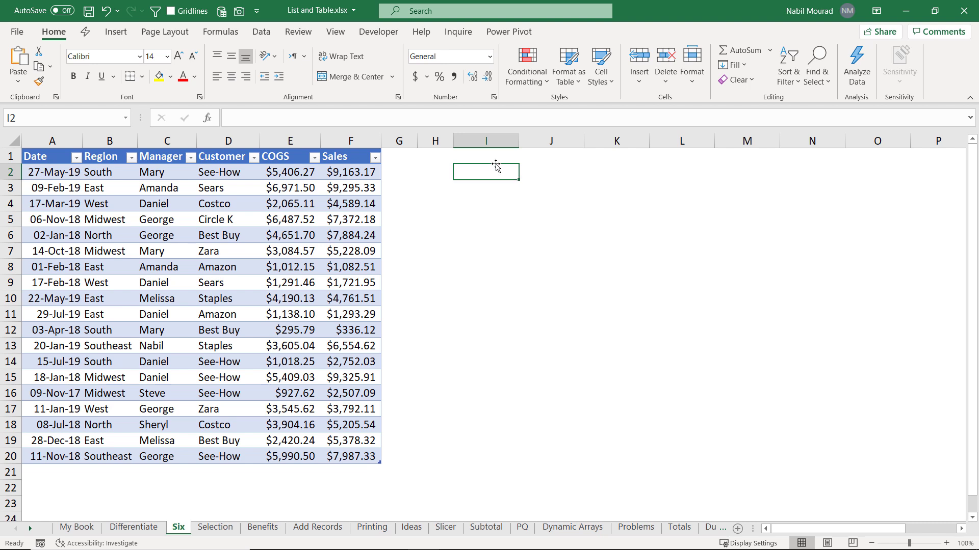
drag(485, 169, 634, 280)
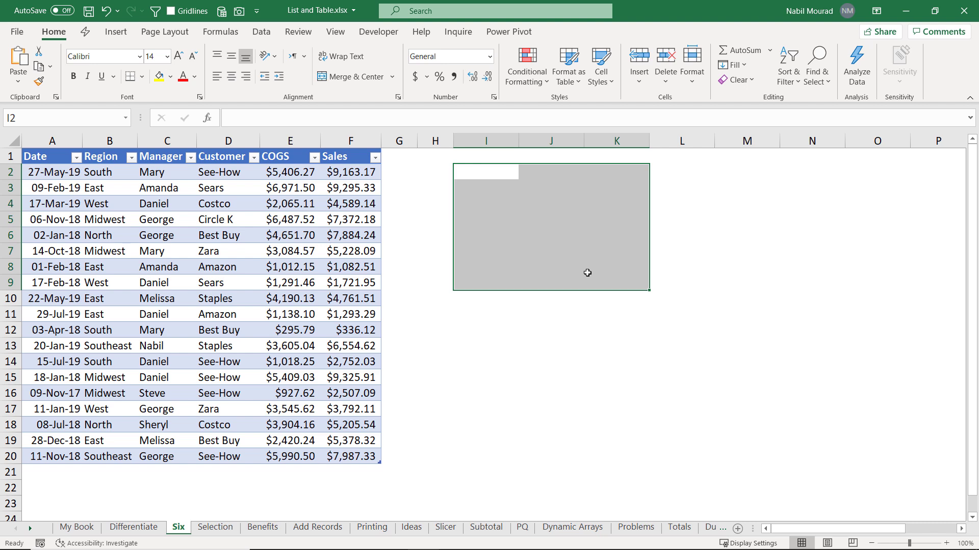
key(ctrl+t)
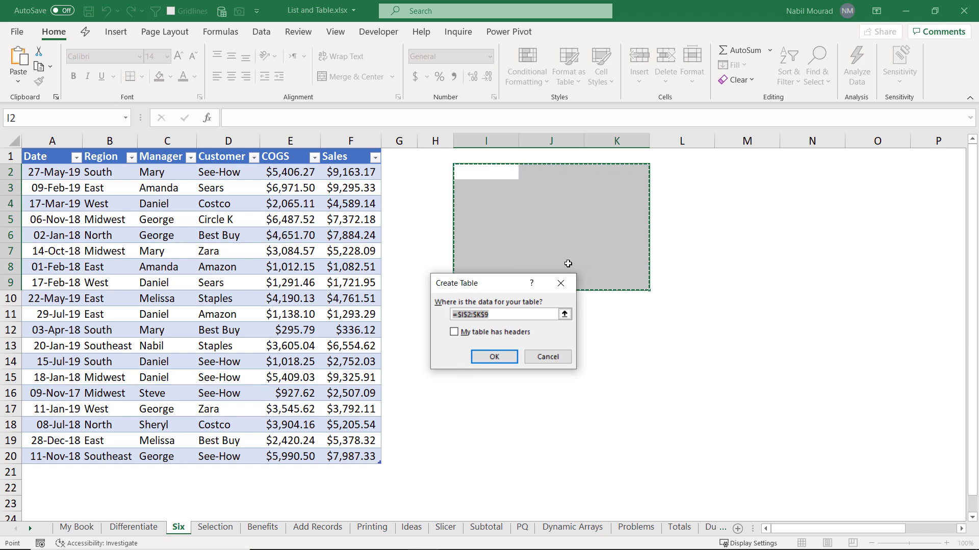
click(494, 357)
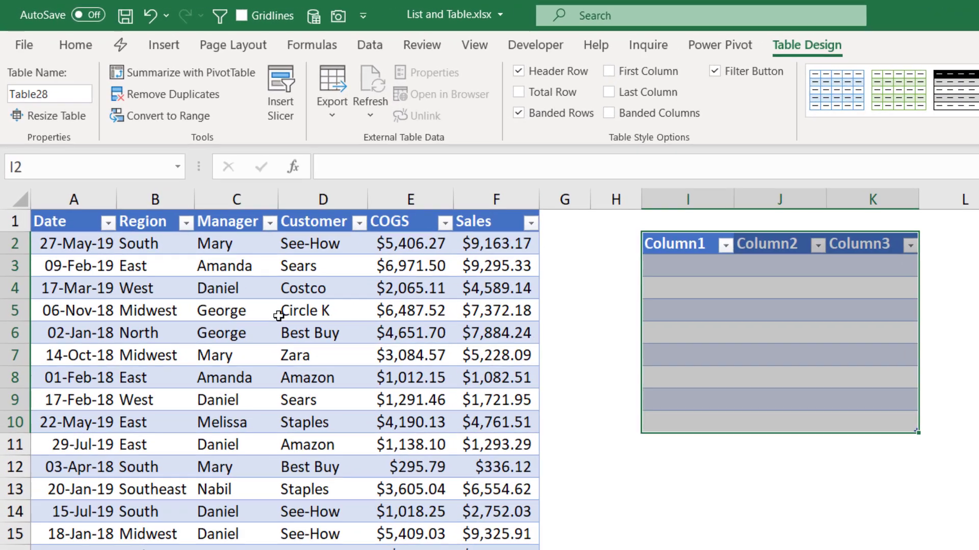
click(196, 223)
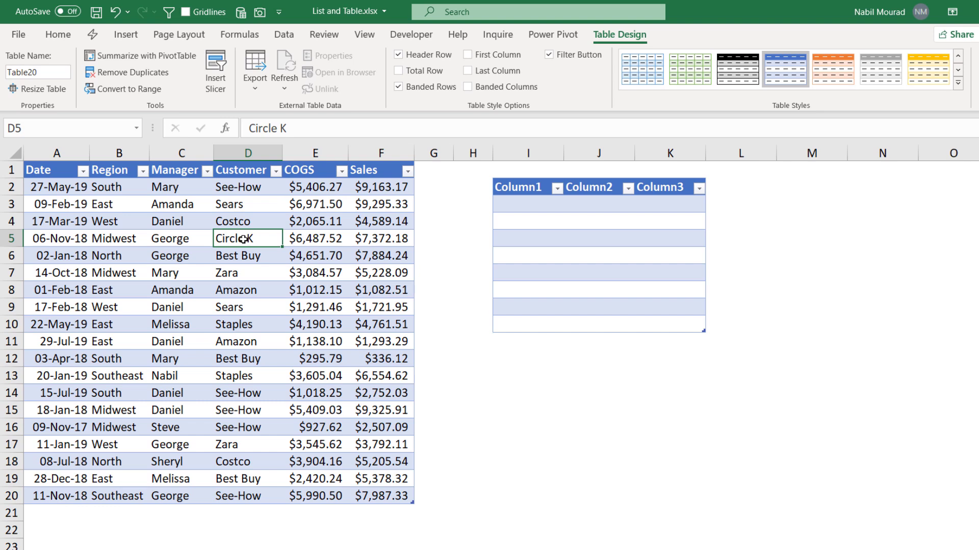
Step: Convert the Date–Sales table at cell D5 to a normal range with Table > Convert to Range
right_click(252, 239)
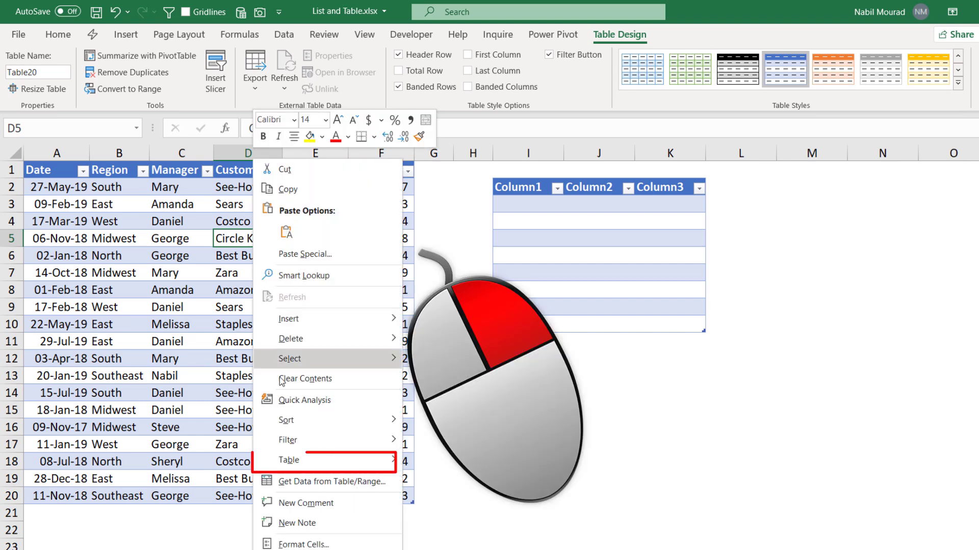
mouse_move(357, 460)
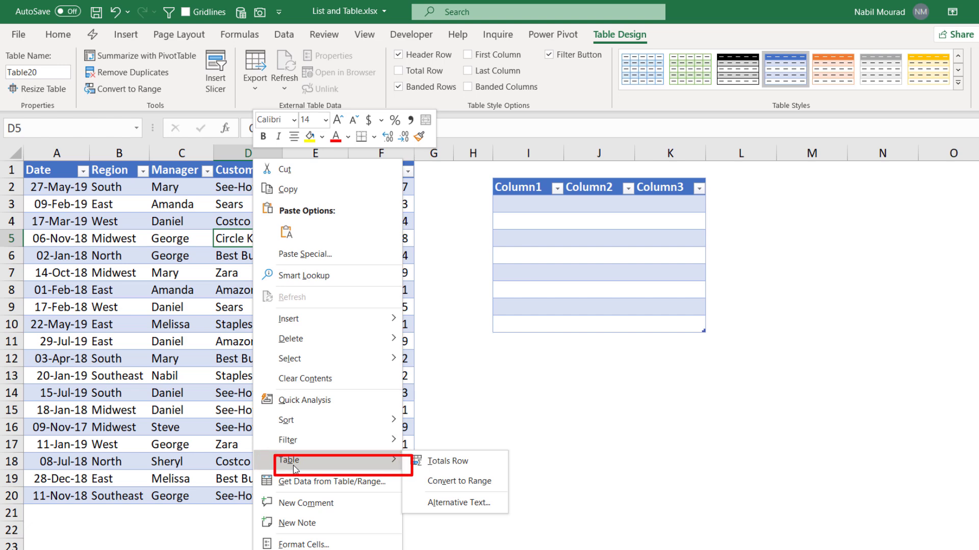
click(447, 487)
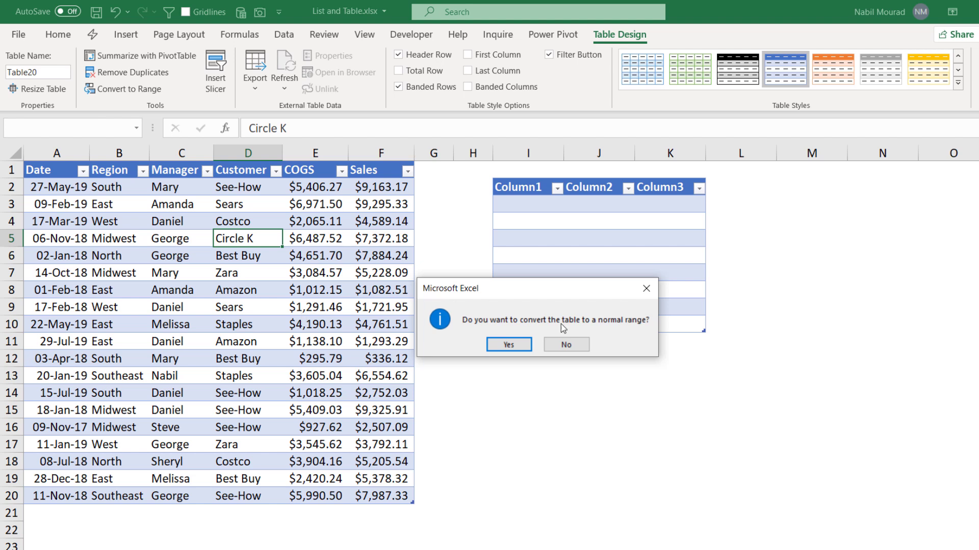
click(509, 345)
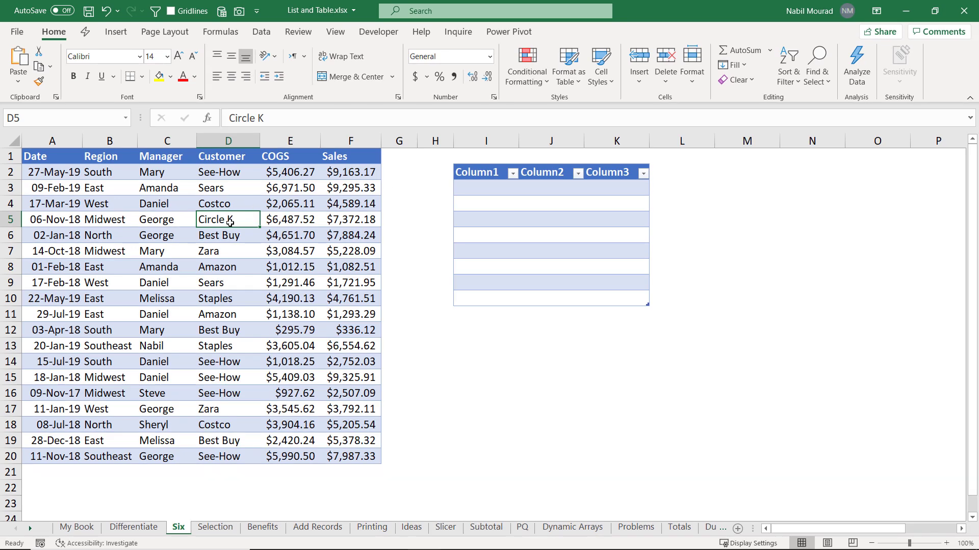
Step: Switch to the Selection sheet and select cells, including Sears, in the left B1:G20 list
click(215, 527)
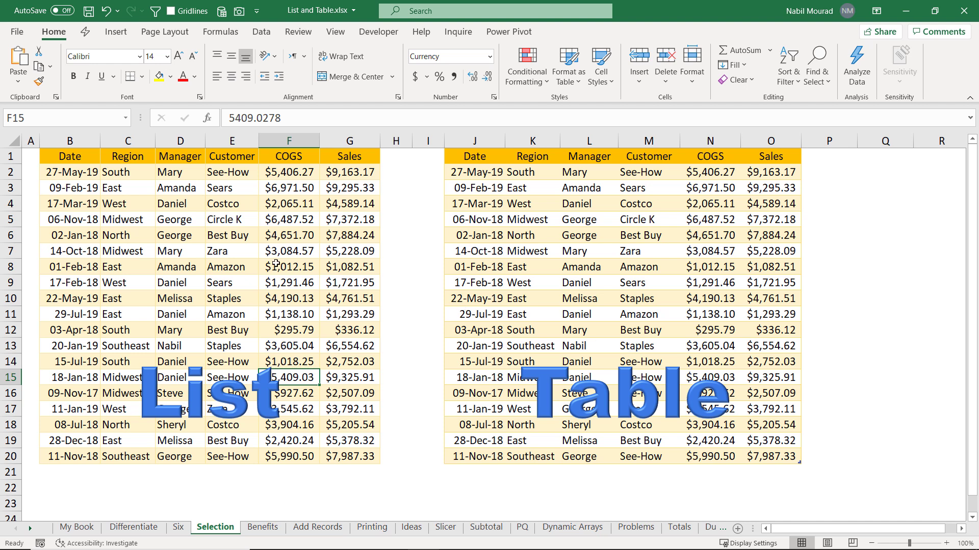
click(202, 271)
click(240, 287)
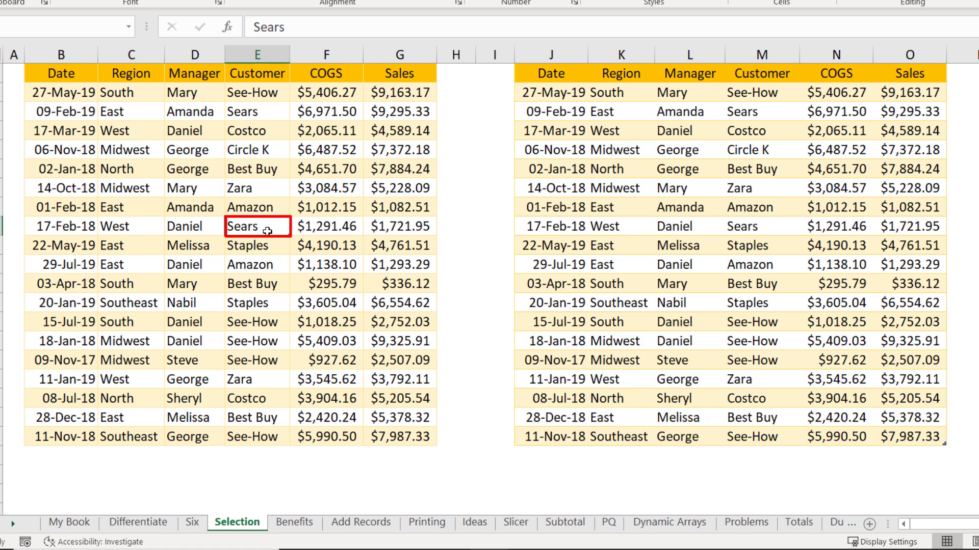
key(ctrl+a)
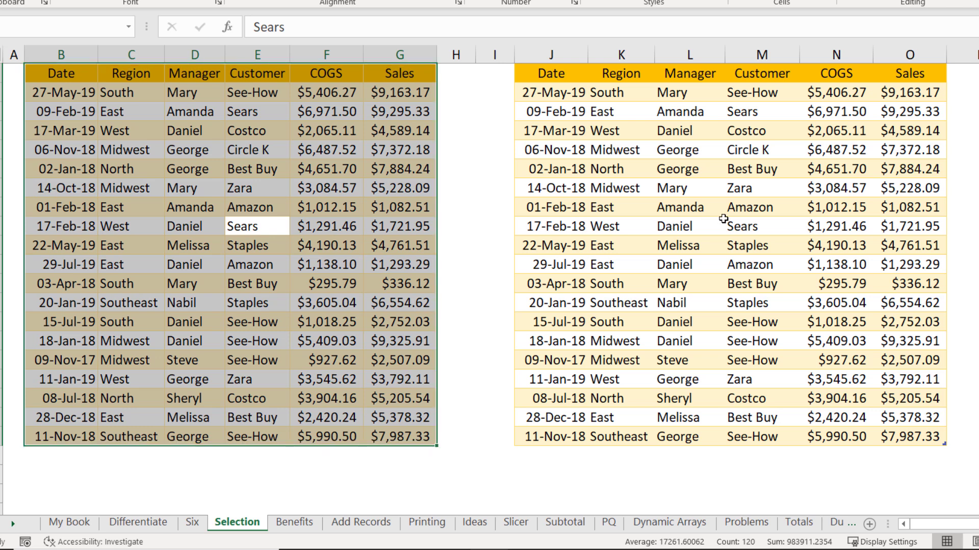
click(748, 224)
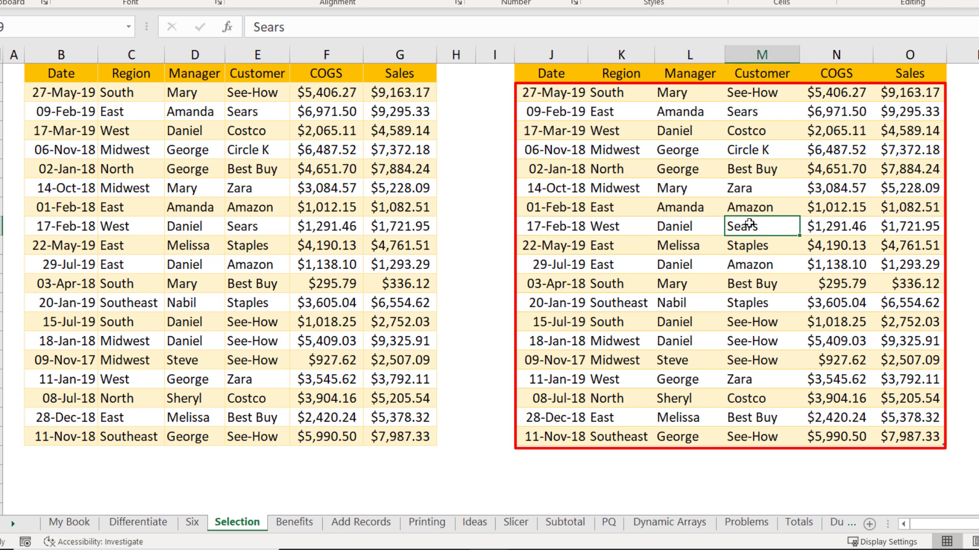
key(ctrl+a)
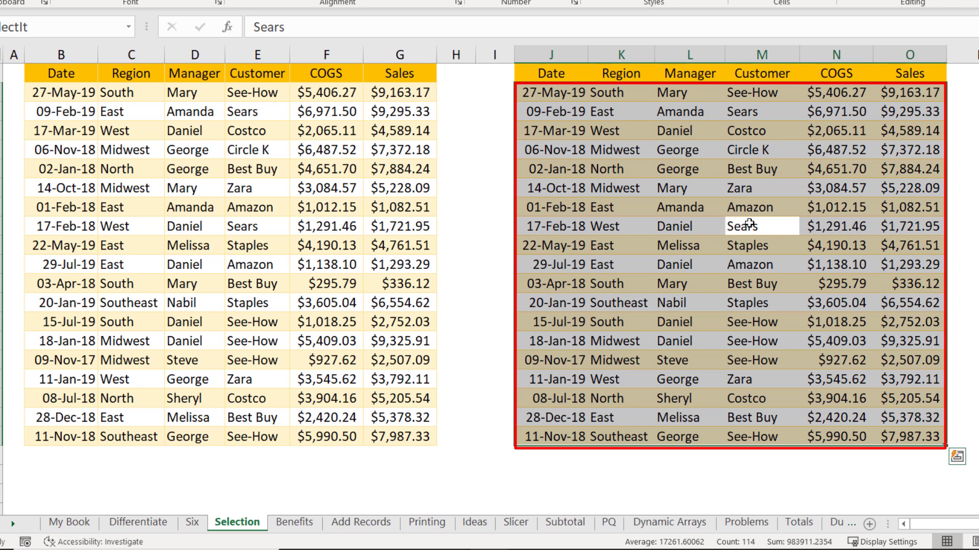
key(ctrl+a)
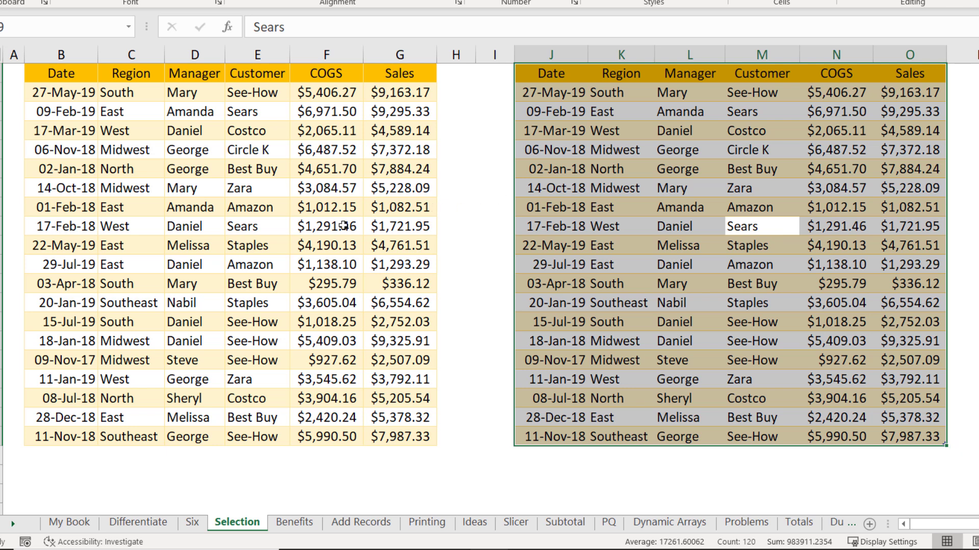
click(247, 225)
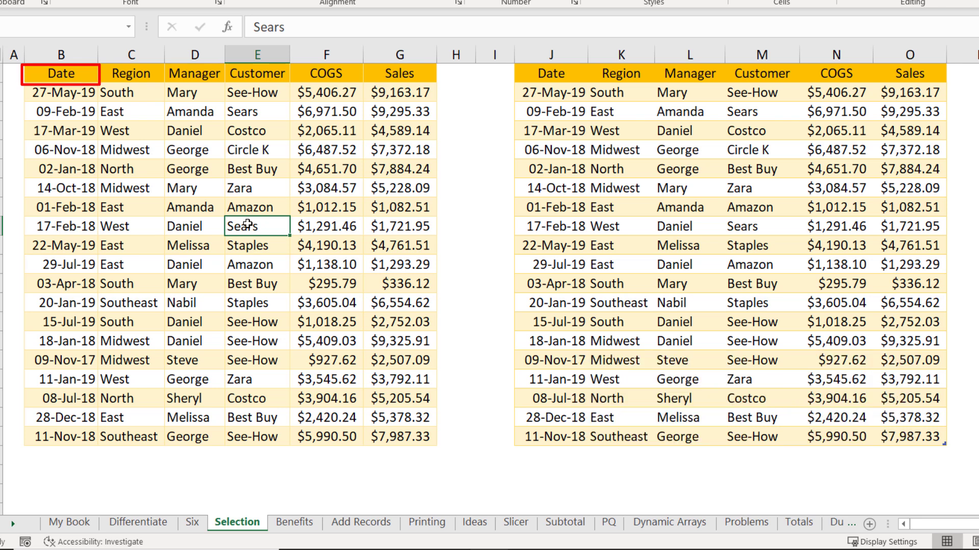
key(ctrl+asterisk)
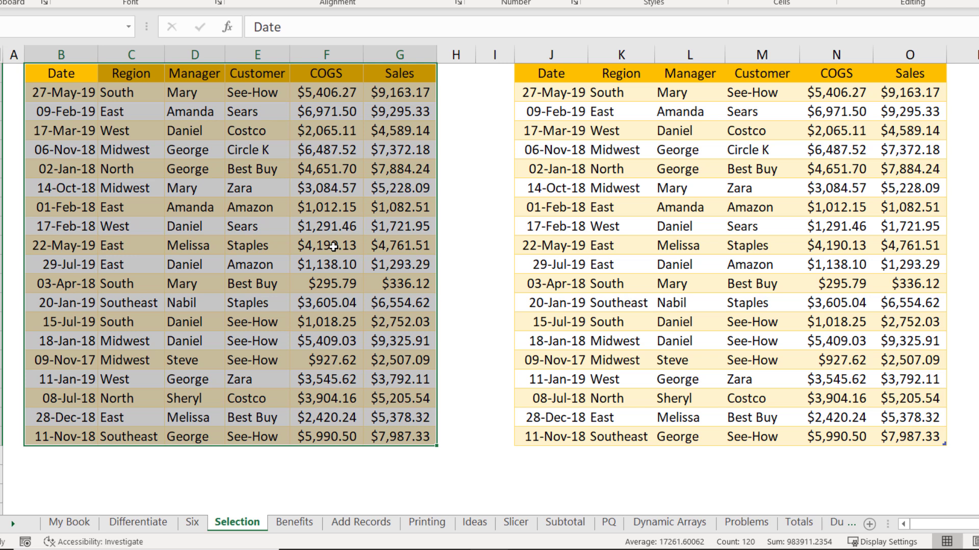
click(757, 230)
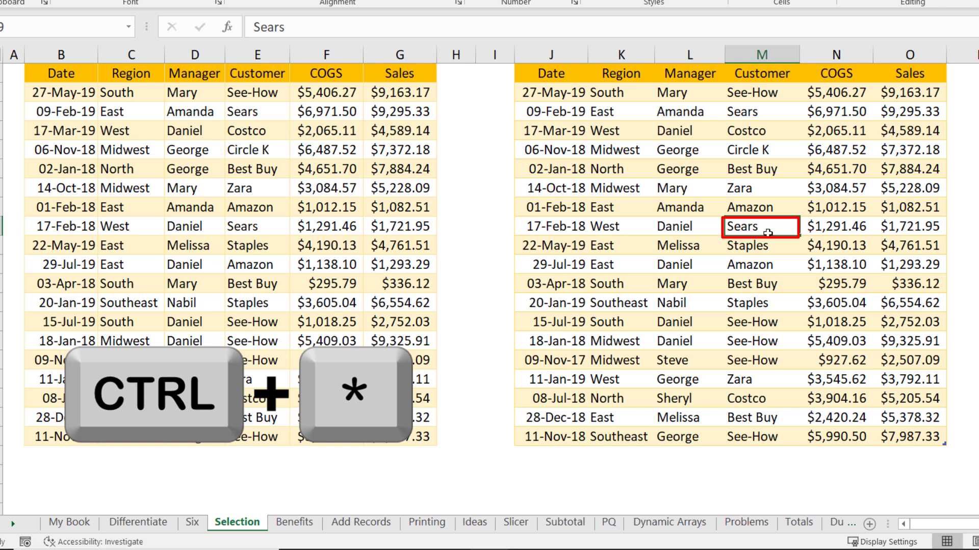
Step: Select the whole J1:O20 table region with Ctrl+* and cycle through its corner cells
key(ctrl+asterisk)
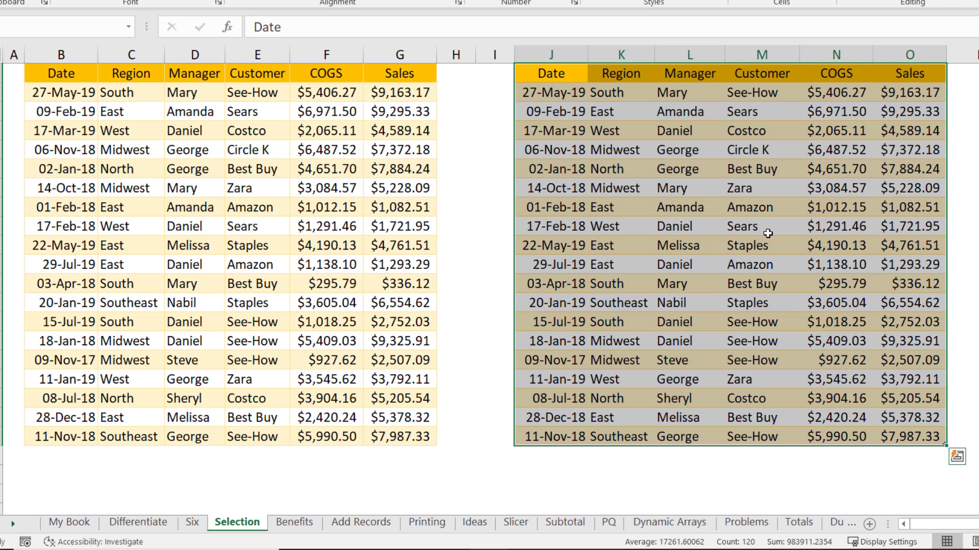
key(ctrl+period)
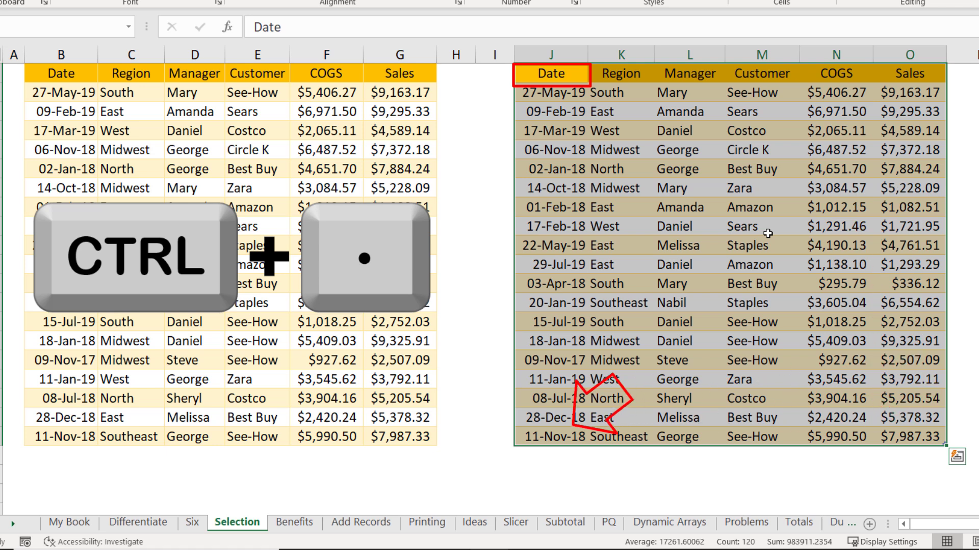
key(ctrl+period)
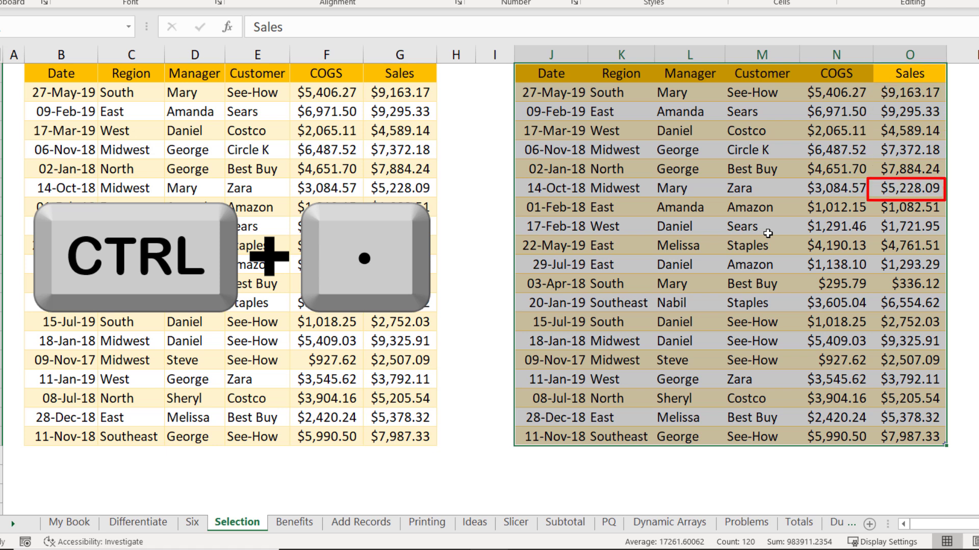
key(ctrl+period)
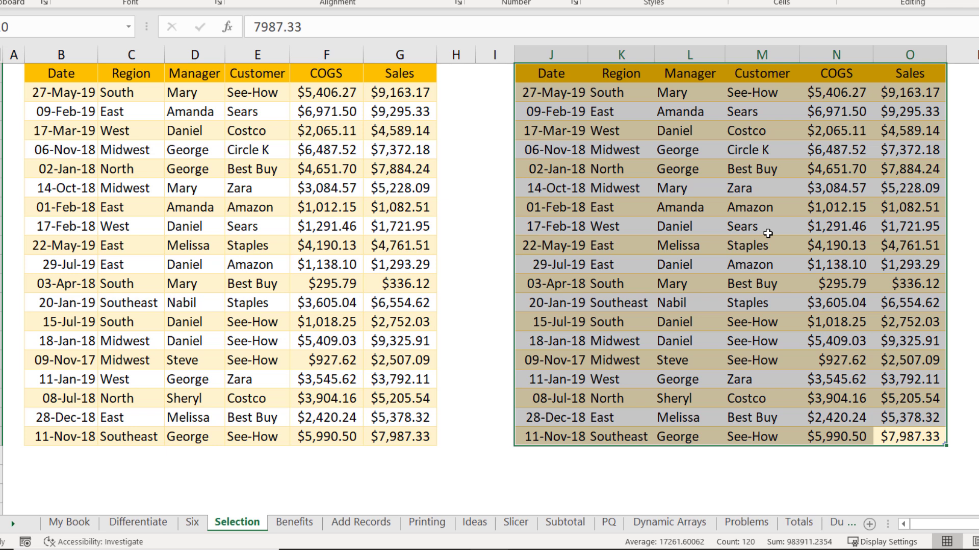
key(shift+BackSpace)
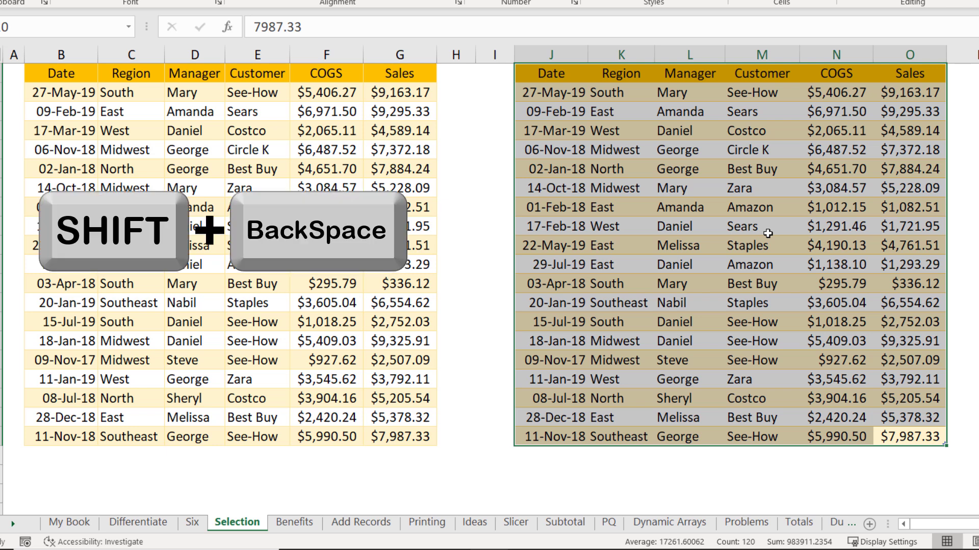
Step: Collapse the J1:O20 selection to its bottom-right active cell
key(shift+BackSpace)
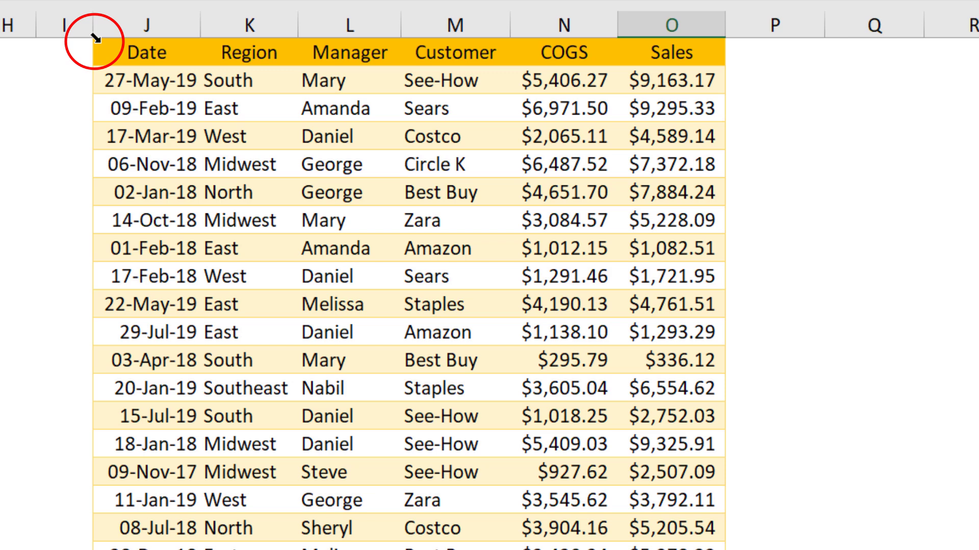
Step: Select the right table's data rows, then include its header, via the corner select arrow
click(96, 38)
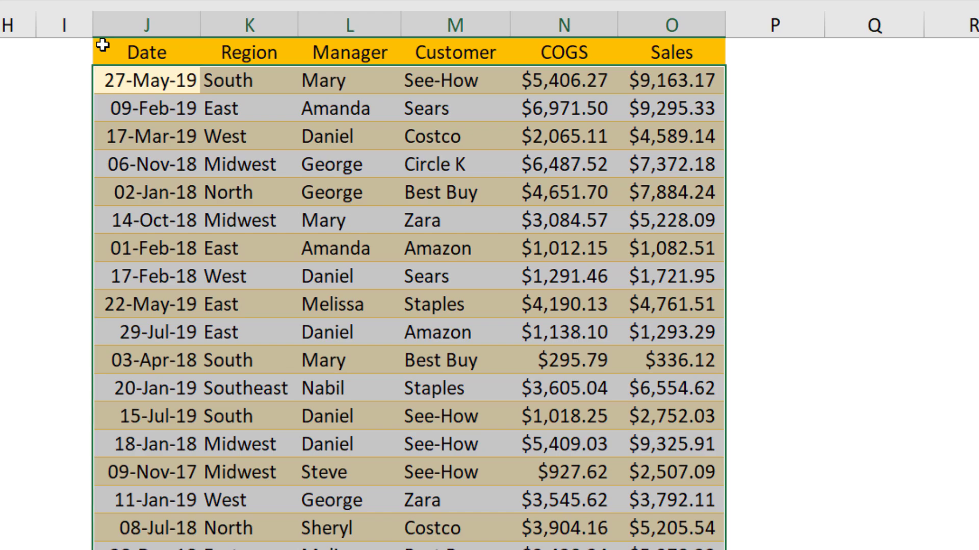
click(102, 45)
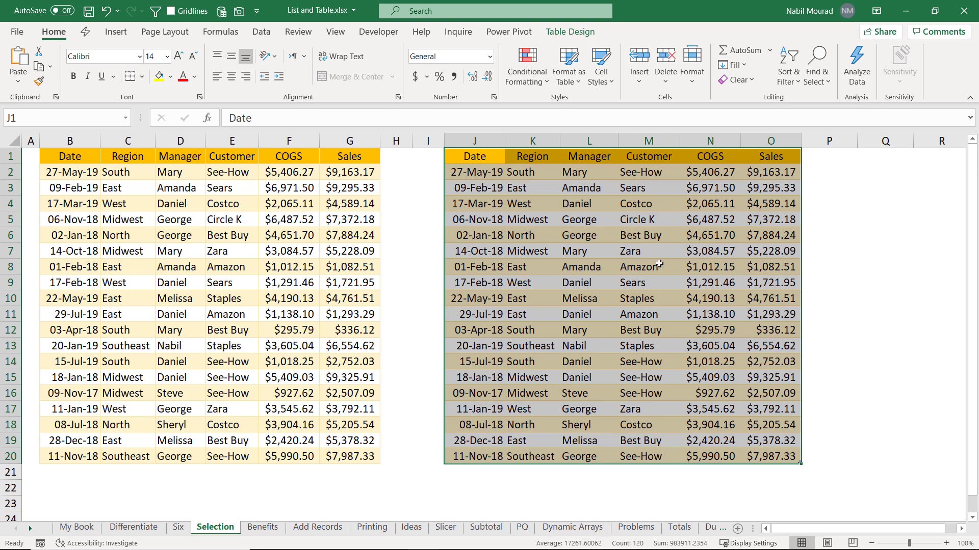
click(658, 264)
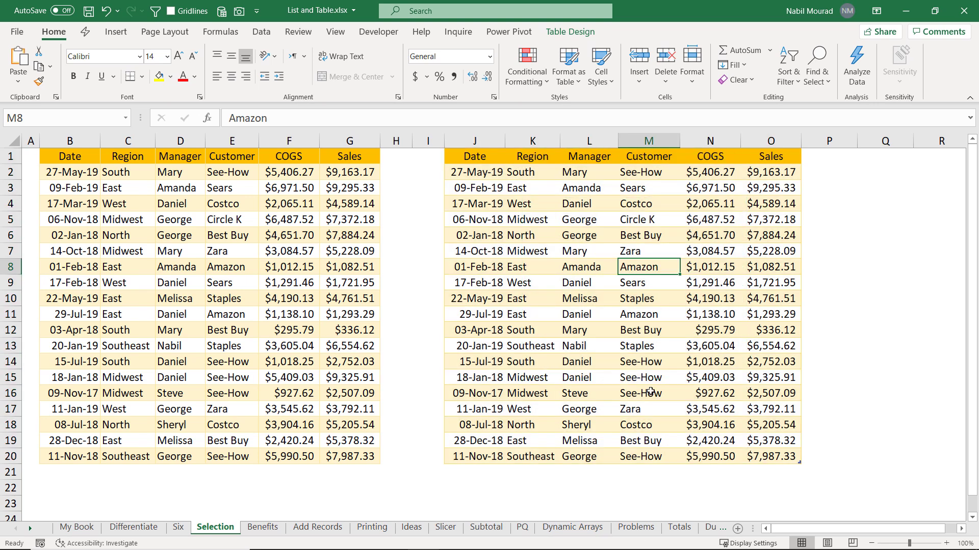
click(632, 408)
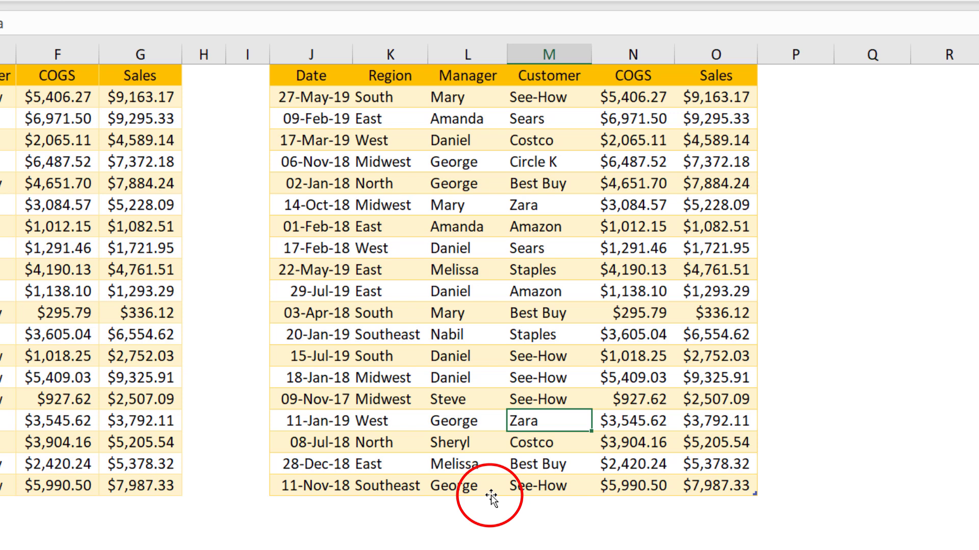
Step: Select the entire right table with Ctrl+A, then go to the Benefits sheet
key(ctrl+a)
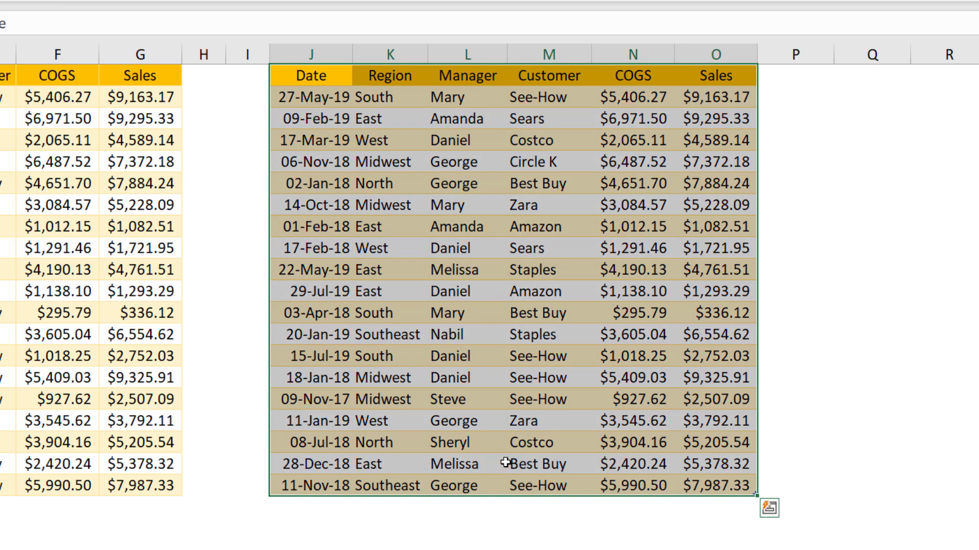
click(594, 351)
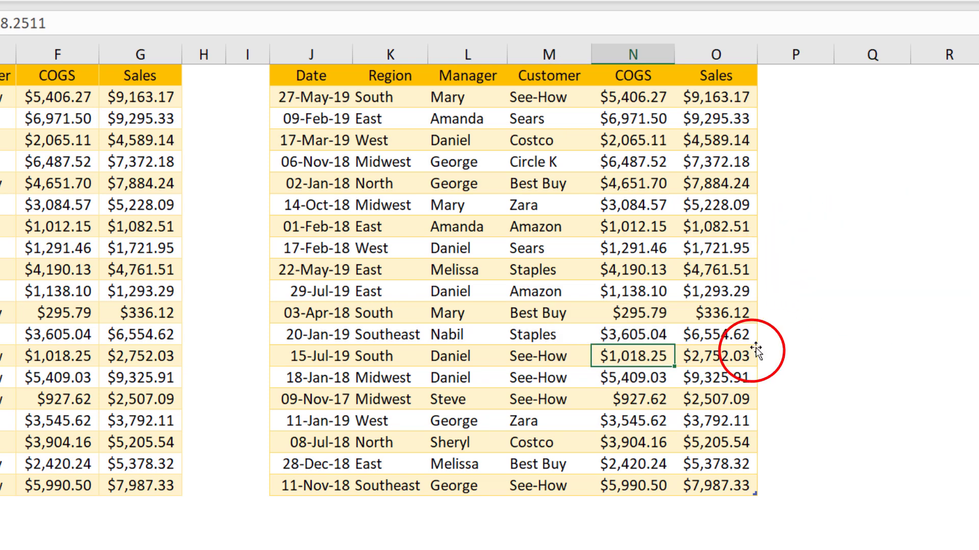
key(ctrl+a)
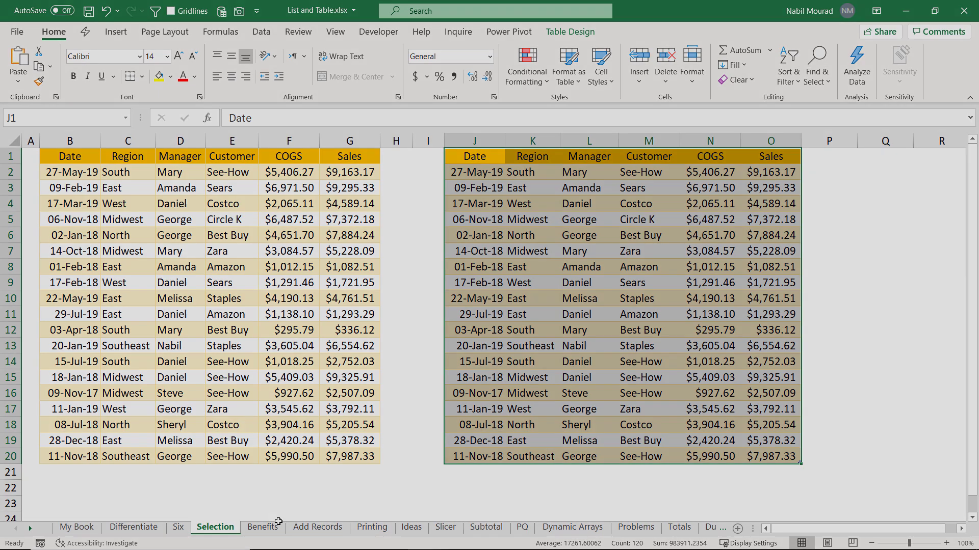
click(279, 527)
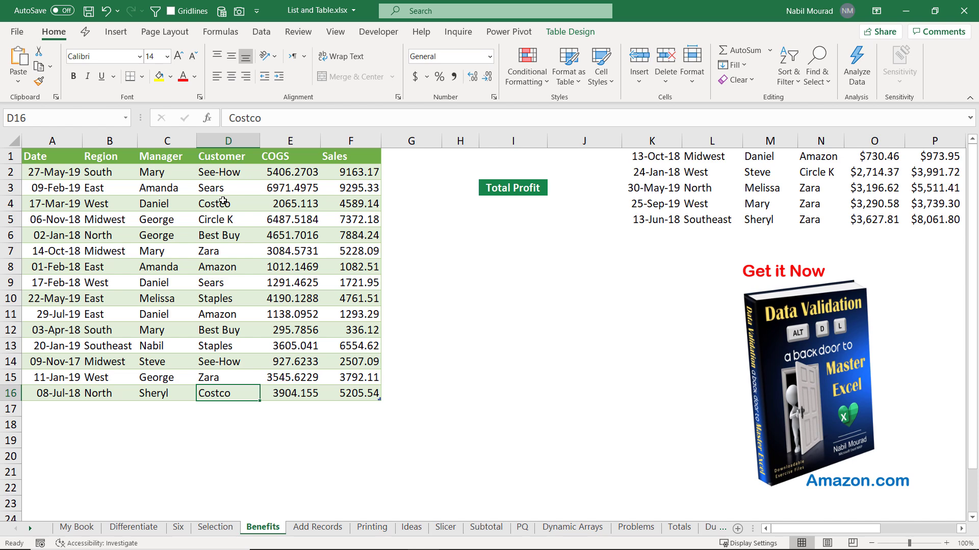
Step: Expand the Table Styles gallery on the Table Design tab for the Benefits table
click(223, 201)
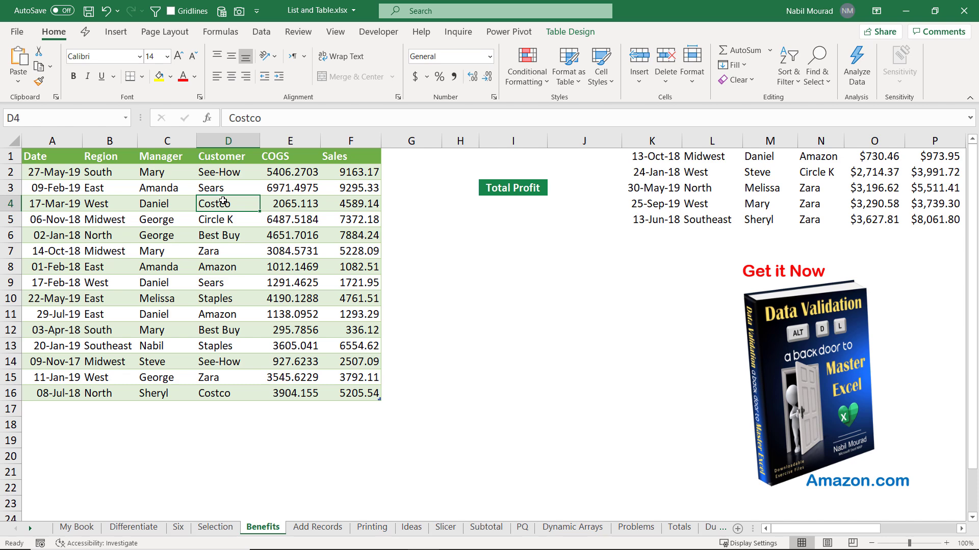
click(569, 33)
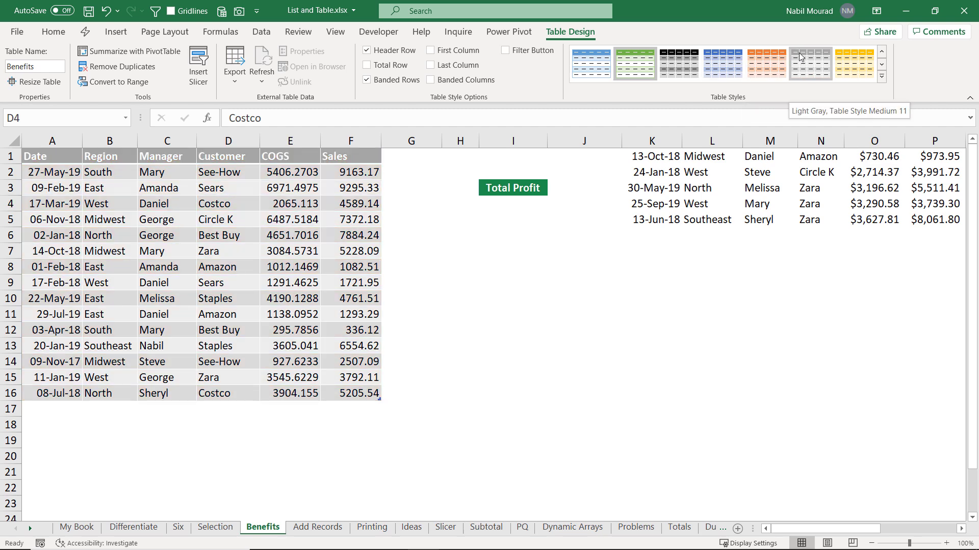
click(881, 76)
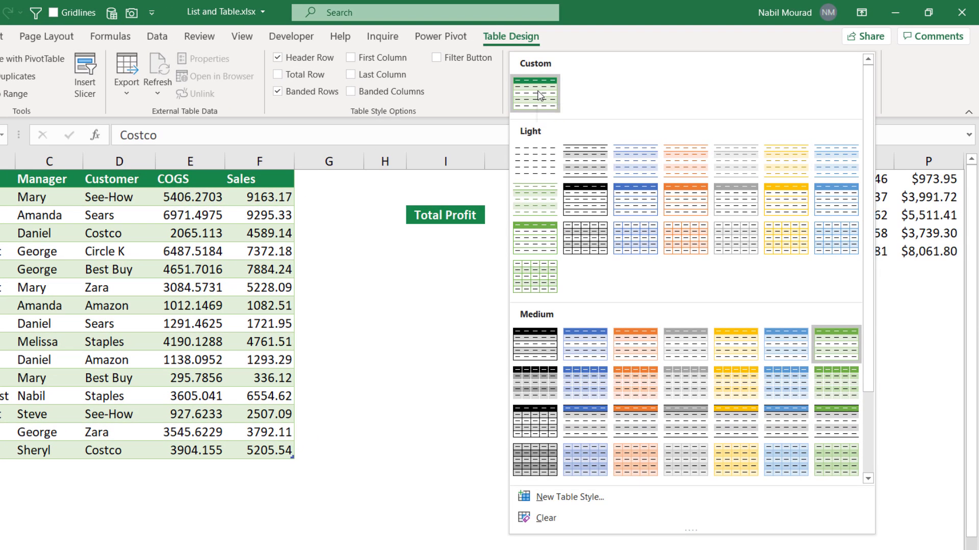
Step: Toggle First Column on and back off and close the style gallery, keeping the green banded style
right_click(539, 95)
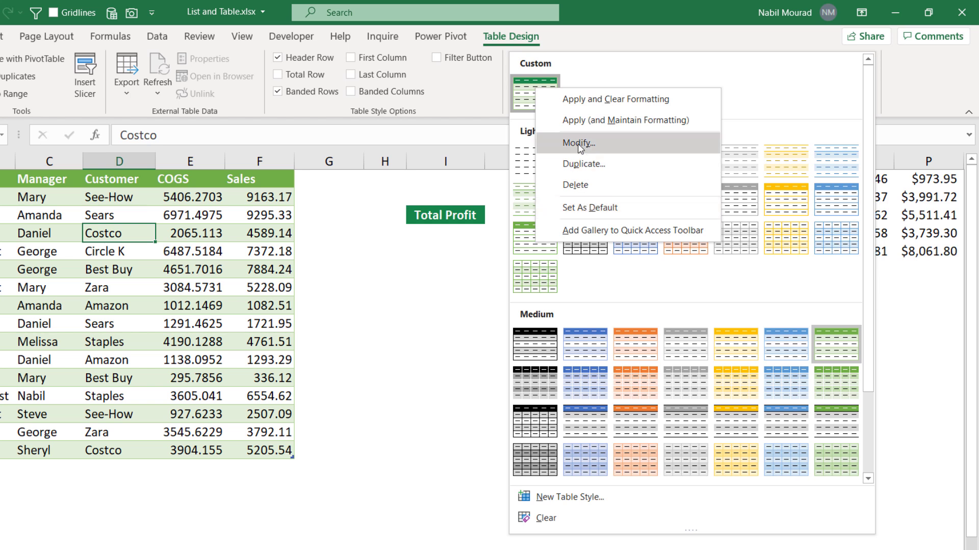
click(603, 278)
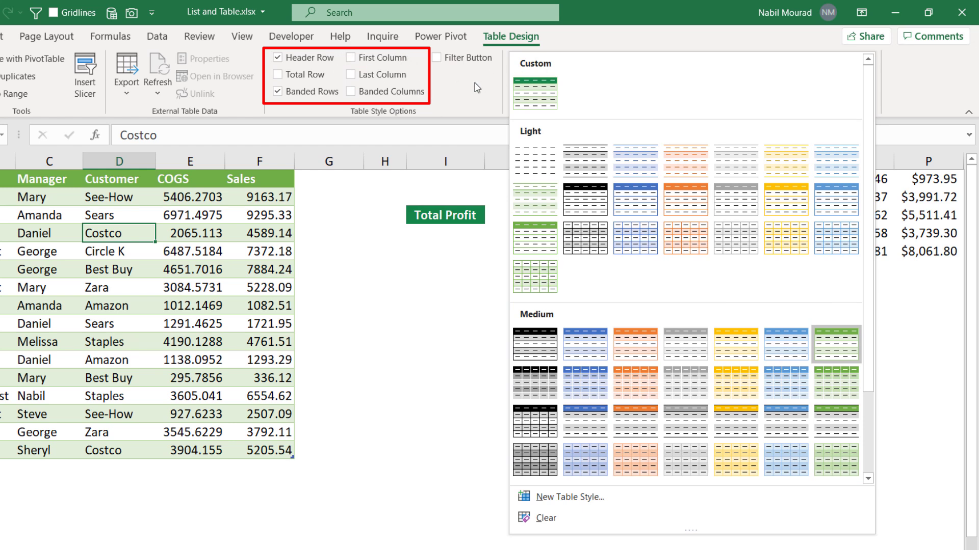
click(350, 58)
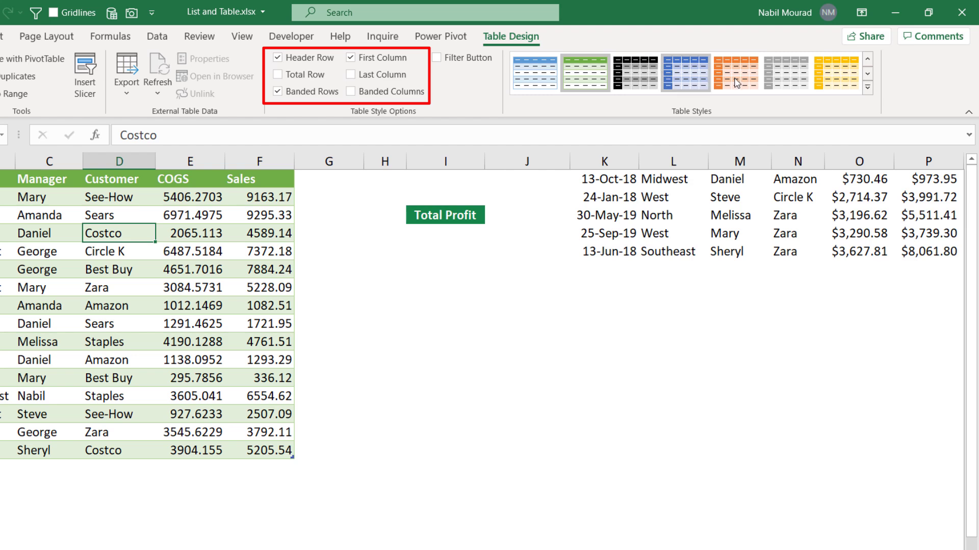
click(867, 87)
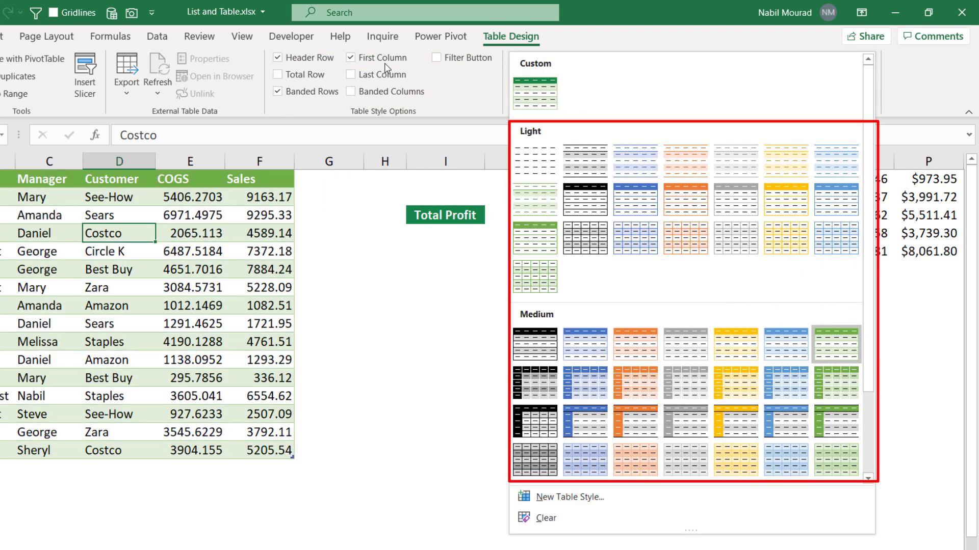
click(352, 60)
click(351, 58)
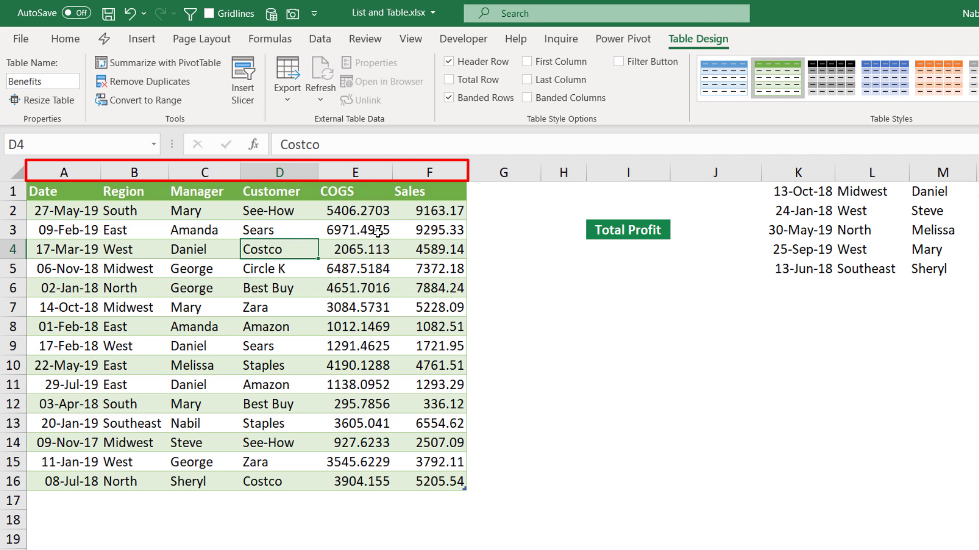
Step: Scroll the Benefits table to see its headers replace column letters, then show the View settings
scroll(377, 232, down, 1)
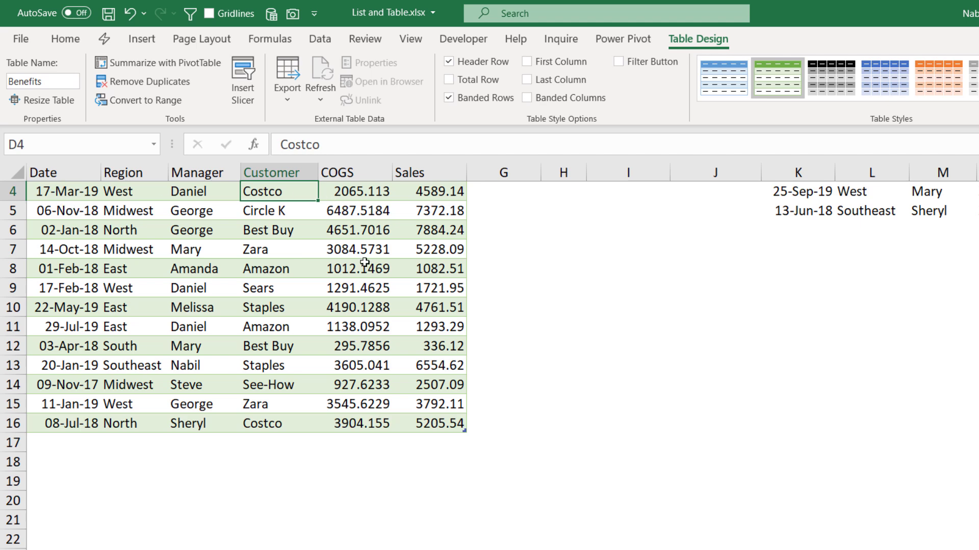
scroll(365, 262, up, 1)
scroll(365, 263, down, 1)
click(411, 40)
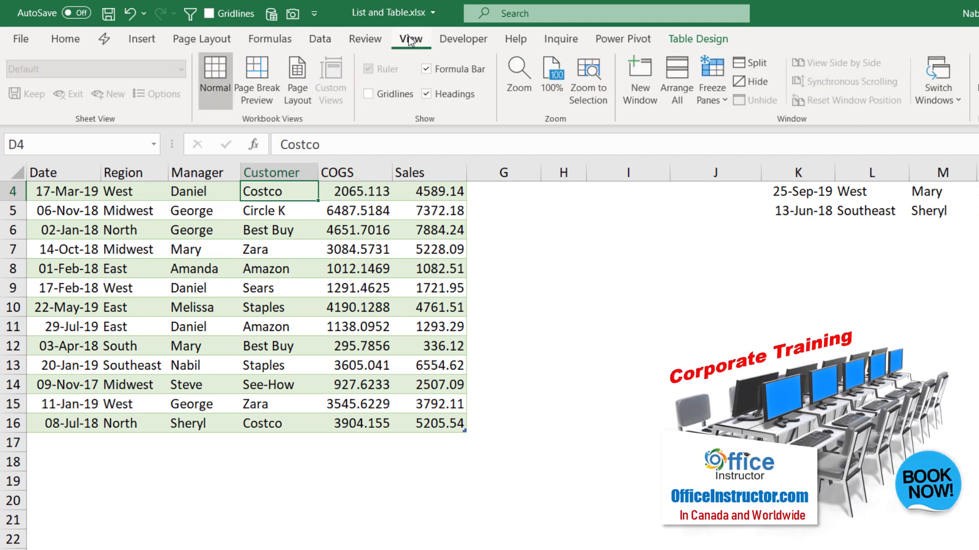
scroll(296, 228, up, 1)
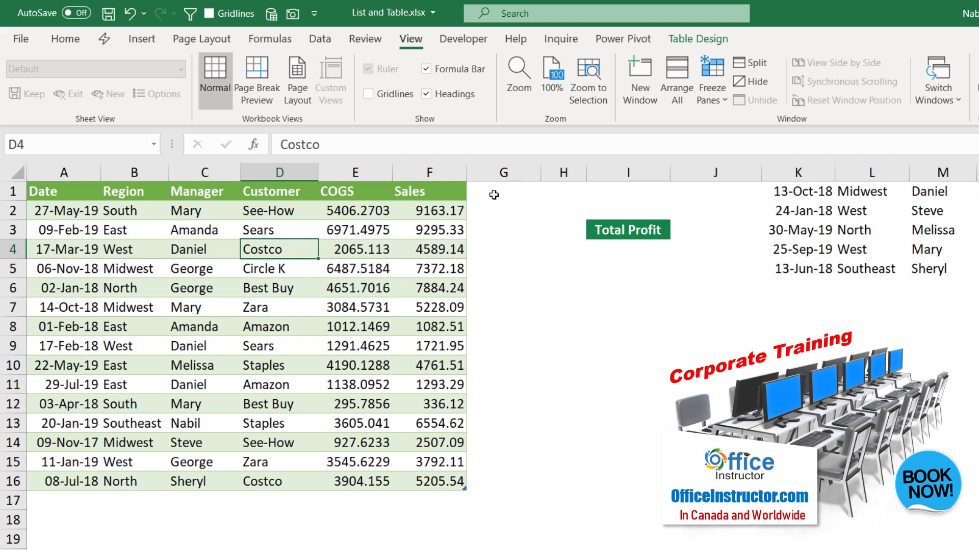
Step: Enter the heading 'Profit' in G1 so the Benefits table expands to column G
click(494, 195)
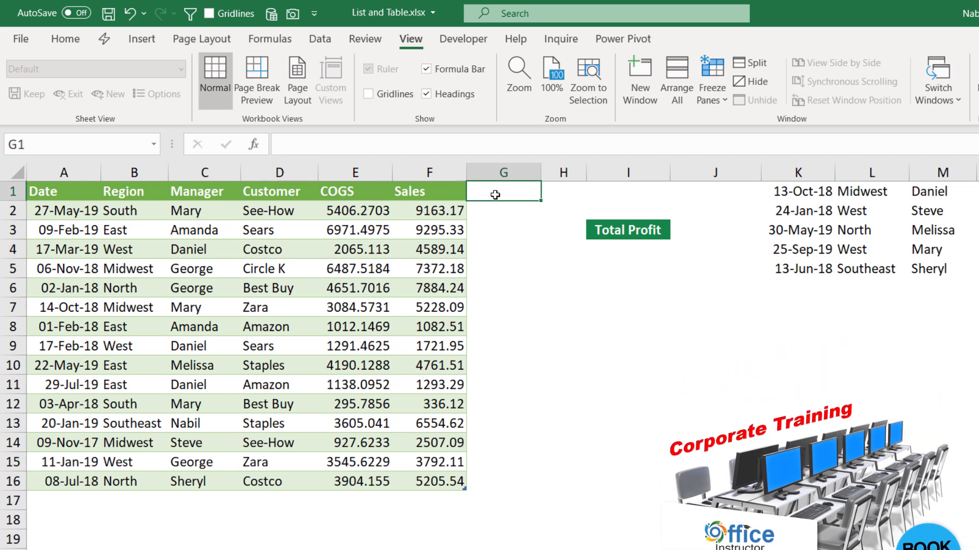
text(Profit)
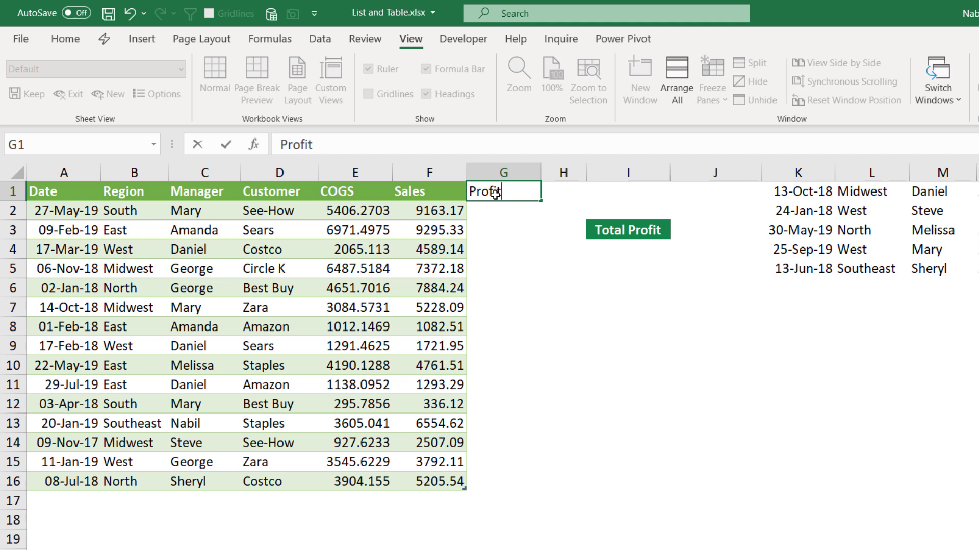
key(Return)
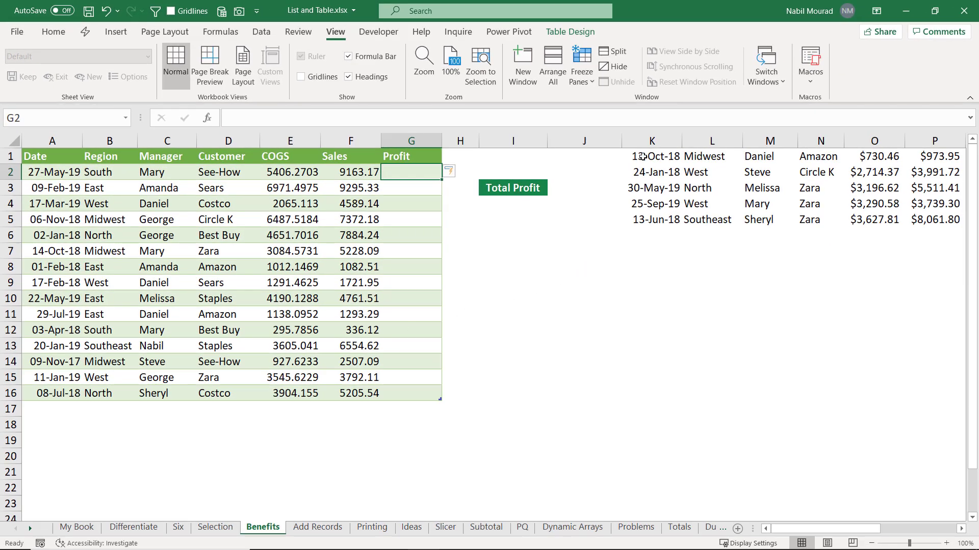
drag(642, 156, 939, 220)
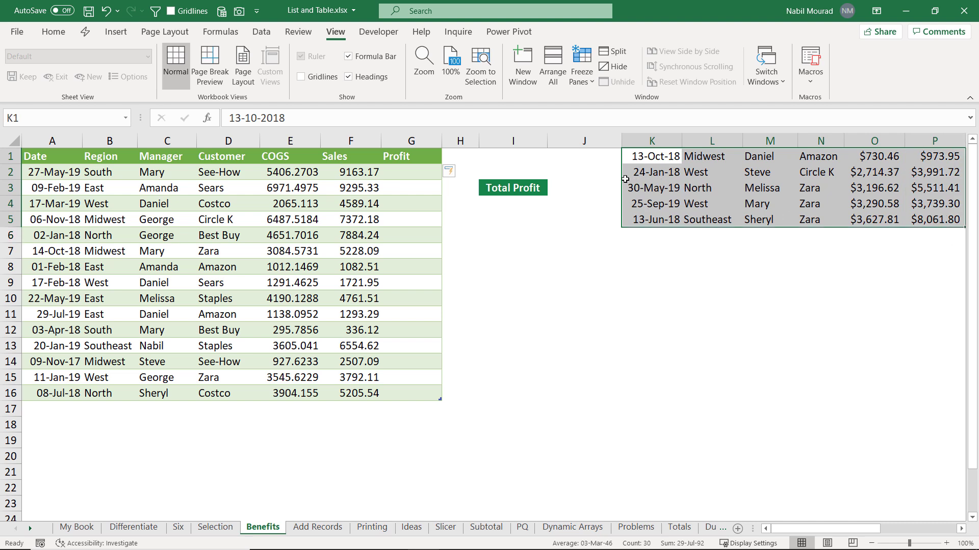
drag(621, 179, 65, 423)
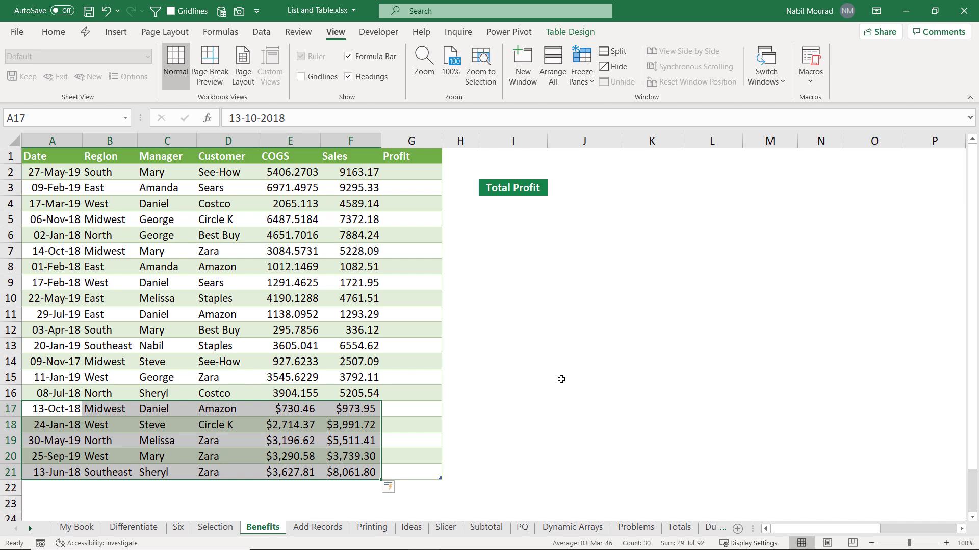
key(ctrl+z)
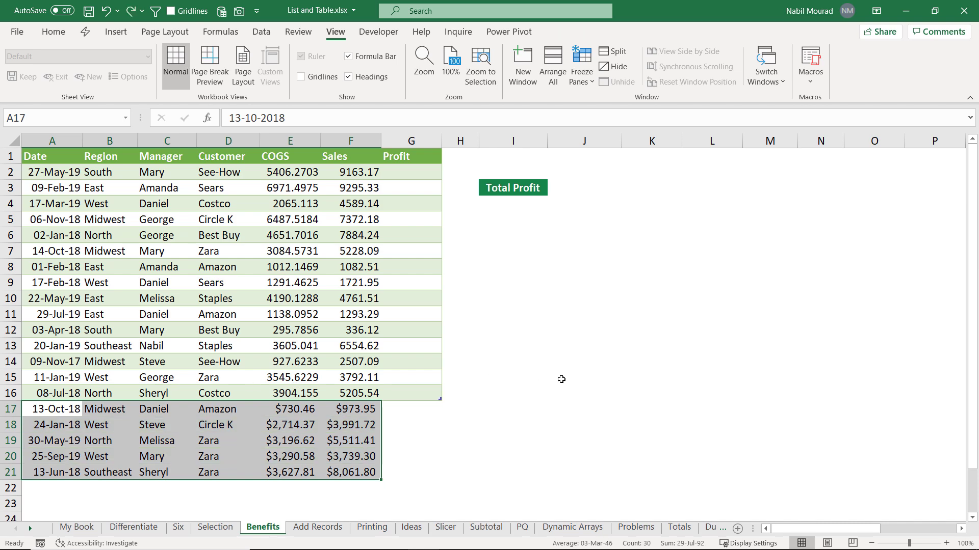
key(ctrl+z)
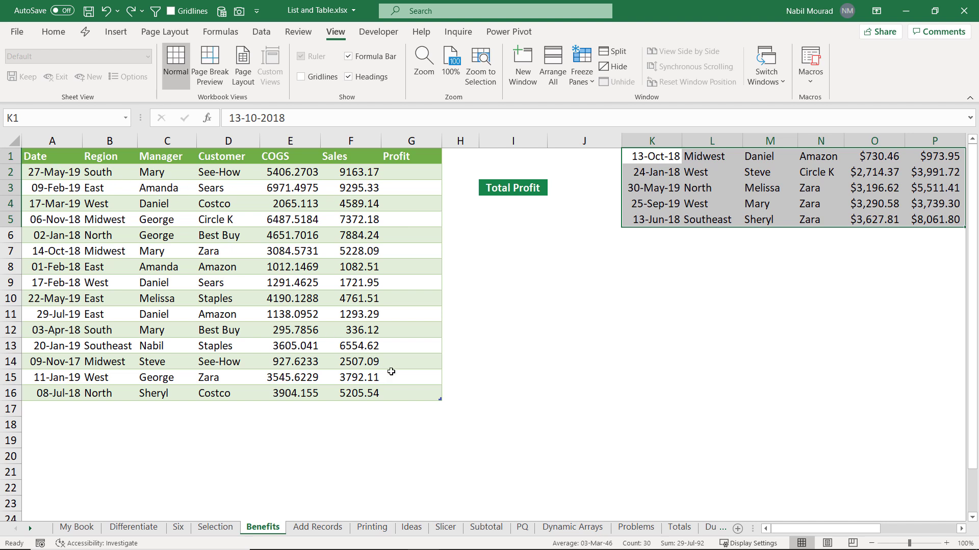
click(378, 358)
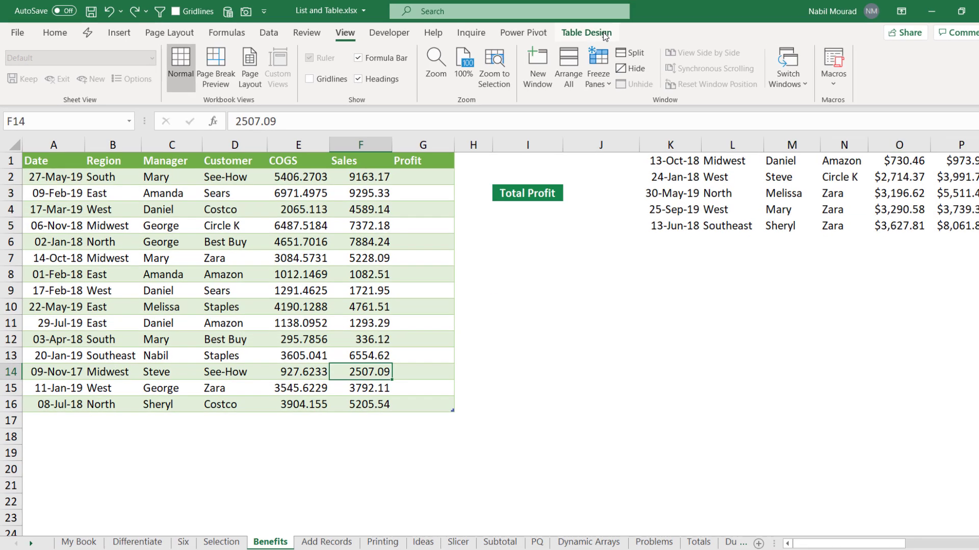
click(580, 34)
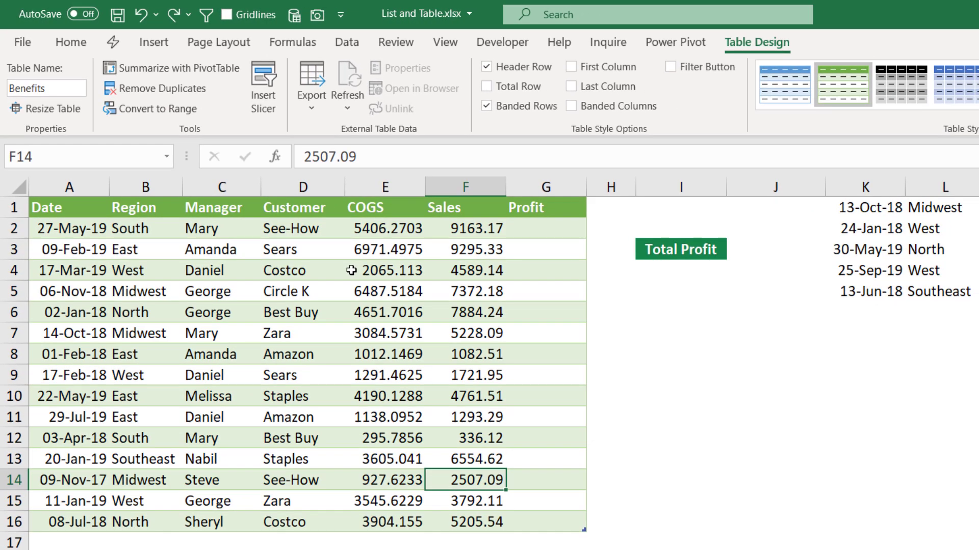
click(910, 365)
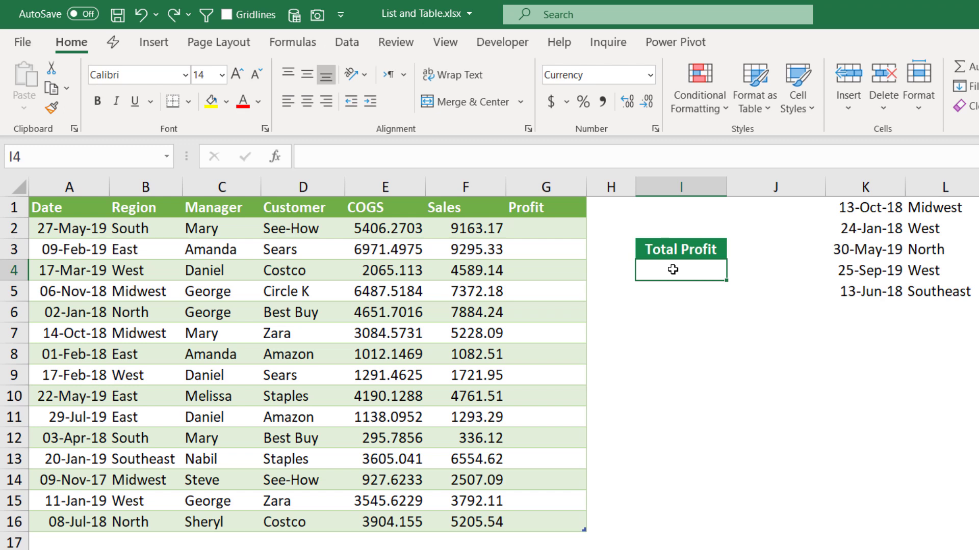
Step: Enter =SUM(Sales-COGS) in I4 using the table columns, giving total profit $22,210.2
text(=sum)
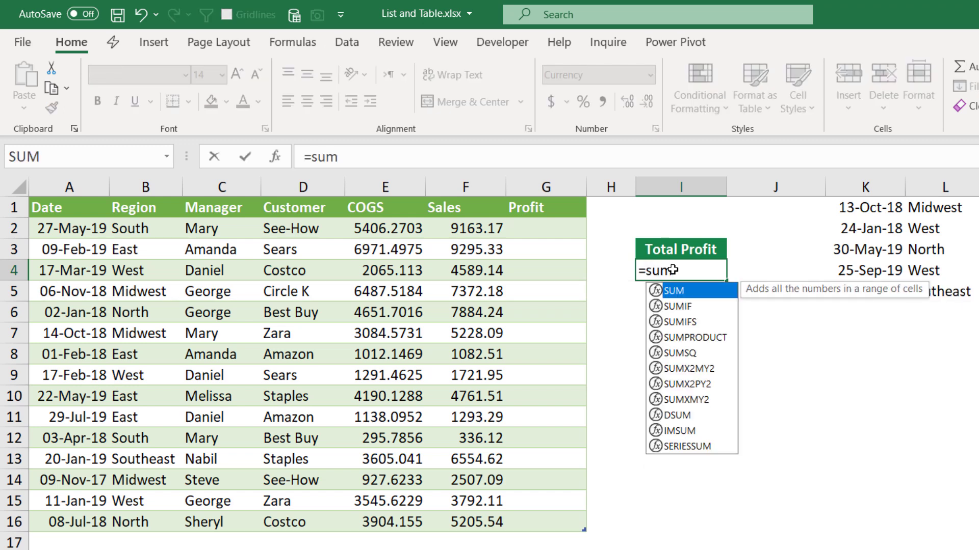
key(Tab)
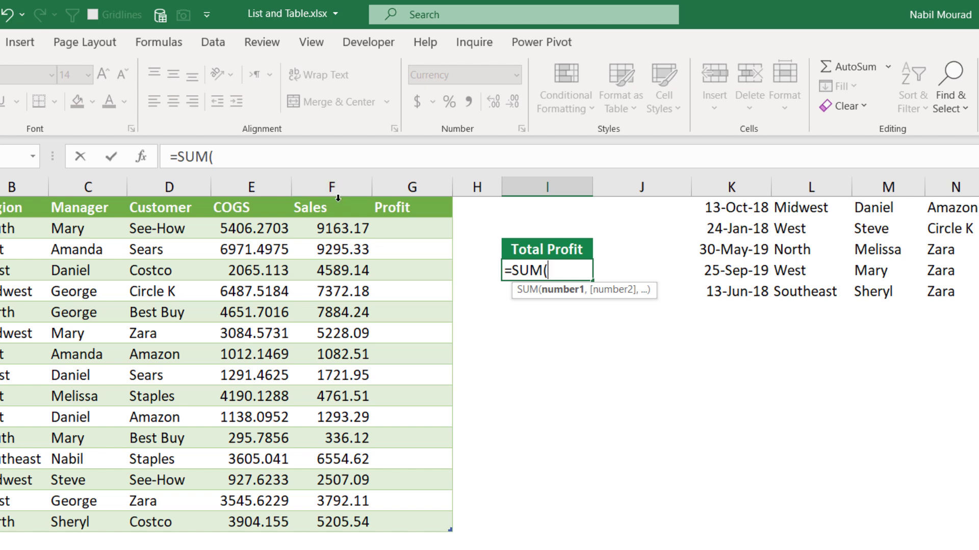
click(338, 198)
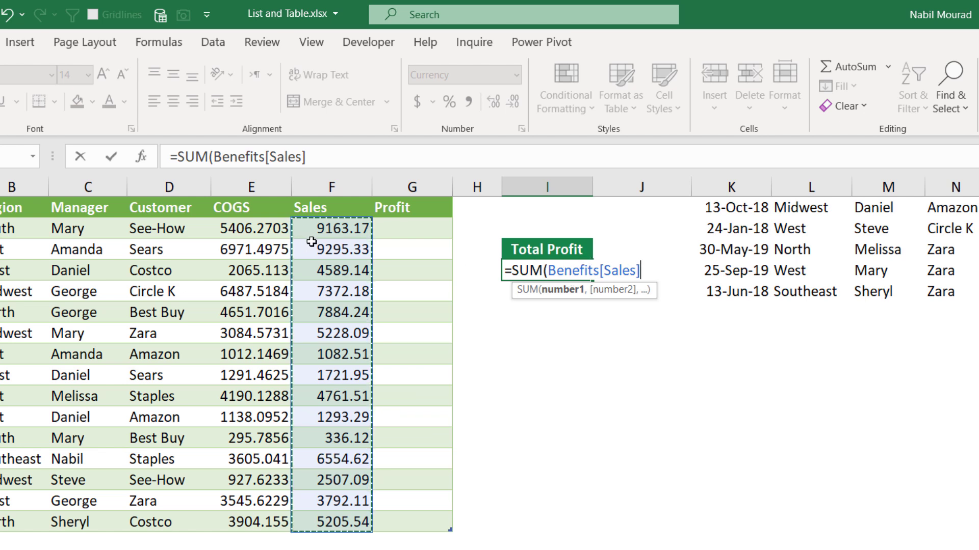
text(-)
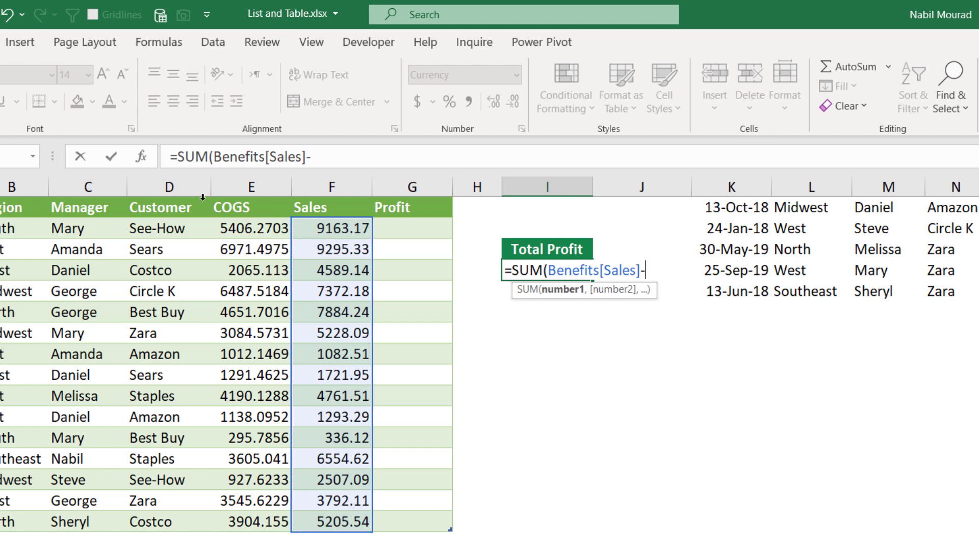
click(245, 194)
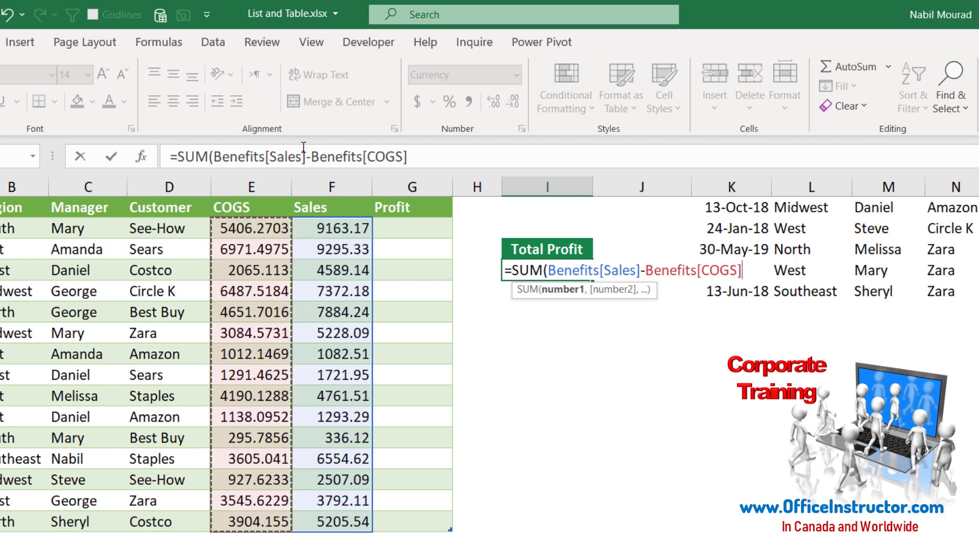
text())
key(Return)
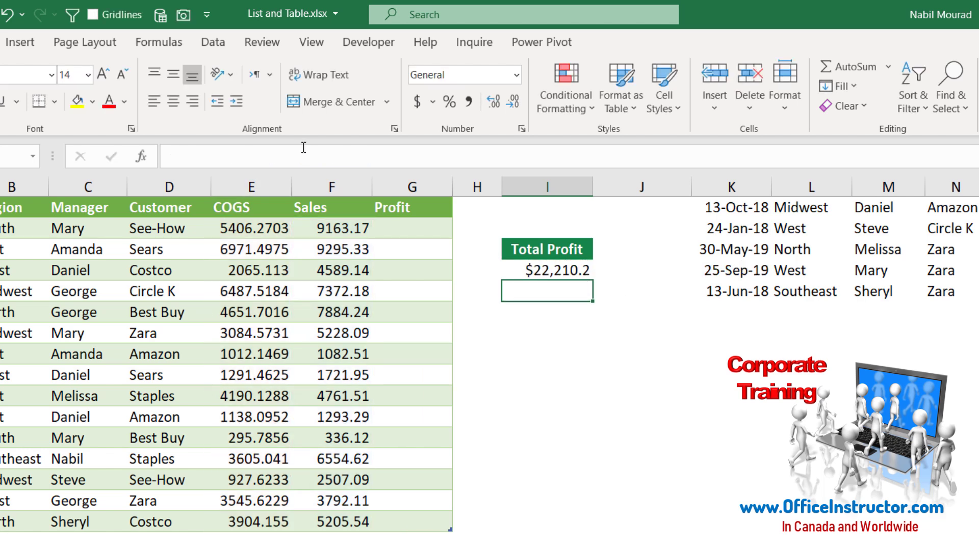
click(407, 230)
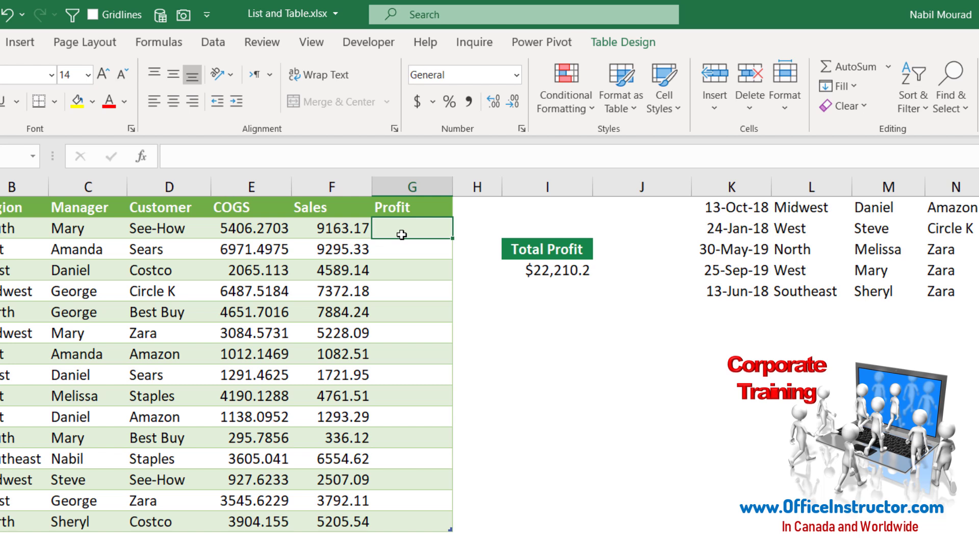
text(=)
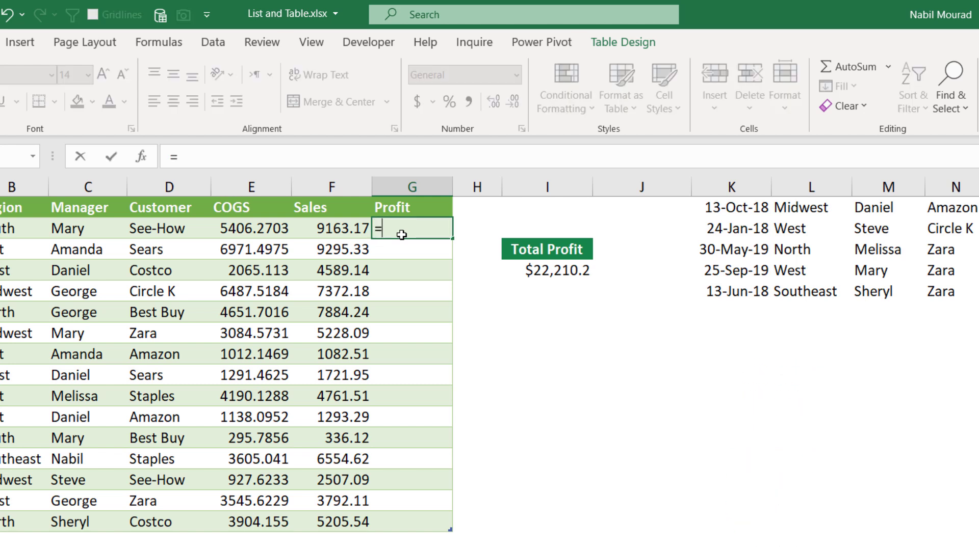
click(341, 226)
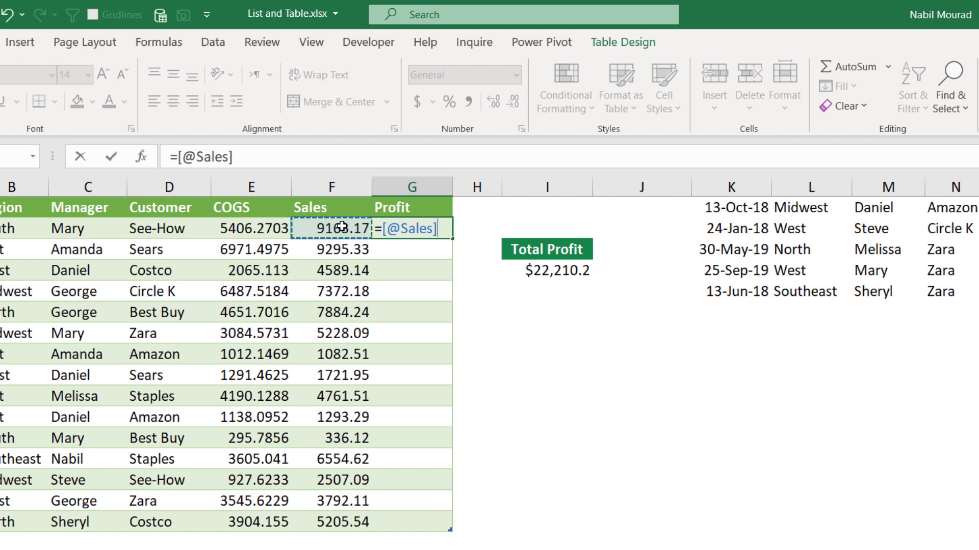
text(-)
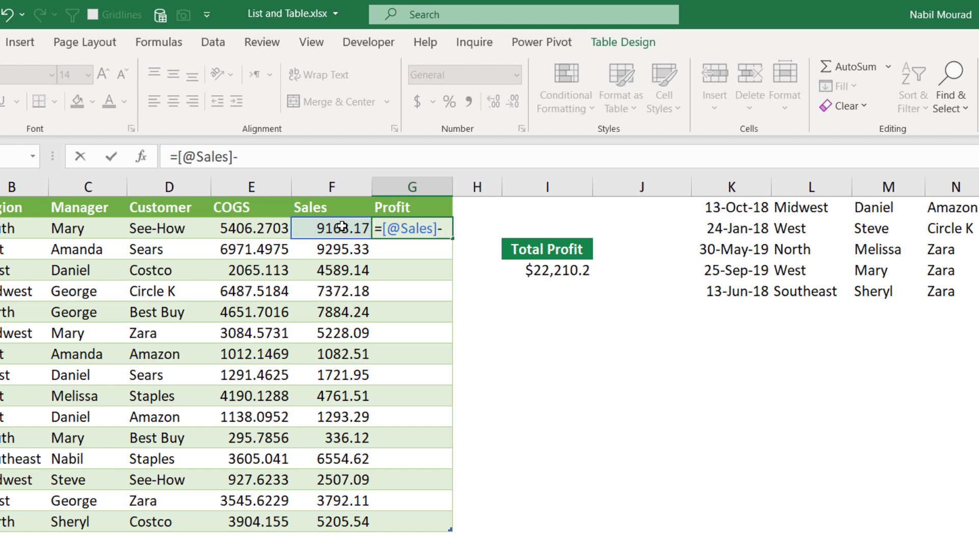
click(228, 224)
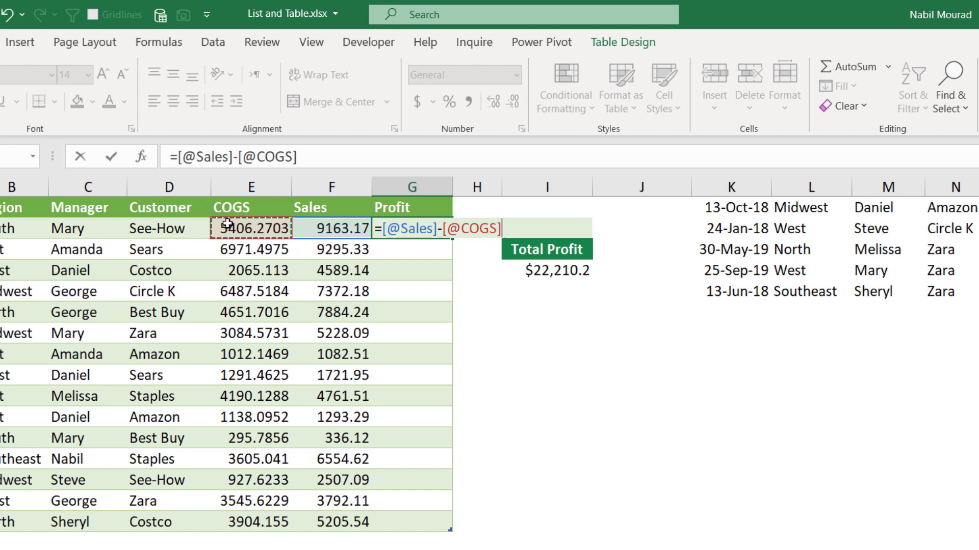
key(Return)
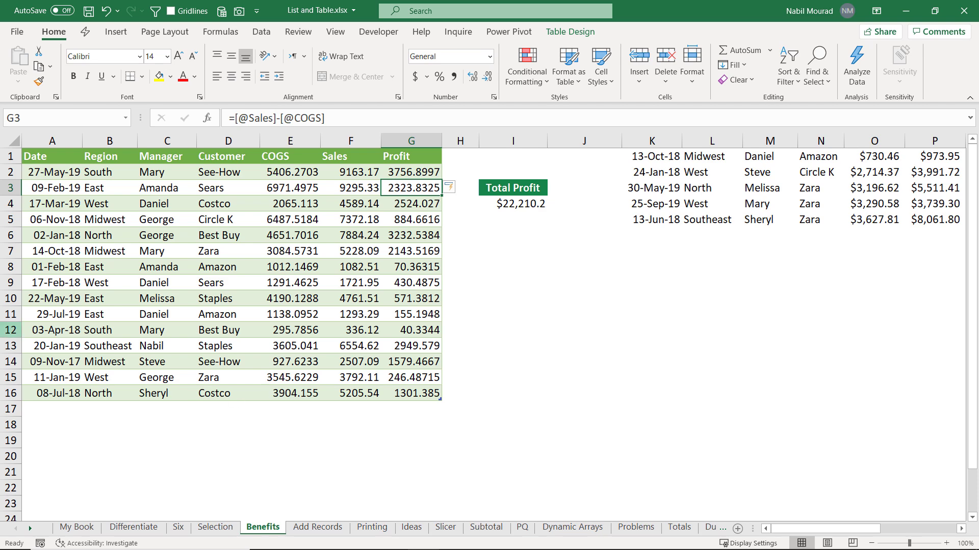
click(18, 32)
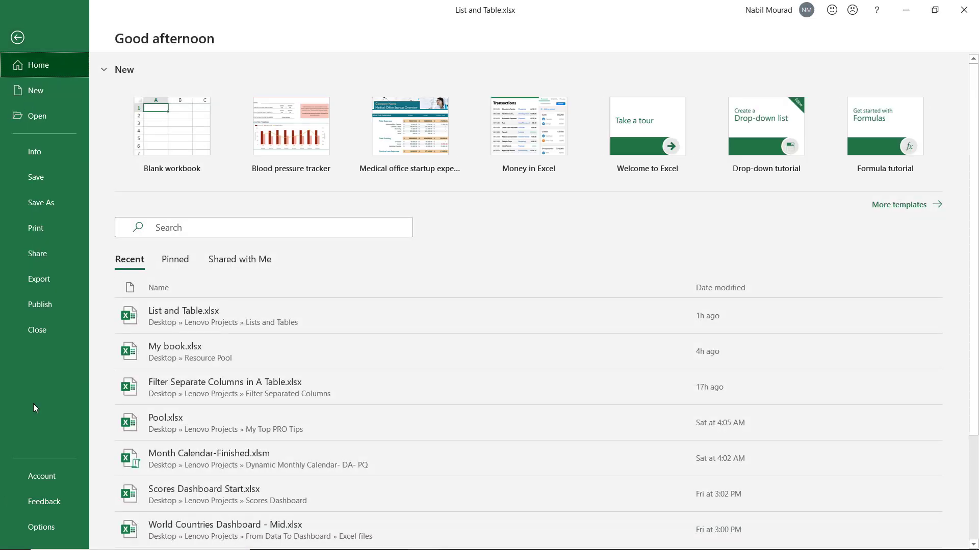
Step: Open Excel Options at Proofing and review AutoCorrect's AutoFormat As You Type table settings unchanged
click(51, 525)
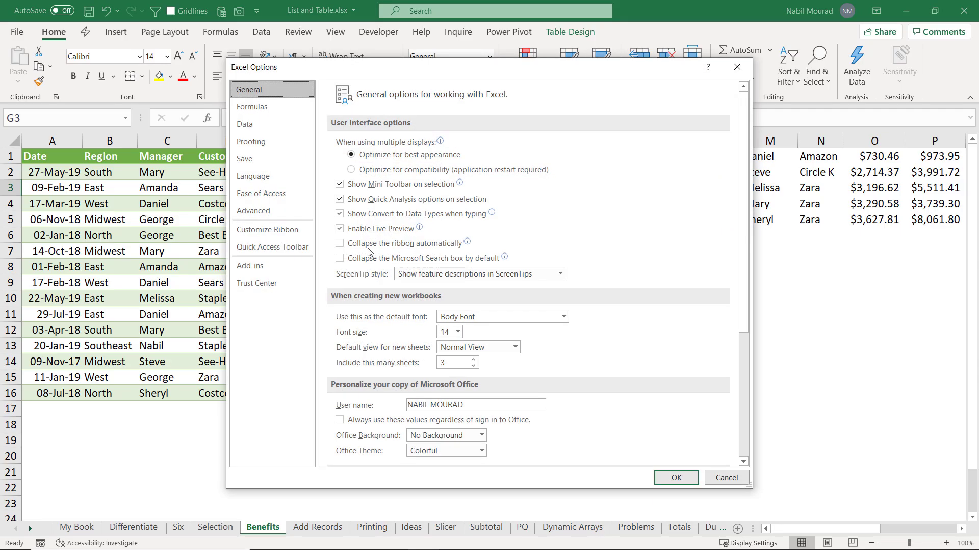
click(736, 67)
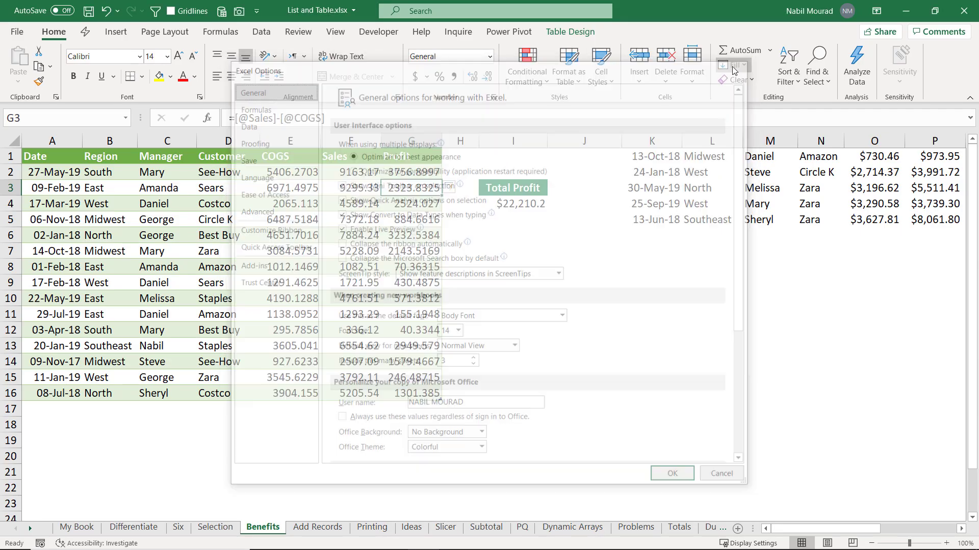
key(alt+f)
key(t)
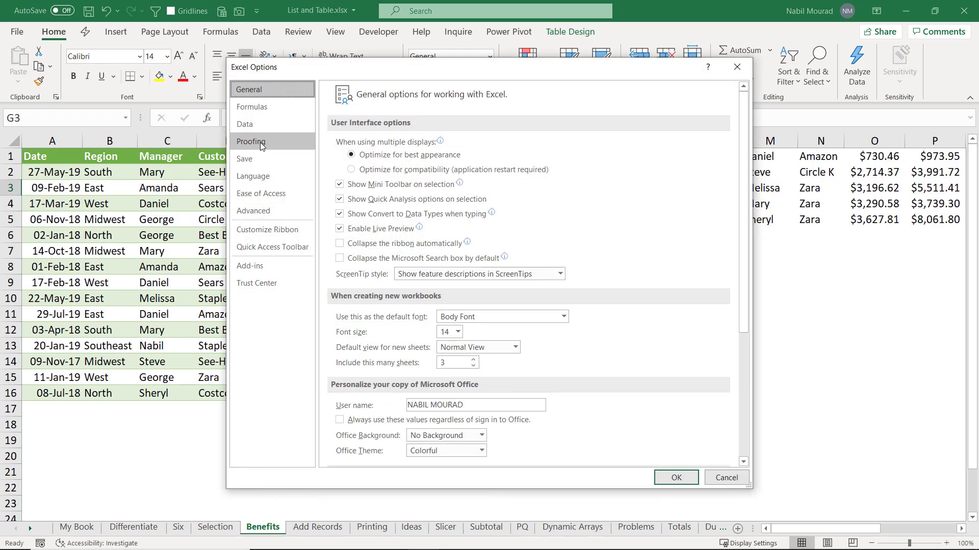
click(260, 143)
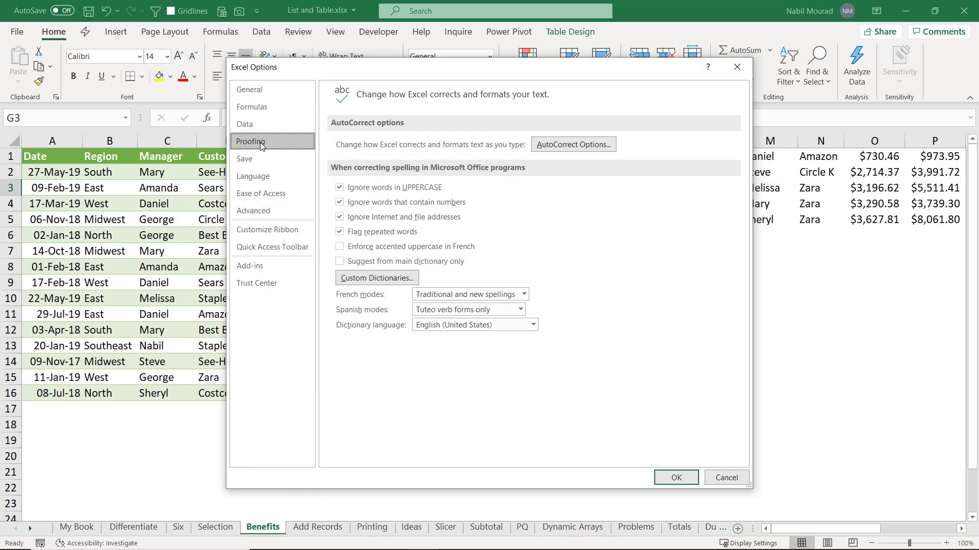
click(572, 146)
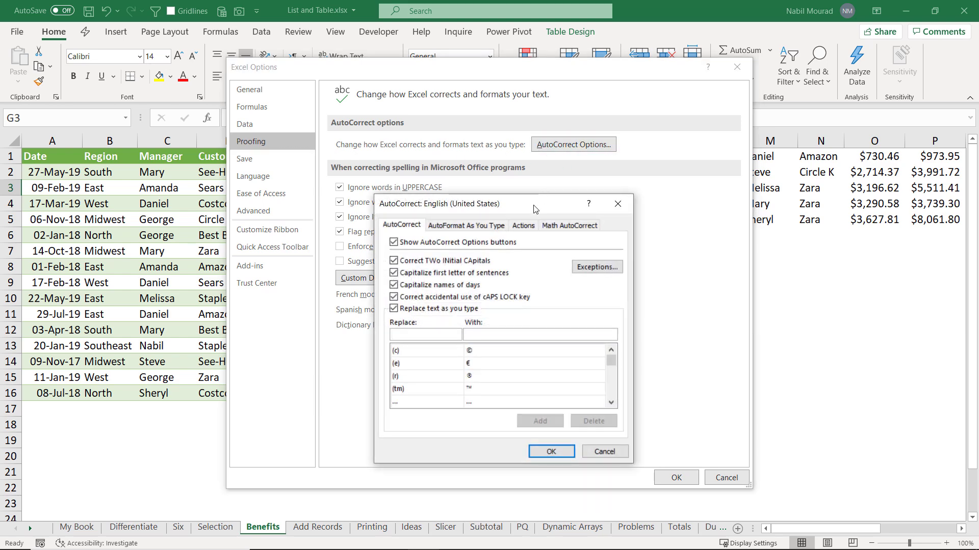
drag(535, 193, 556, 131)
click(470, 161)
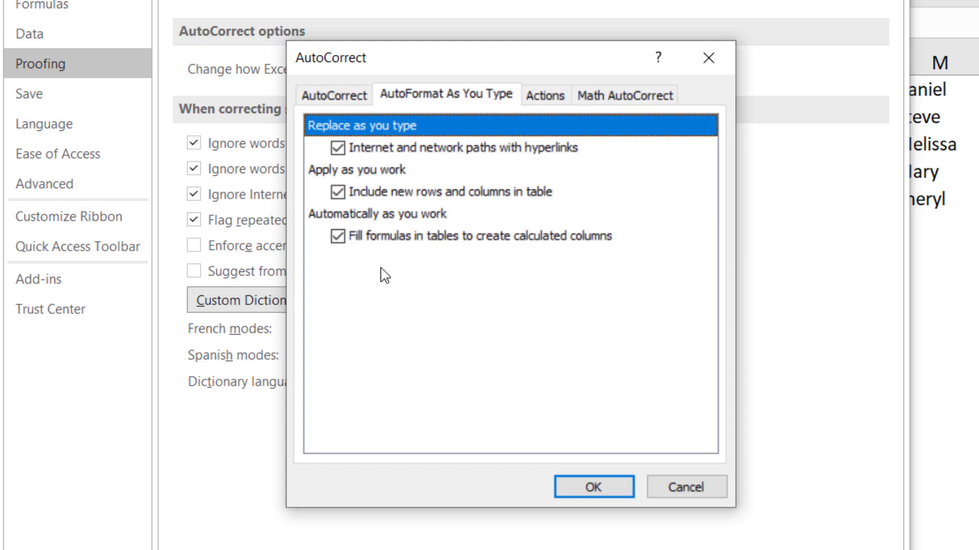
click(677, 487)
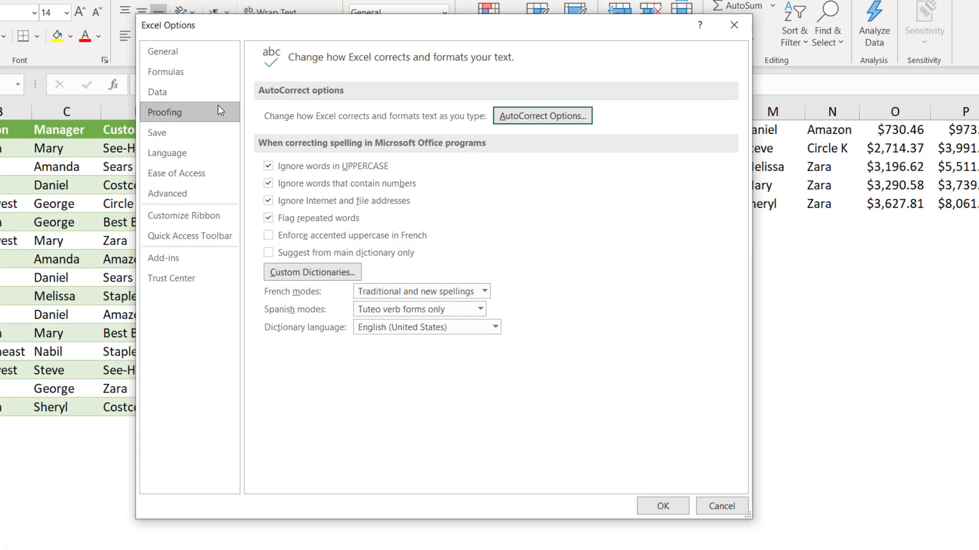
Step: Look at the Formulas page, cancel Excel Options, and select a cell in the Benefits table
click(180, 75)
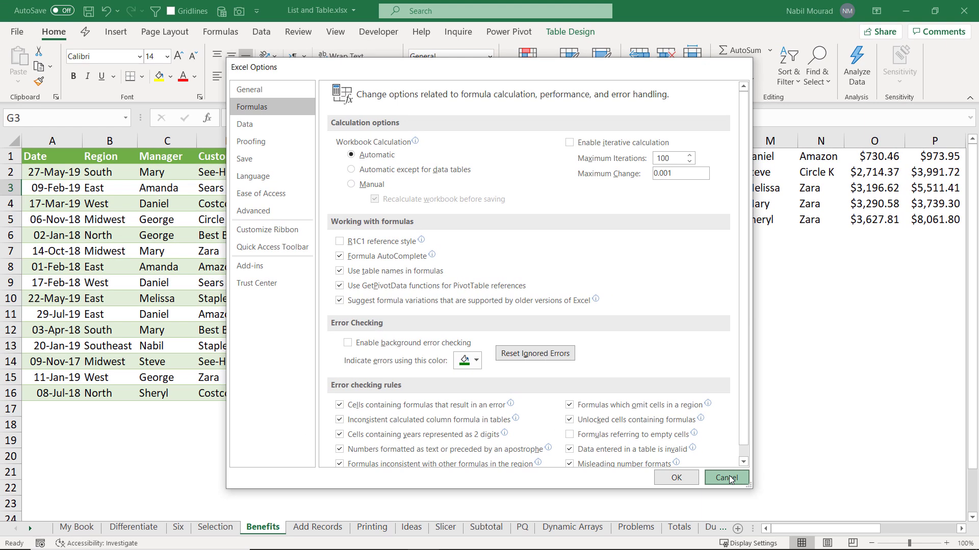
click(724, 507)
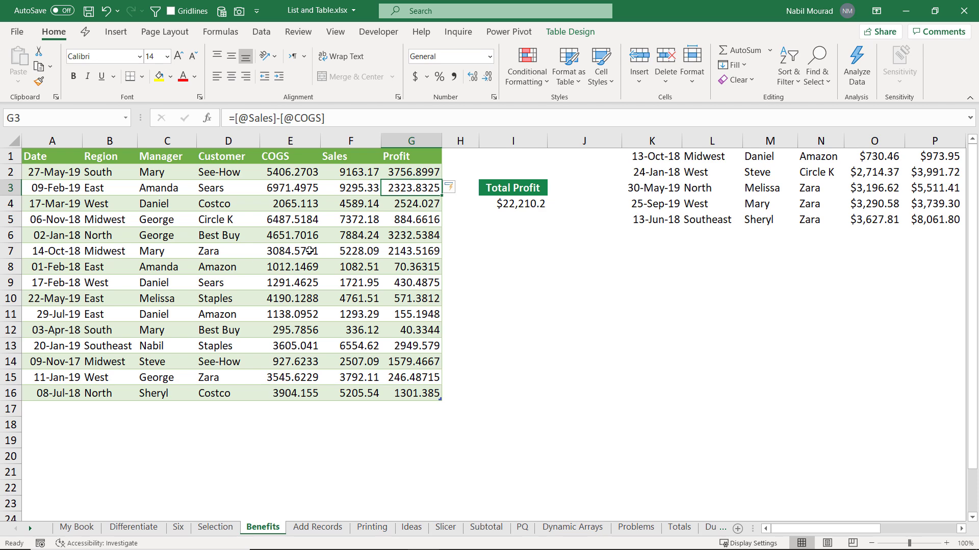
click(310, 251)
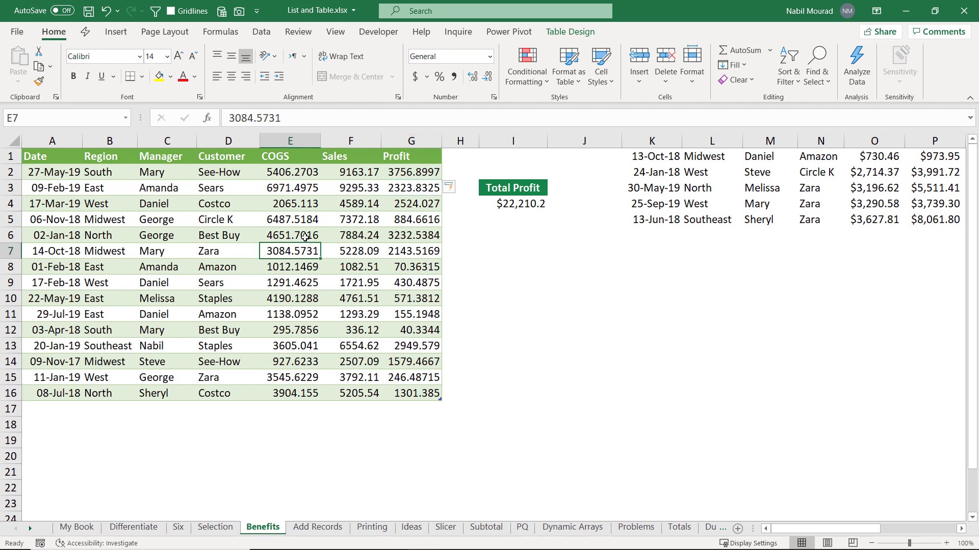
Step: Turn on the Total Row, with Profit set to Average, Sales to Sum and COGS to Max
click(571, 33)
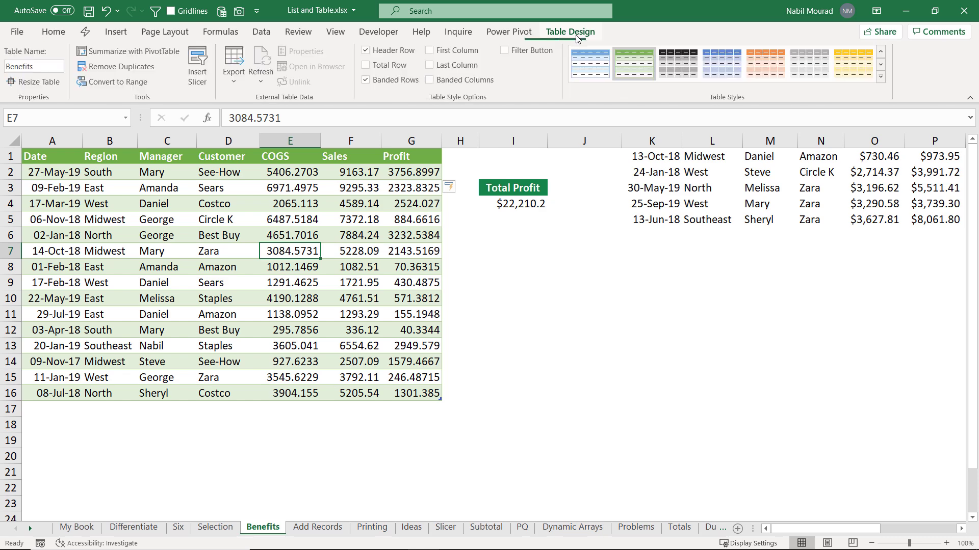
click(367, 66)
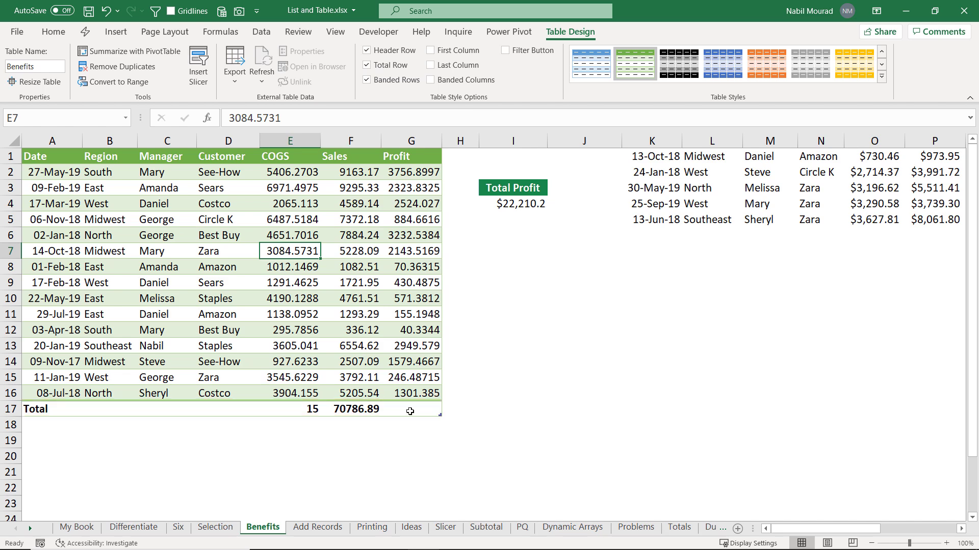
click(409, 411)
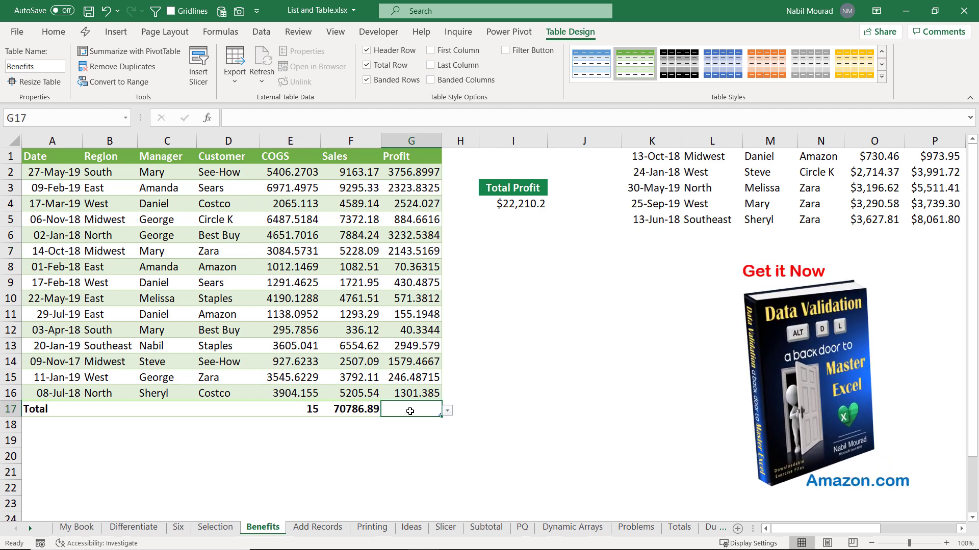
click(448, 412)
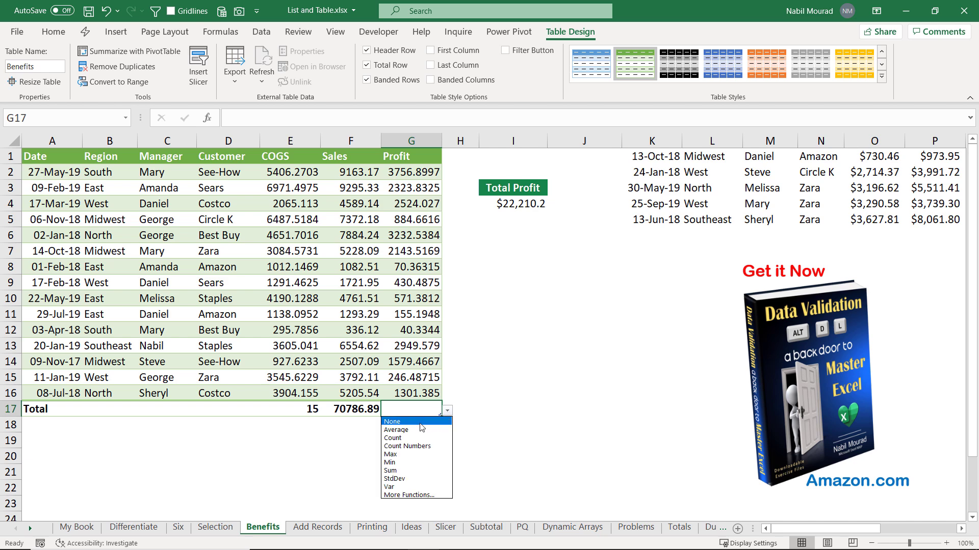
click(398, 433)
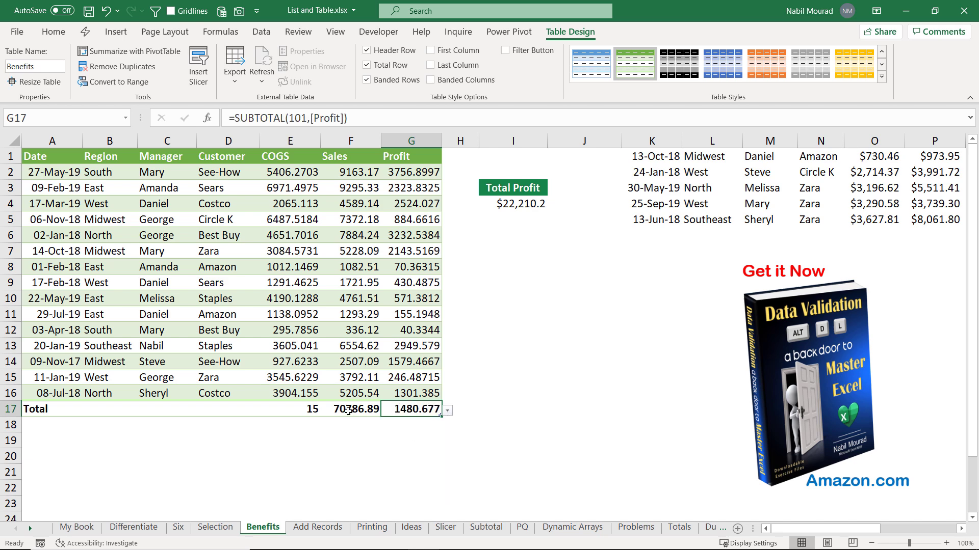
click(349, 410)
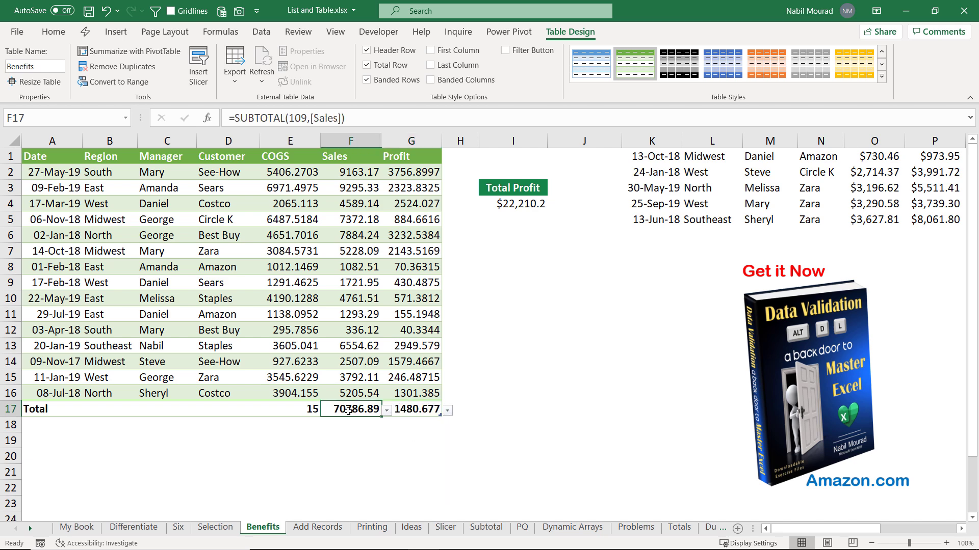
click(389, 412)
click(331, 471)
click(284, 409)
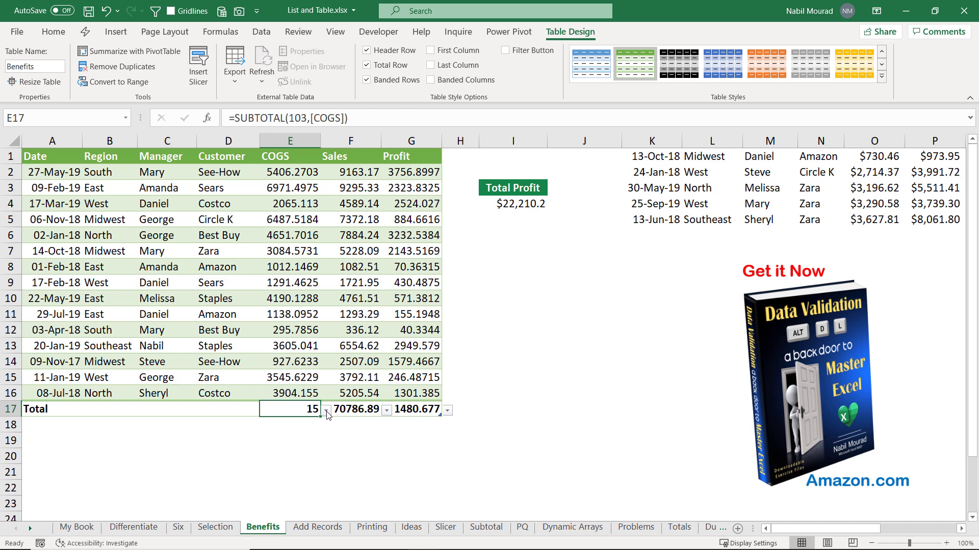
click(326, 411)
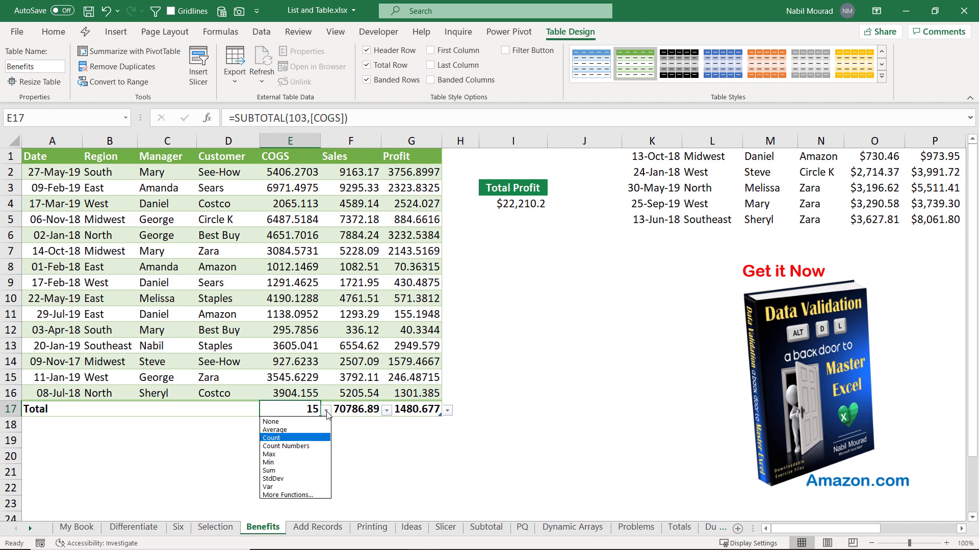
click(279, 455)
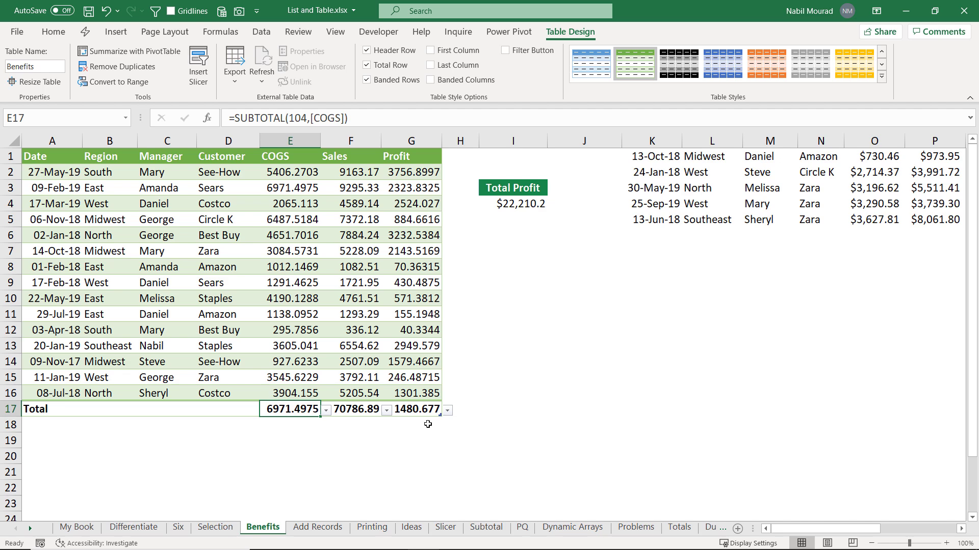
click(367, 66)
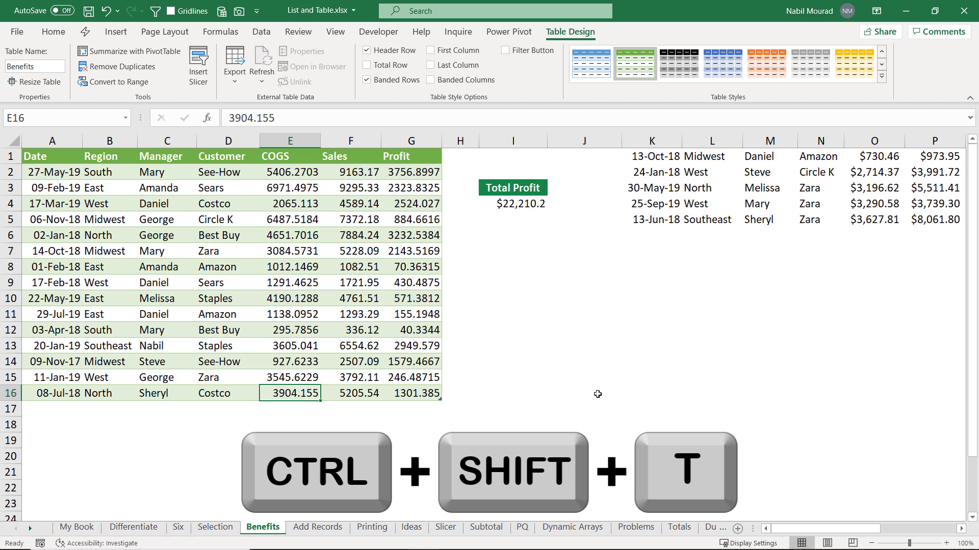
key(ctrl+shift+t)
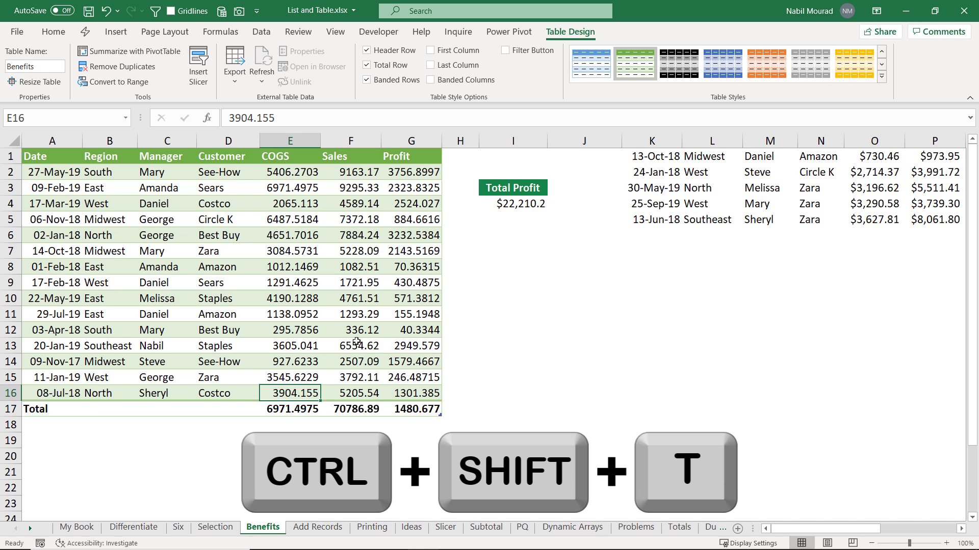
click(322, 300)
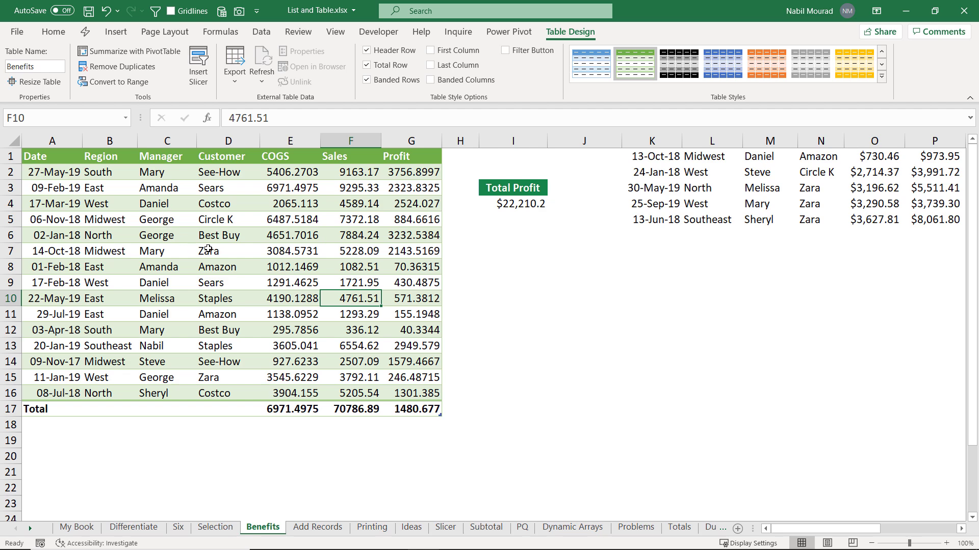
Step: Use the Name Box list to jump to the Subtotal table, then to the Benefits table
click(125, 118)
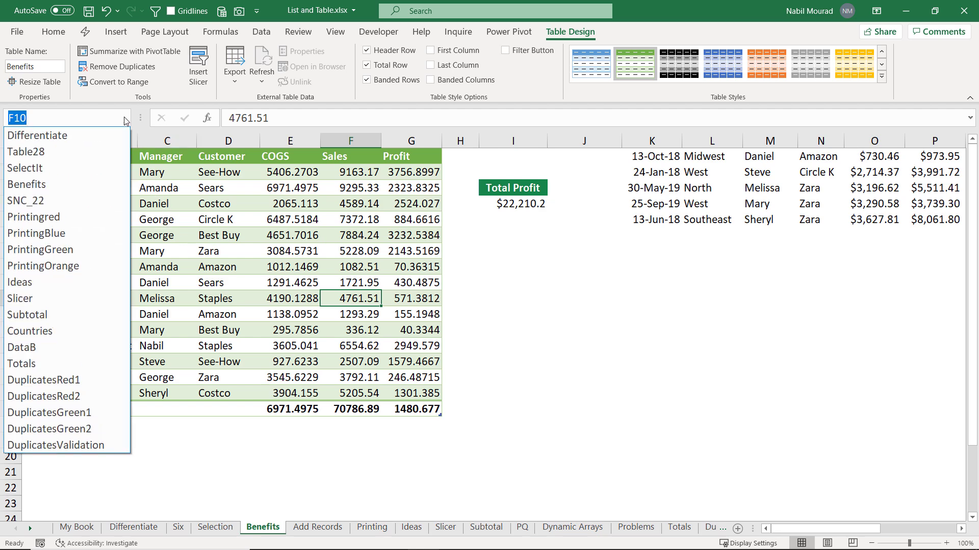
click(30, 315)
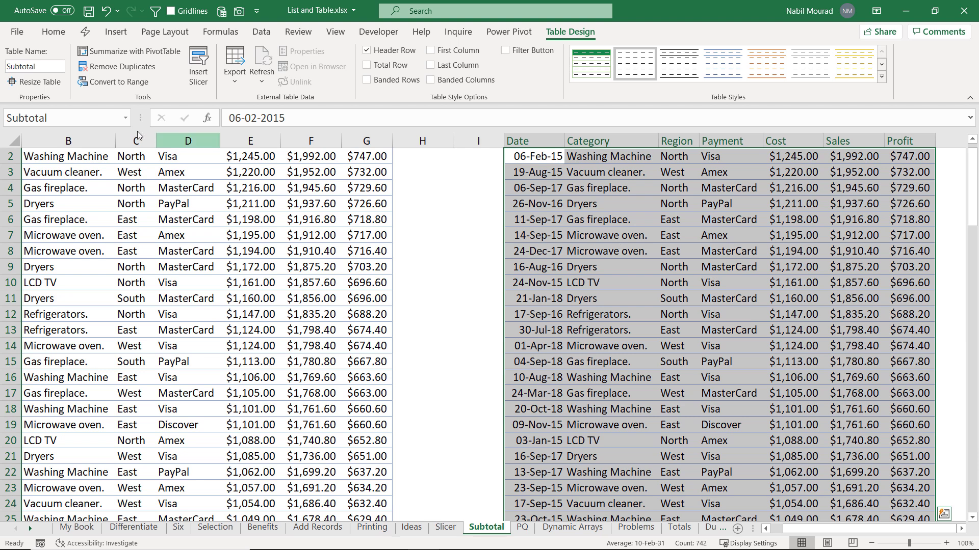
click(126, 118)
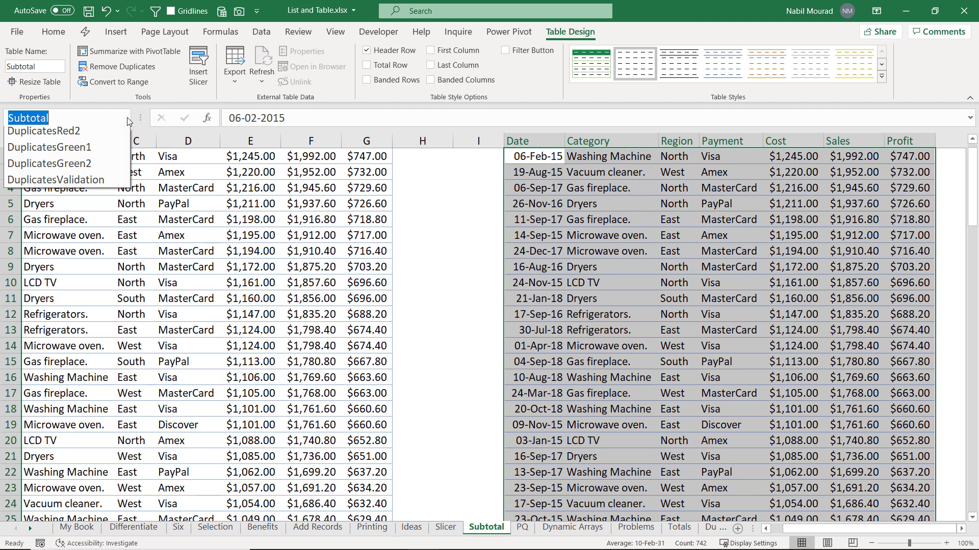
click(49, 184)
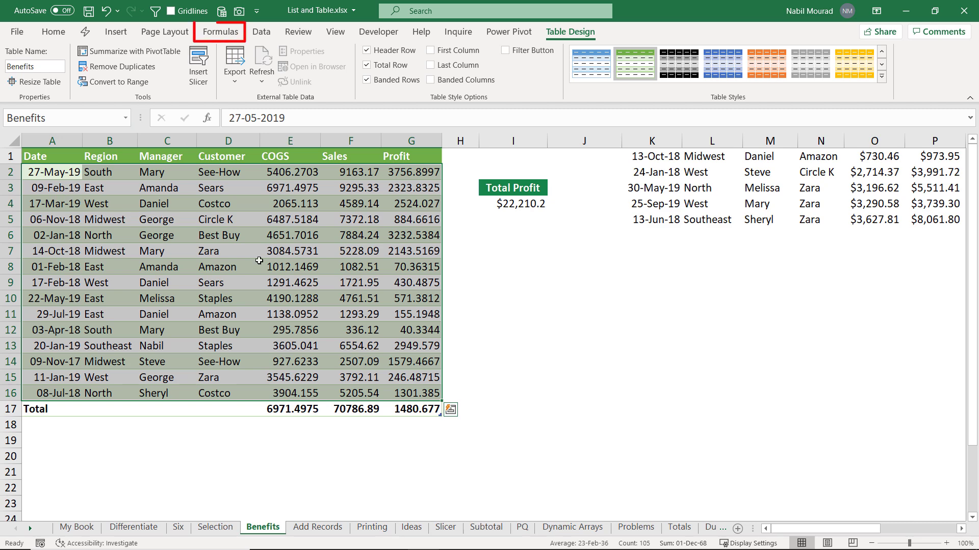
Step: Filter Name Manager to Table Names, close it, and switch to the Add Records sheet
click(225, 34)
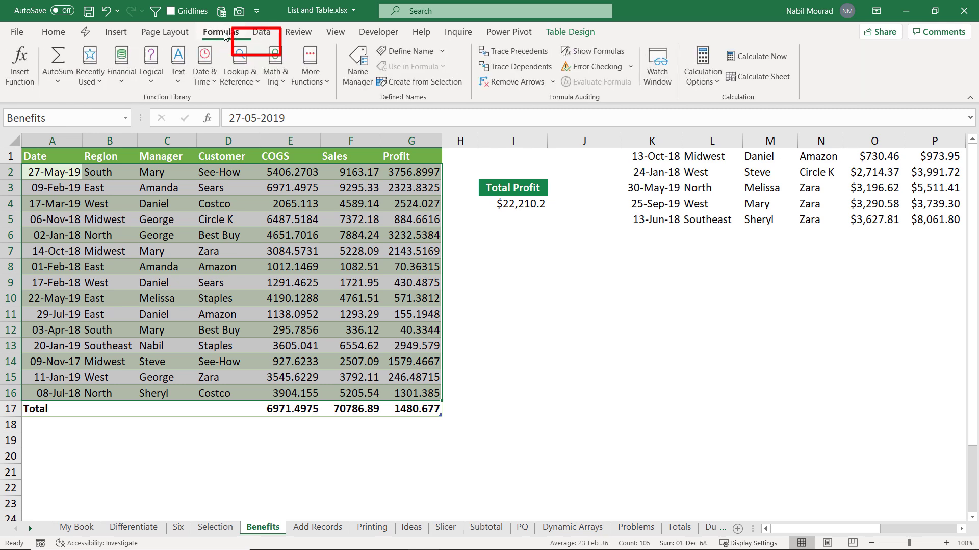
click(360, 57)
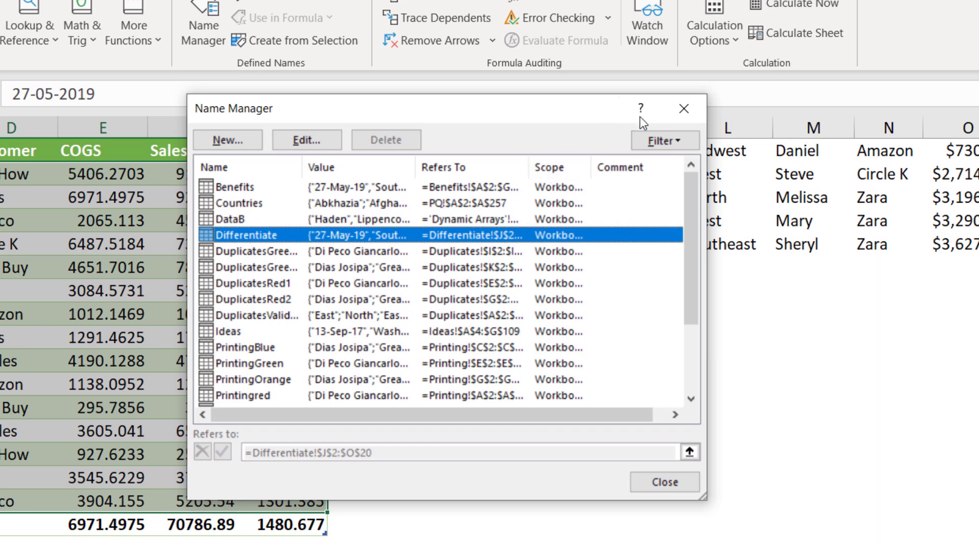
click(680, 141)
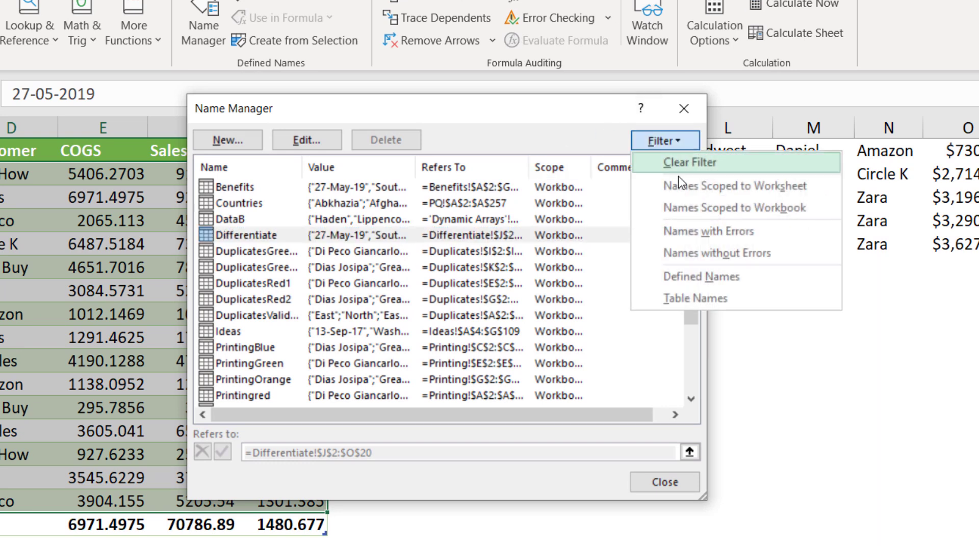
click(687, 299)
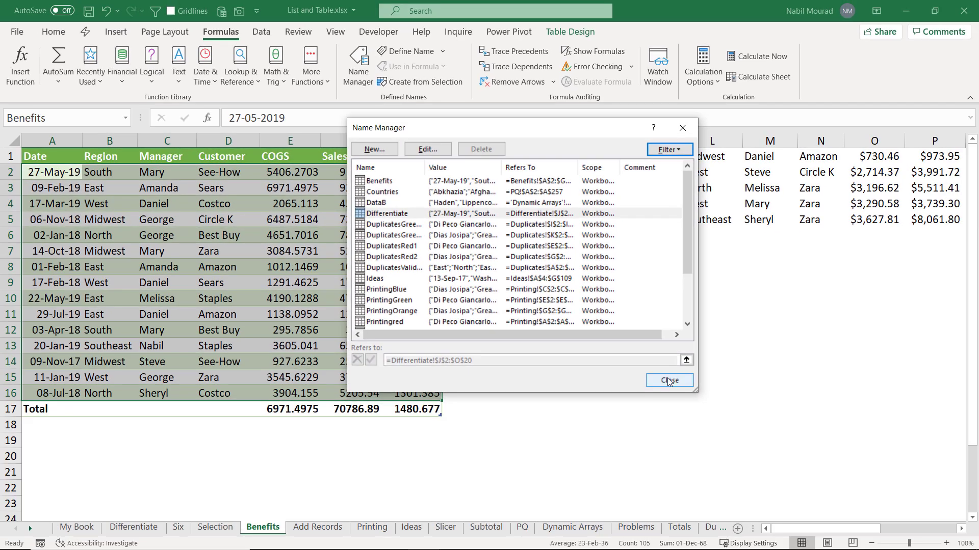
click(669, 381)
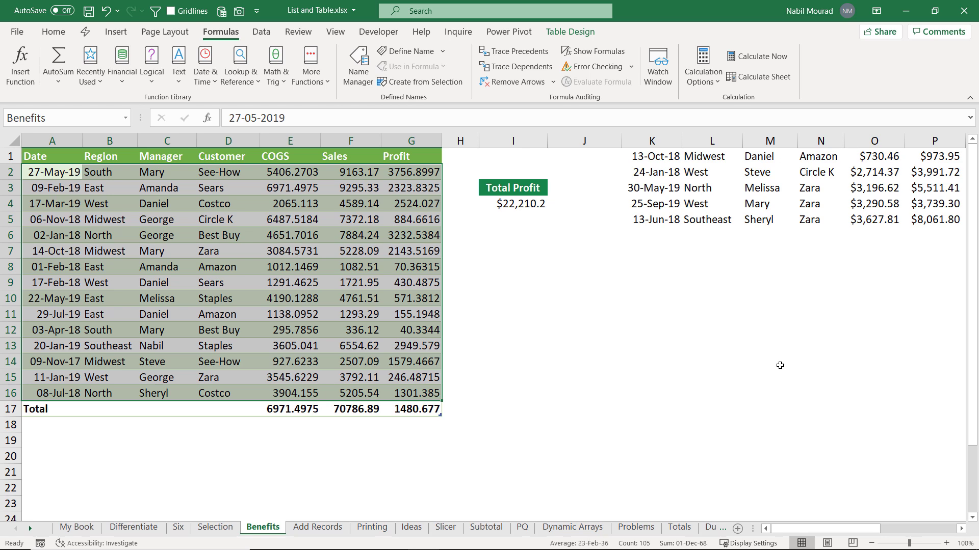
click(318, 528)
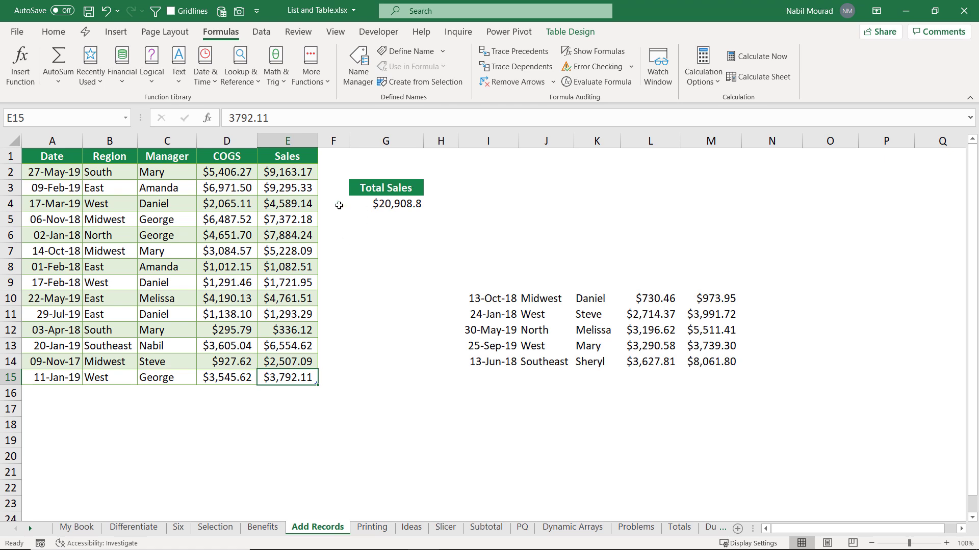
Step: Check the Total Sales formula and start a new table row dated 09-11-2020
click(353, 203)
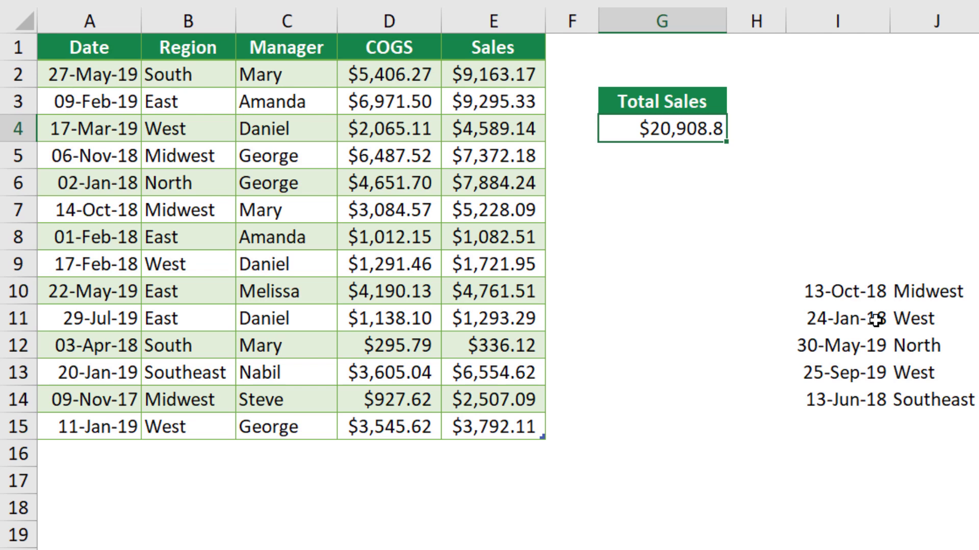
click(497, 425)
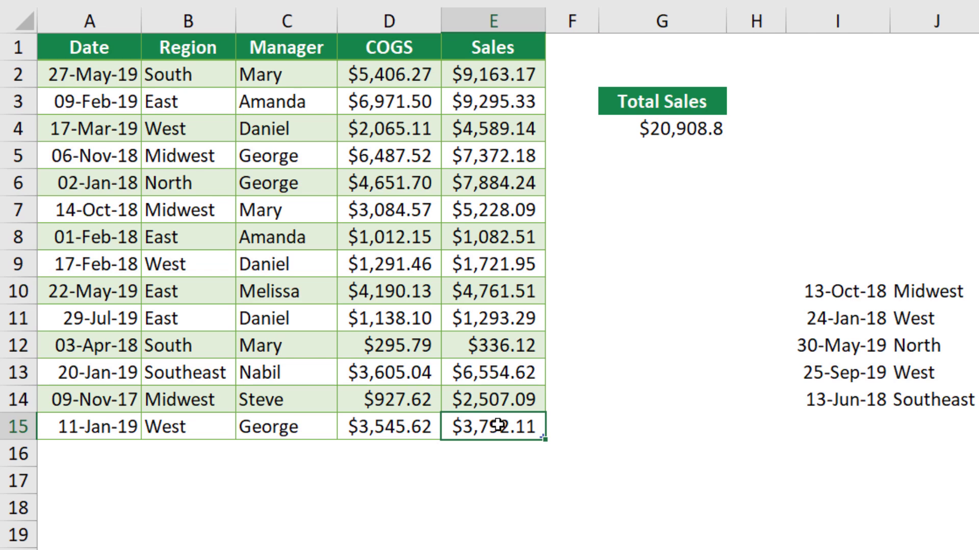
key(Tab)
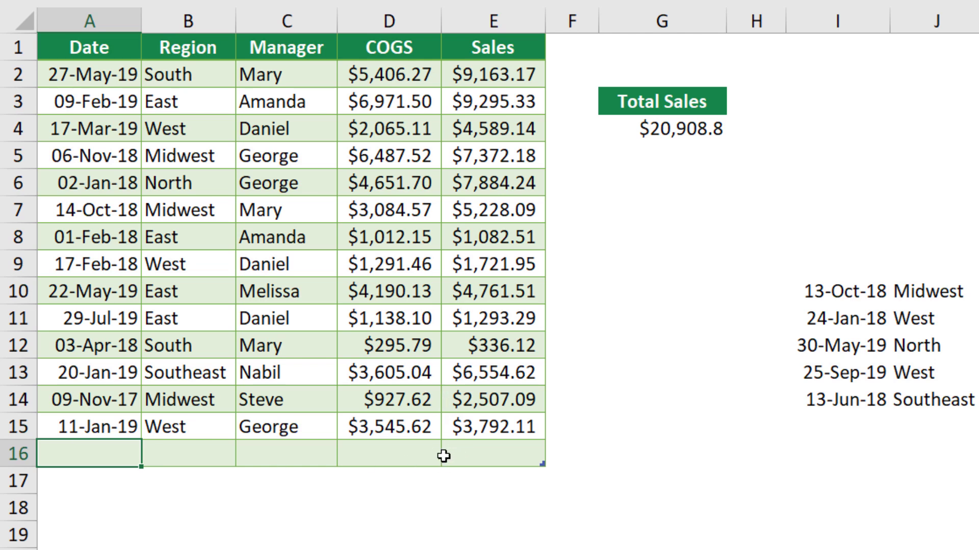
text(09-11-2020)
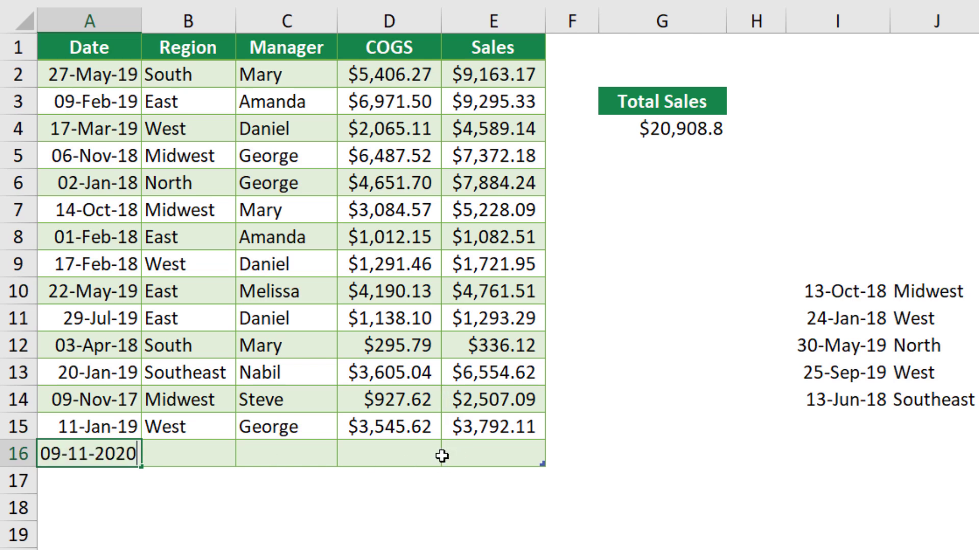
key(Tab)
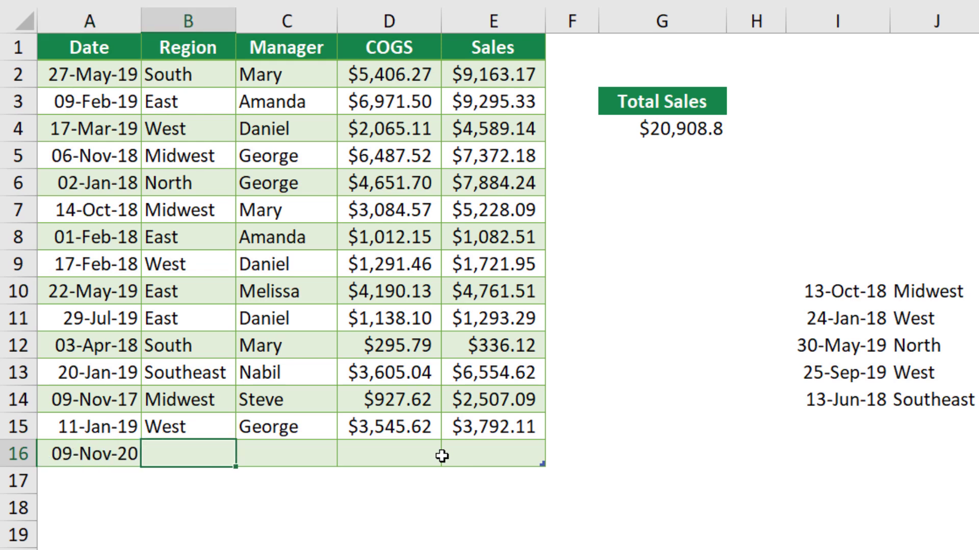
Step: Complete the new row with region east, the manager's name, COGS 4576 and Sales $6,587
text(east)
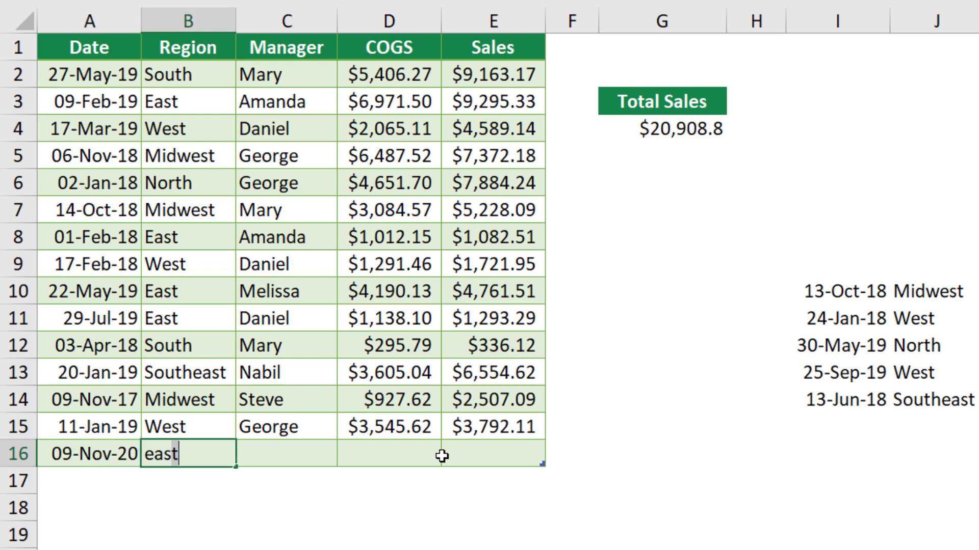
key(Tab)
text(Nabil)
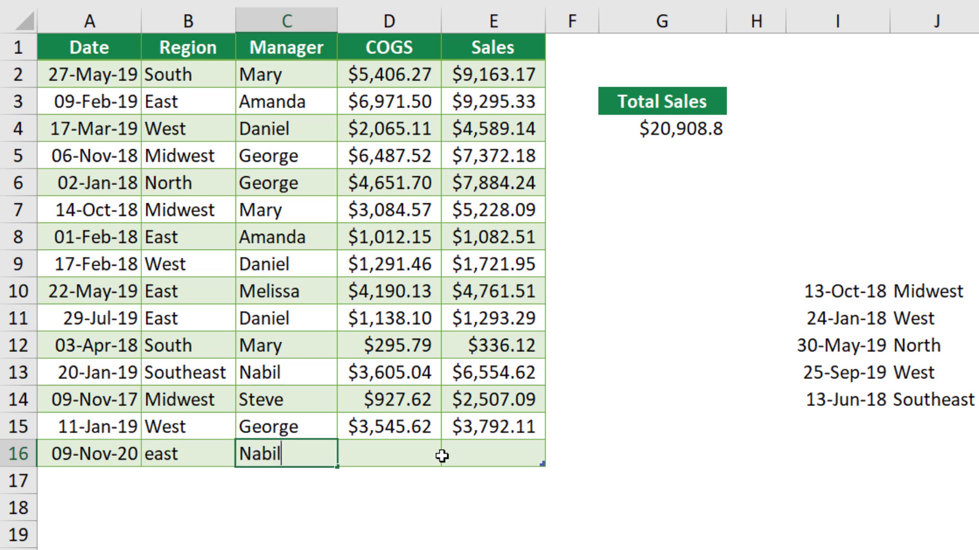
key(Tab)
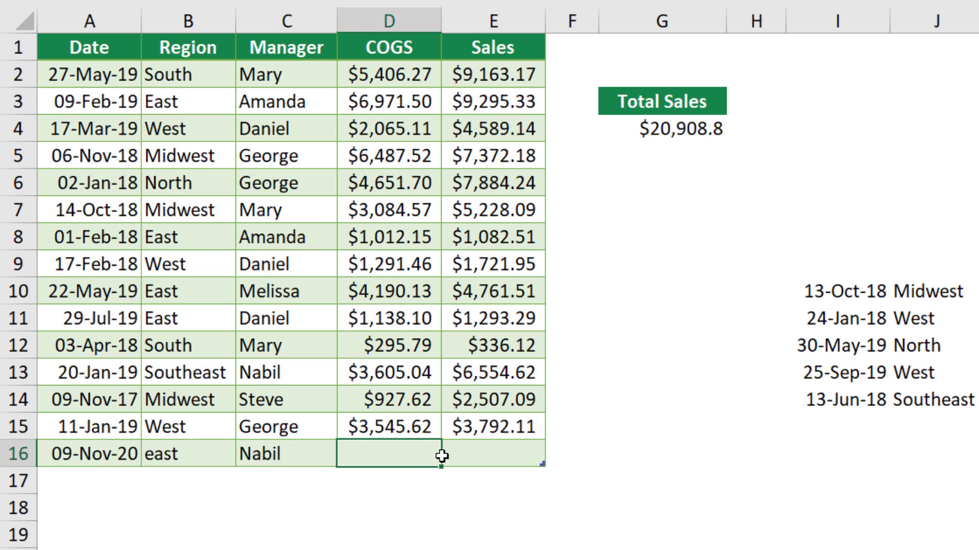
text(4576)
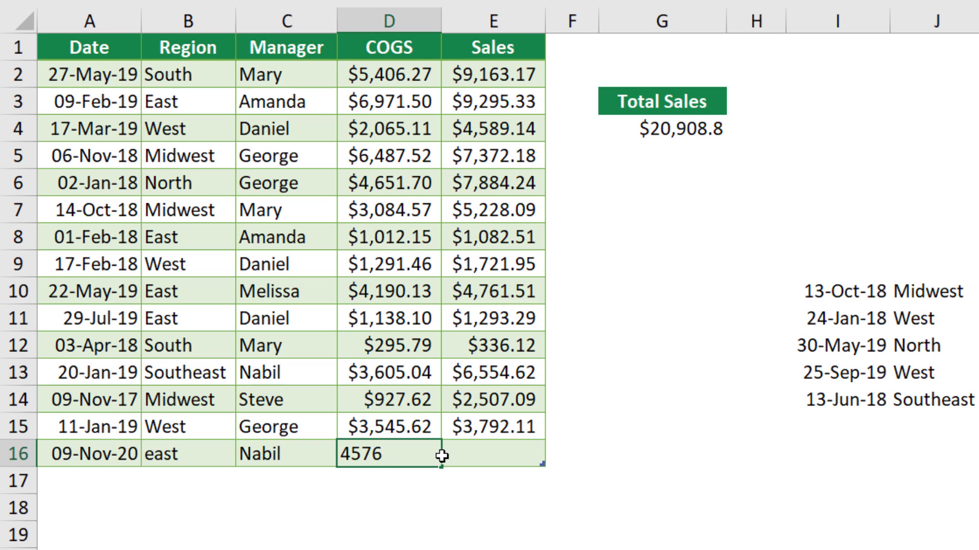
key(Tab)
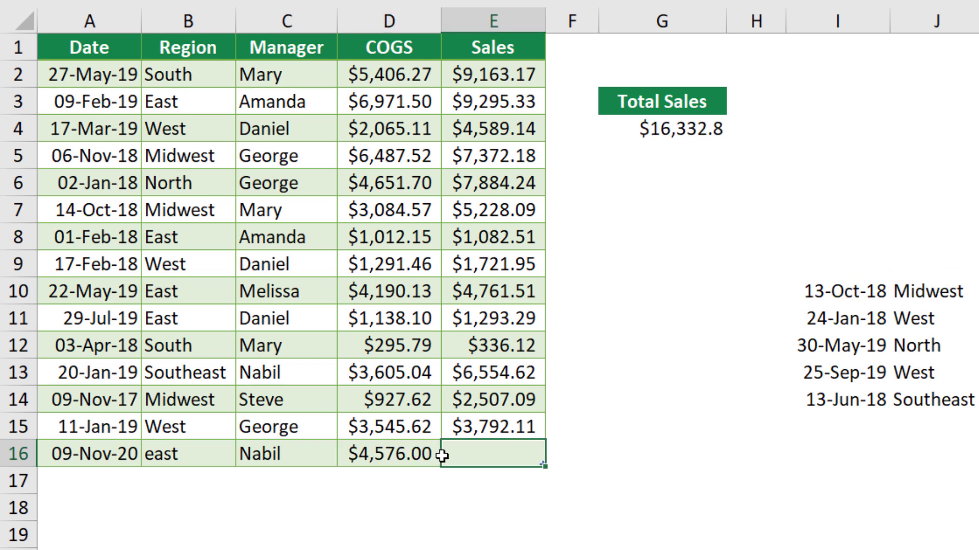
text($587)
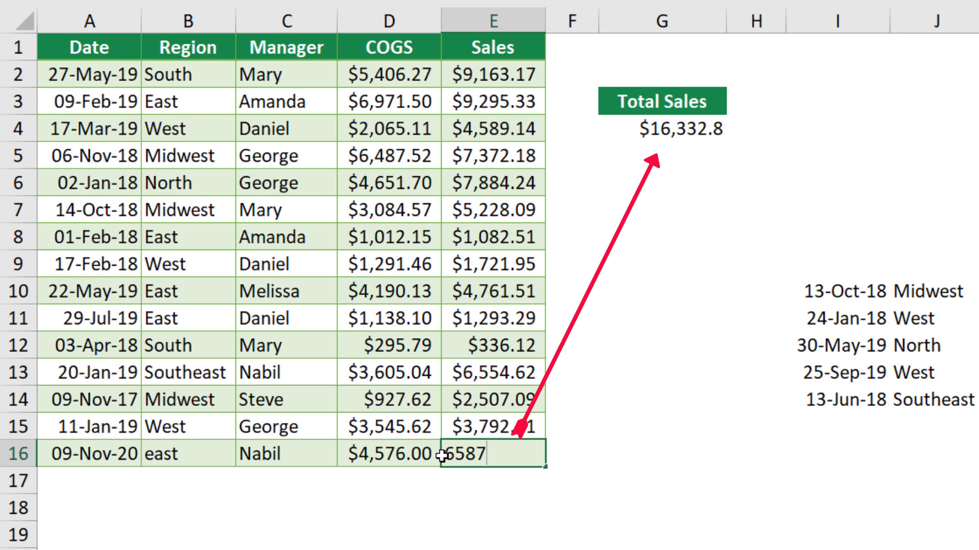
key(ctrl+Return)
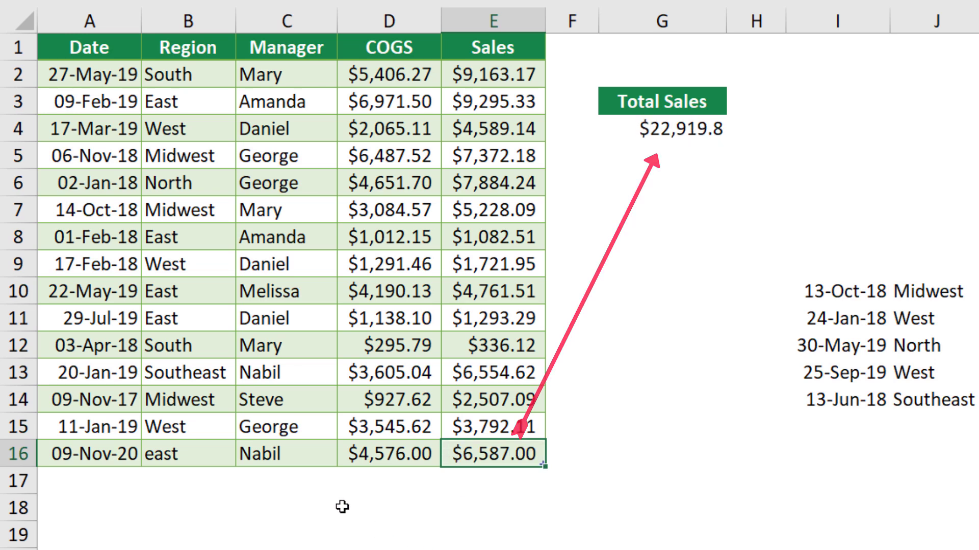
click(68, 481)
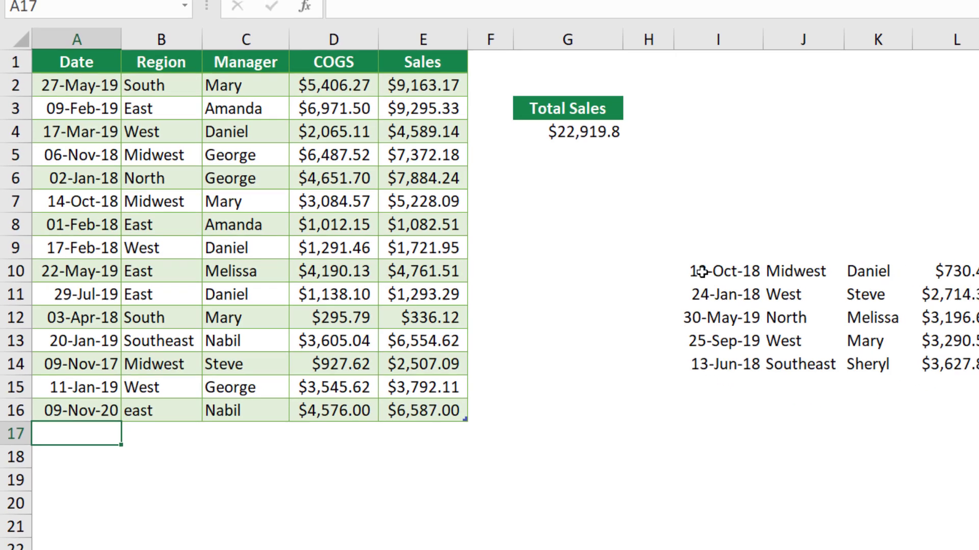
Step: Move the five loose records from I10:M14 to A17, directly beneath the table
click(817, 291)
drag(584, 251, 866, 324)
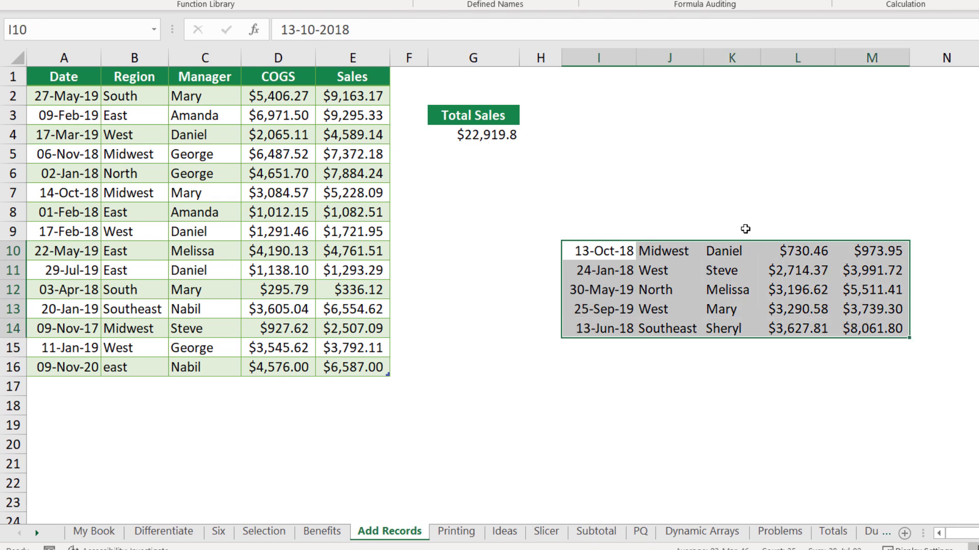
drag(750, 244, 196, 388)
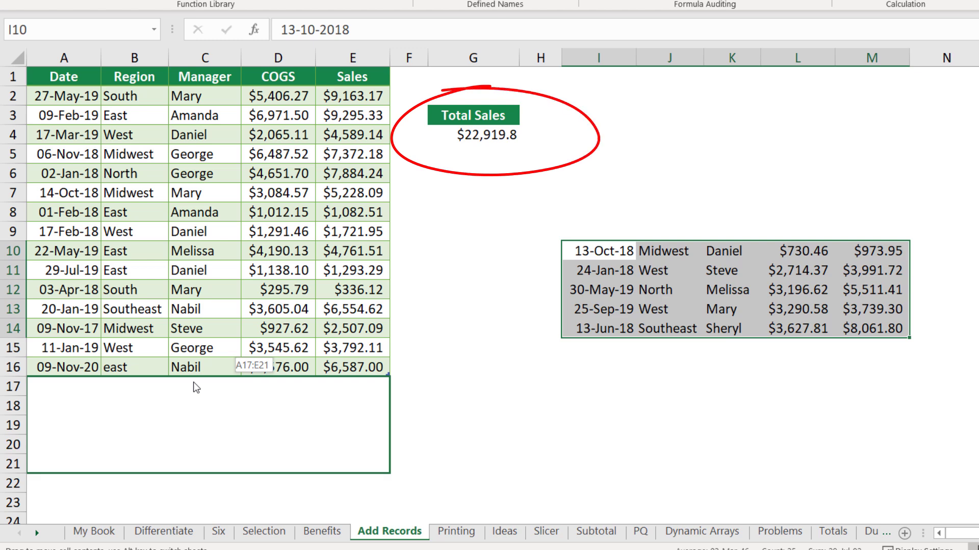
drag(194, 382, 194, 383)
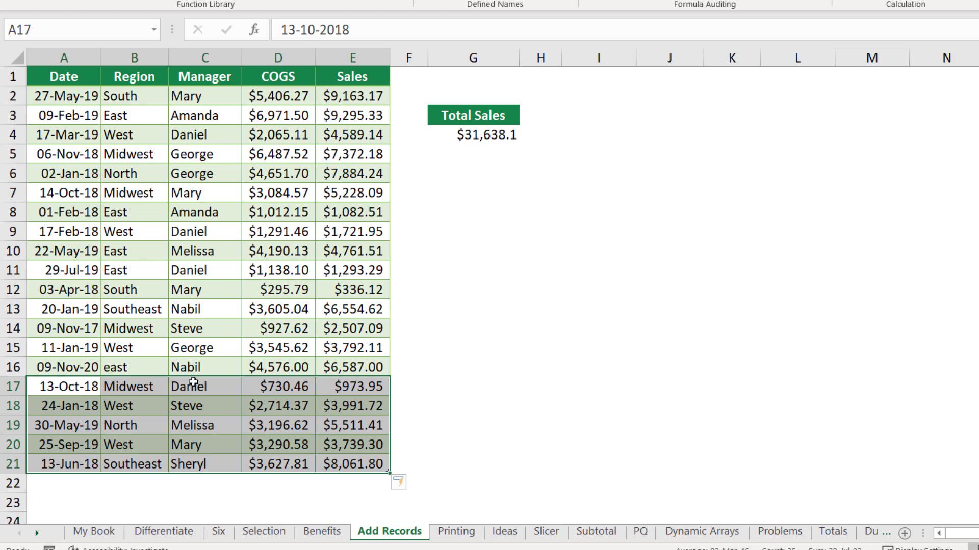
click(194, 382)
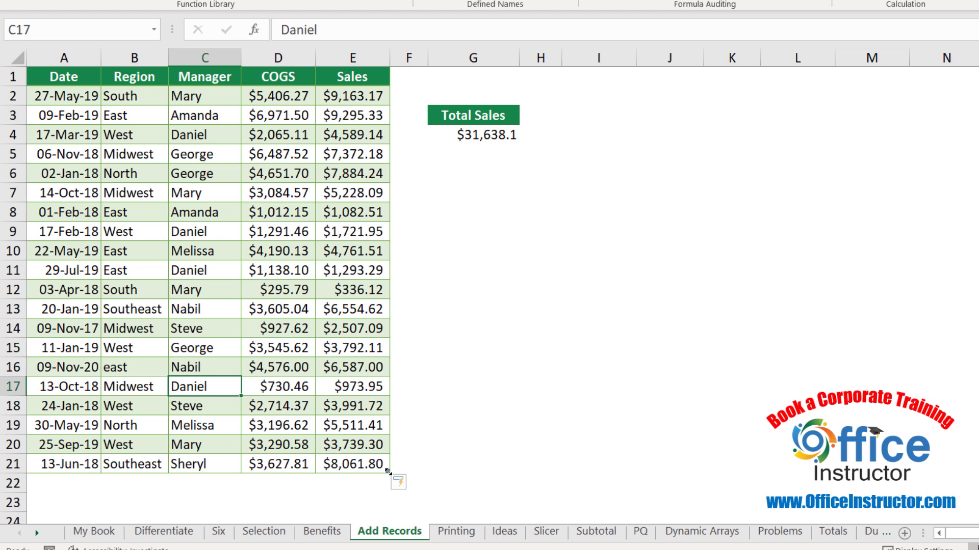
Step: Test the table's resize handle, leaving the table ending at row 21
drag(387, 472, 390, 429)
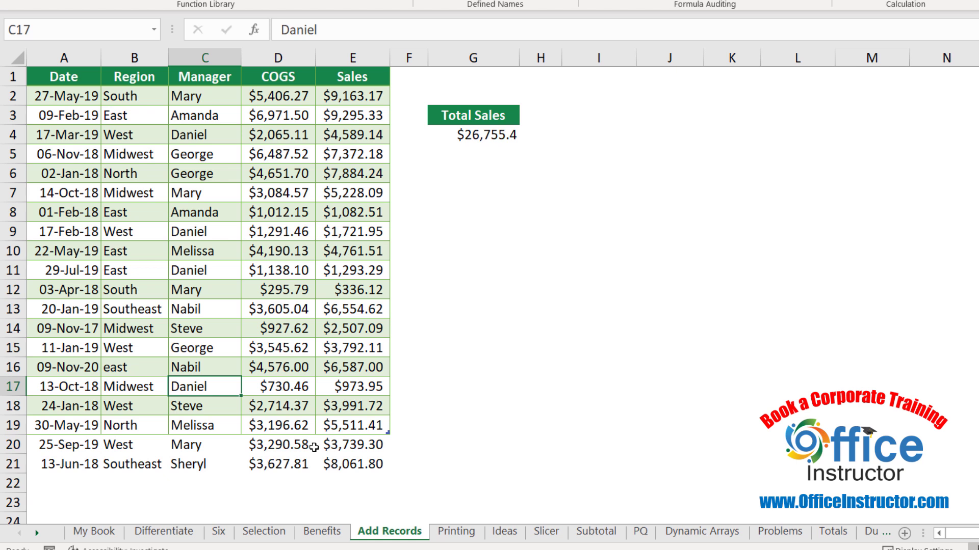
drag(387, 434, 385, 472)
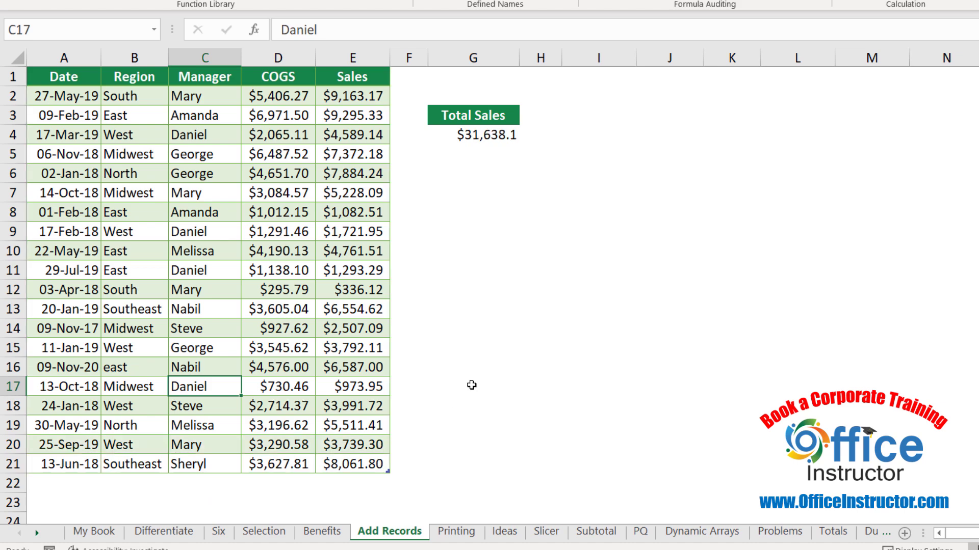
click(186, 293)
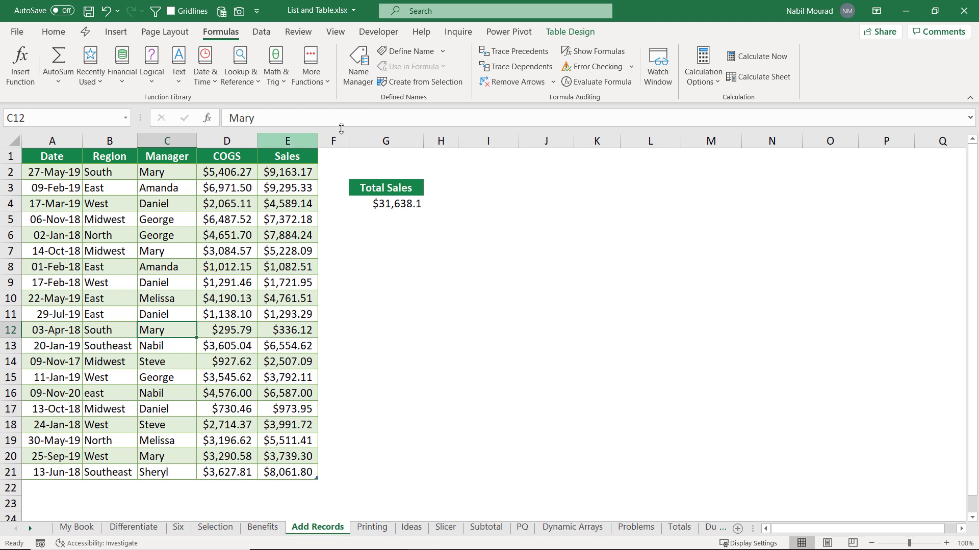
Step: Cancel Resize Table so the range stays unchanged, then switch to the Printing sheet
click(581, 36)
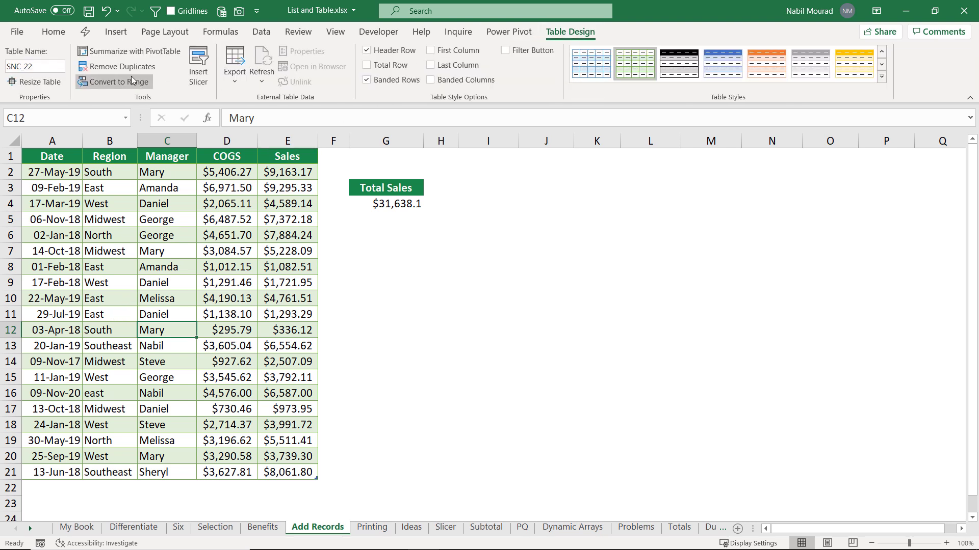
click(43, 83)
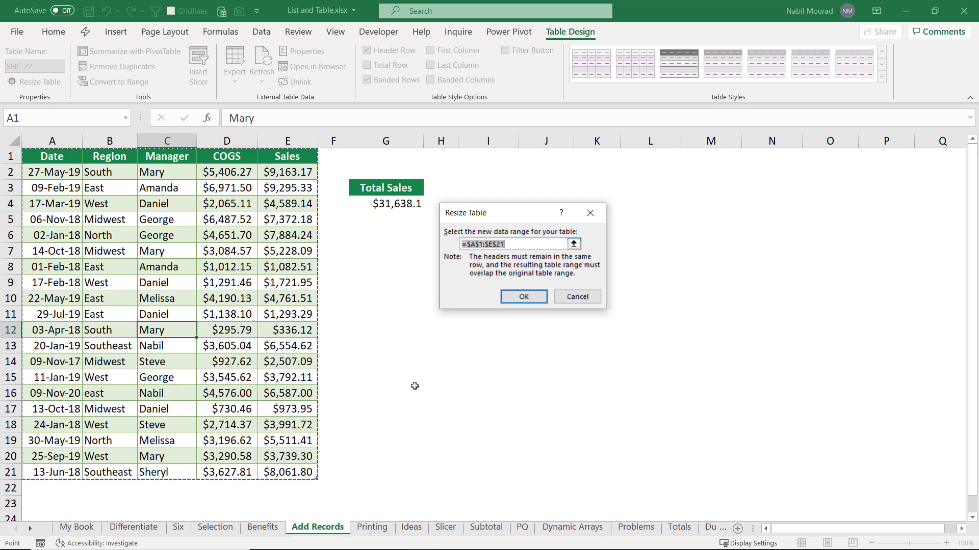
click(575, 298)
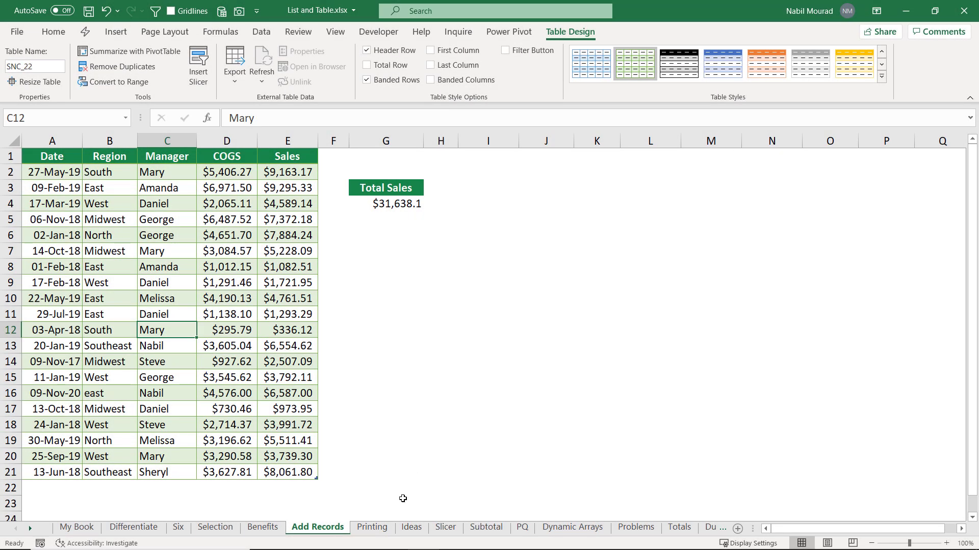
click(378, 530)
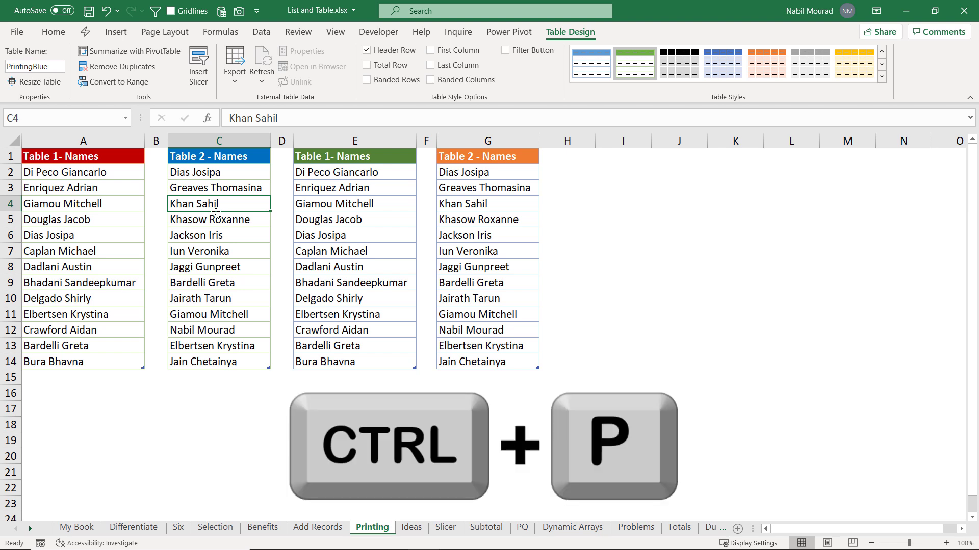
Step: In print settings, change Print Active Sheets to Print Selected Table, then return to the sheet
key(ctrl+p)
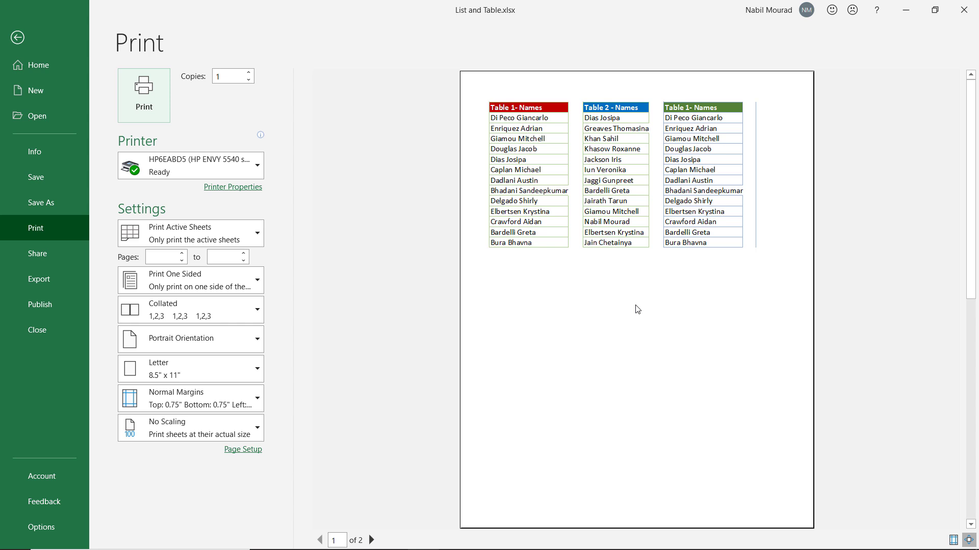
click(254, 235)
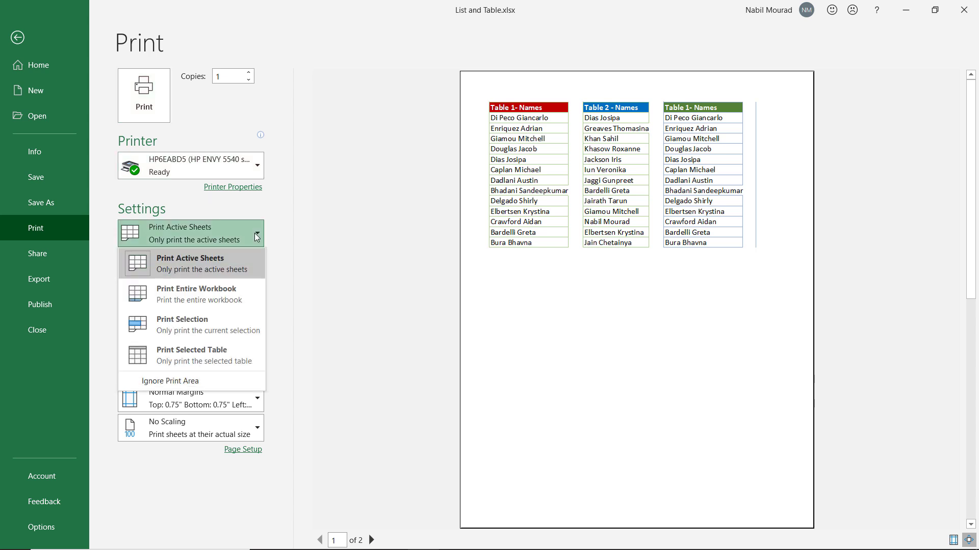
click(220, 361)
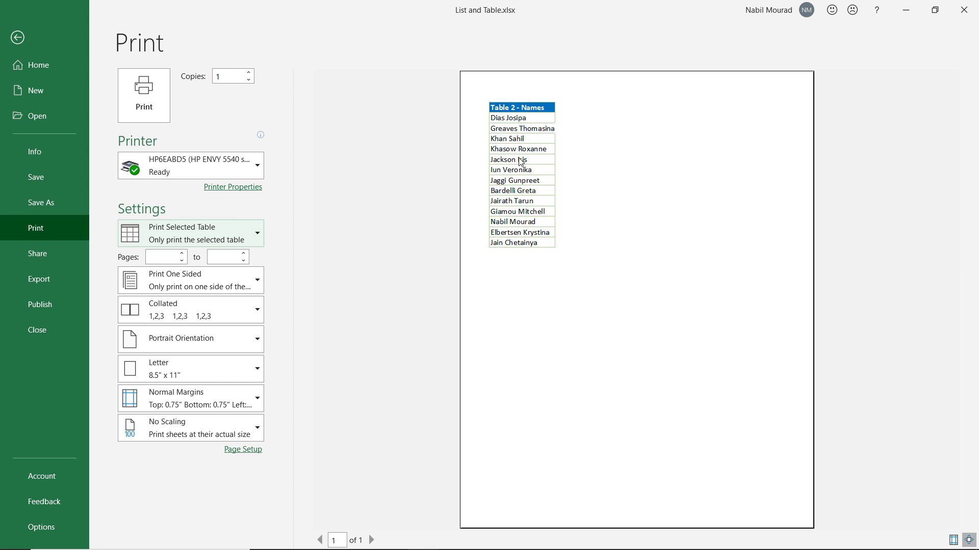
click(17, 37)
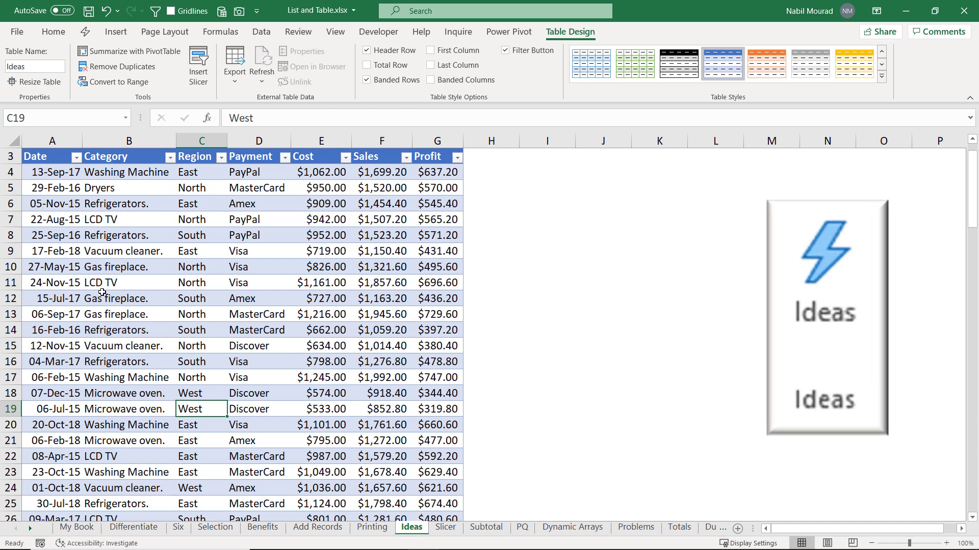
Step: From an Ideas table cell, run Analyze Data and pick 'Percentage of total Sales for each Category'
click(54, 32)
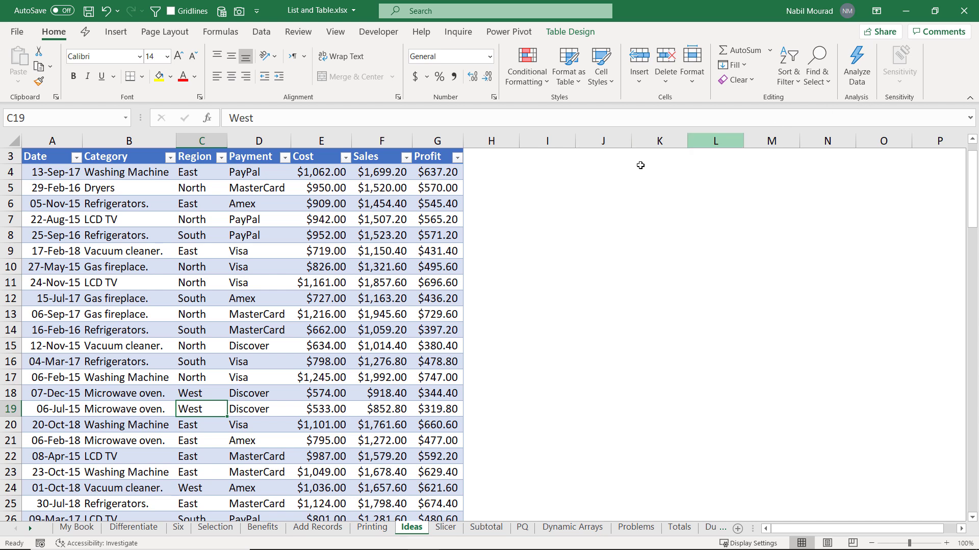
click(371, 202)
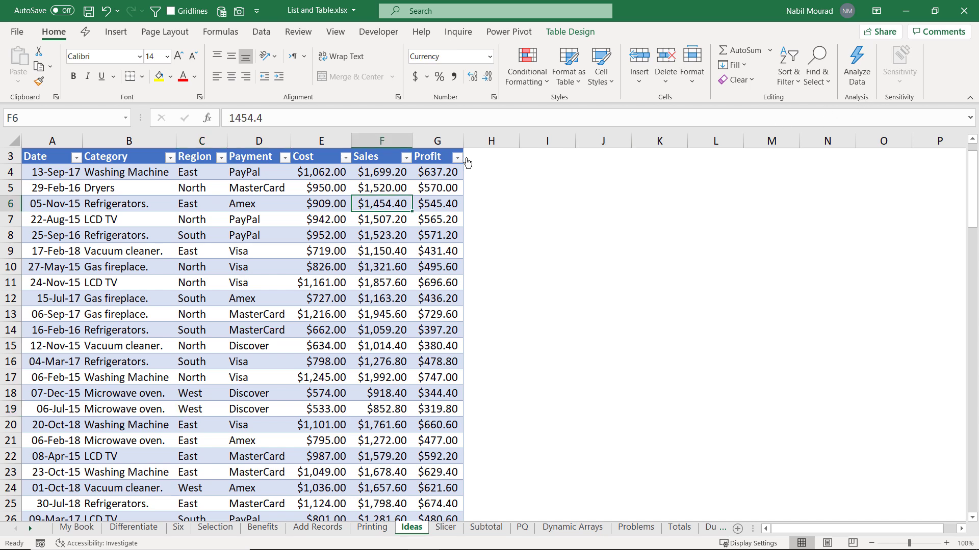
click(861, 59)
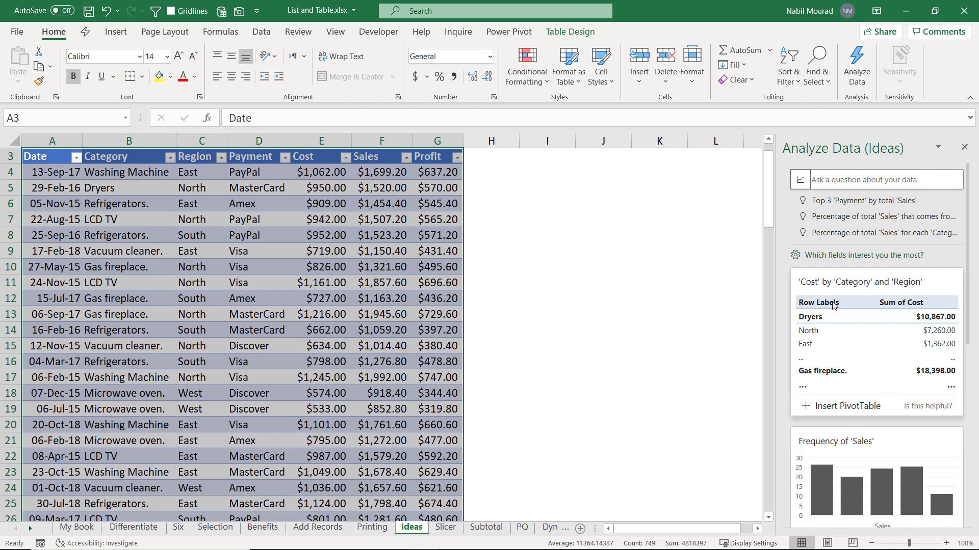
scroll(911, 287, down, 5)
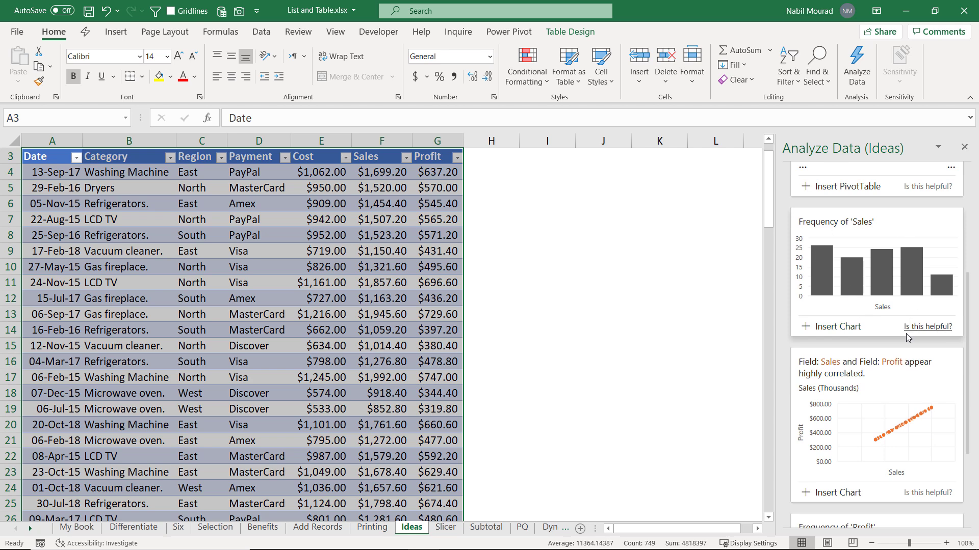
scroll(910, 334, down, 2)
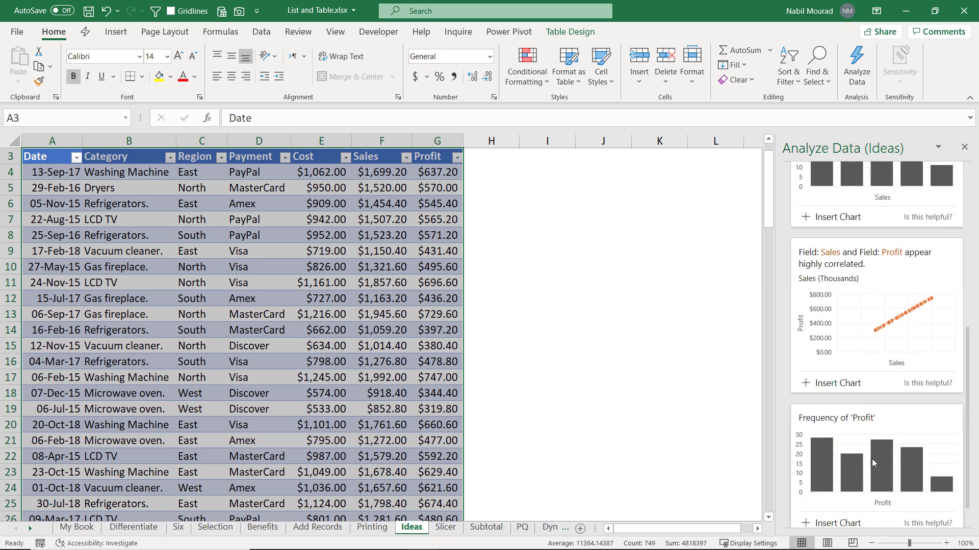
scroll(899, 409, down, 1)
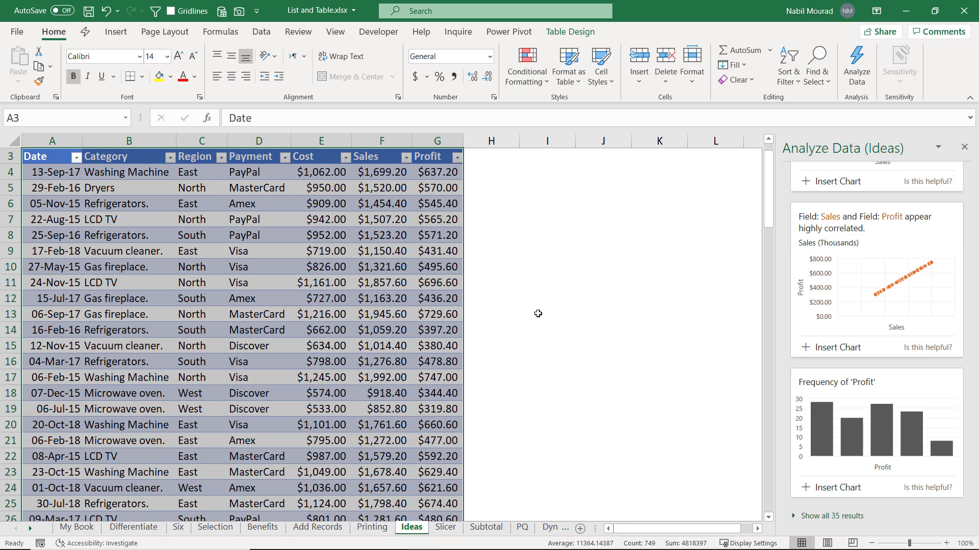
scroll(836, 328, up, 6)
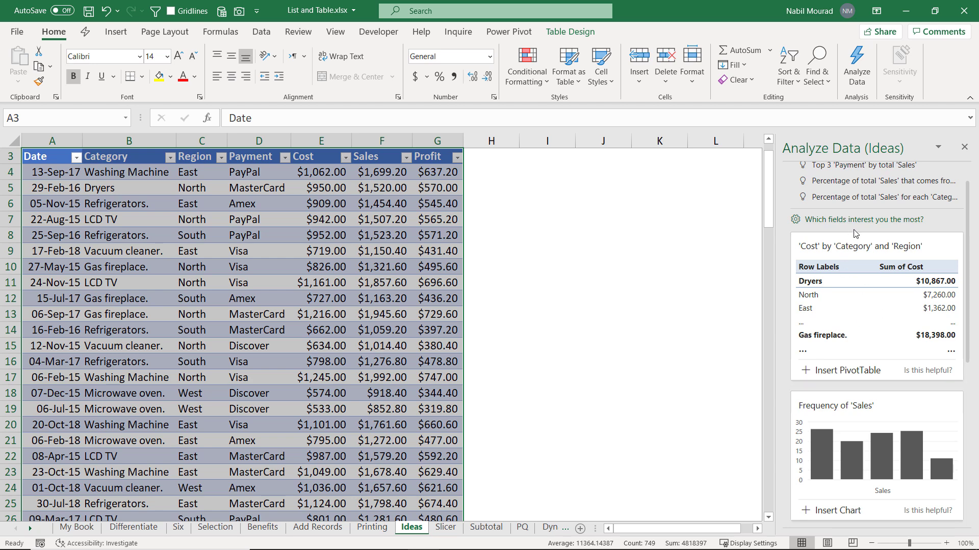
scroll(851, 232, up, 1)
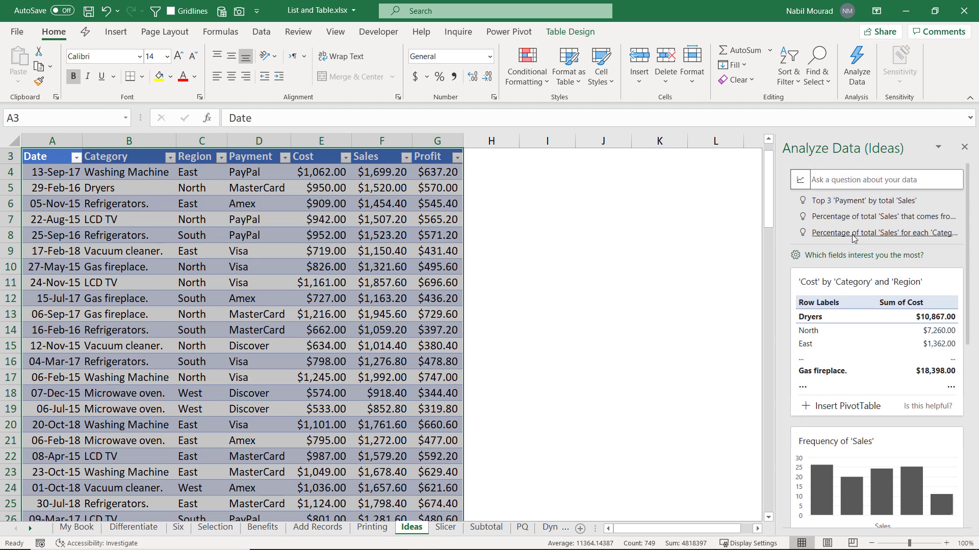
click(906, 234)
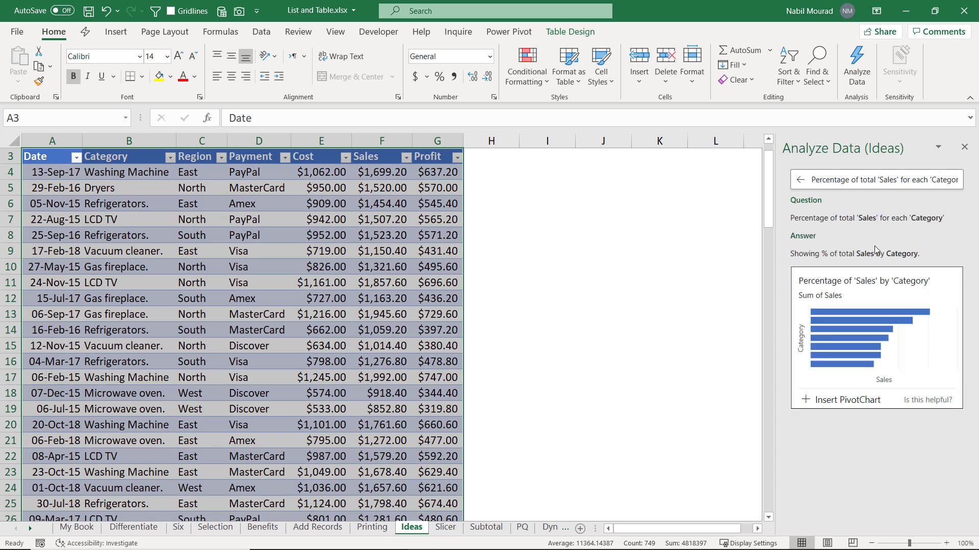
Step: Insert the suggested PivotChart of Sales share by Category, then close the Analyze Data pane
click(852, 402)
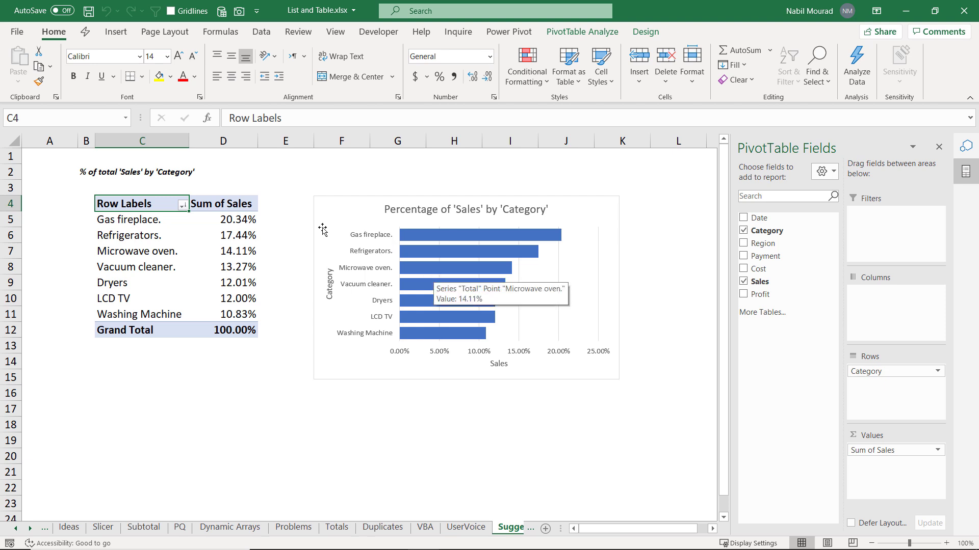
mouse_move(447, 248)
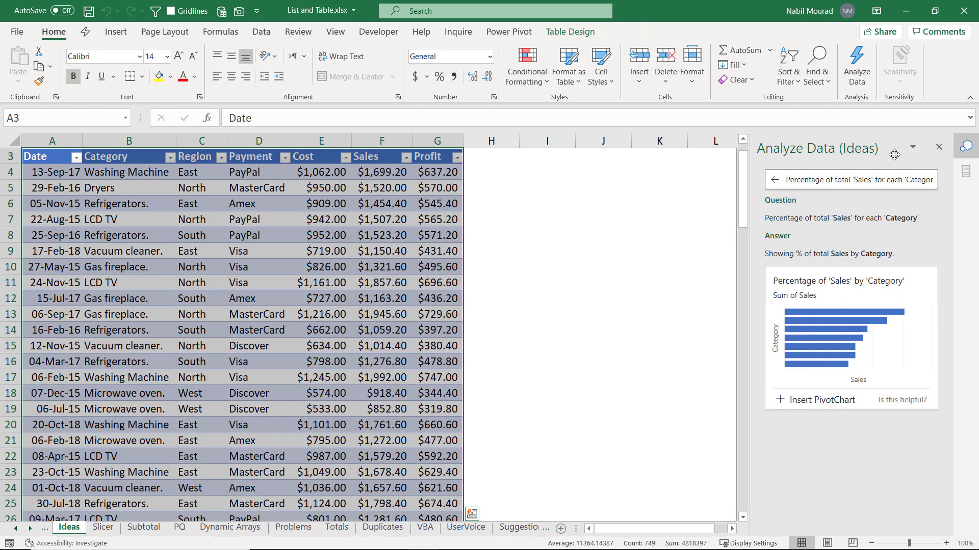
click(939, 148)
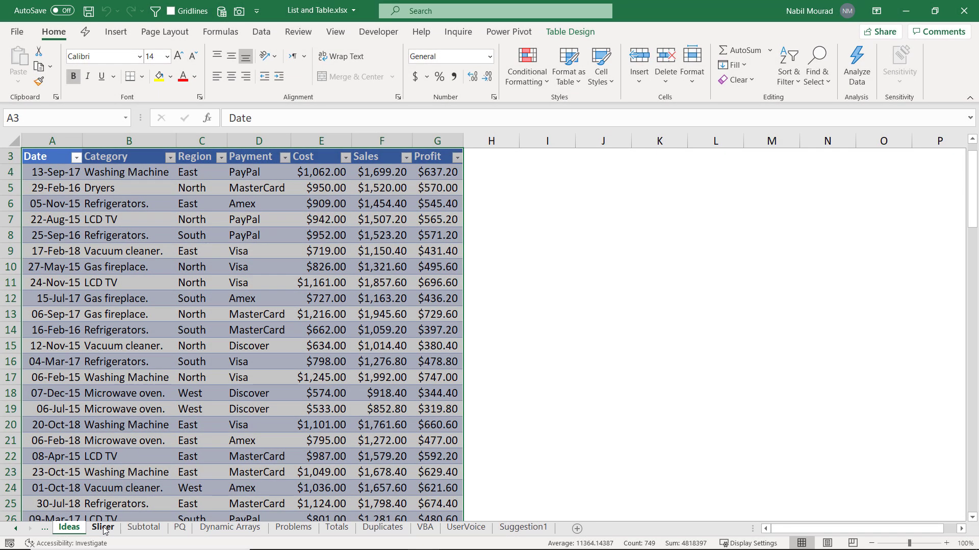
Step: Go to the Slicer sheet and check its score table's Average row
click(104, 529)
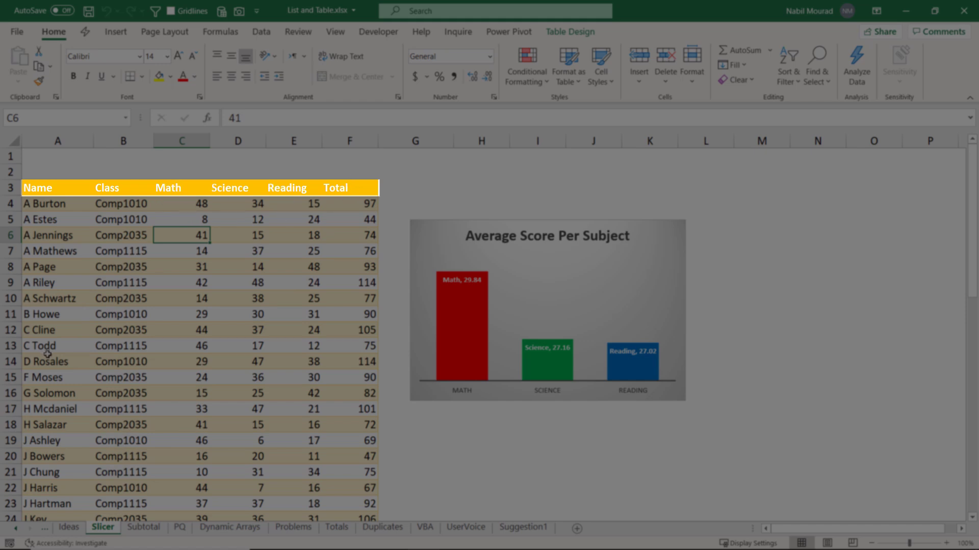
scroll(290, 290, down, 6)
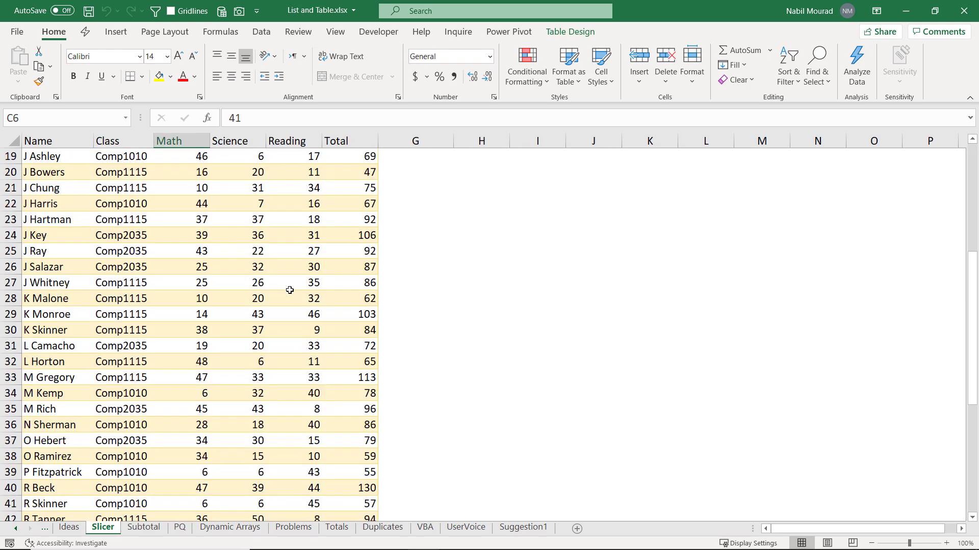
scroll(290, 290, down, 9)
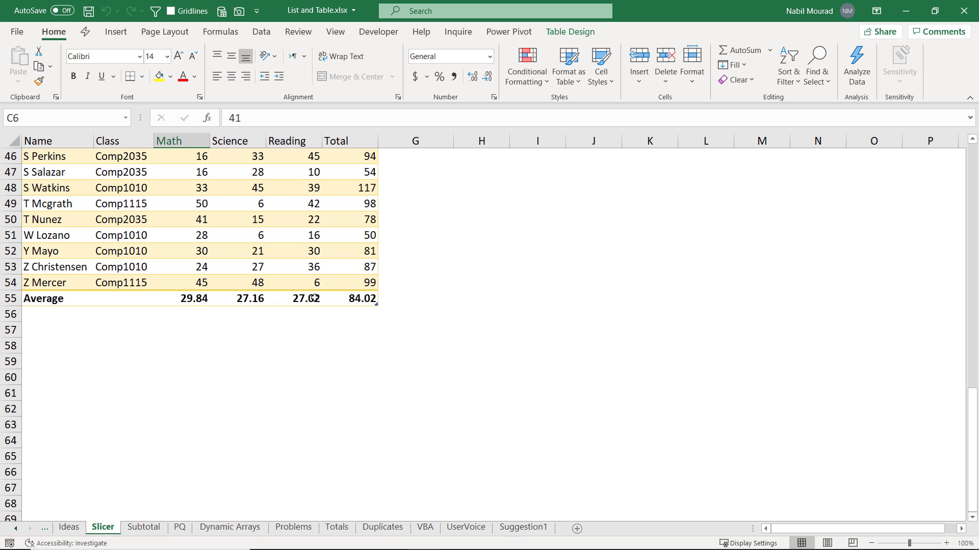
scroll(314, 298, up, 15)
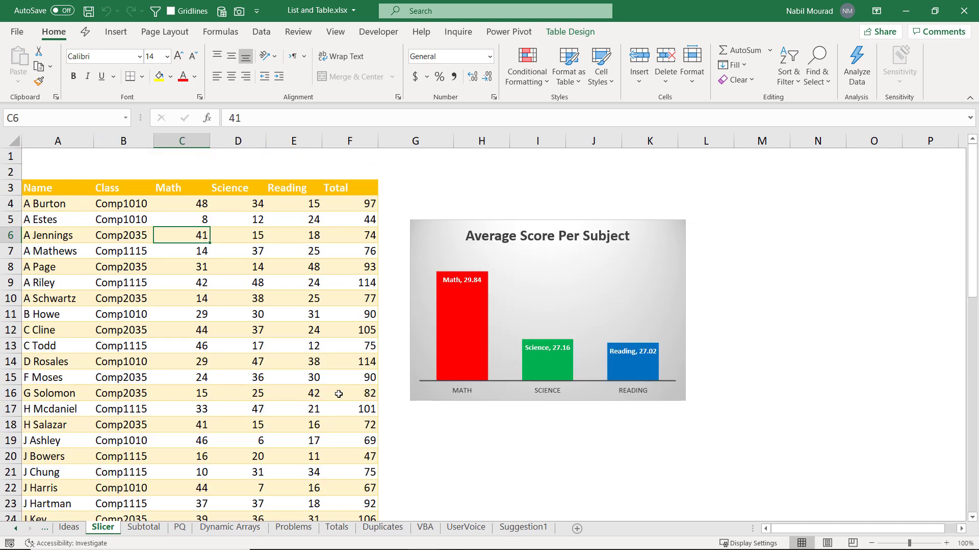
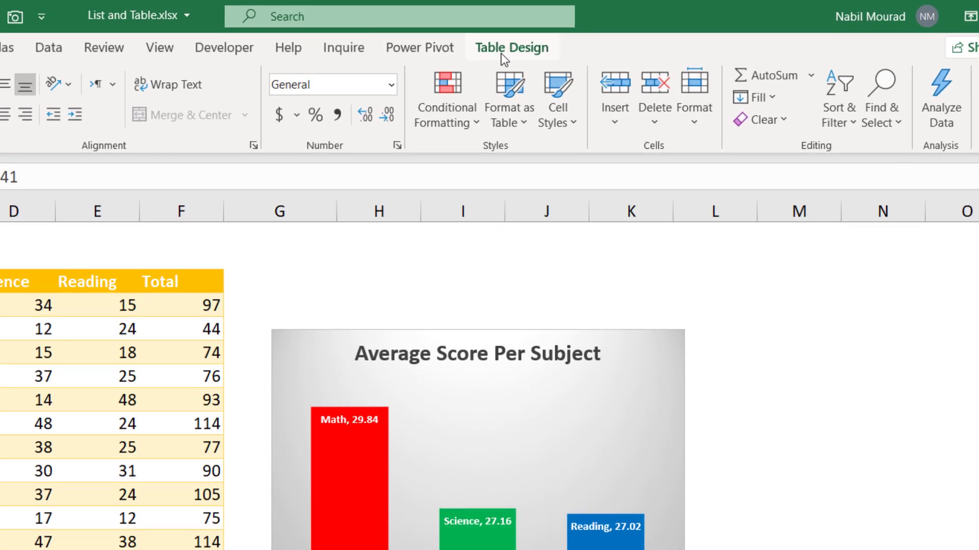
Step: Turn on filter arrows for the score table from the Data tools
click(507, 48)
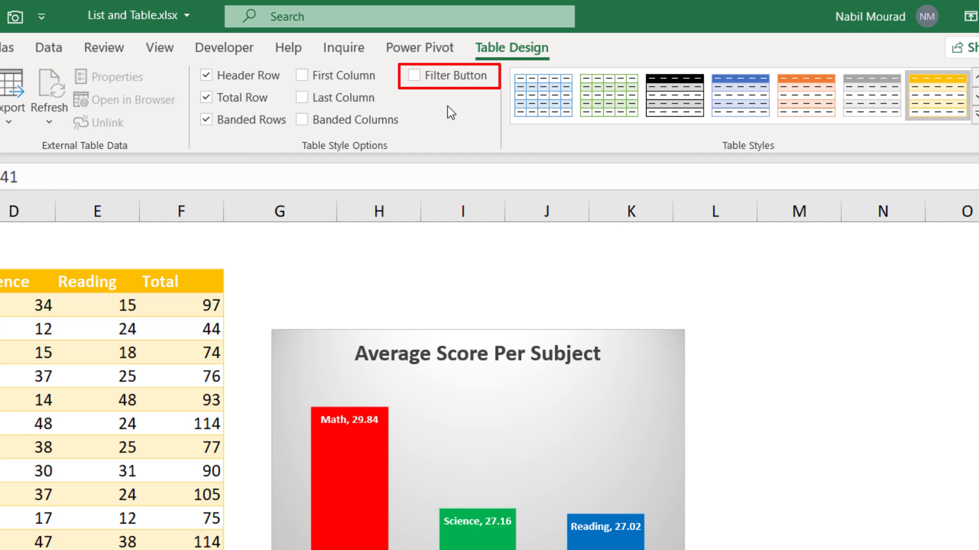
click(45, 57)
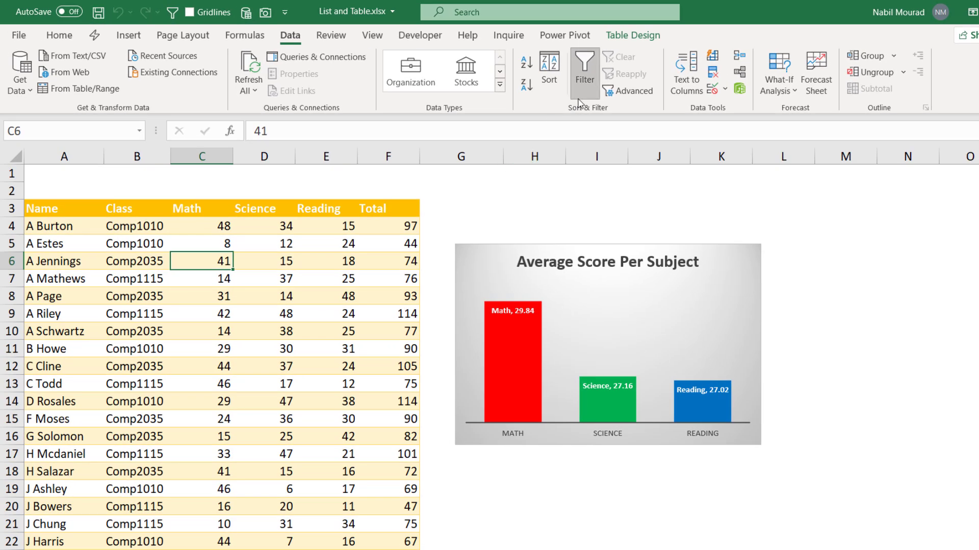
click(587, 71)
click(589, 71)
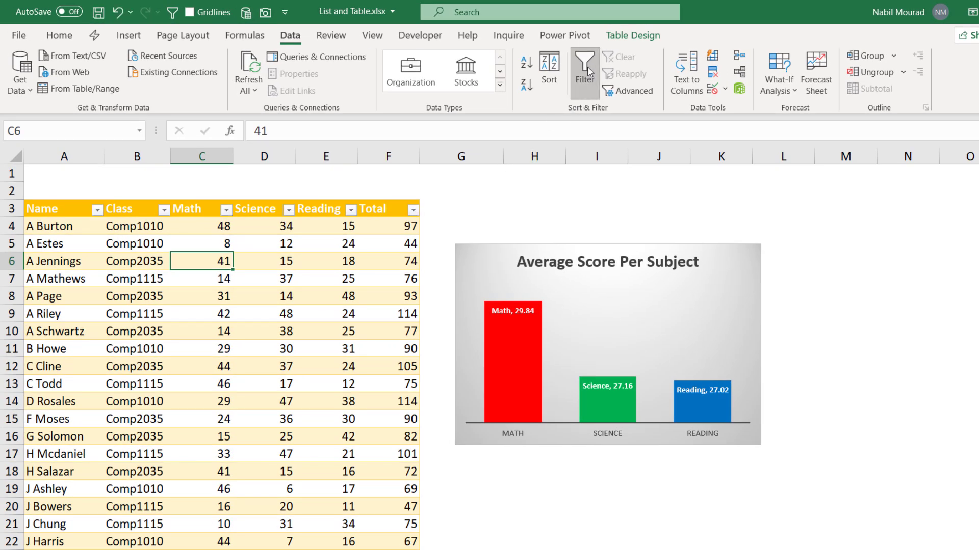
Step: Filter the Class column to Comp1010 only, then clear the filter and turn filtering off
click(164, 211)
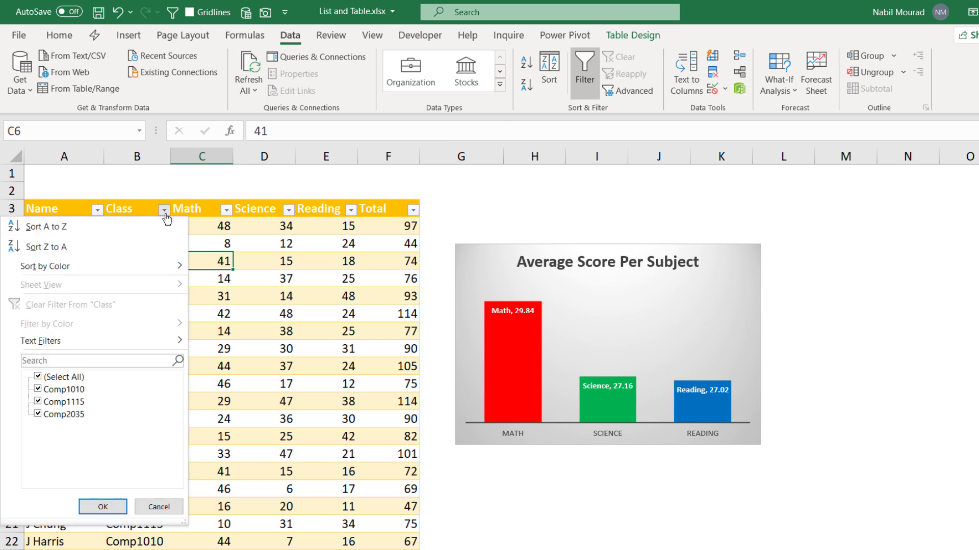
click(38, 378)
click(39, 389)
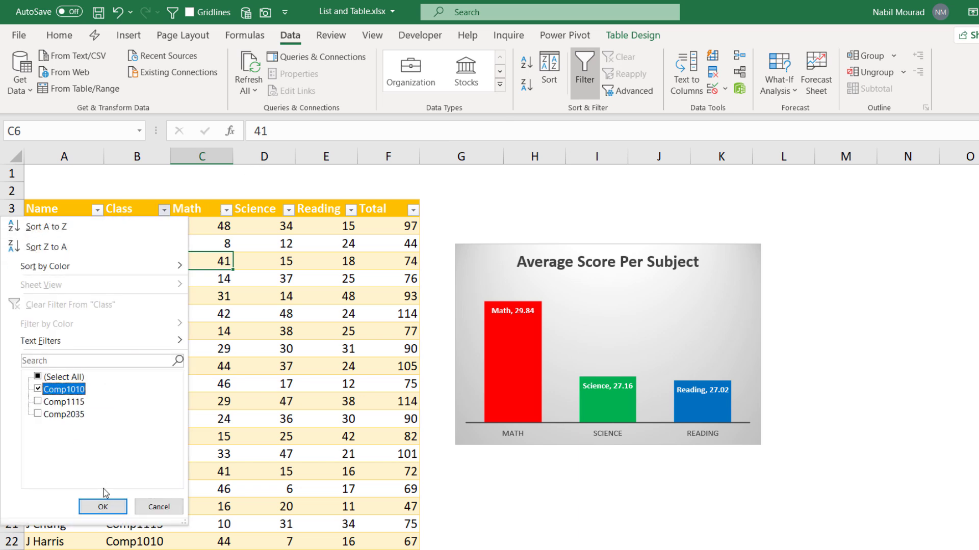
click(103, 507)
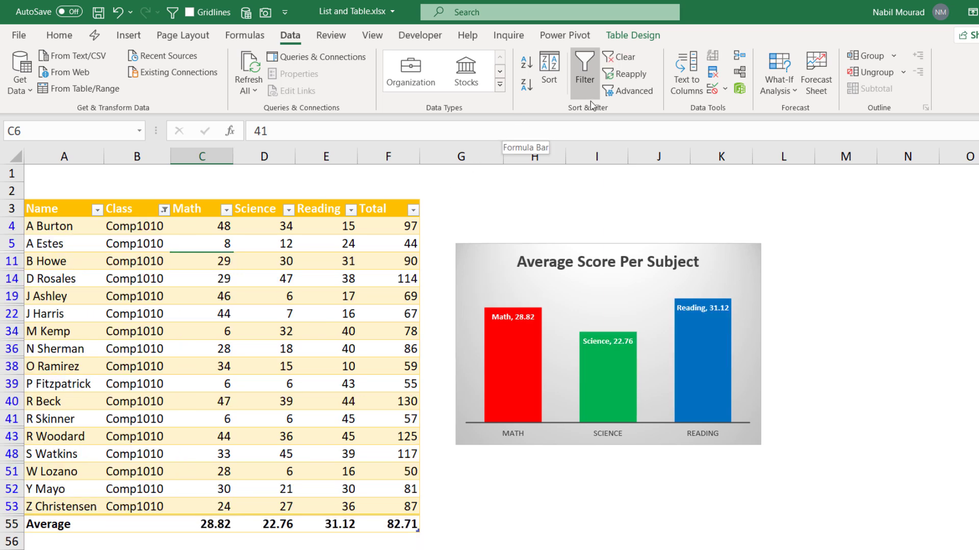
click(623, 57)
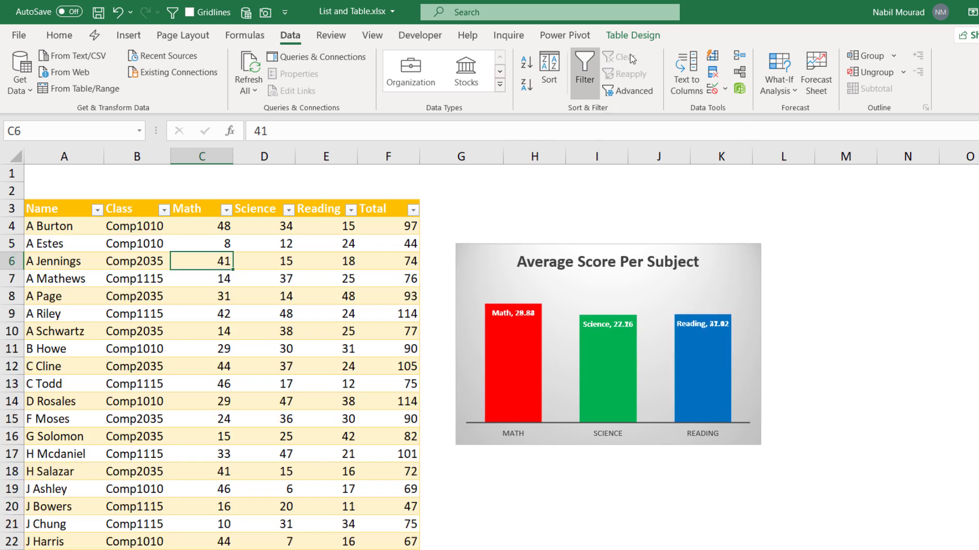
click(585, 73)
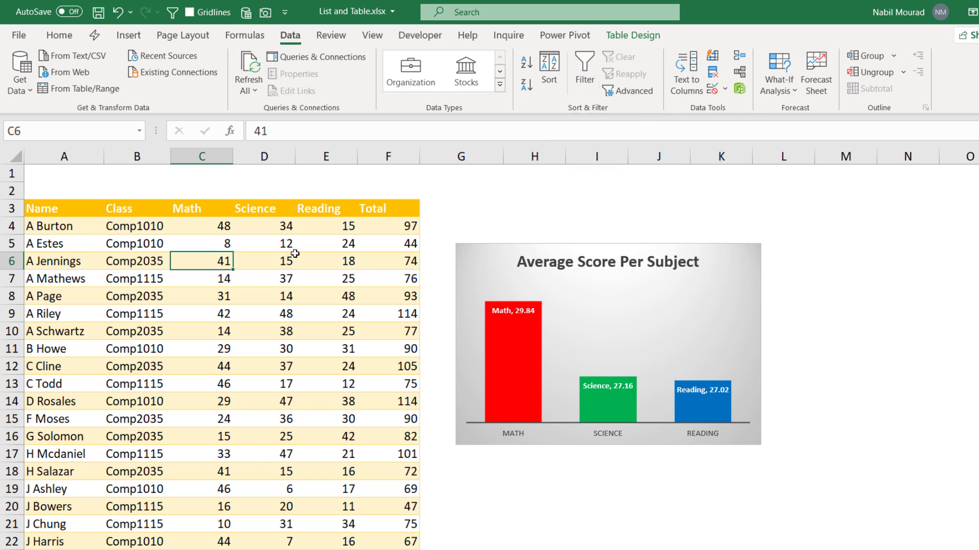
Step: Restore the header filter arrows with Ctrl+Shift+L and the Filter Button option
click(645, 37)
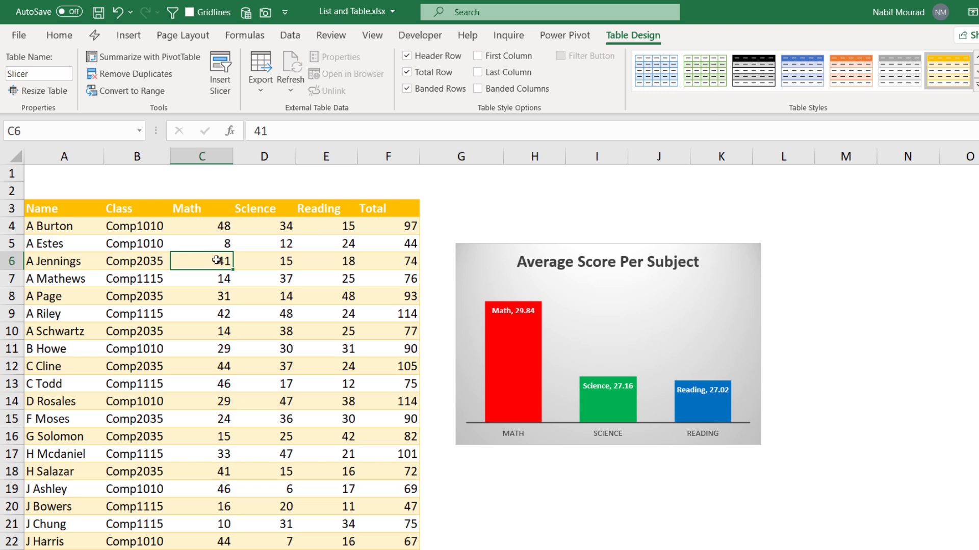
key(ctrl+shift+l)
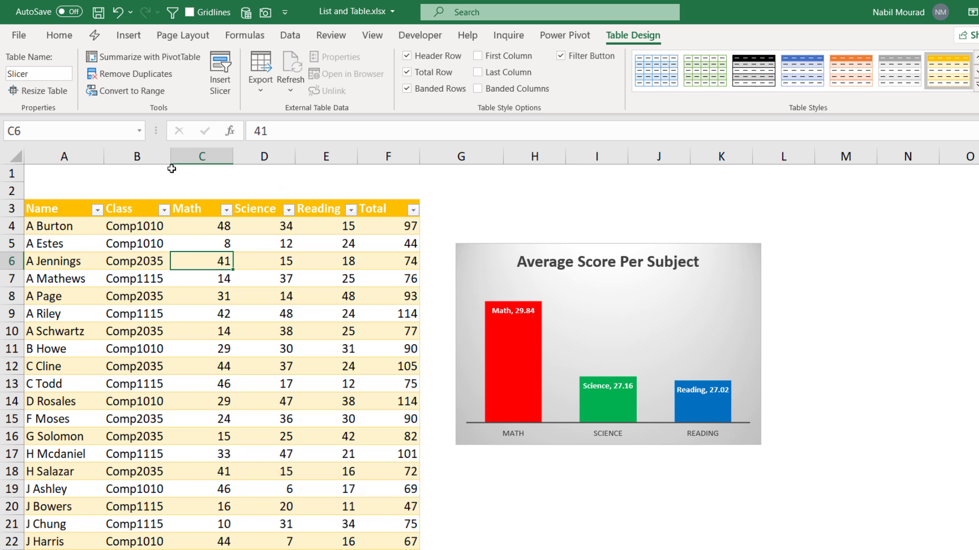
click(562, 56)
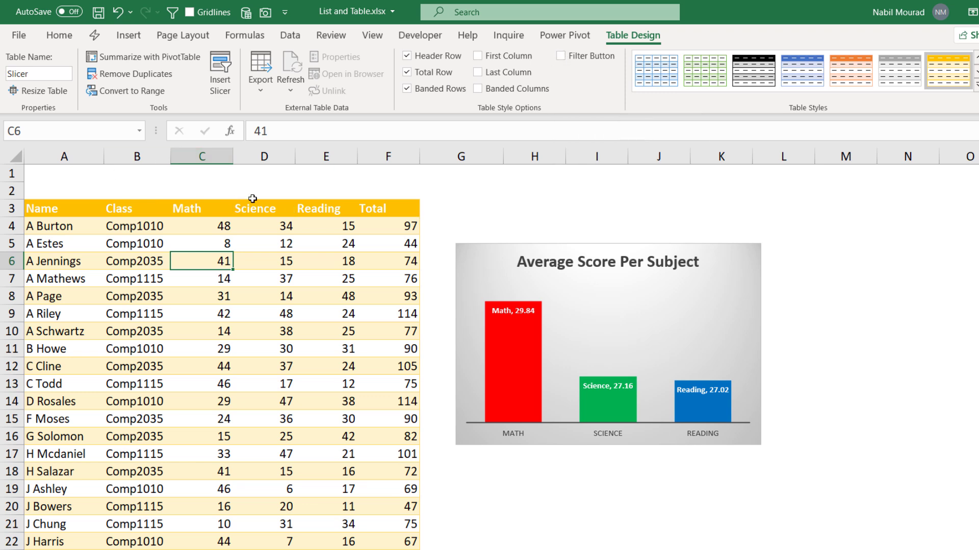
click(561, 56)
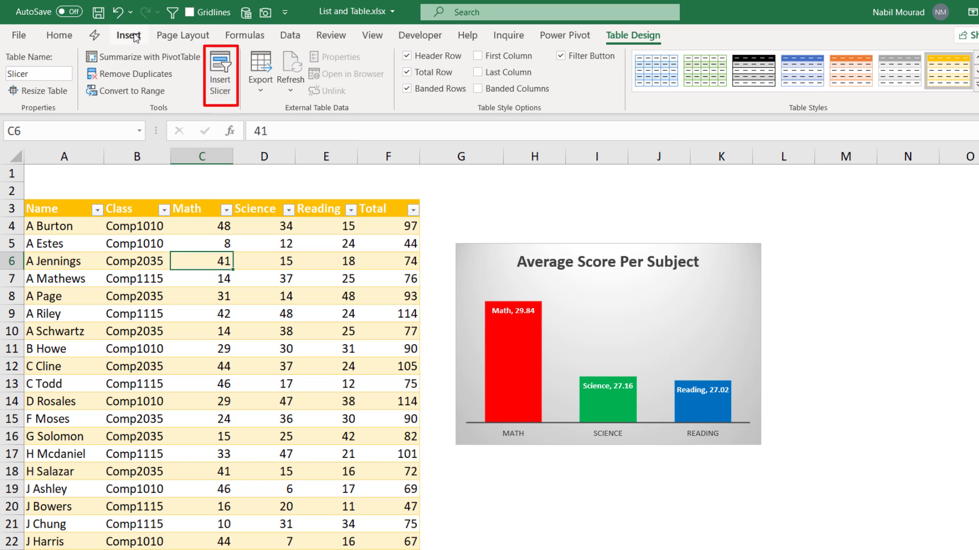
Step: Insert a slicer for the Class column and move it above the chart
click(225, 70)
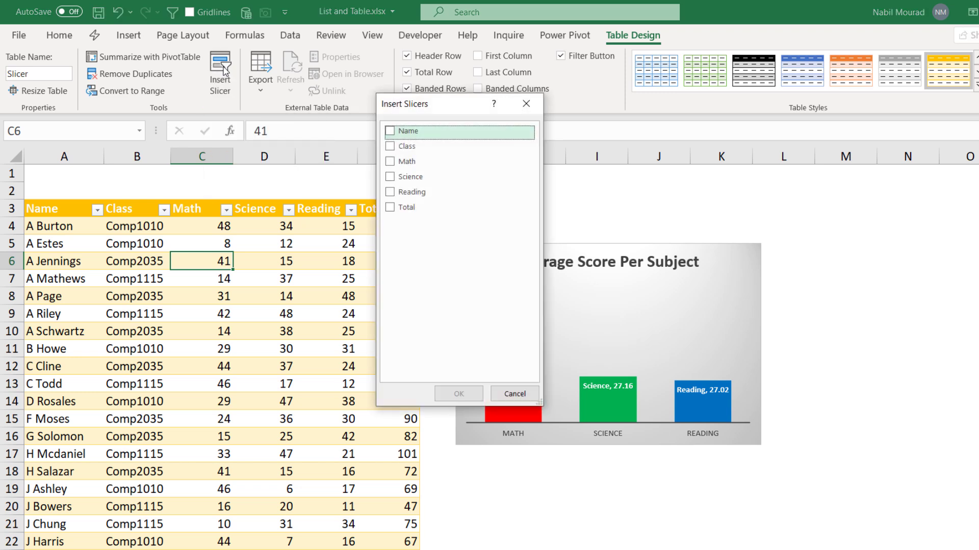
click(390, 147)
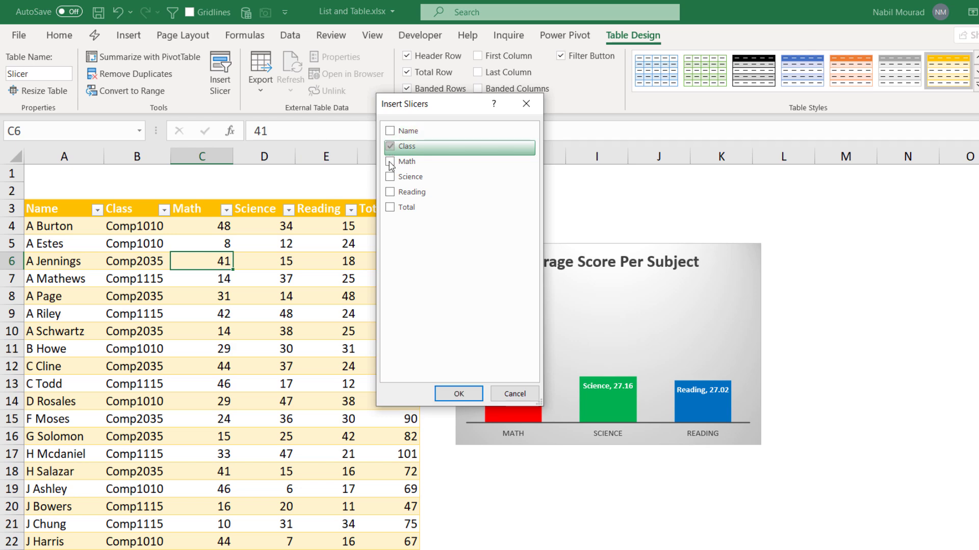
click(459, 394)
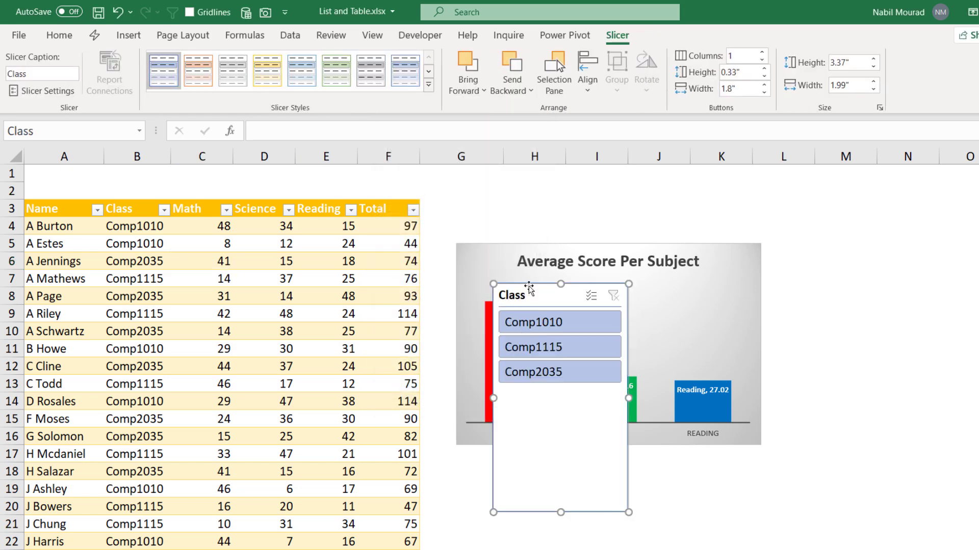
drag(529, 286, 484, 198)
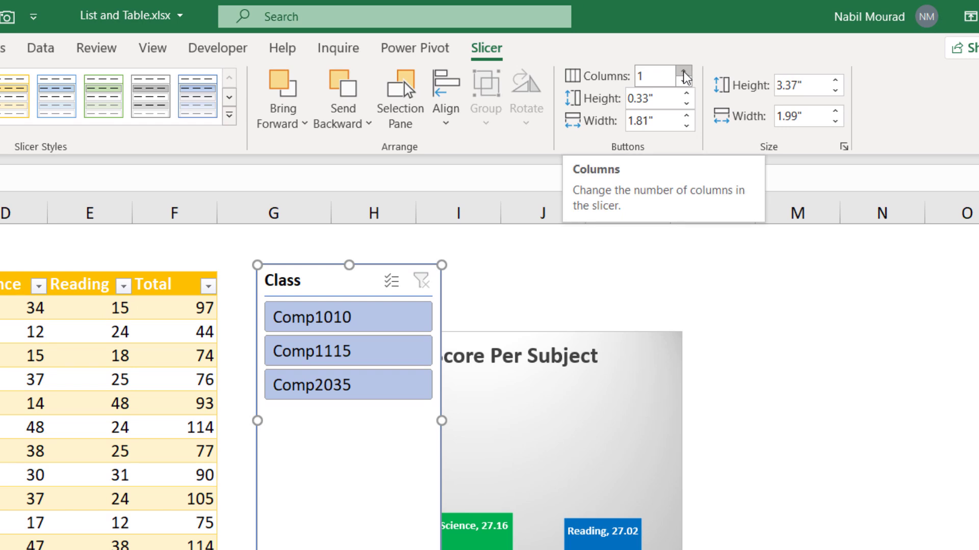
Step: Set the slicer to 3 columns and widen it to 4.5" × 0.76"
click(683, 72)
click(684, 71)
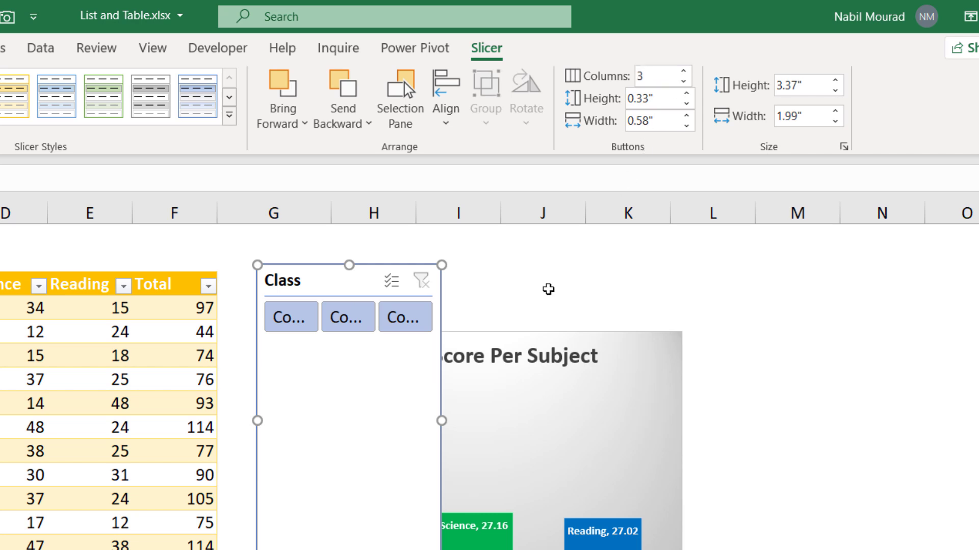
drag(441, 421, 670, 389)
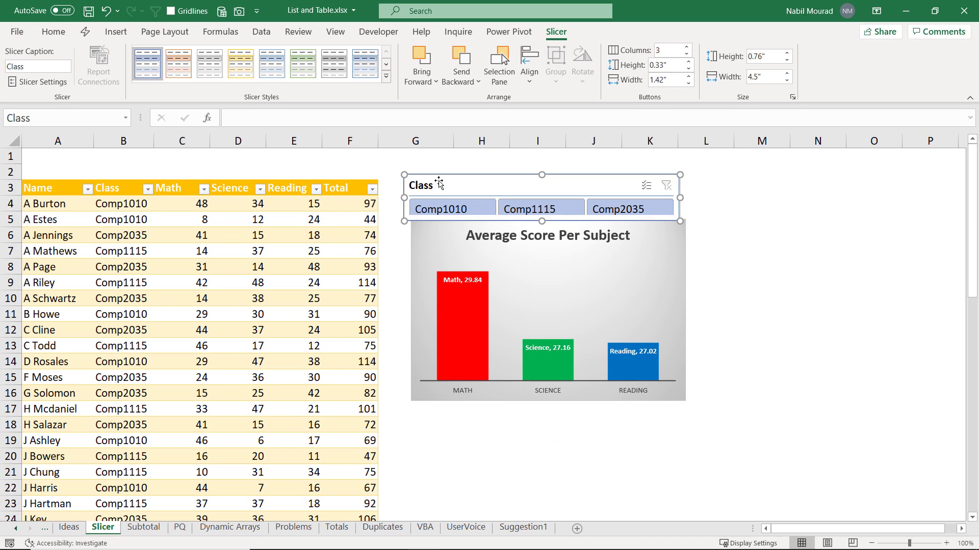
Step: Turn off Display header in Slicer Settings and shrink the slicer to 0.51" high
right_click(309, 277)
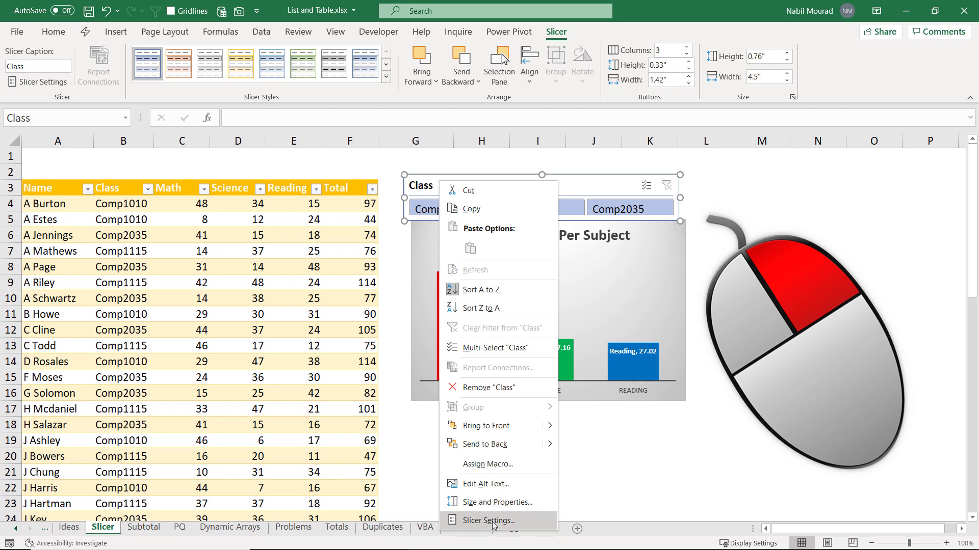
click(492, 521)
drag(475, 379, 515, 256)
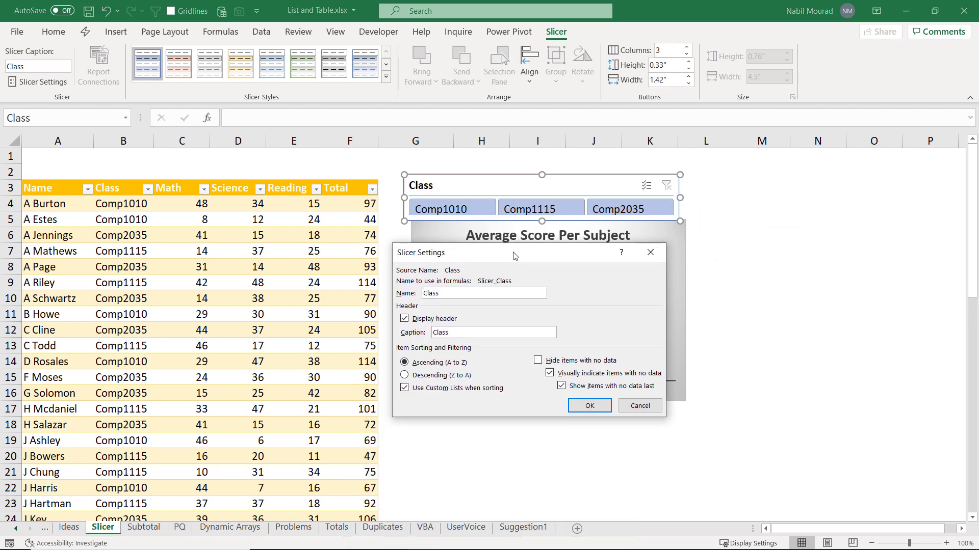
click(405, 319)
click(582, 405)
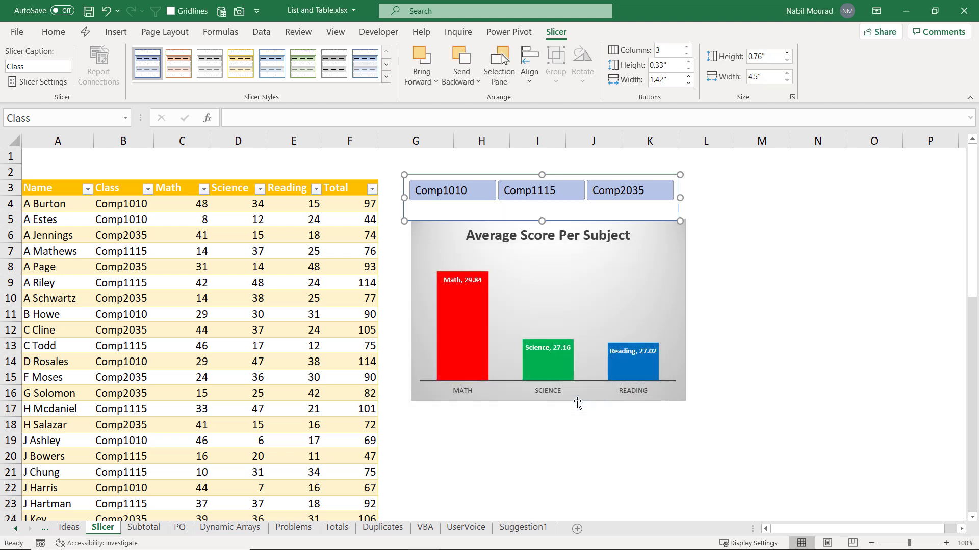
drag(543, 220, 543, 205)
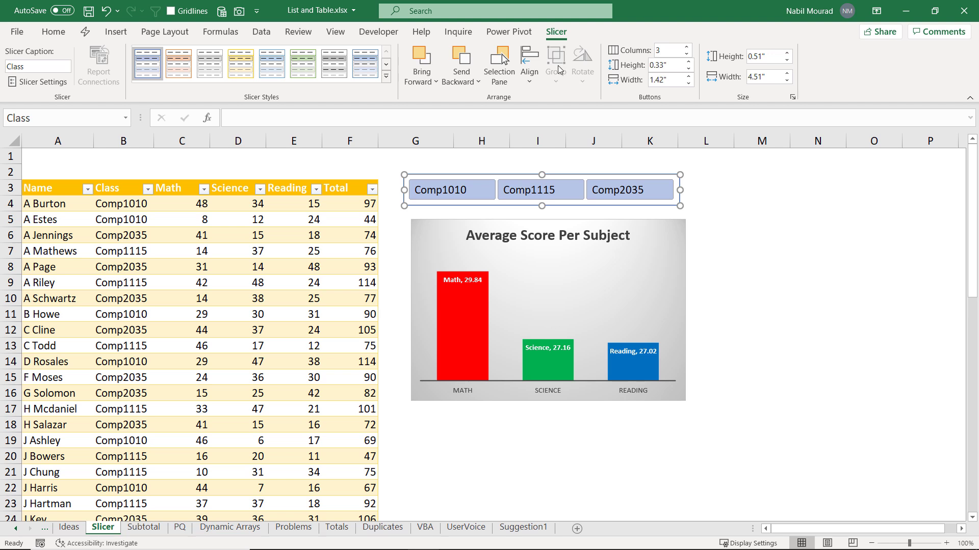
Step: Apply the orange Dark slicer style, then filter through Comp1010, Comp1115 and finally Comp2035
click(386, 76)
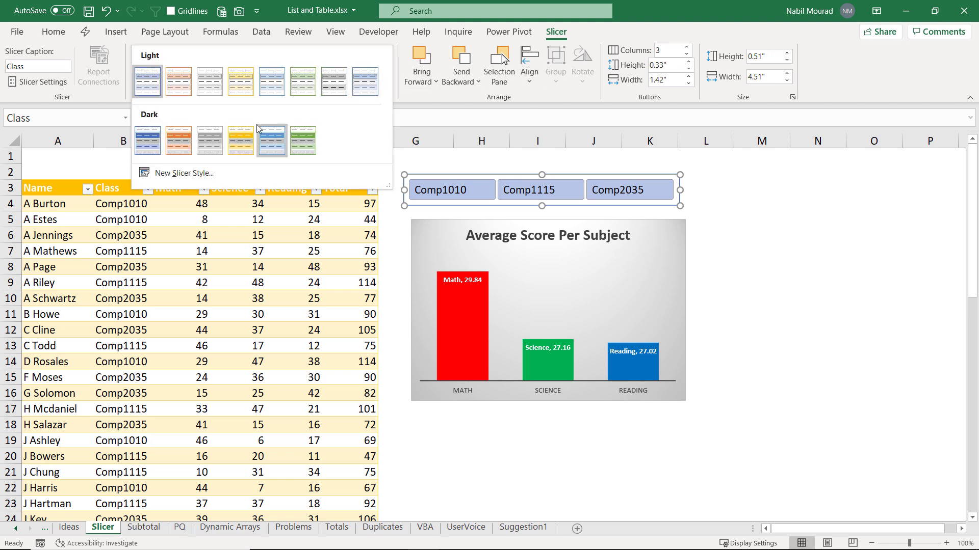
click(182, 137)
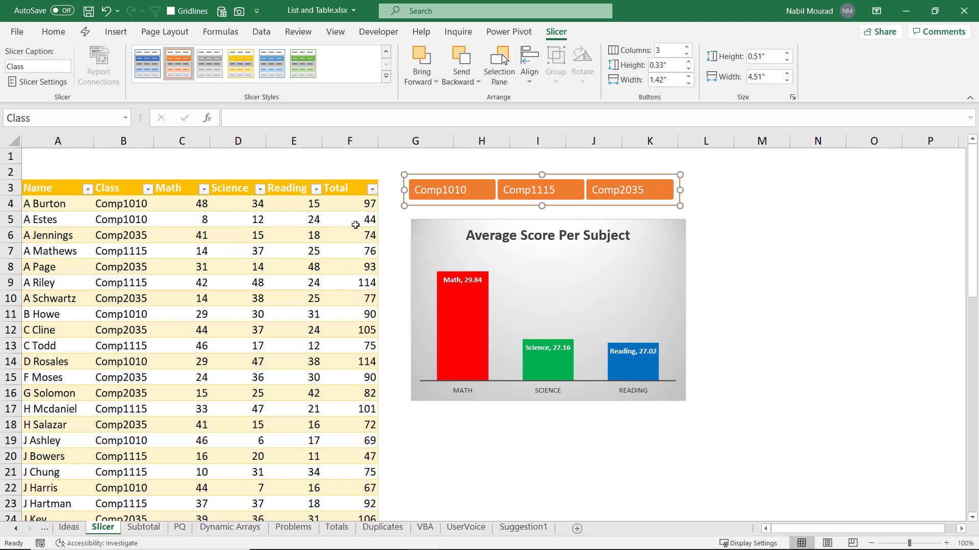
click(452, 190)
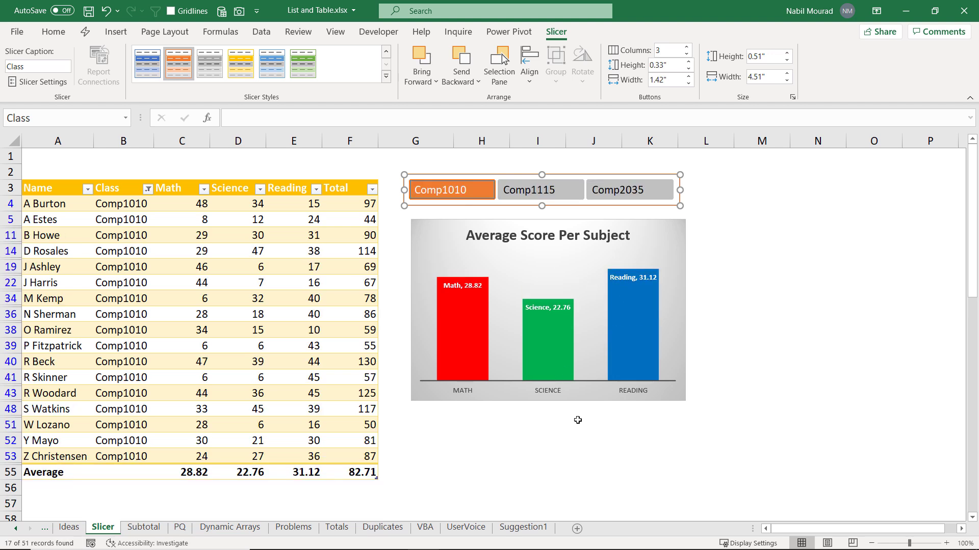
click(557, 196)
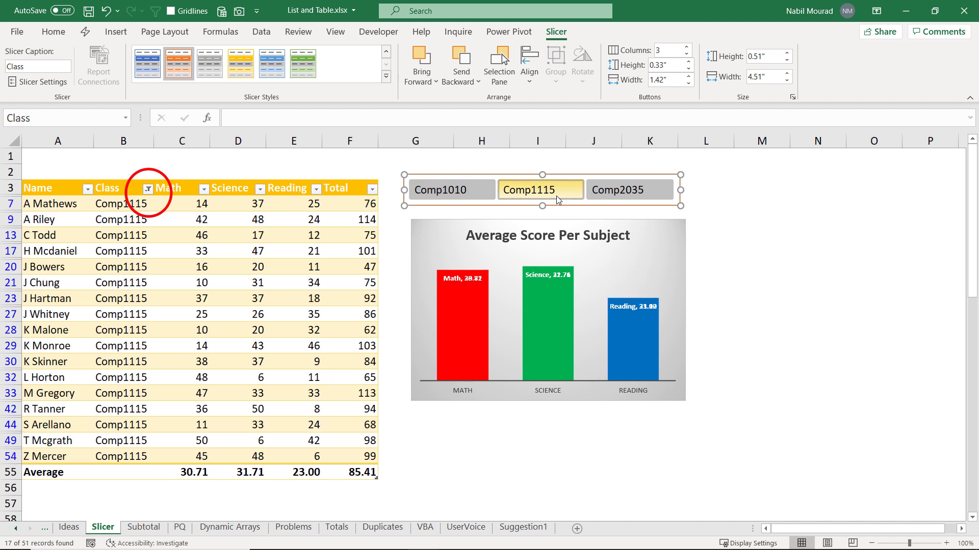
click(629, 195)
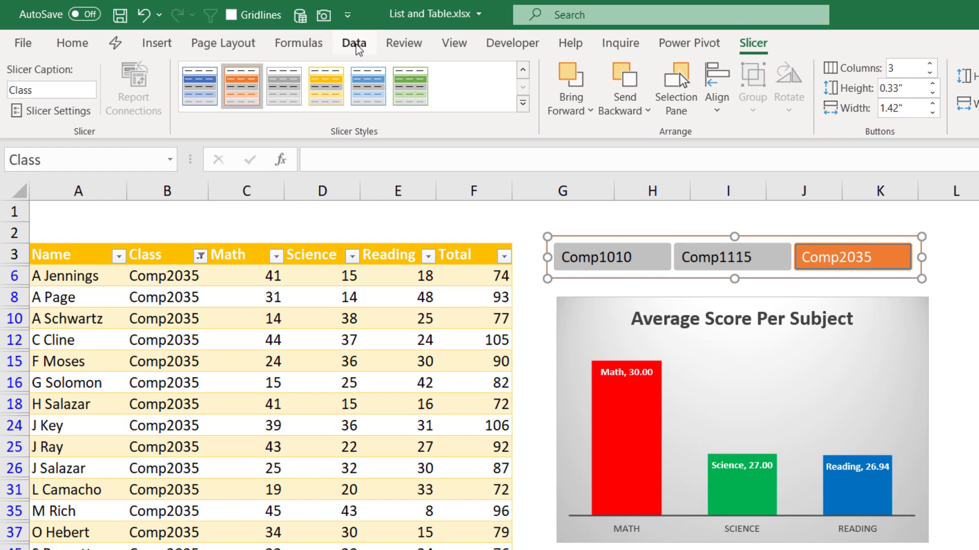
Step: Select all three slicer classes to show every row, then switch to the Subtotal sheet
click(261, 31)
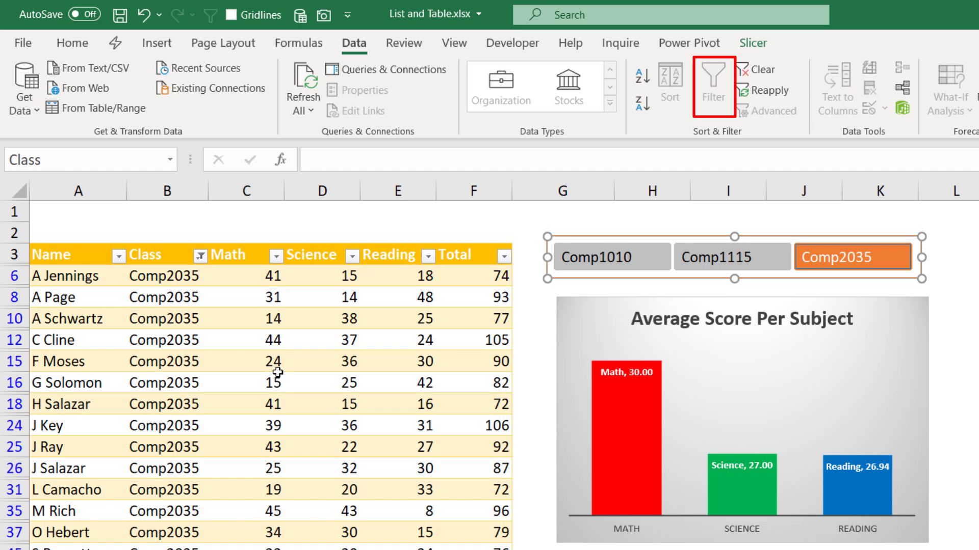
drag(589, 265, 826, 267)
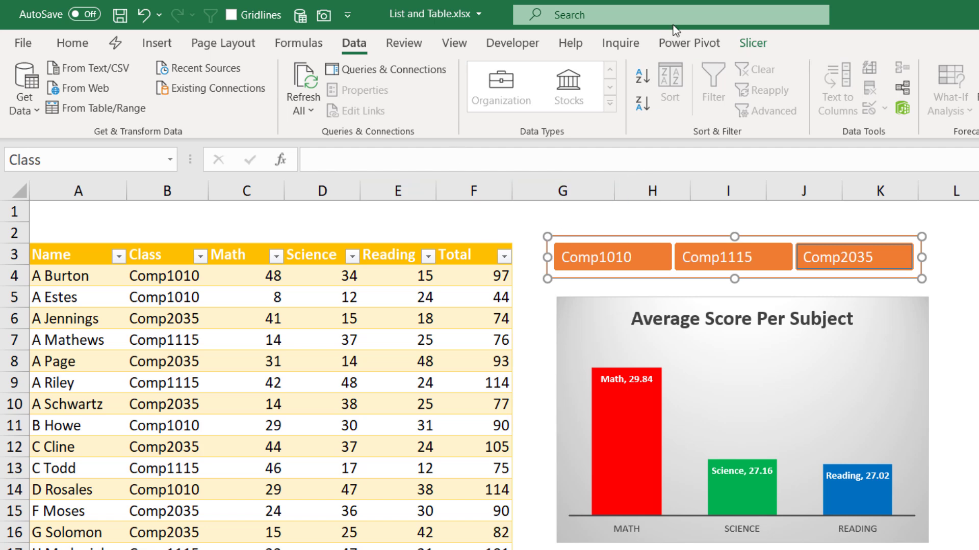
click(449, 296)
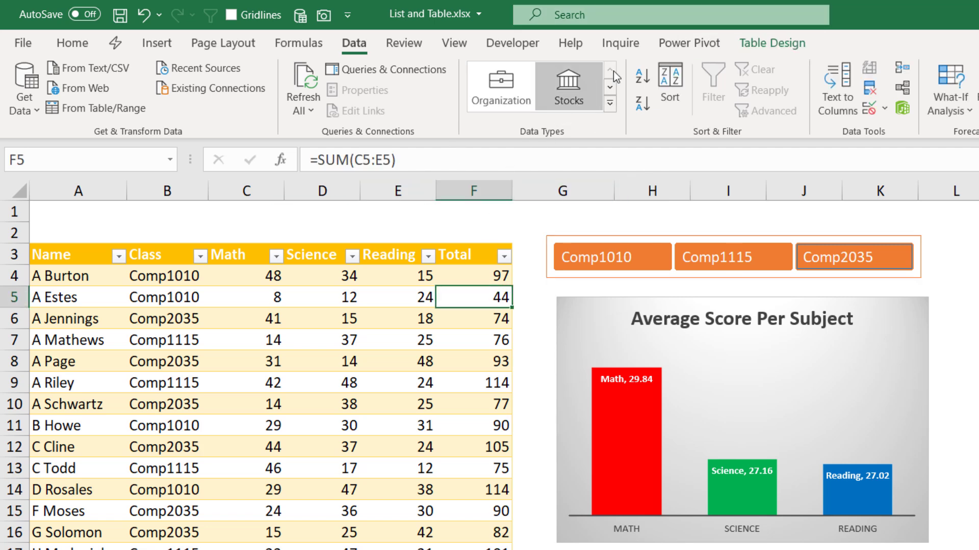
click(778, 44)
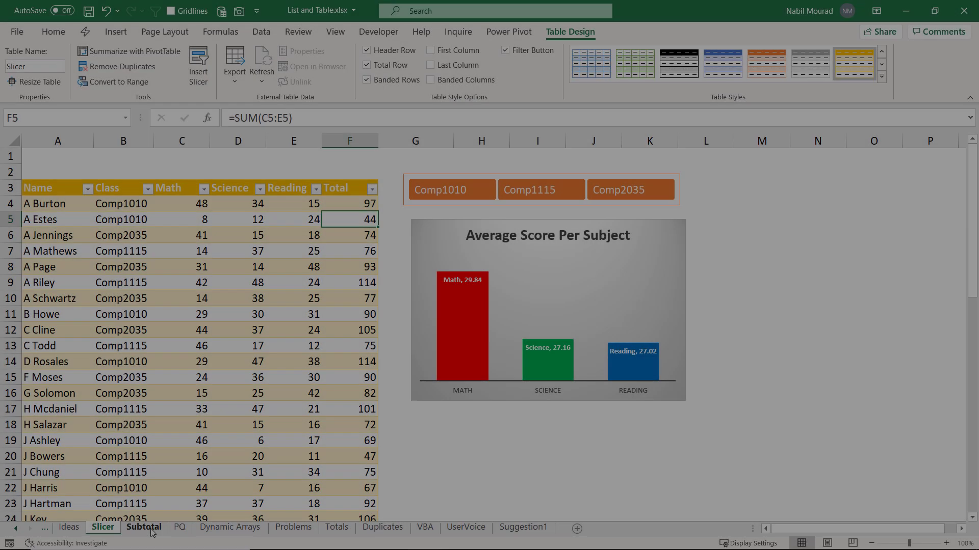
click(145, 528)
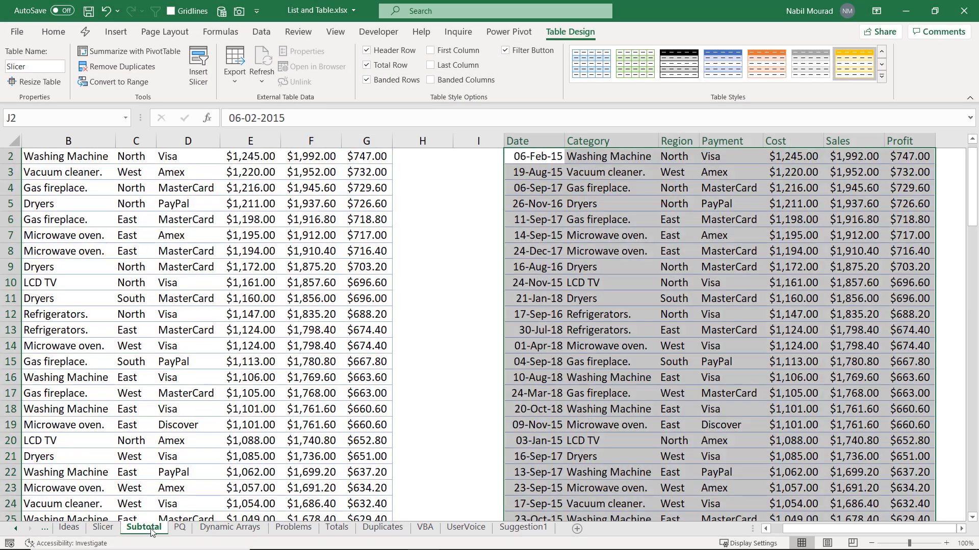
Step: Sort the left sales list A to Z on the Region column
click(151, 317)
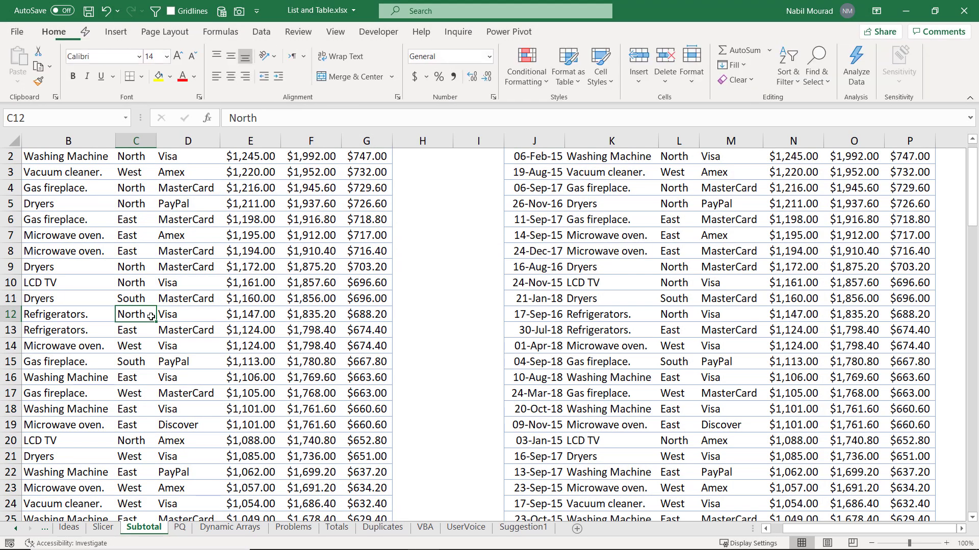
scroll(151, 316, up, 1)
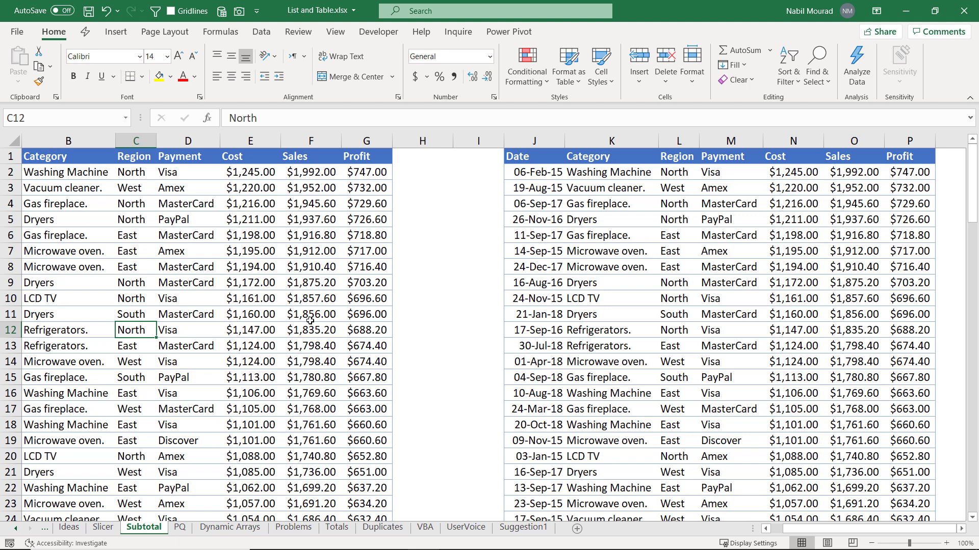
click(148, 200)
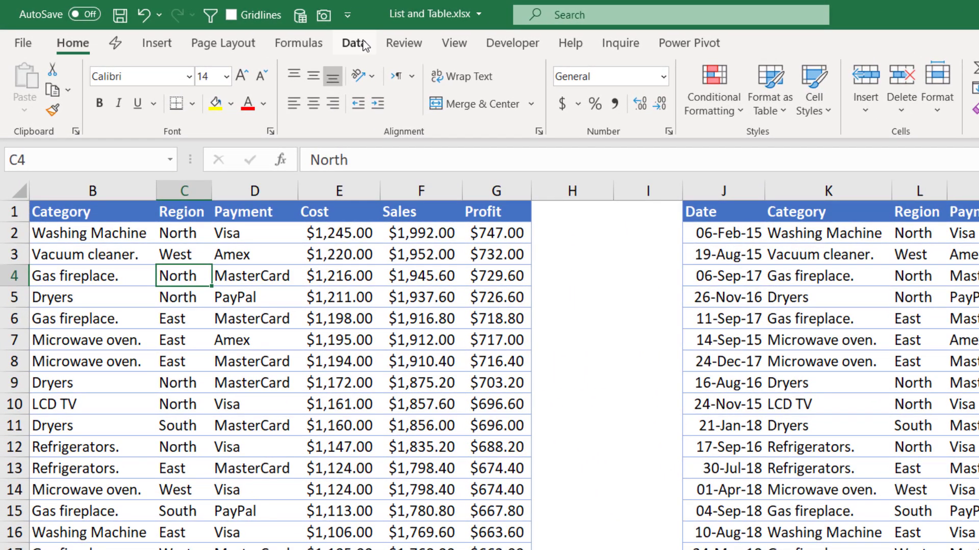
click(365, 46)
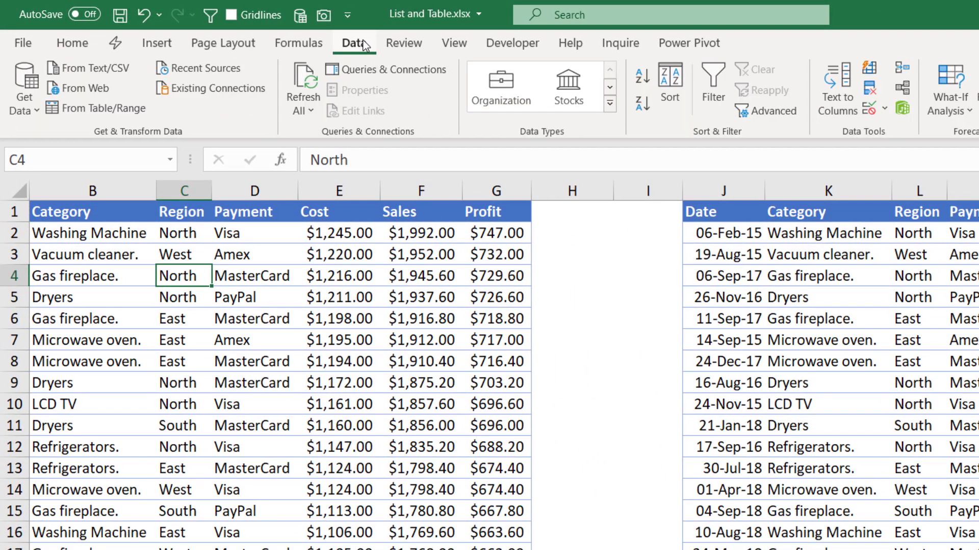
click(641, 71)
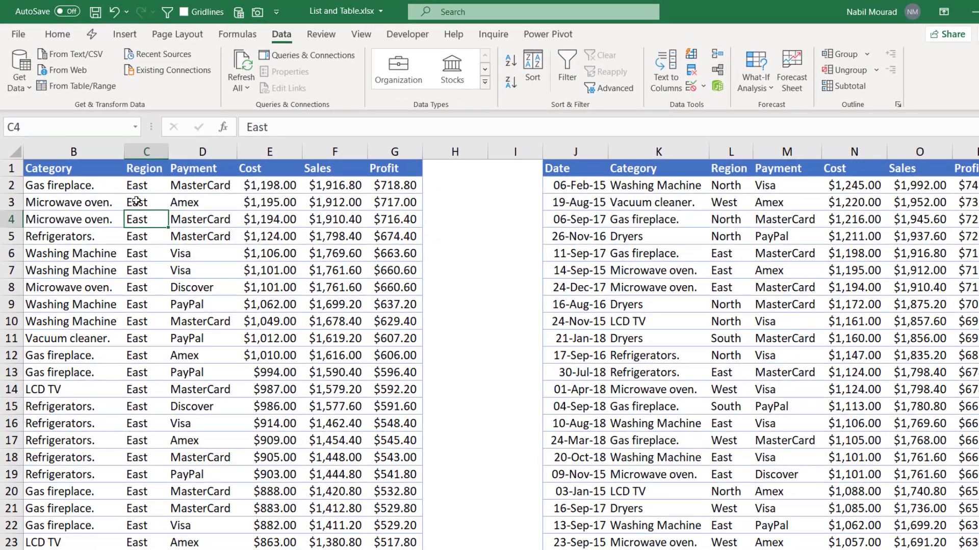
scroll(189, 378, down, 7)
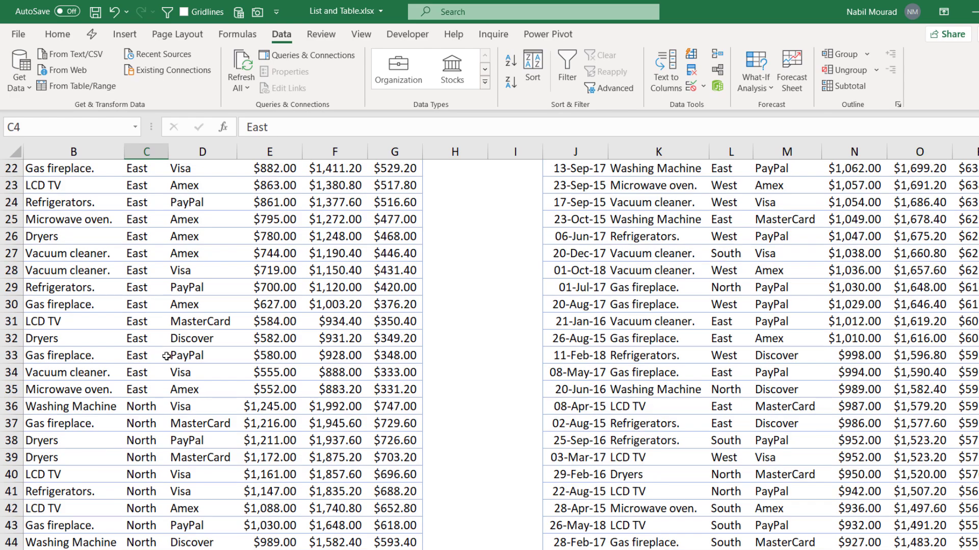
scroll(158, 382, up, 7)
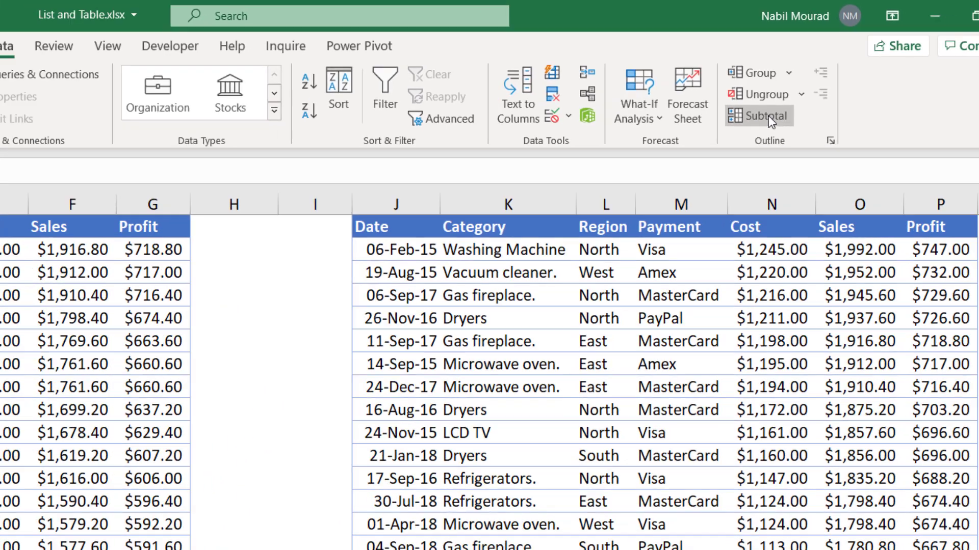
Step: Subtotal at each change in Region using Sum on Cost, Sales and Profit
click(739, 161)
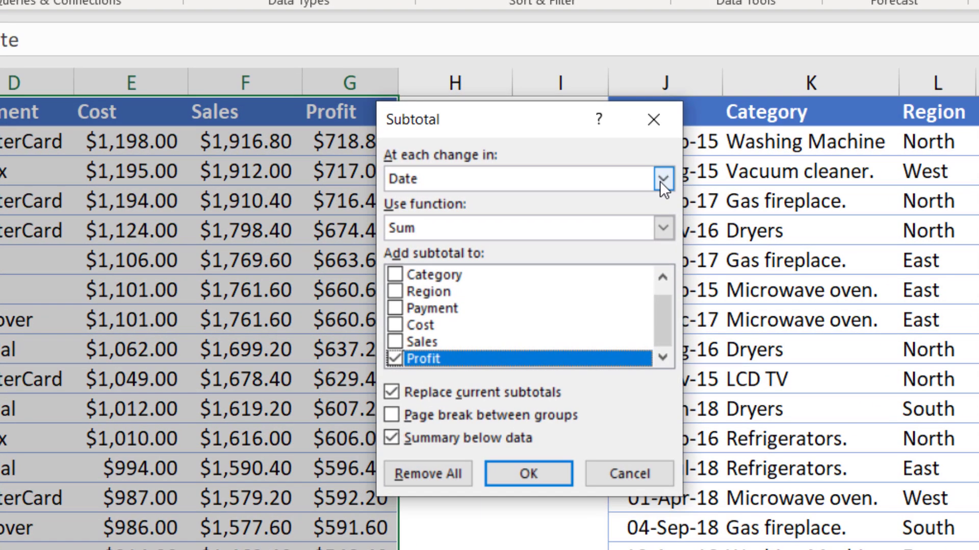
click(606, 190)
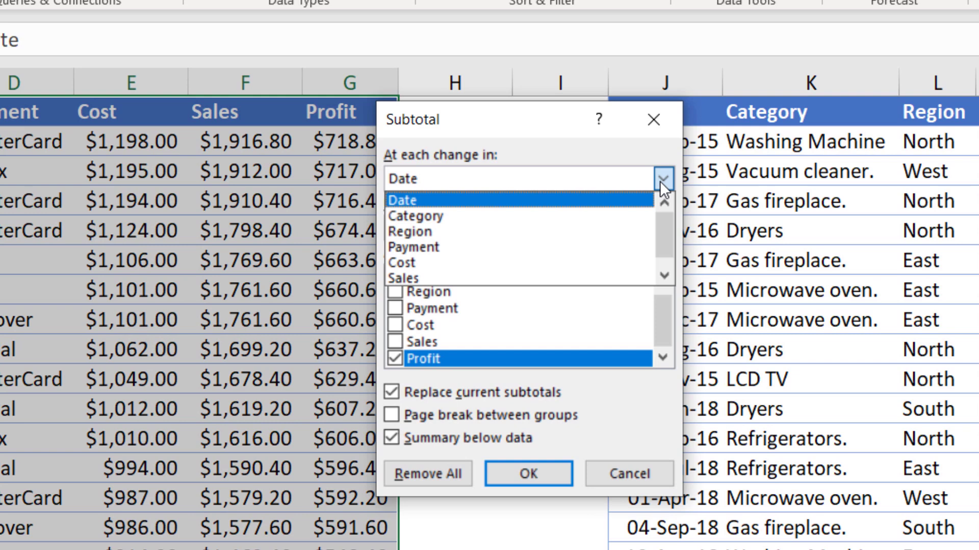
click(441, 235)
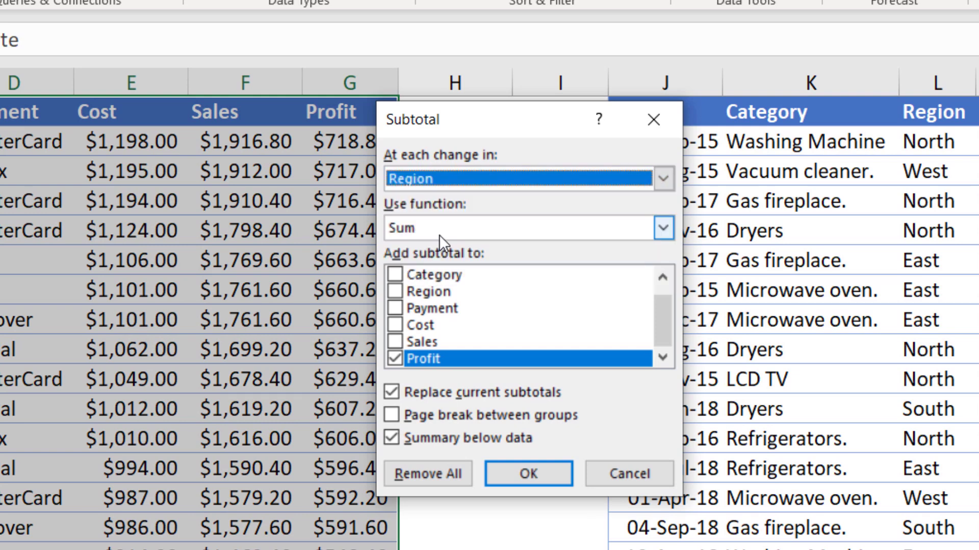
click(664, 228)
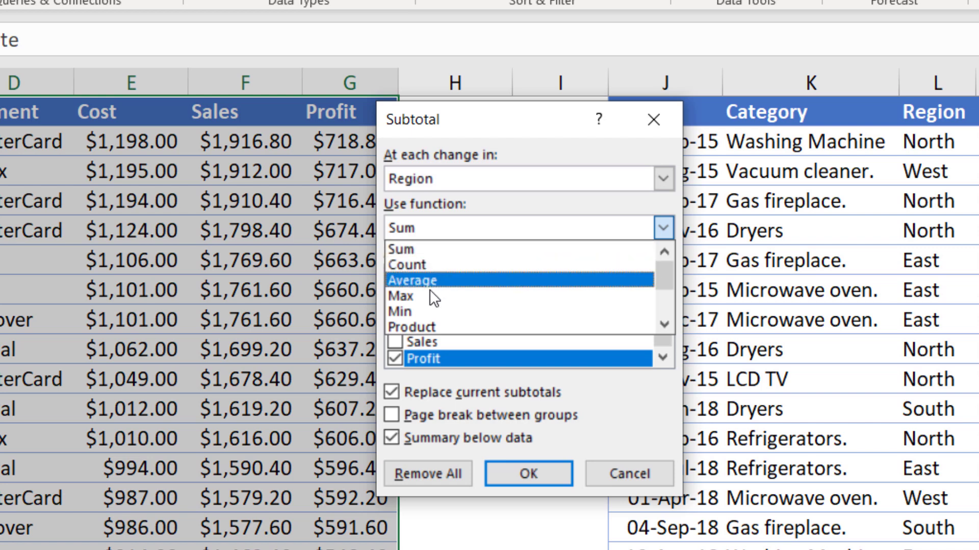
click(412, 252)
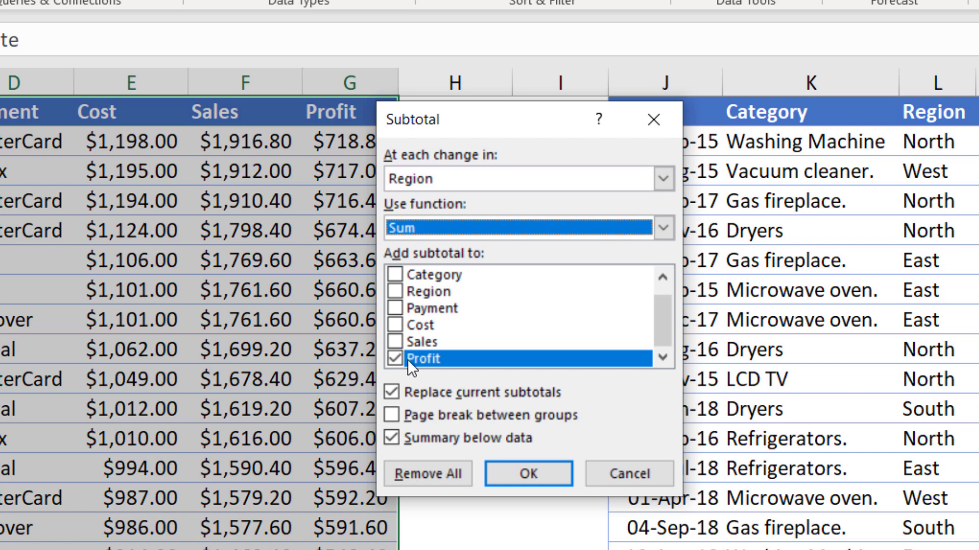
click(394, 341)
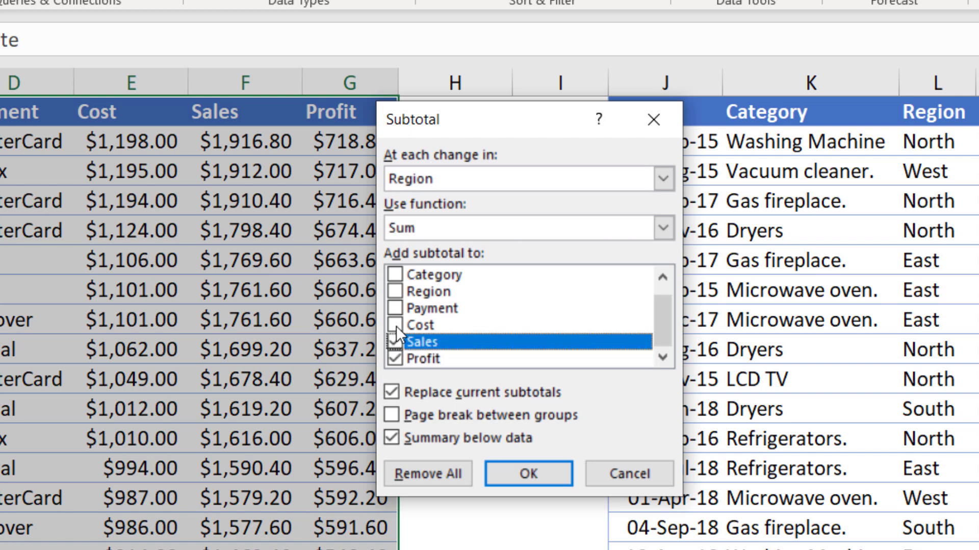
click(396, 325)
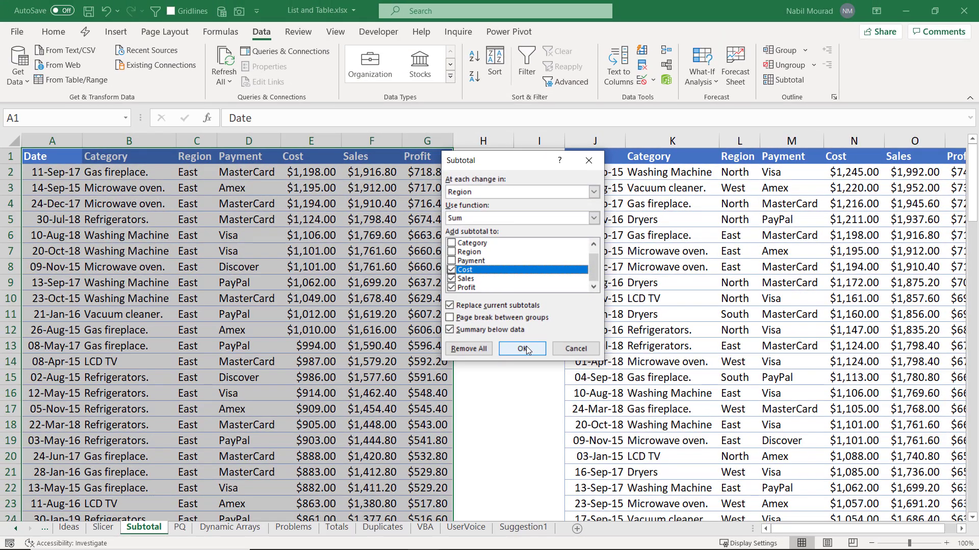
click(523, 349)
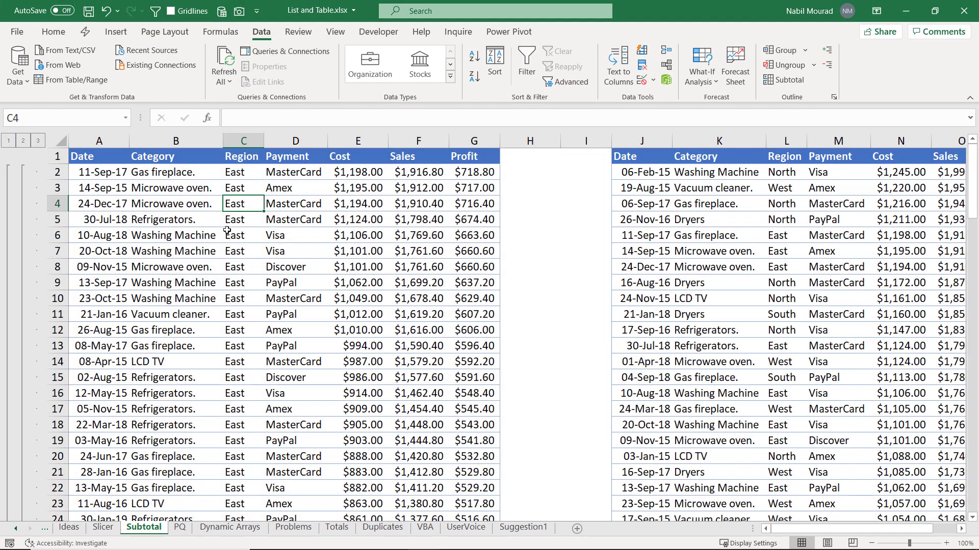
Step: Select columns E to G (Cost, Sales, Profit) and autofit them so totals display
scroll(256, 276, down, 7)
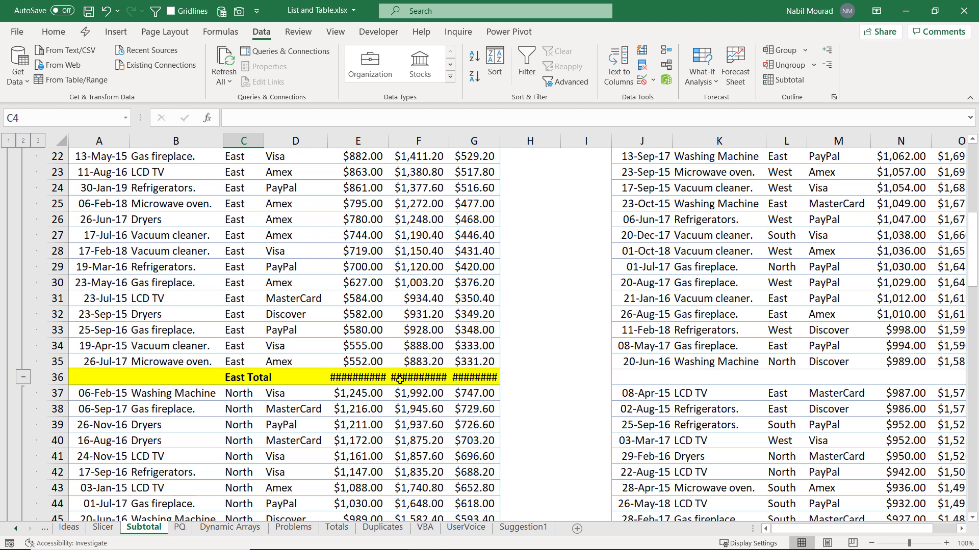
drag(356, 139, 515, 137)
scroll(305, 389, down, 9)
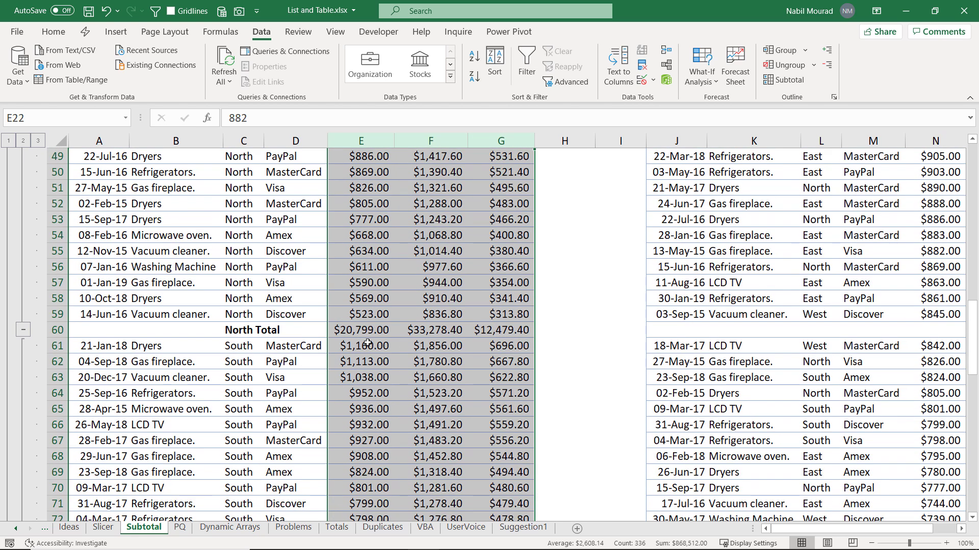
scroll(310, 358, down, 4)
scroll(312, 359, down, 5)
scroll(313, 312, up, 20)
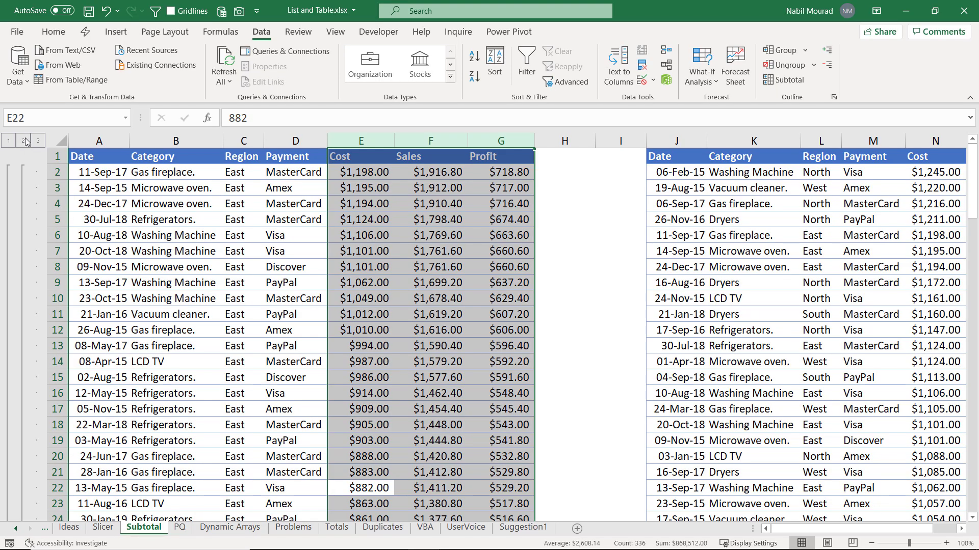
click(24, 140)
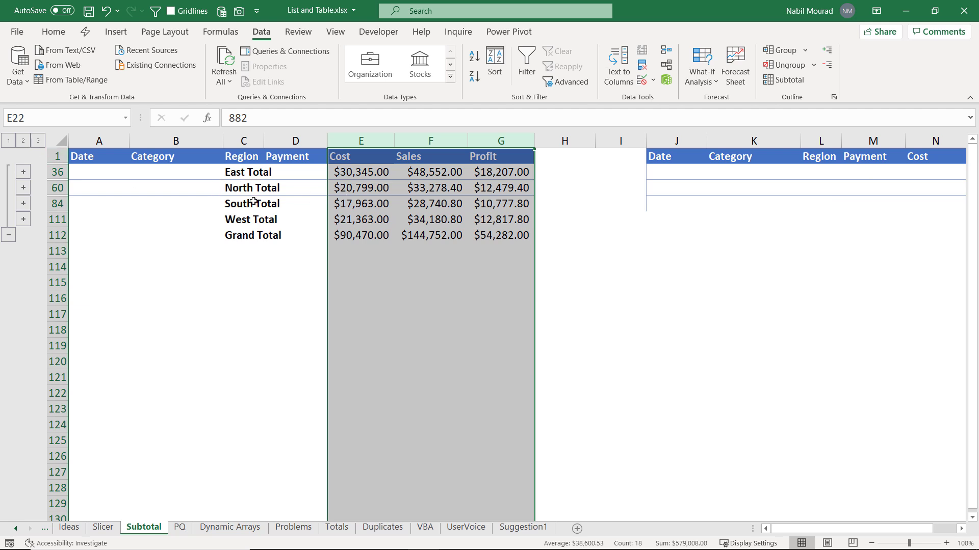
click(39, 142)
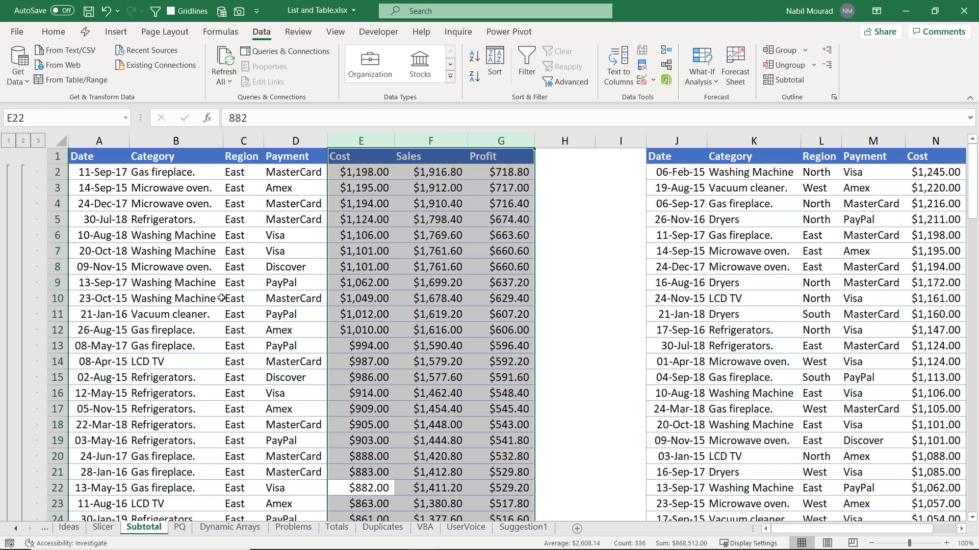
click(300, 287)
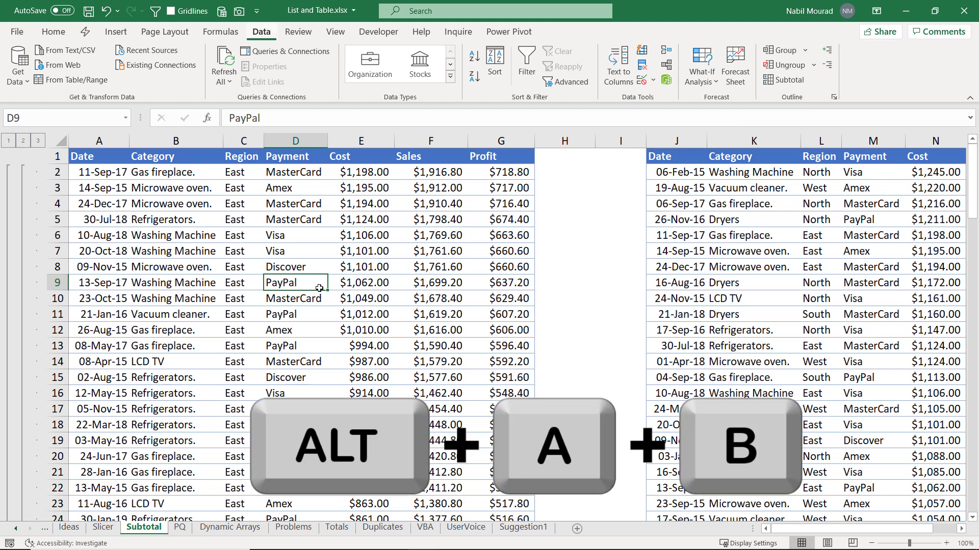
Step: Remove all subtotals via Alt+A+B, then select a cell in the right-hand formatted table
key(alt+a+b)
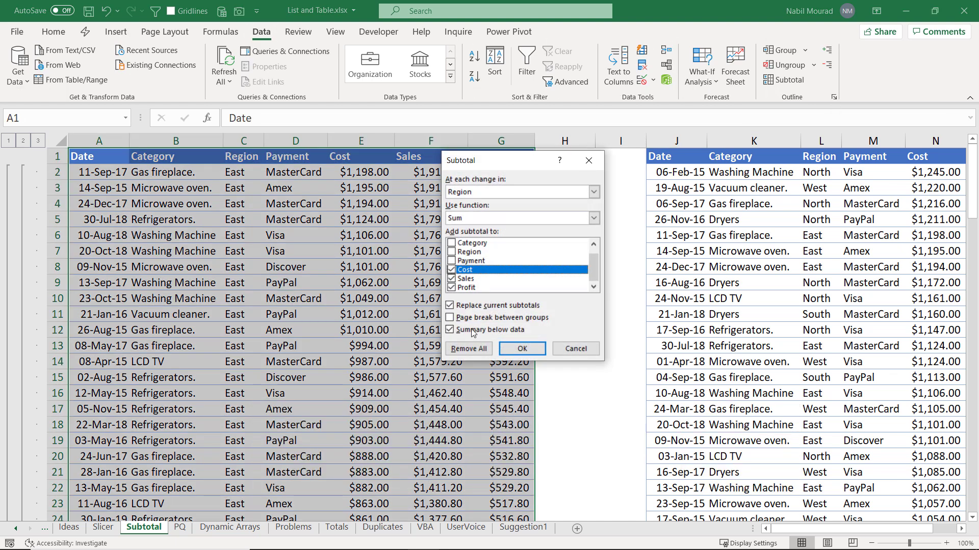
click(468, 348)
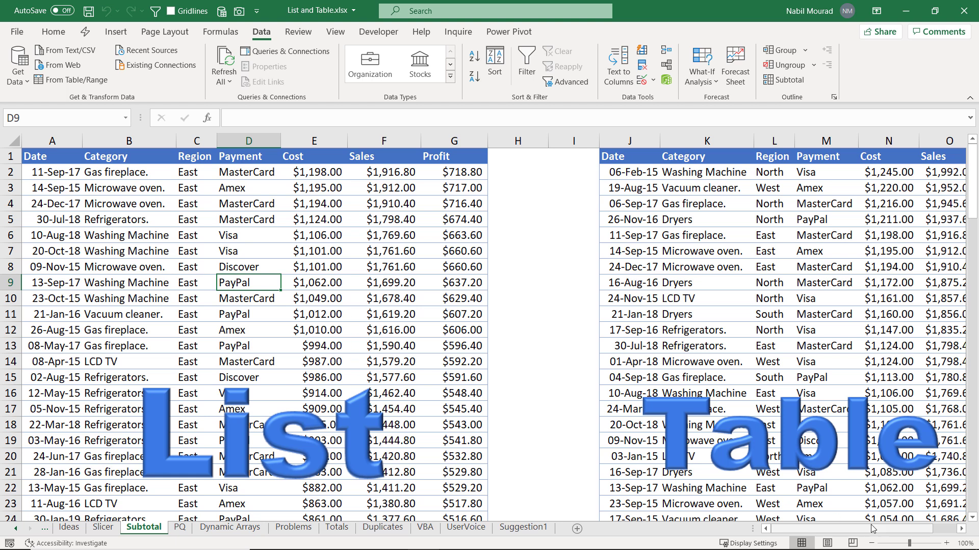
click(962, 529)
click(961, 529)
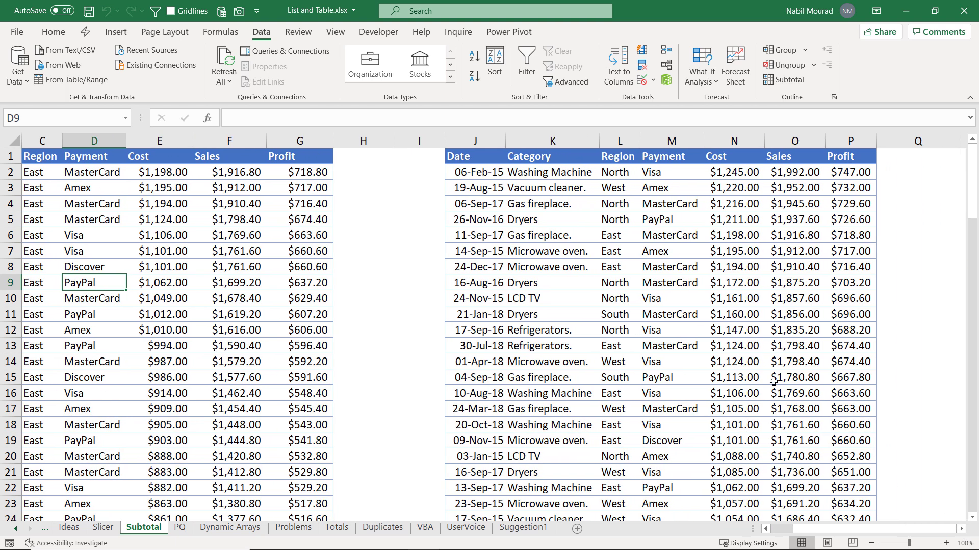
click(695, 341)
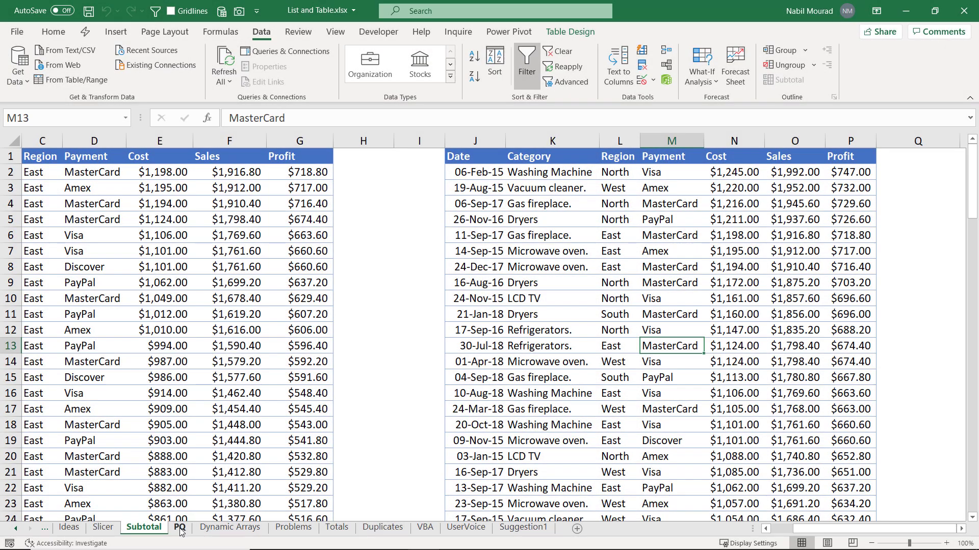
Step: Switch to the PQ sheet and select Afghanistan in cell A3 of the Countries table
click(179, 527)
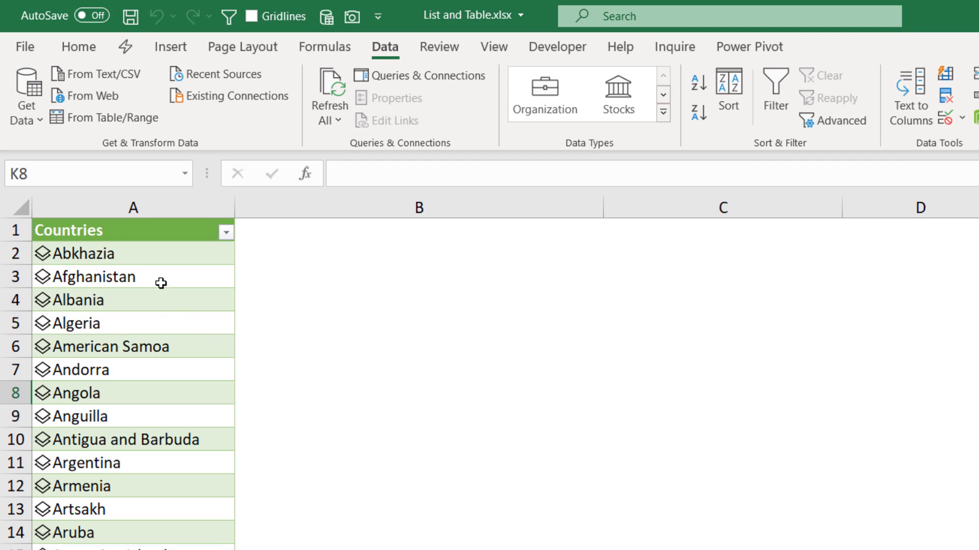
click(162, 280)
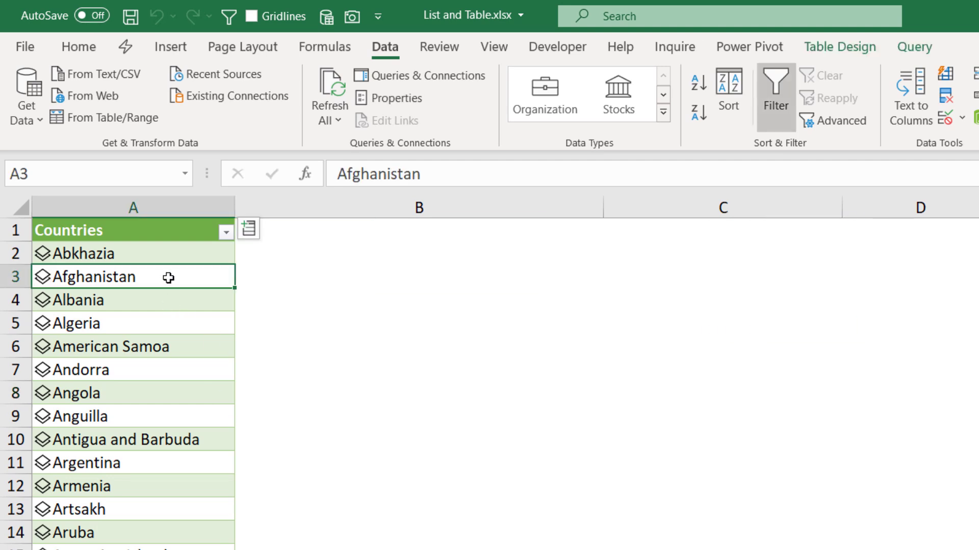
Step: Refresh the Countries query table on the PQ sheet from Table Design
click(841, 47)
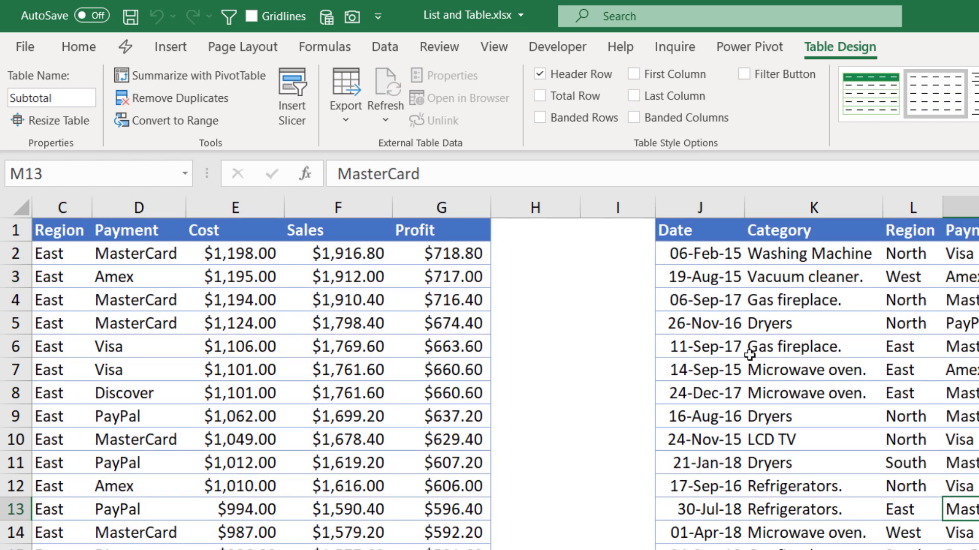
click(749, 355)
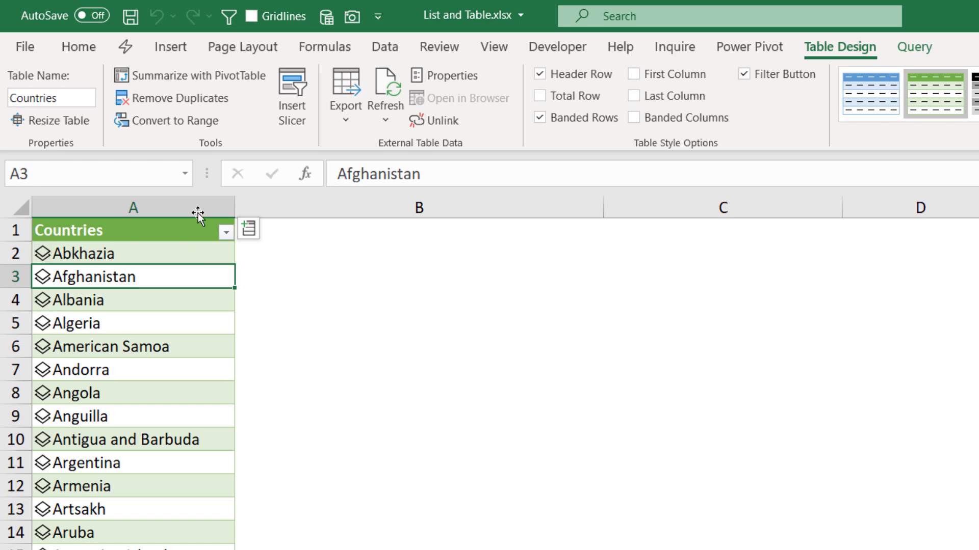
click(390, 91)
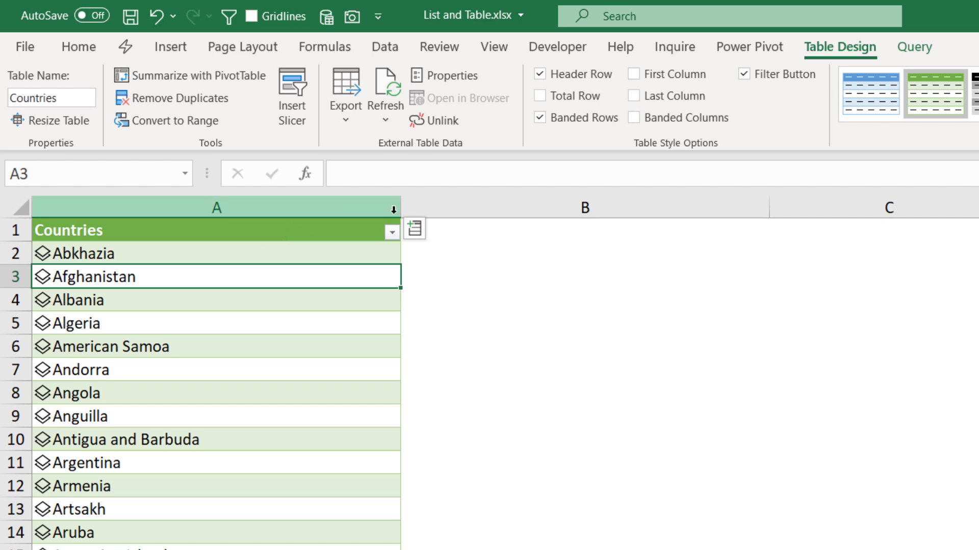
Step: Narrow column A, turn off Adjust column width in the table's data properties, and refresh
drag(404, 213, 236, 221)
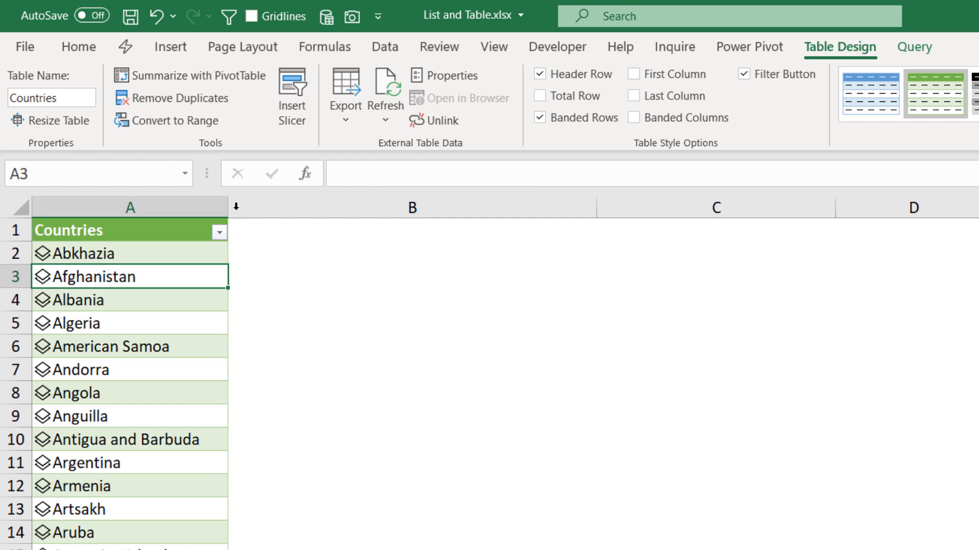
click(457, 74)
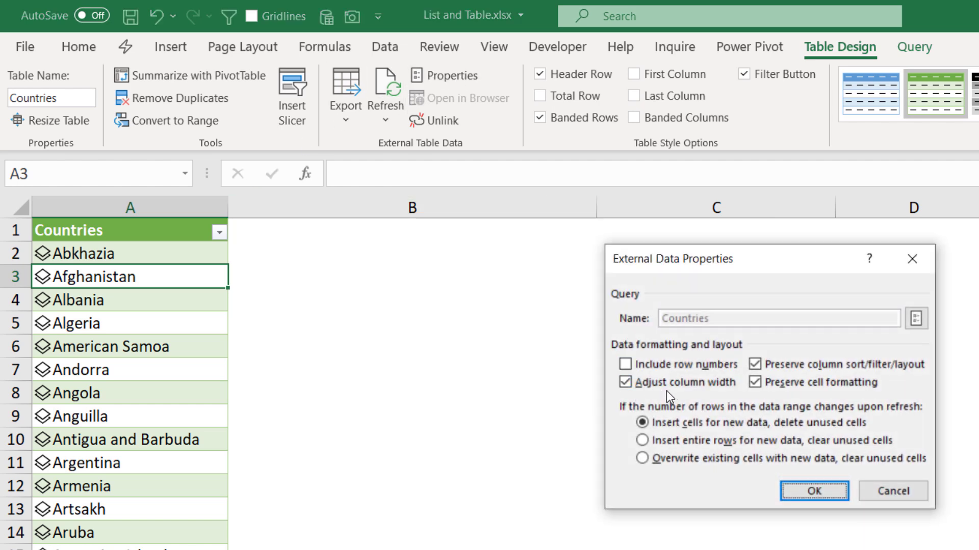
click(625, 382)
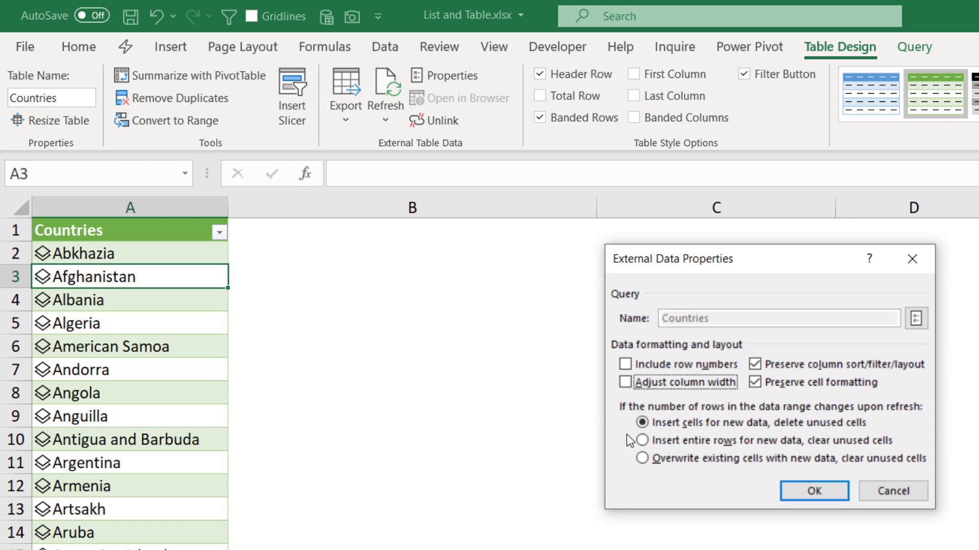
click(813, 491)
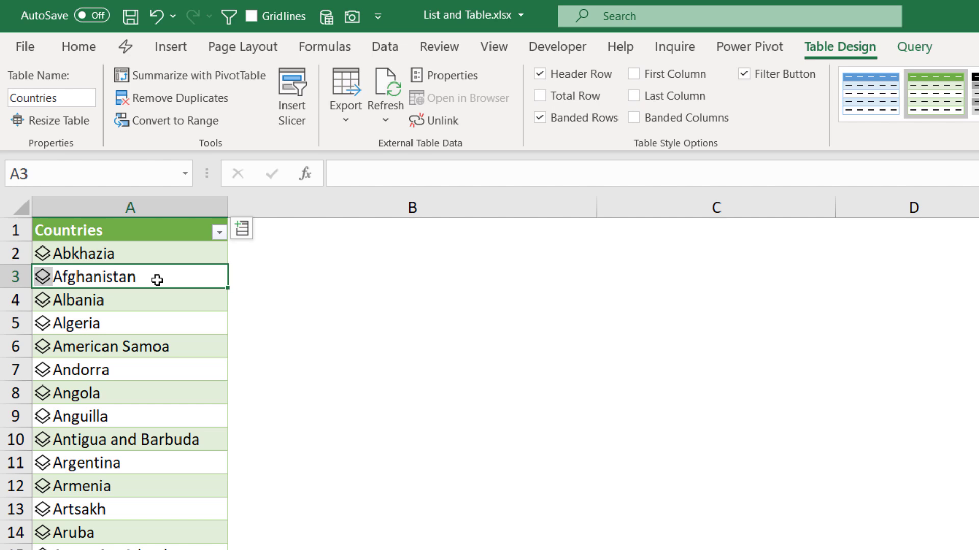
click(471, 78)
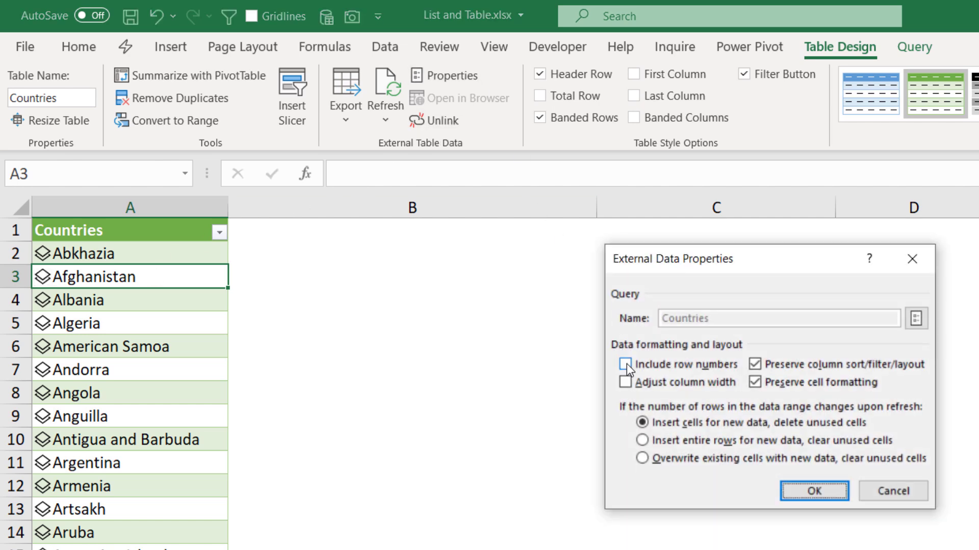
Step: Test Include row numbers with a refresh, then turn it off and refresh again
click(626, 364)
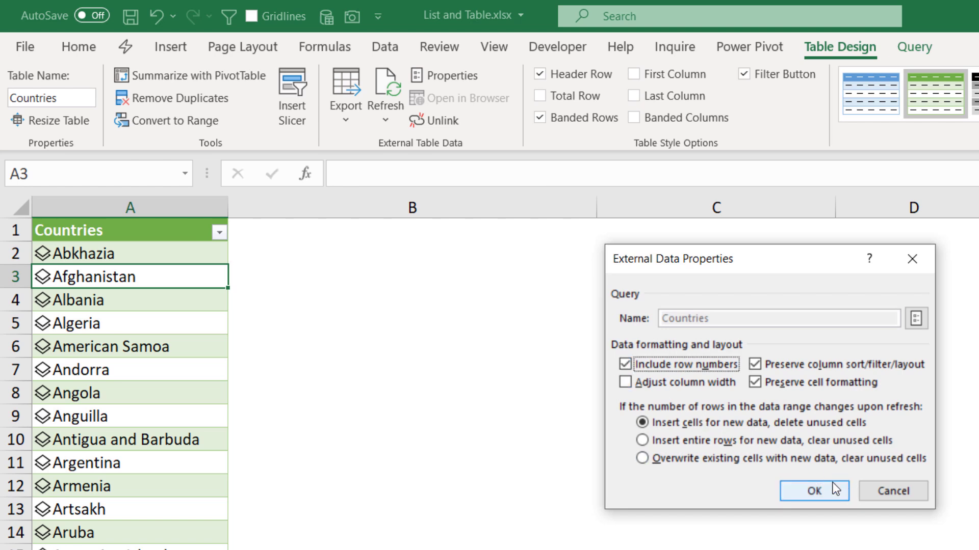
click(833, 488)
click(390, 91)
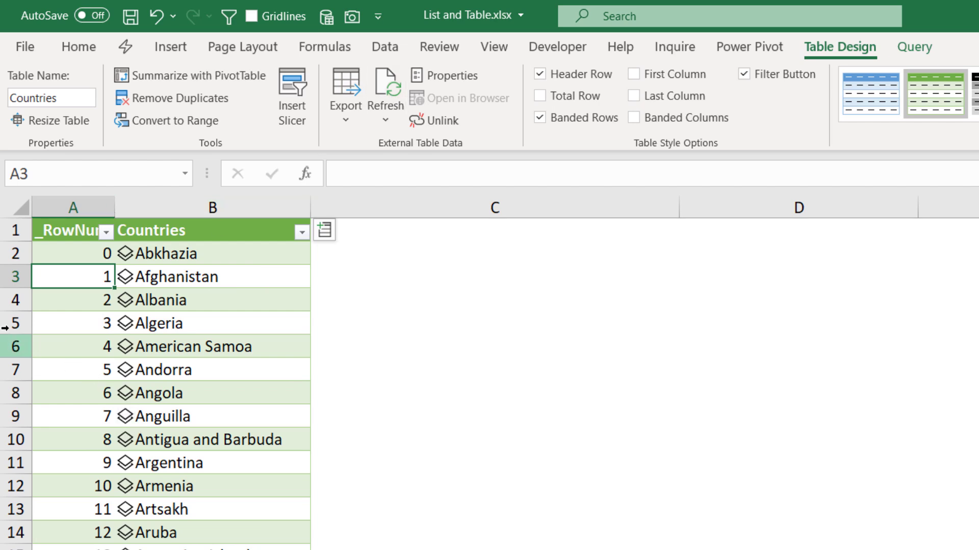
click(445, 75)
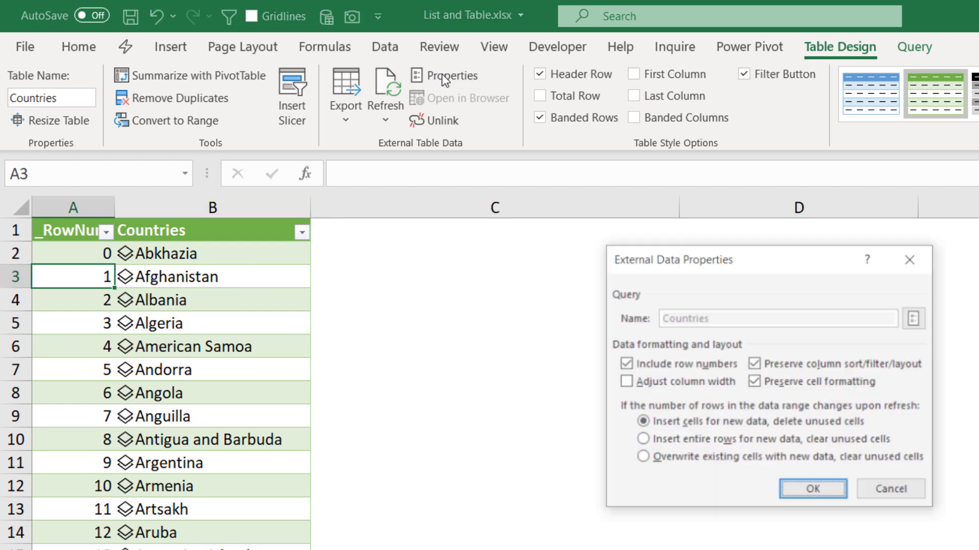
click(626, 365)
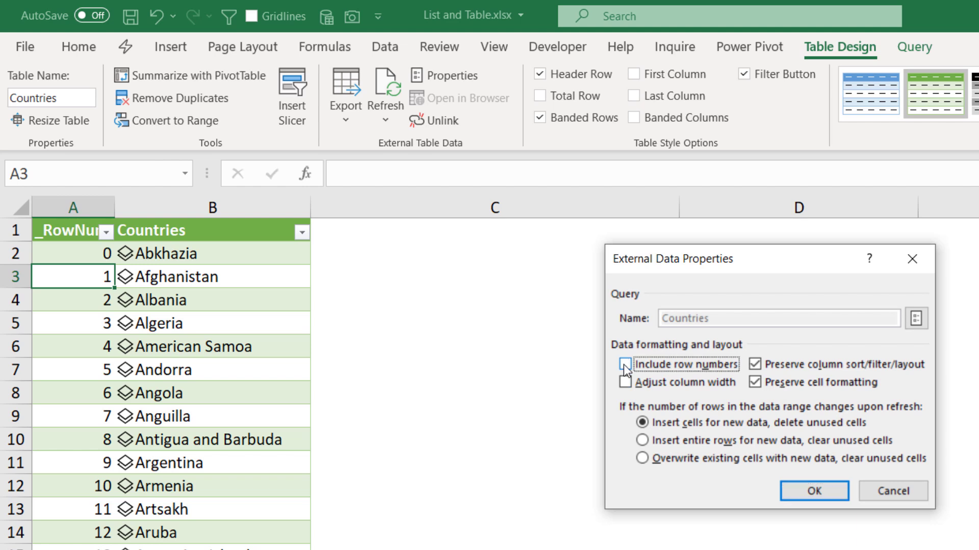
click(814, 491)
click(385, 87)
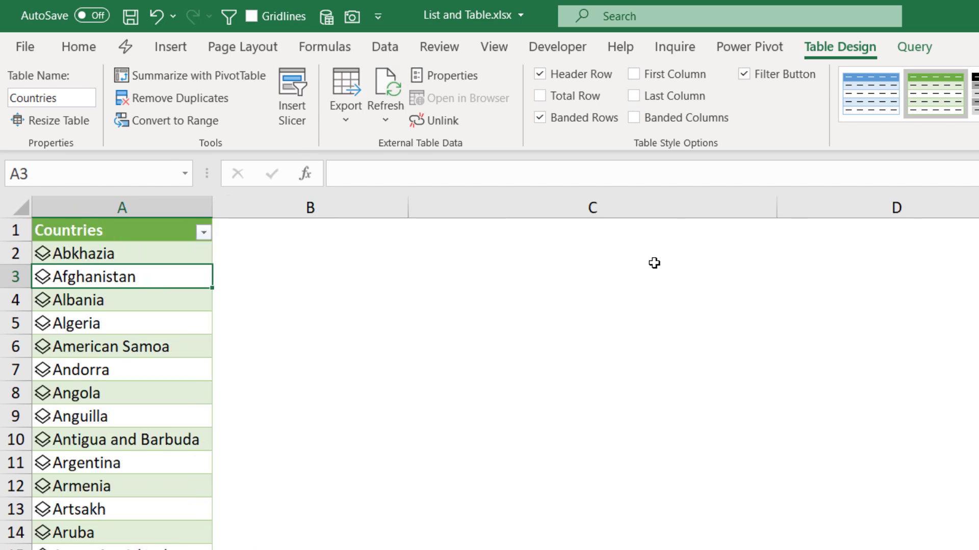
Step: View and close Abkhazia's data-type card, then go to the Dynamic Arrays sheet
click(40, 257)
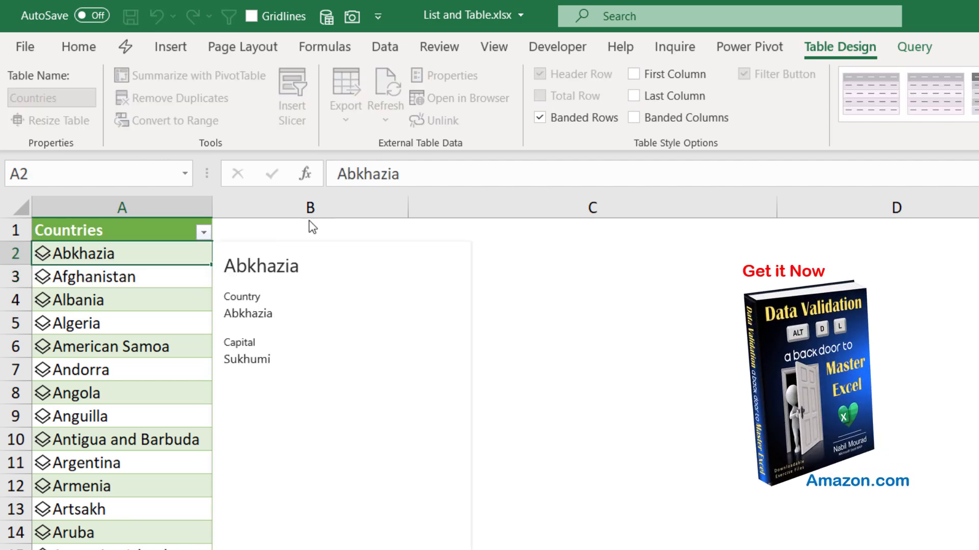
mouse_move(279, 353)
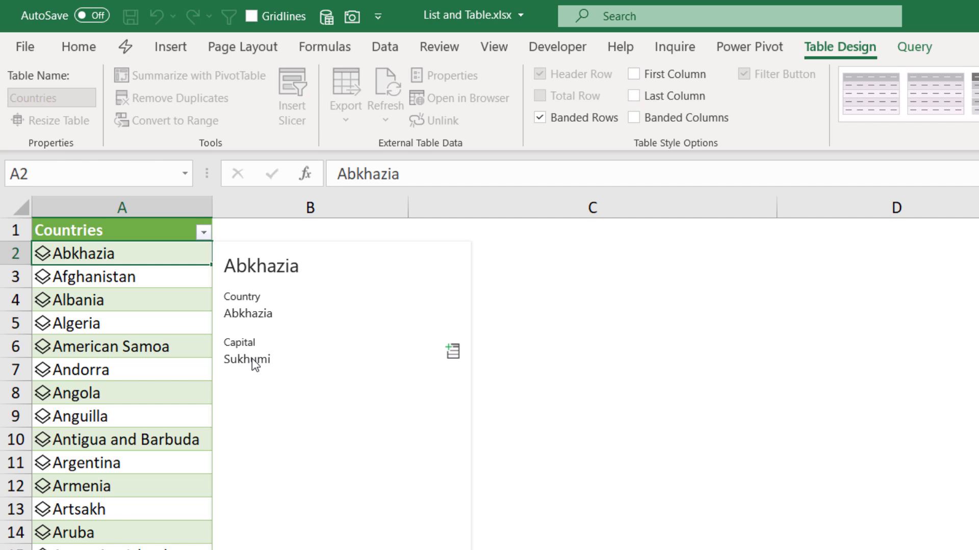
click(93, 252)
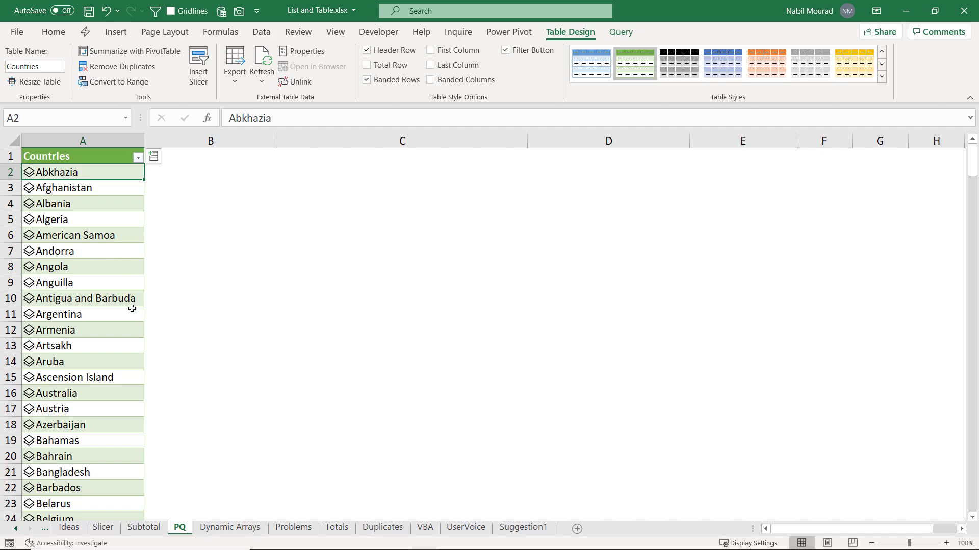
click(230, 528)
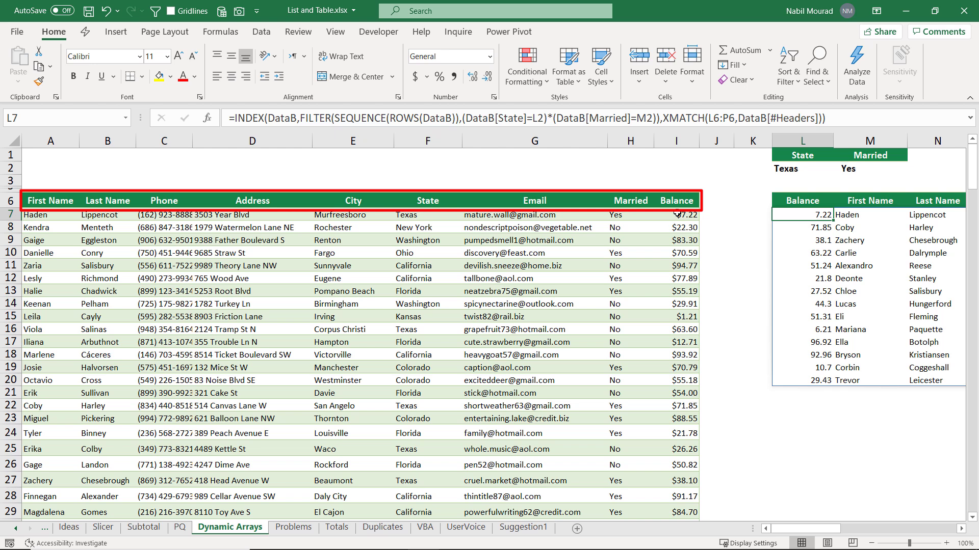
Step: Scroll right to show columns F–S of the Texas spill result, then try Ctrl+T on it
click(962, 530)
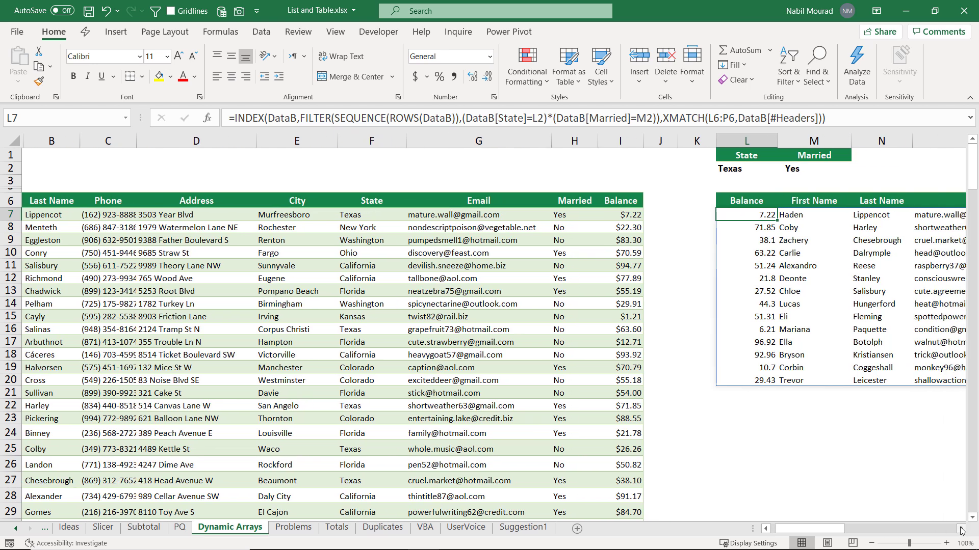
click(961, 530)
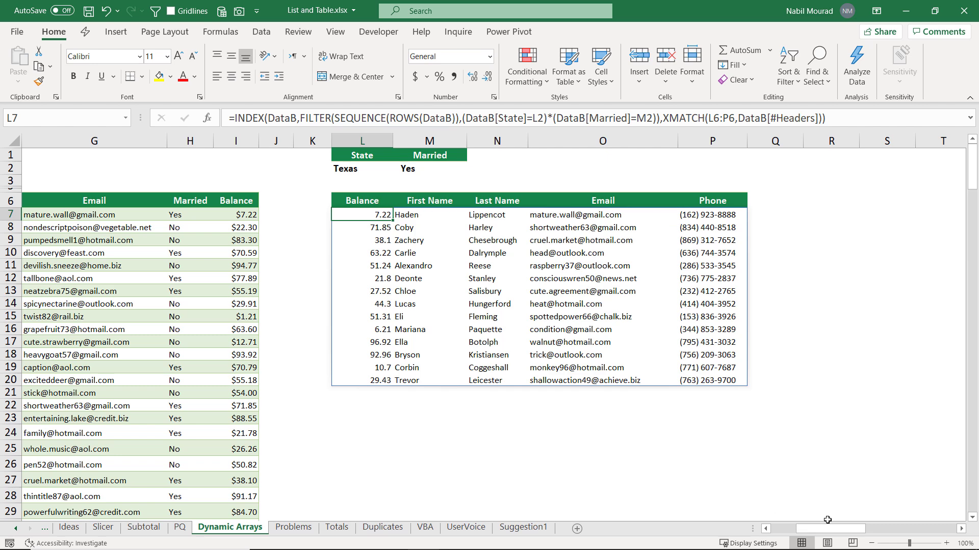
mouse_move(820, 530)
mouse_down()
mouse_move(798, 530)
mouse_move(828, 530)
mouse_move(816, 525)
mouse_up()
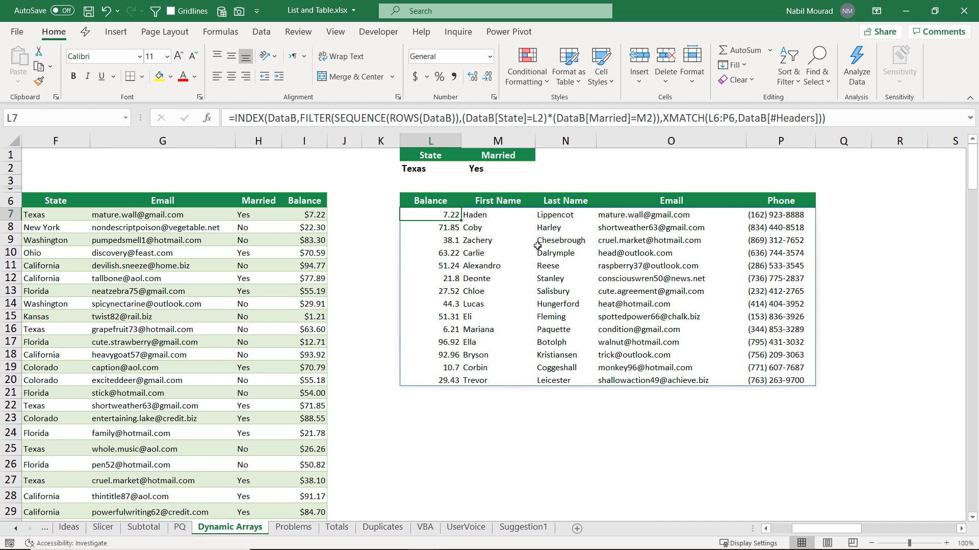
key(ctrl+t)
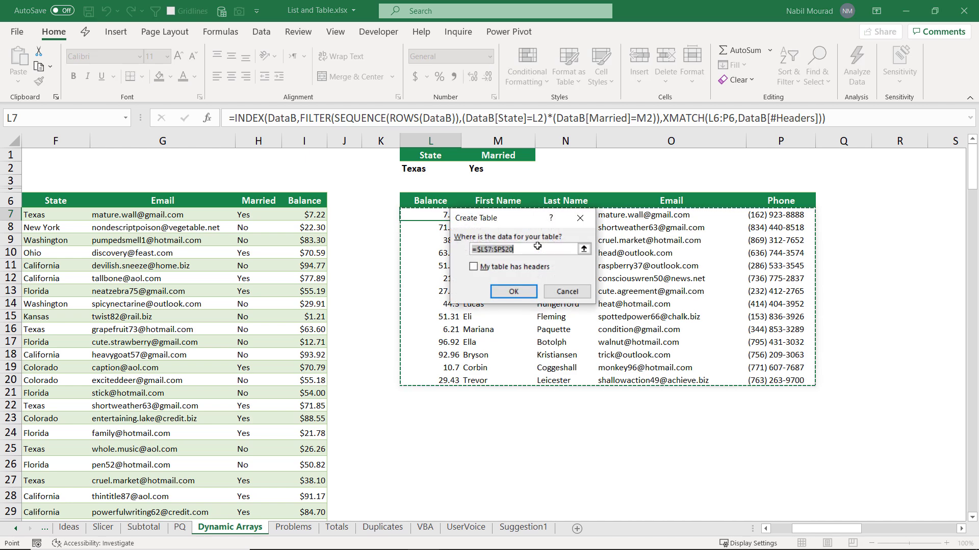
key(Return)
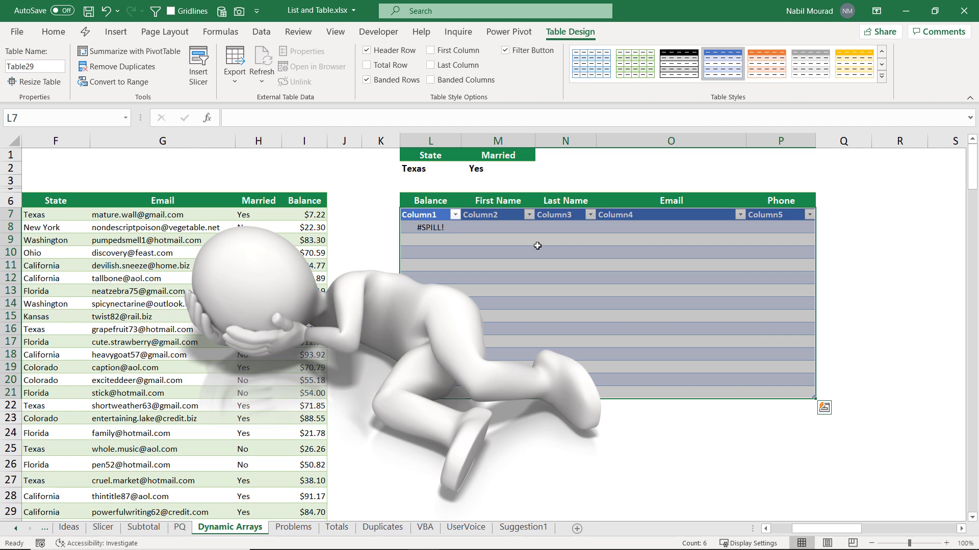
key(ctrl+z)
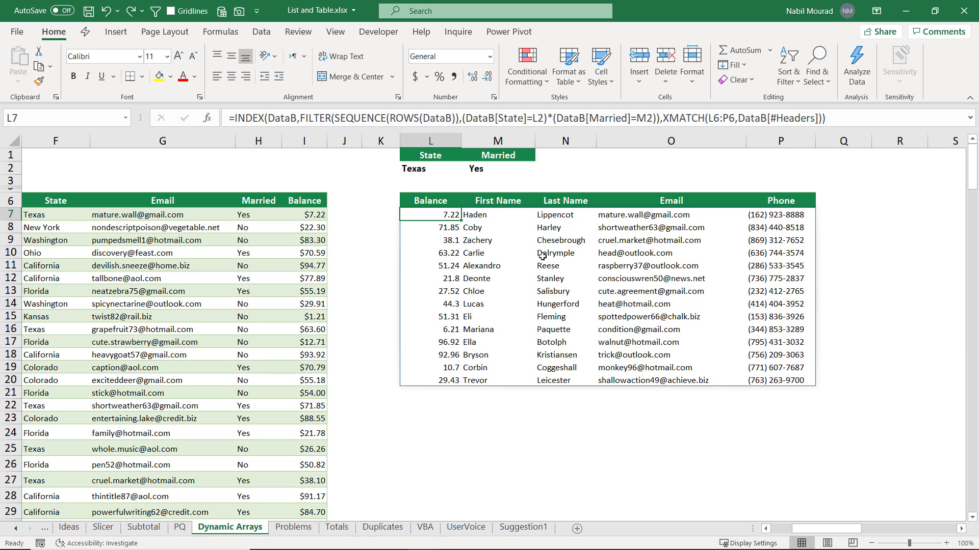
click(269, 34)
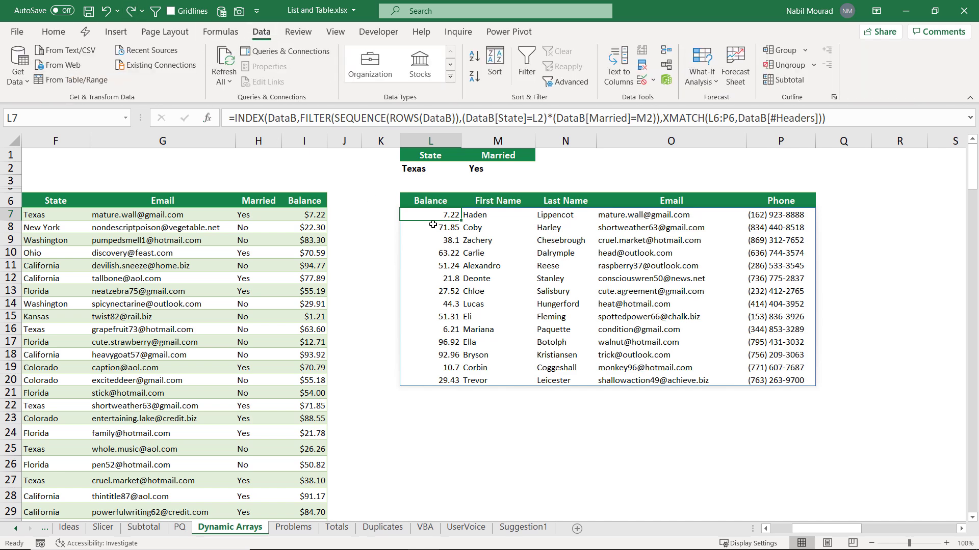
click(76, 80)
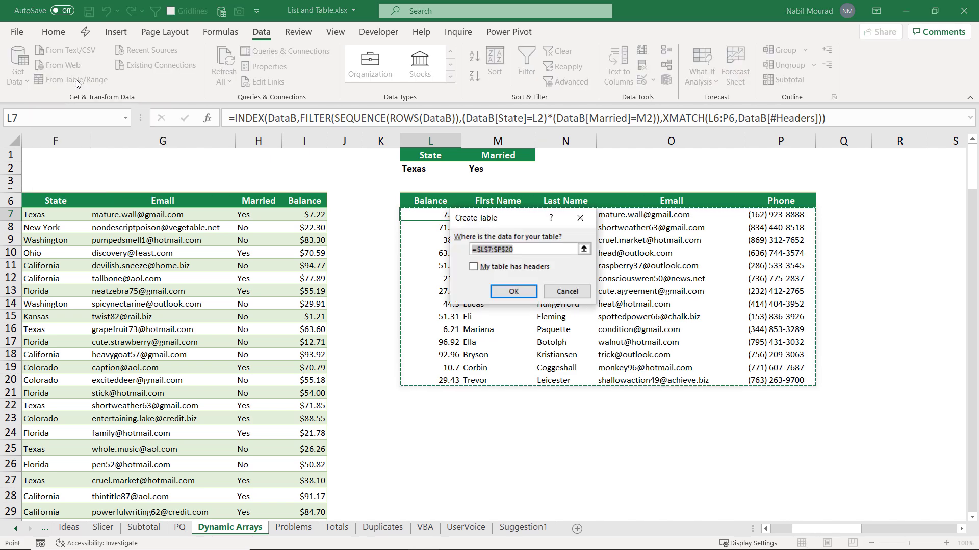
click(511, 291)
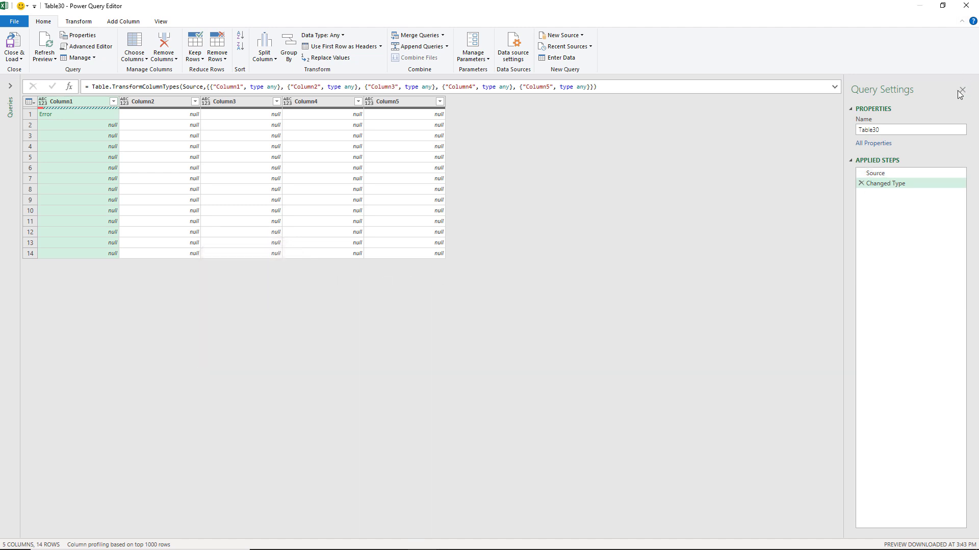
click(971, 5)
click(550, 300)
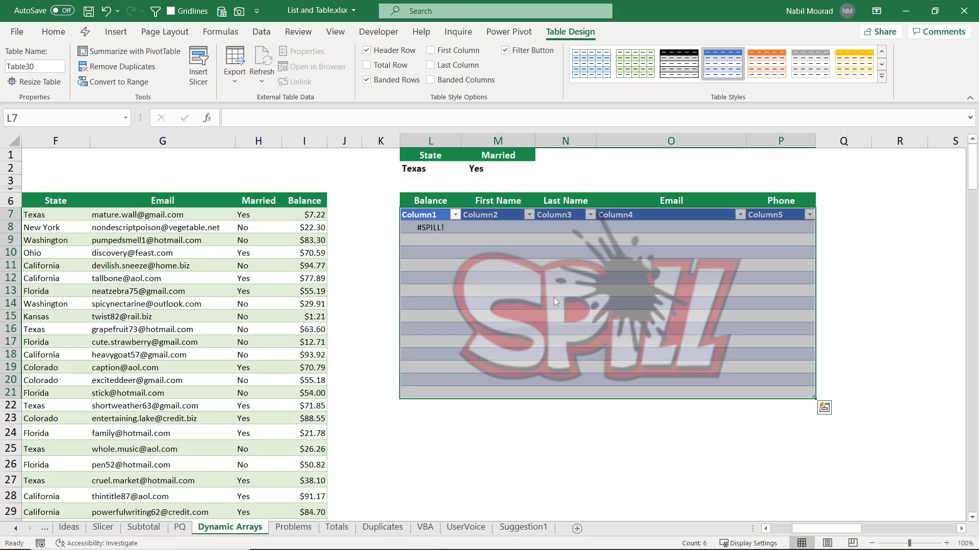
key(ctrl+z)
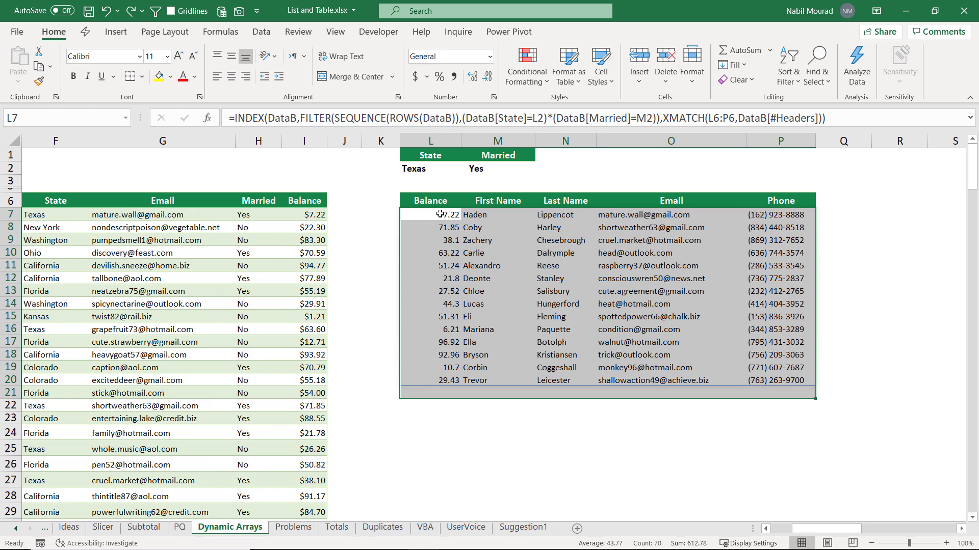
Step: Define a new workbook name whose Refers to is ='Dynamic Arrays'!$L$7#
click(220, 32)
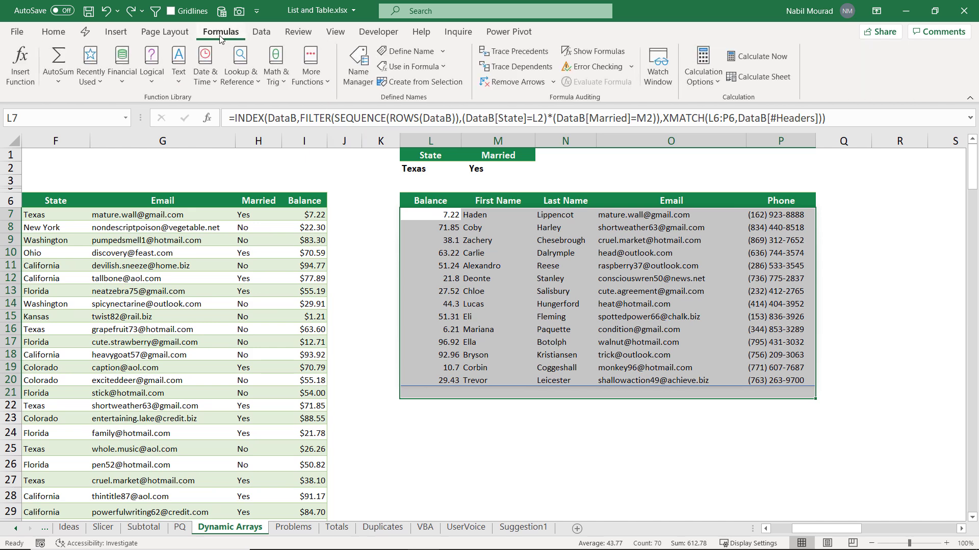
click(408, 51)
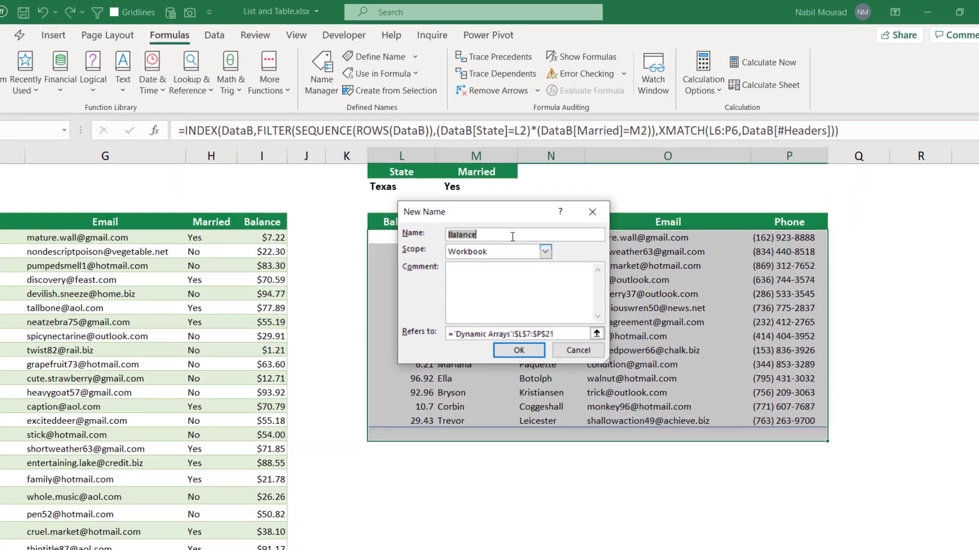
text(Nabil)
key(Tab)
key(Tab)
key(Tab)
drag(489, 241, 683, 286)
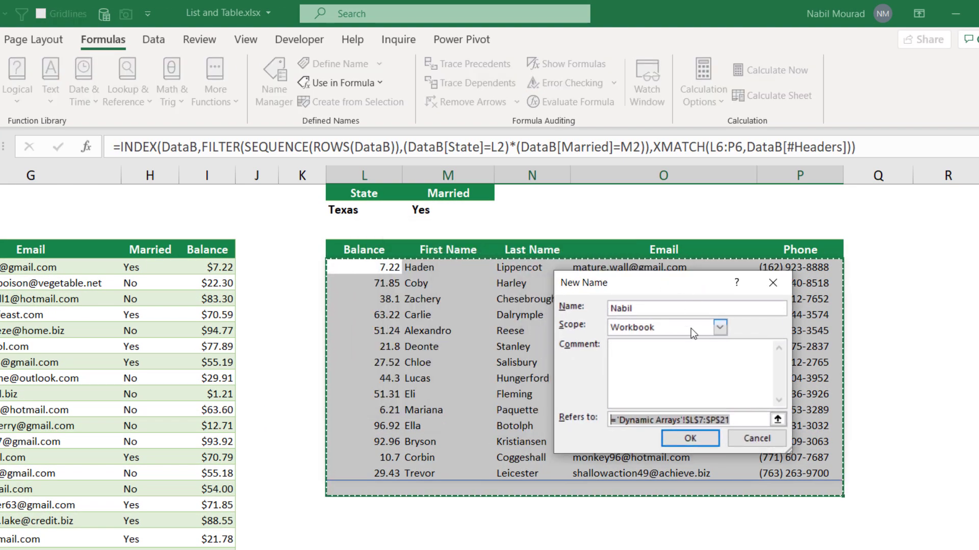
click(390, 268)
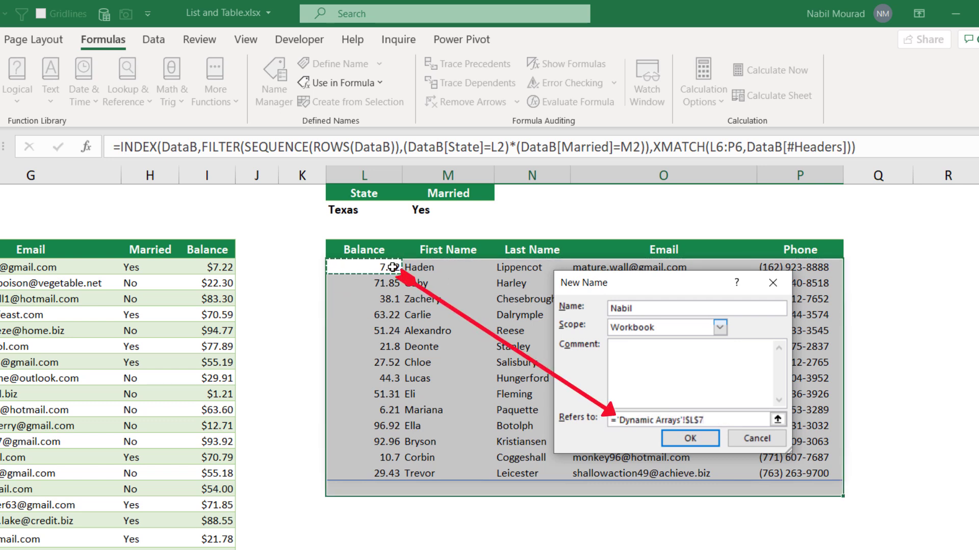
text(#)
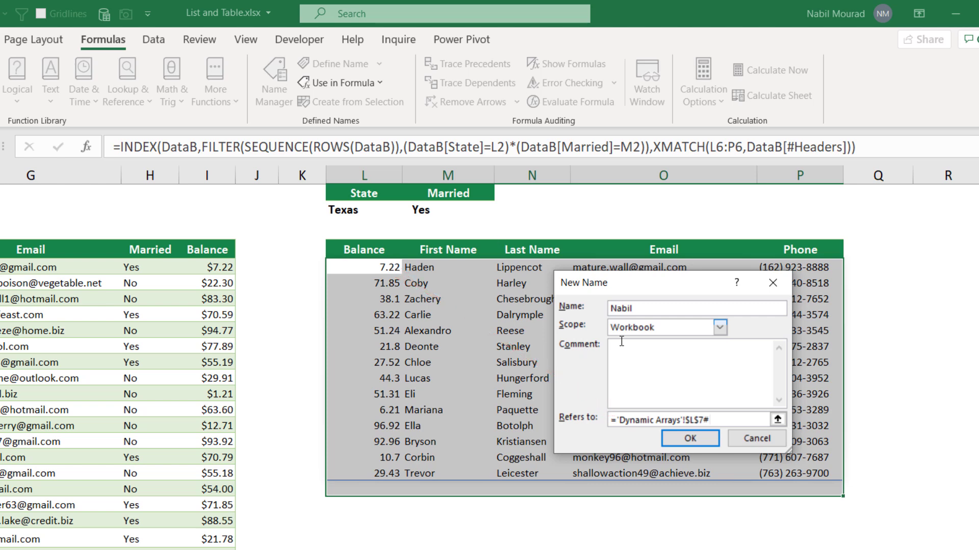
click(710, 440)
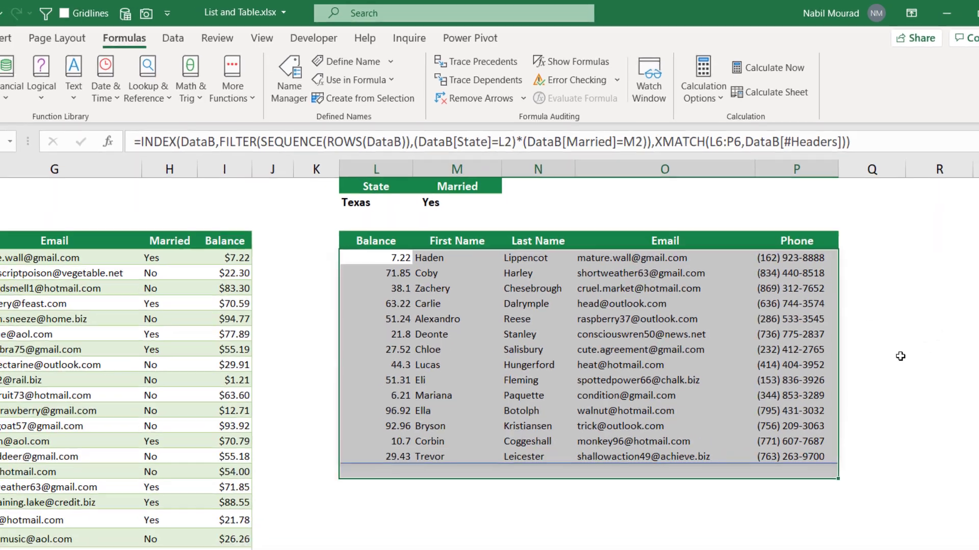
click(883, 379)
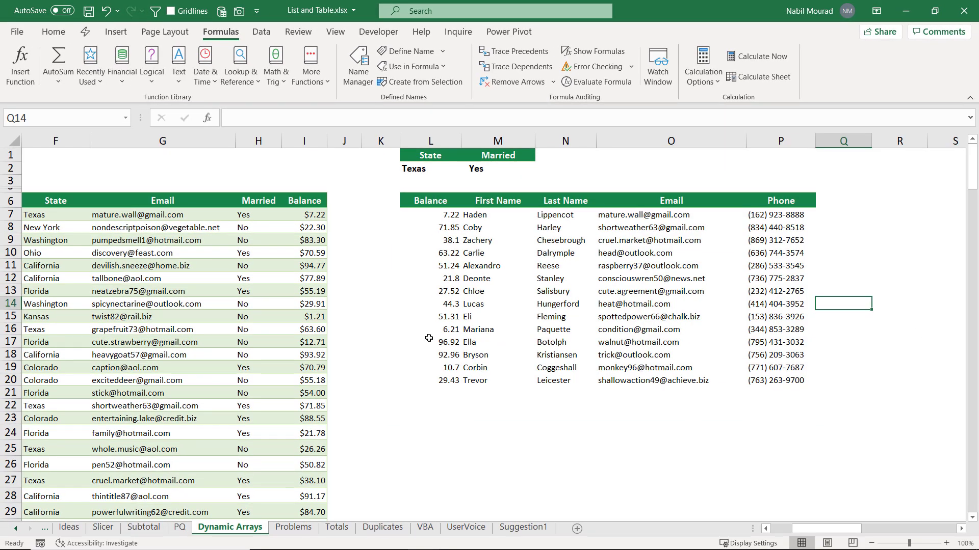
click(772, 531)
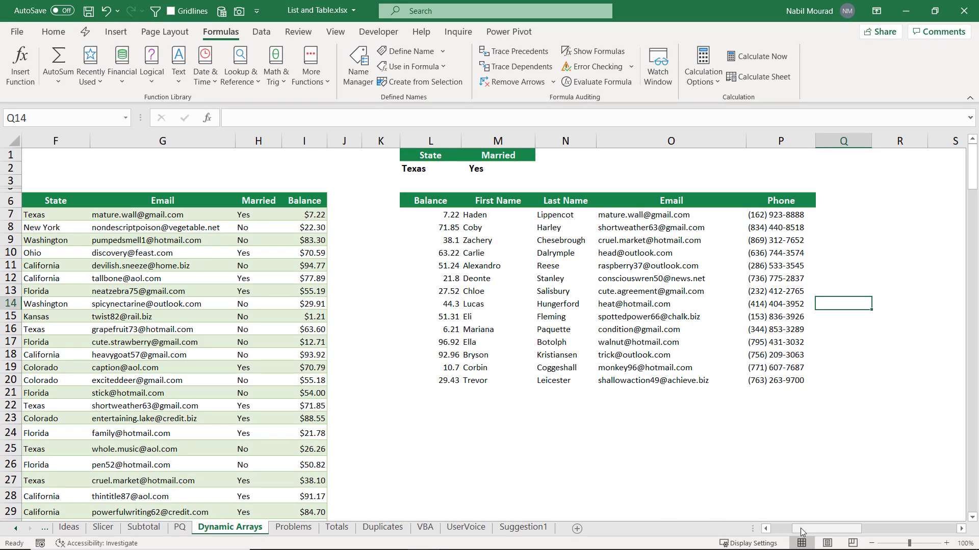
click(133, 256)
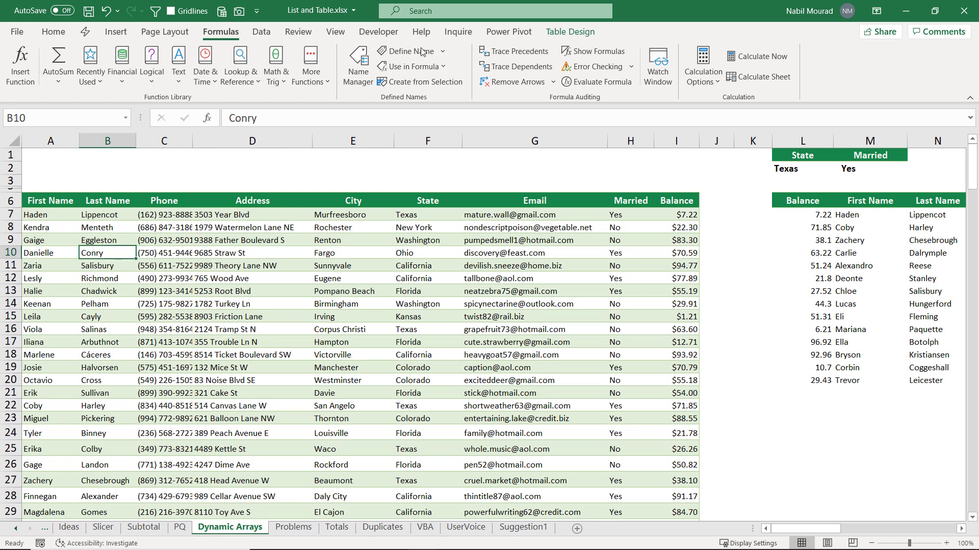
click(556, 36)
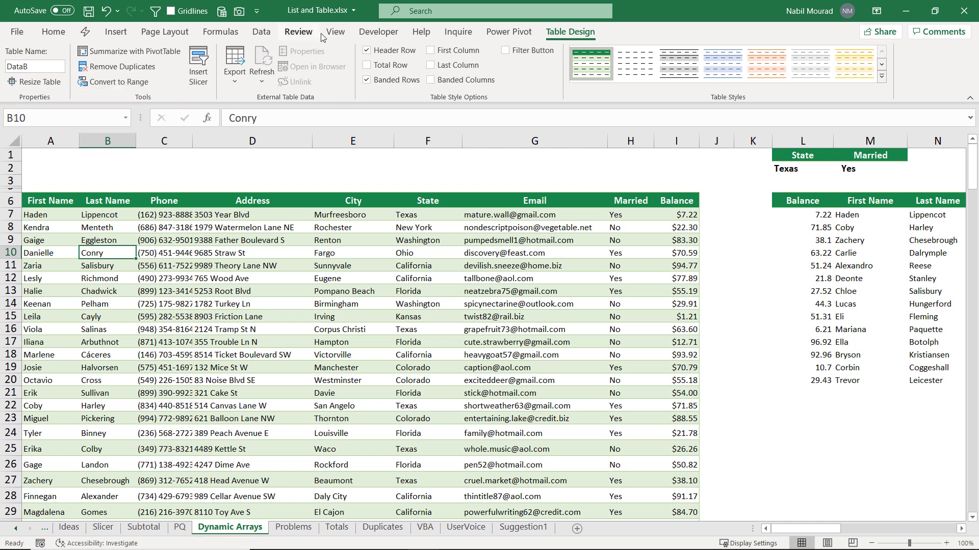
click(262, 34)
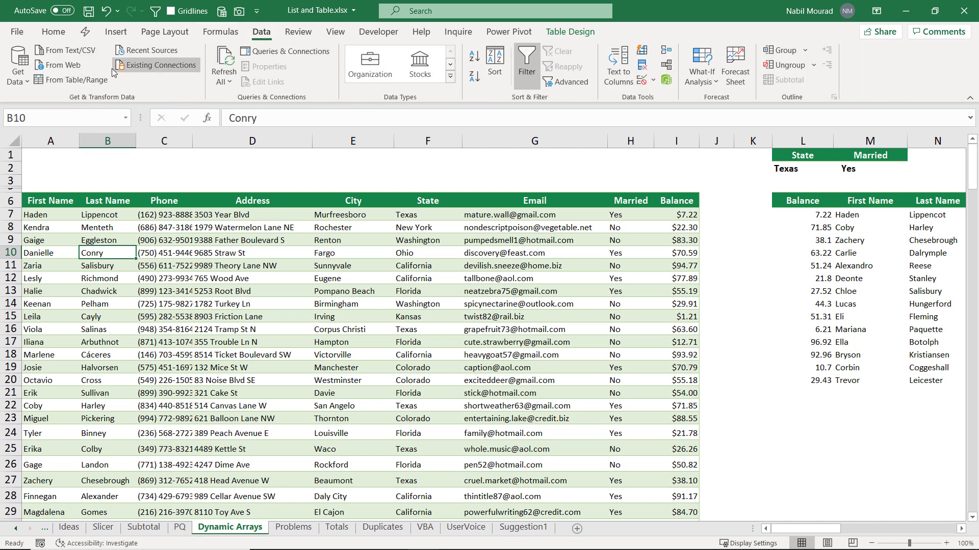
click(85, 80)
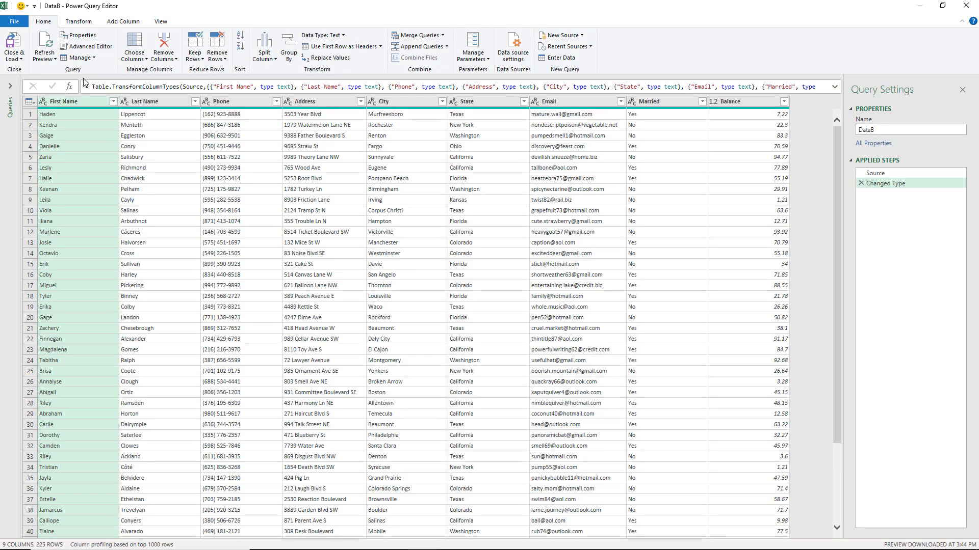
click(885, 174)
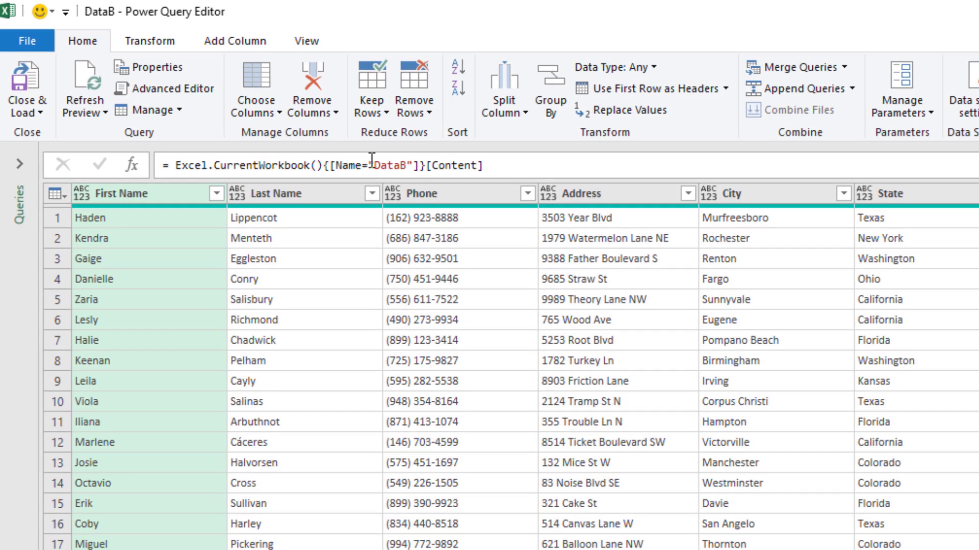
drag(375, 165, 406, 165)
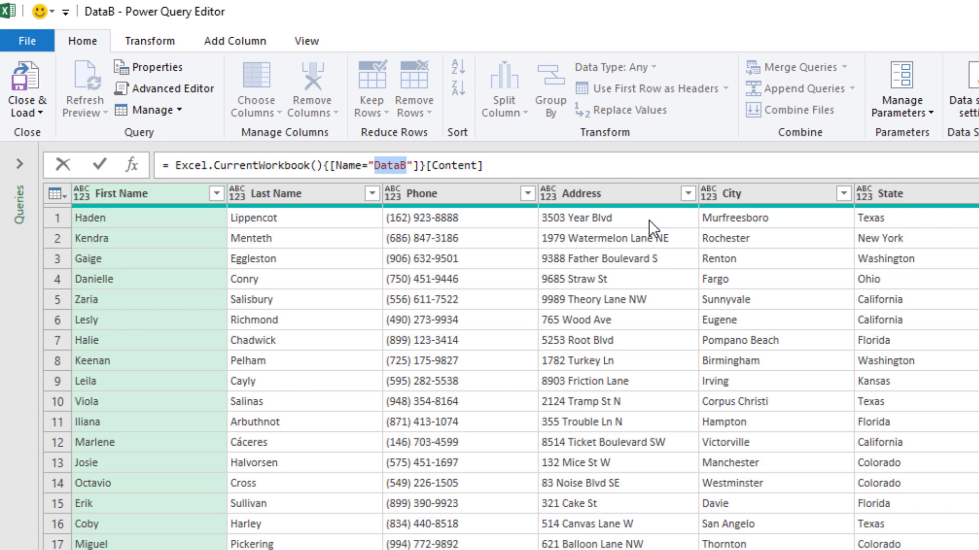
text(Nabil)
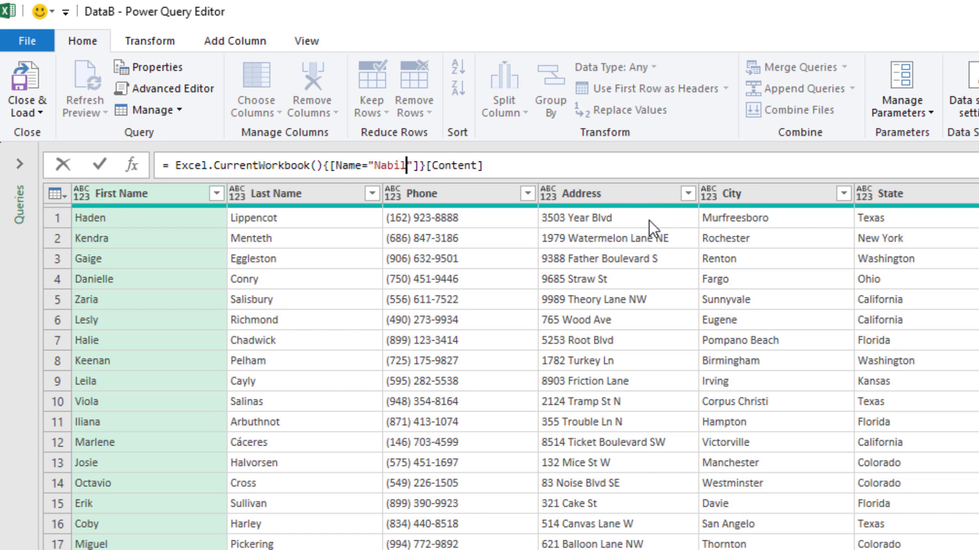
key(Return)
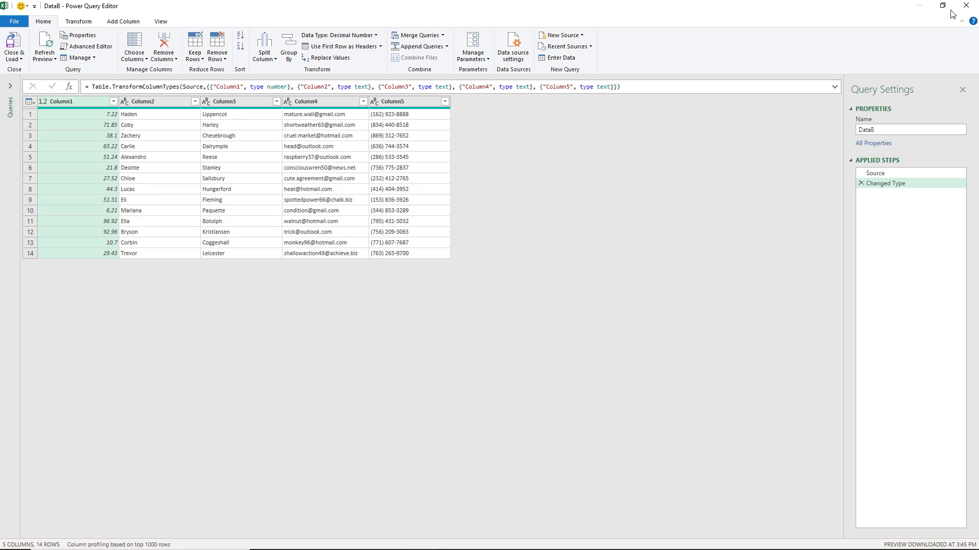
click(965, 6)
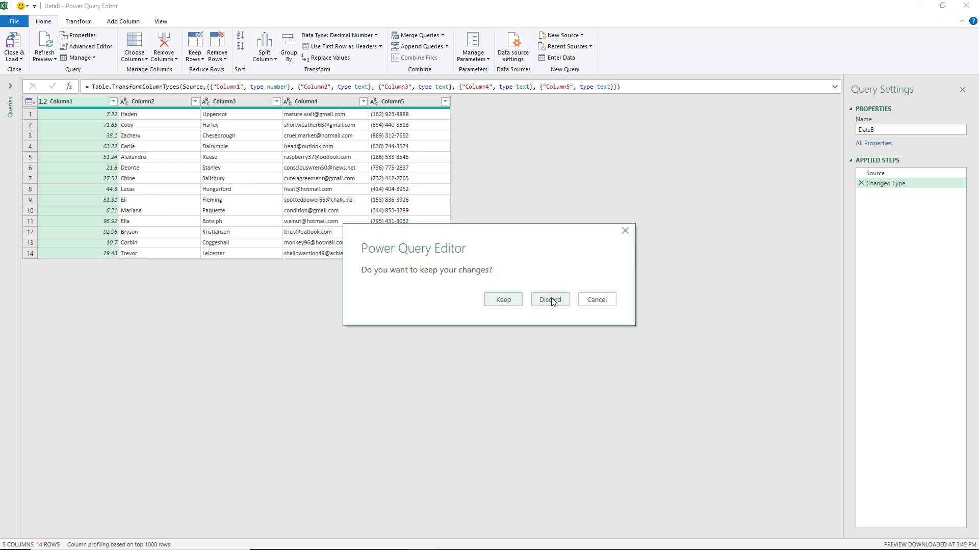
click(550, 300)
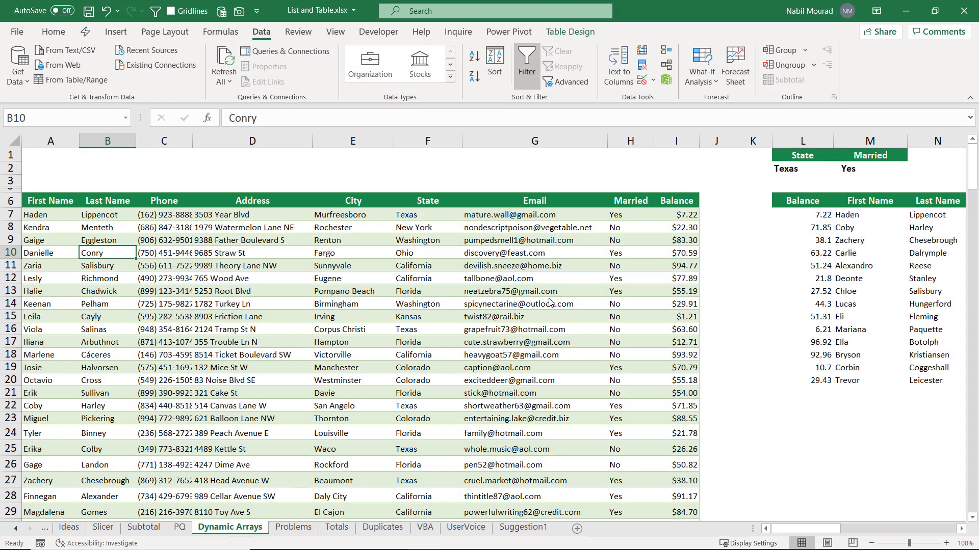
click(296, 528)
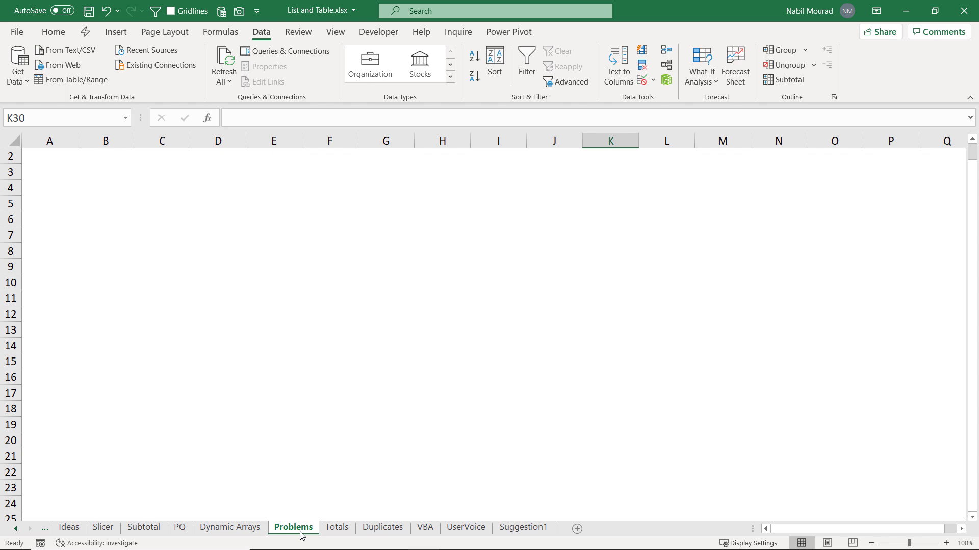
Step: Flip through the Slicer, Subtotal and Dynamic Arrays sheets, ending on the Slicer sheet
click(103, 528)
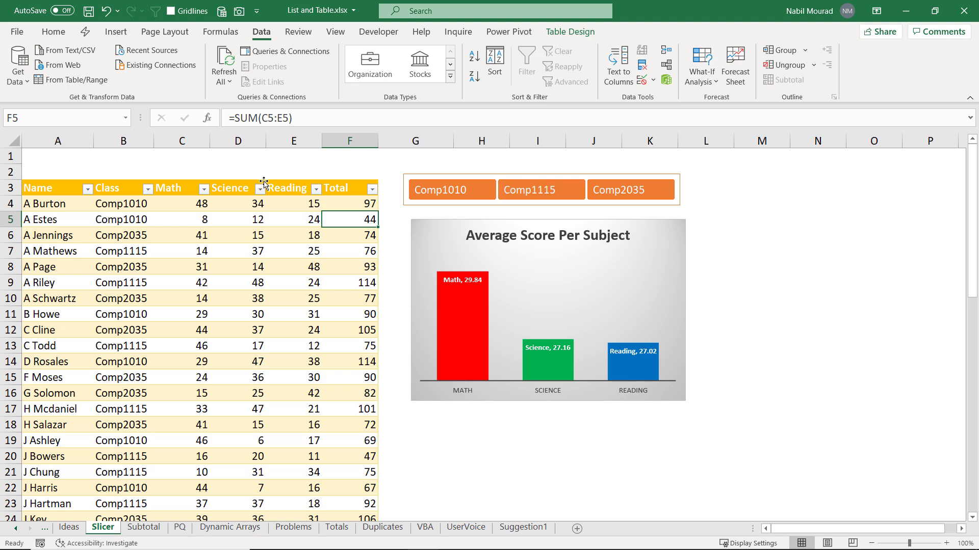
click(146, 528)
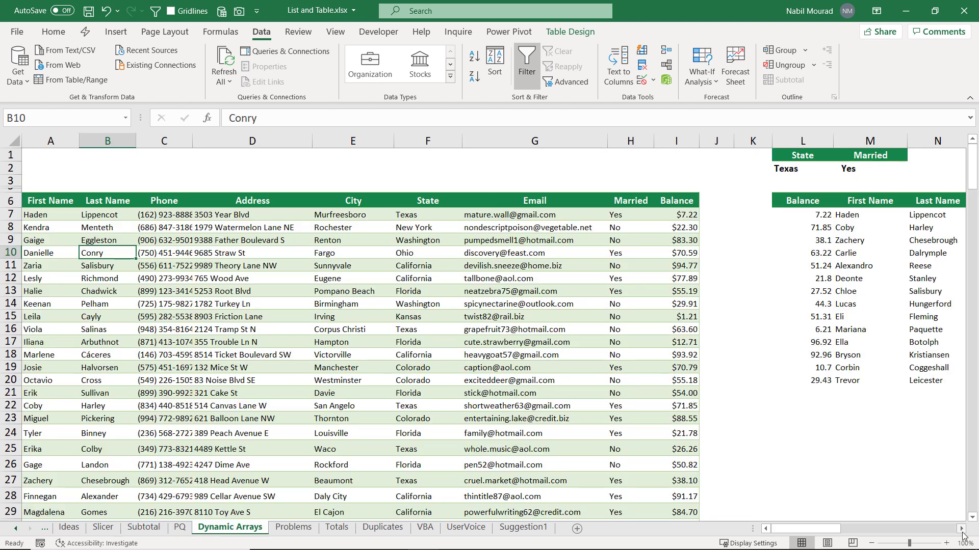
click(962, 530)
click(962, 530)
click(961, 531)
click(962, 530)
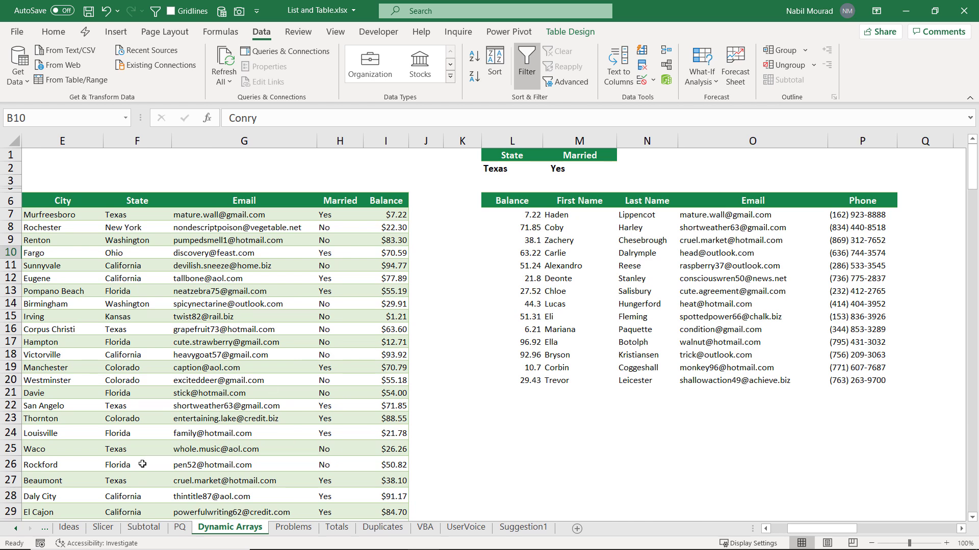
click(105, 529)
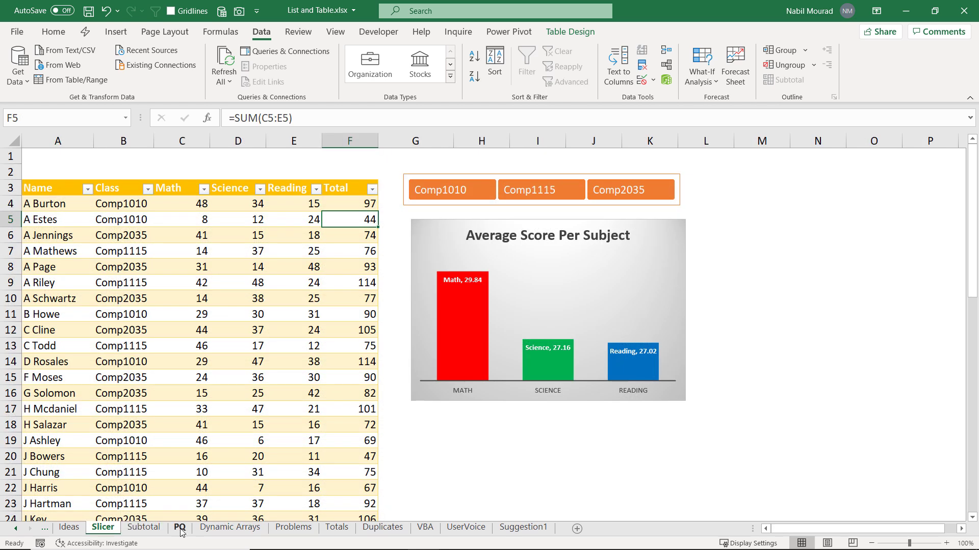
key(shift)
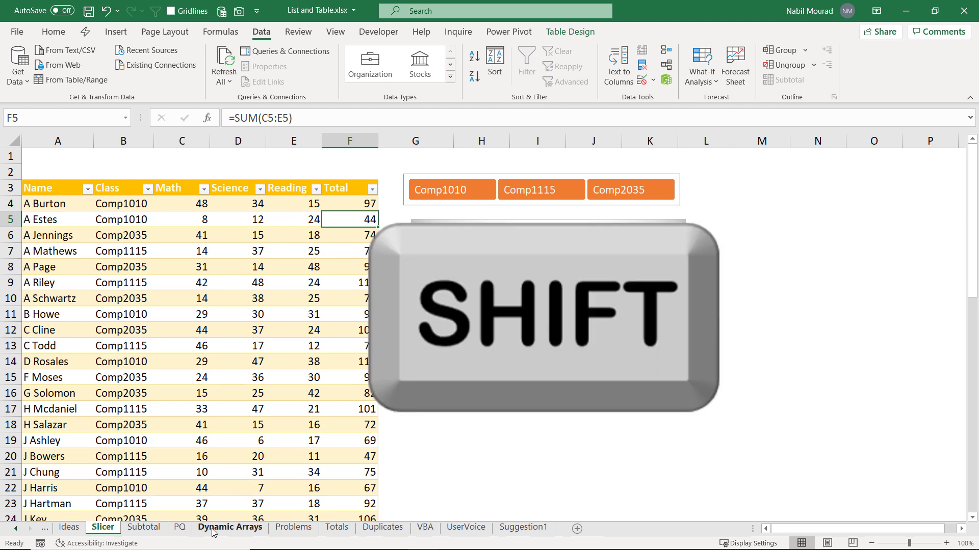
Step: Group the Slicer through Dynamic Arrays sheets and set Move or Copy to copy them into a new workbook
shift+click(214, 529)
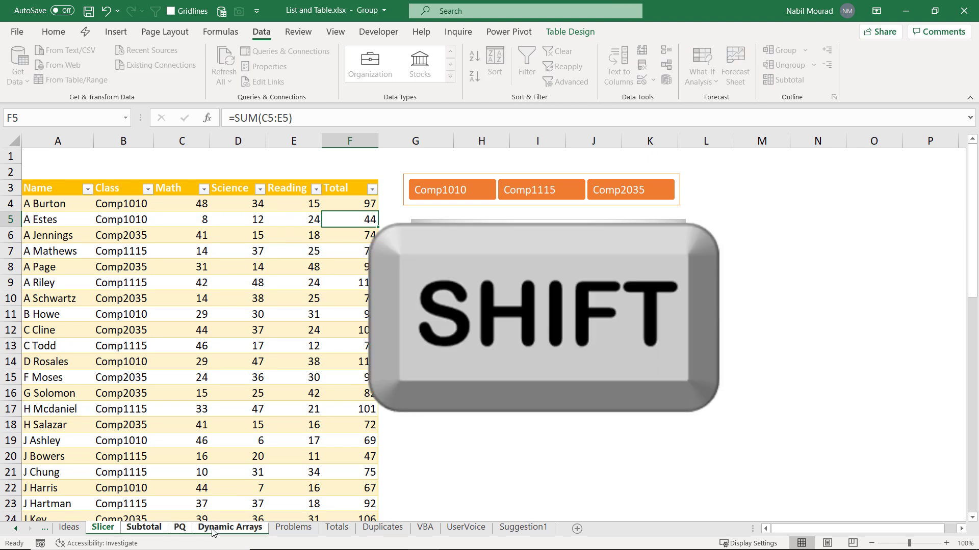
right_click(212, 530)
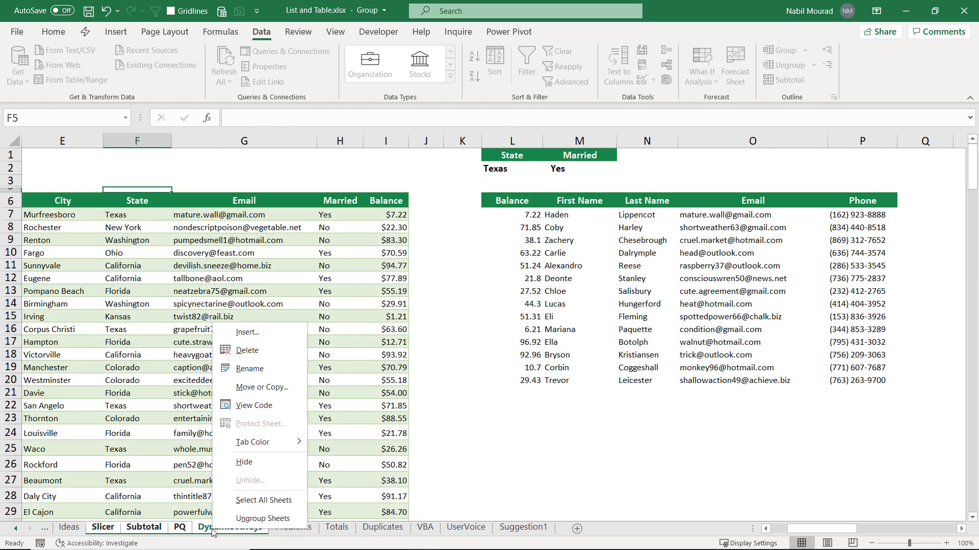
click(258, 389)
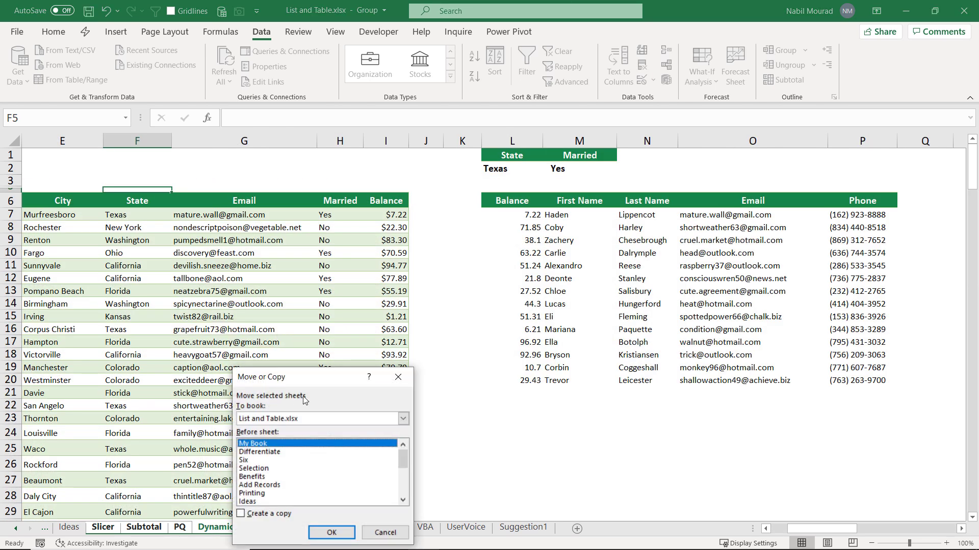
drag(342, 377, 443, 241)
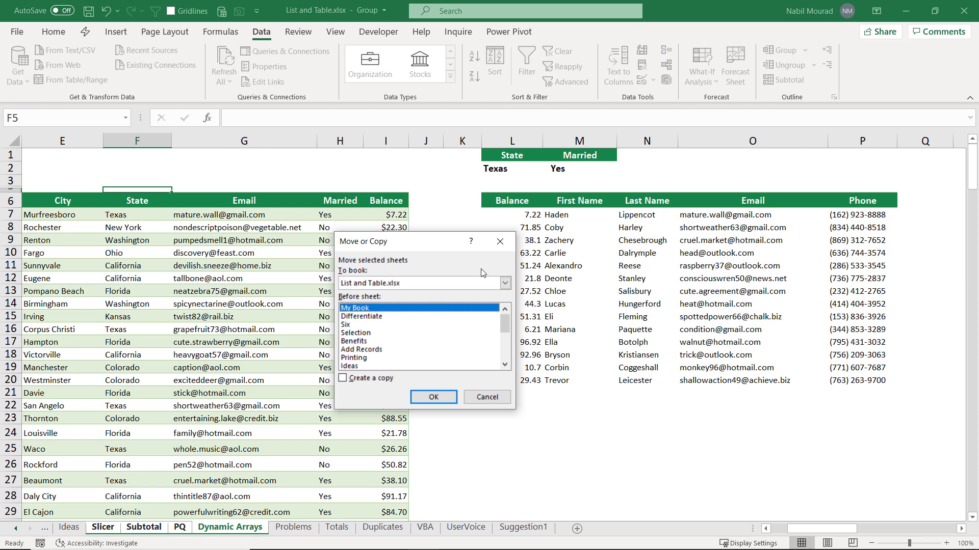
click(504, 283)
click(366, 295)
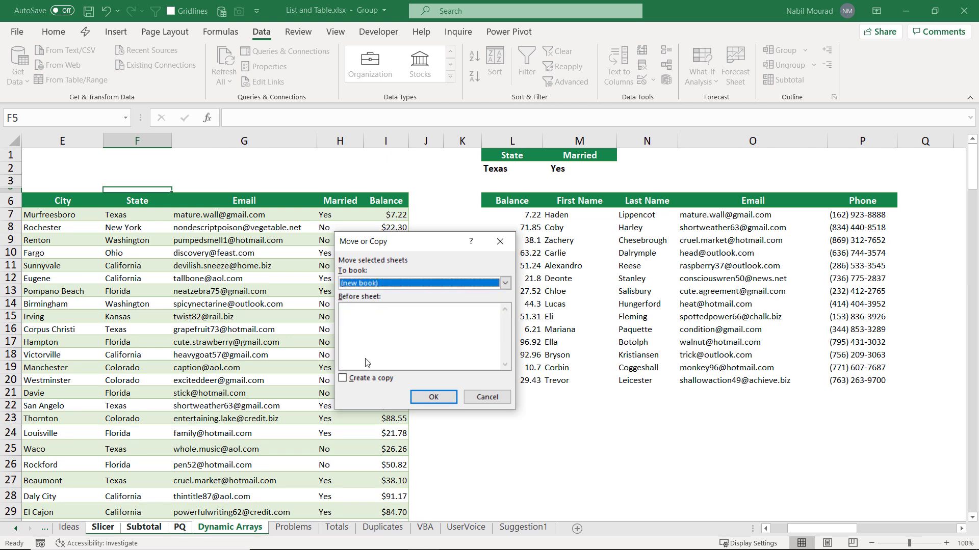
click(342, 378)
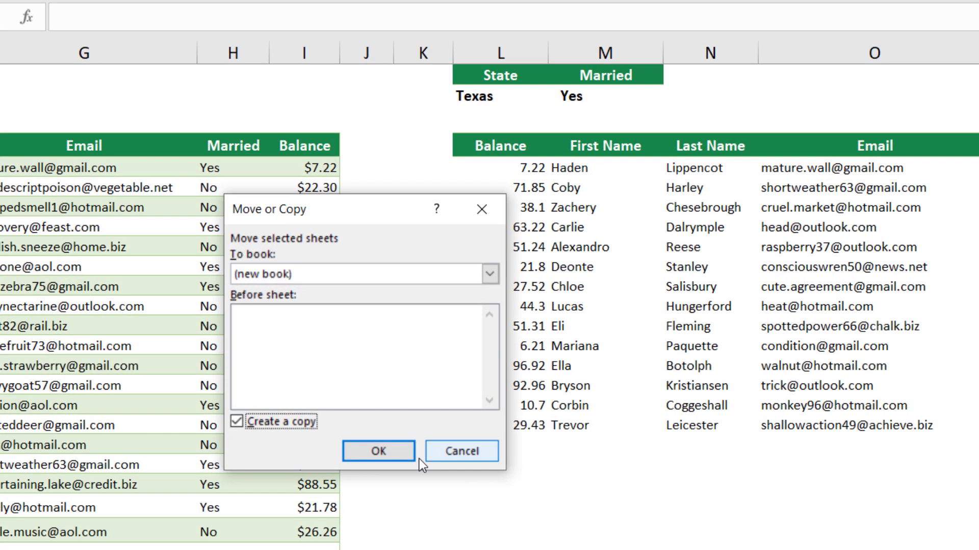
Step: Confirm the copy, dismiss the grouped-sheets-with-tables warning, and switch to the Problems sheet
click(452, 403)
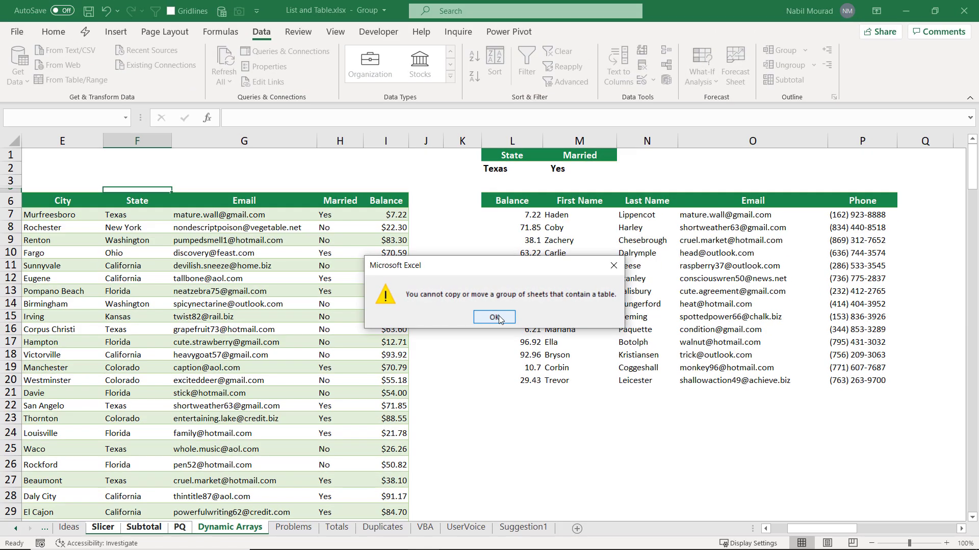
click(481, 330)
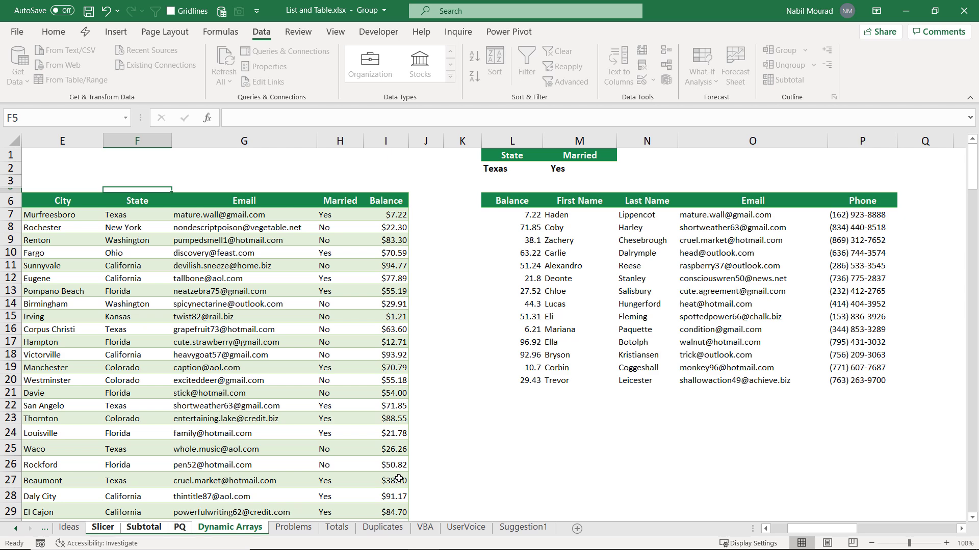
click(294, 529)
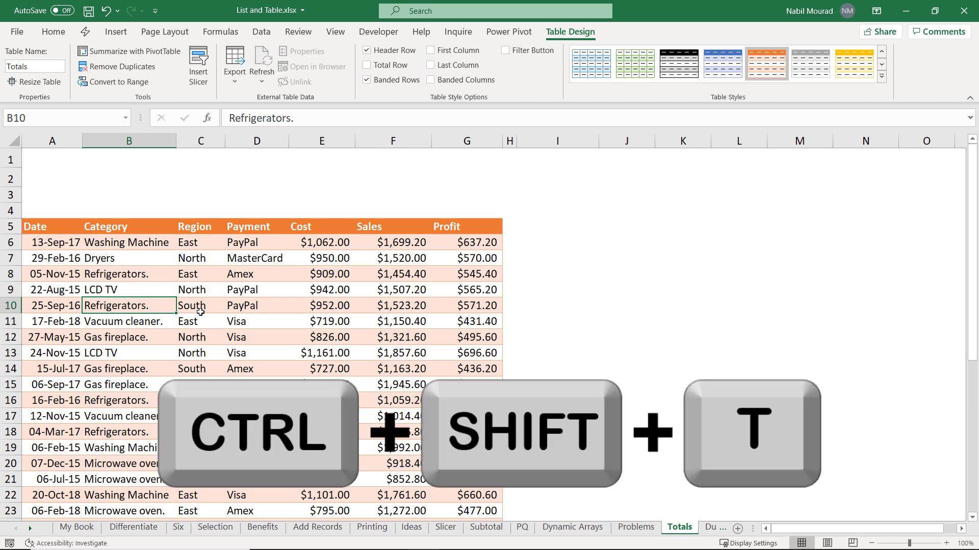
Step: Add a Total Row to the Totals table and set Sales and Cost totals to Sum ($45,152.00, $28,220.00)
key(ctrl+shift+t)
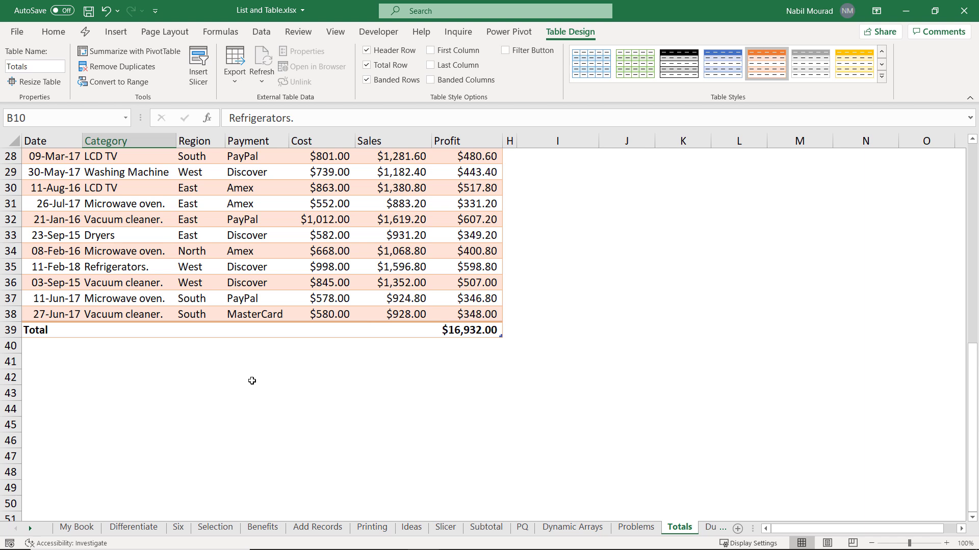
click(468, 328)
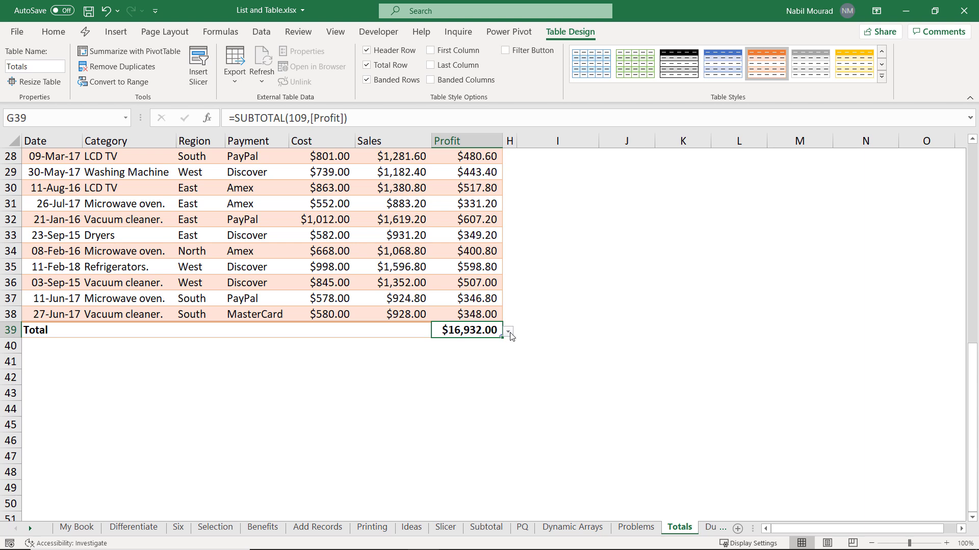
click(509, 330)
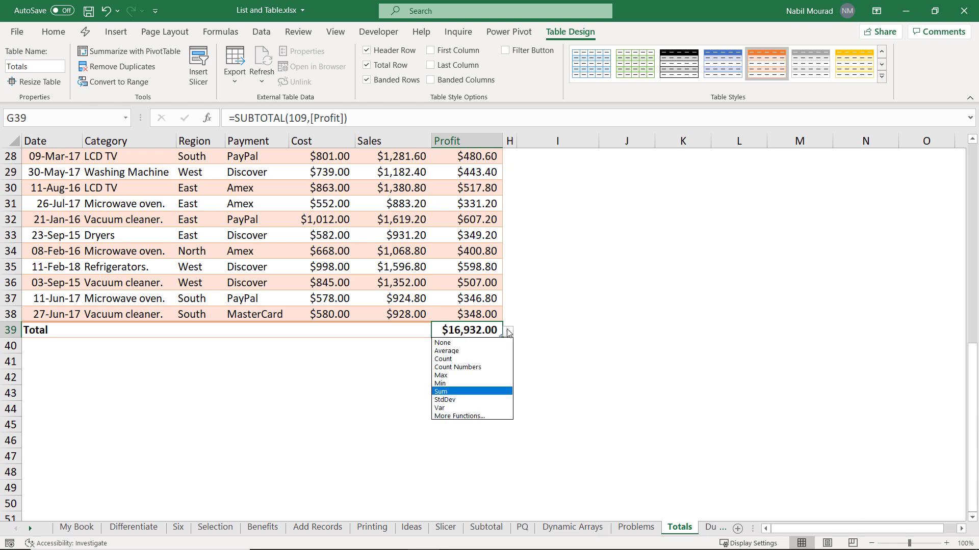
click(508, 332)
click(392, 328)
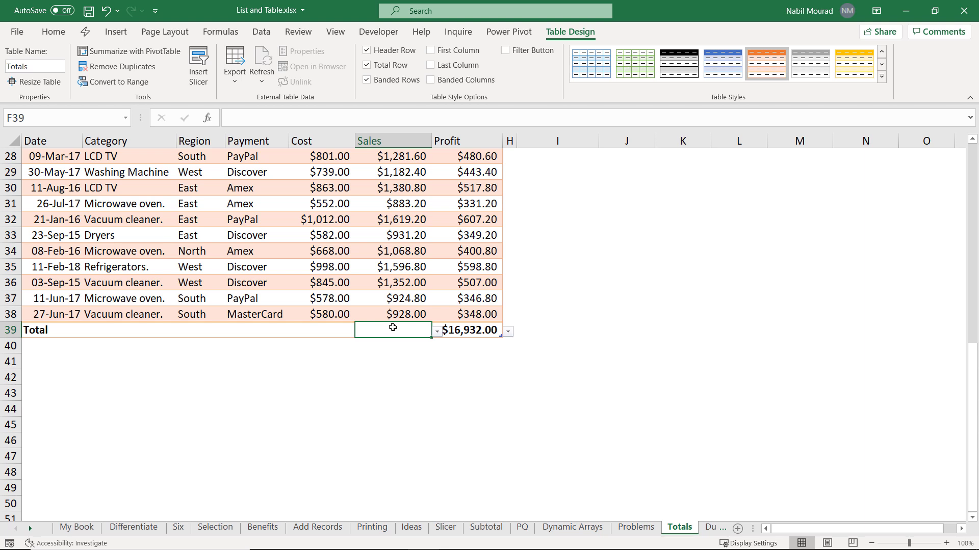
key(alt+Down)
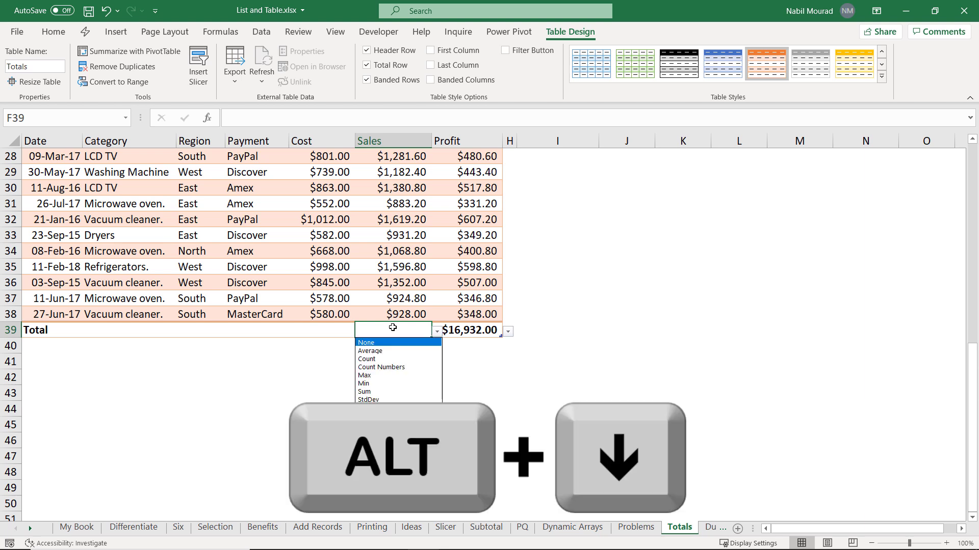
click(371, 394)
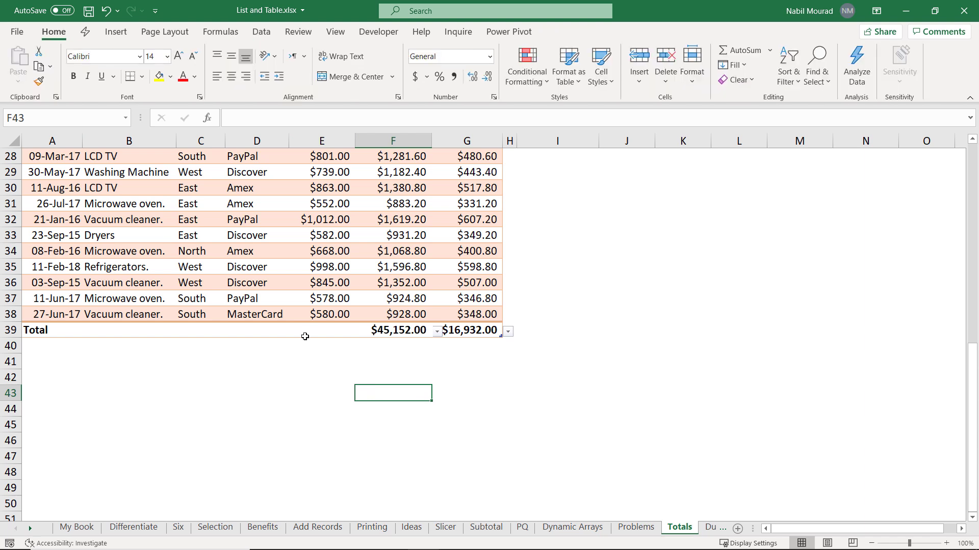
click(329, 326)
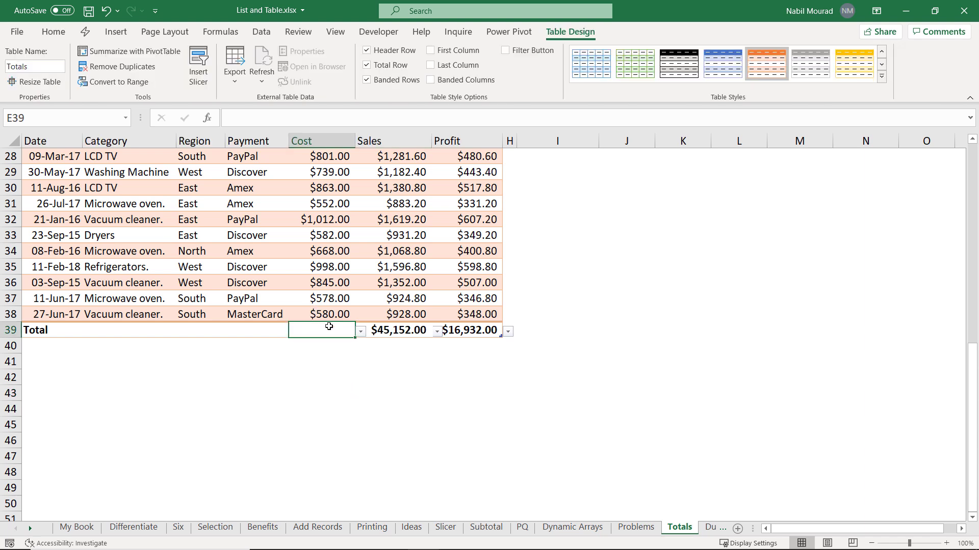
key(alt+Down)
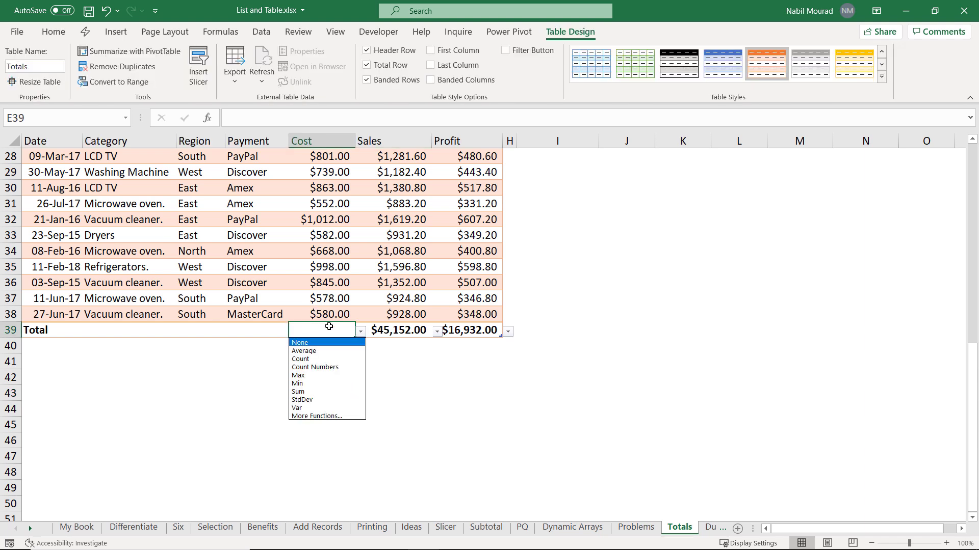
click(316, 391)
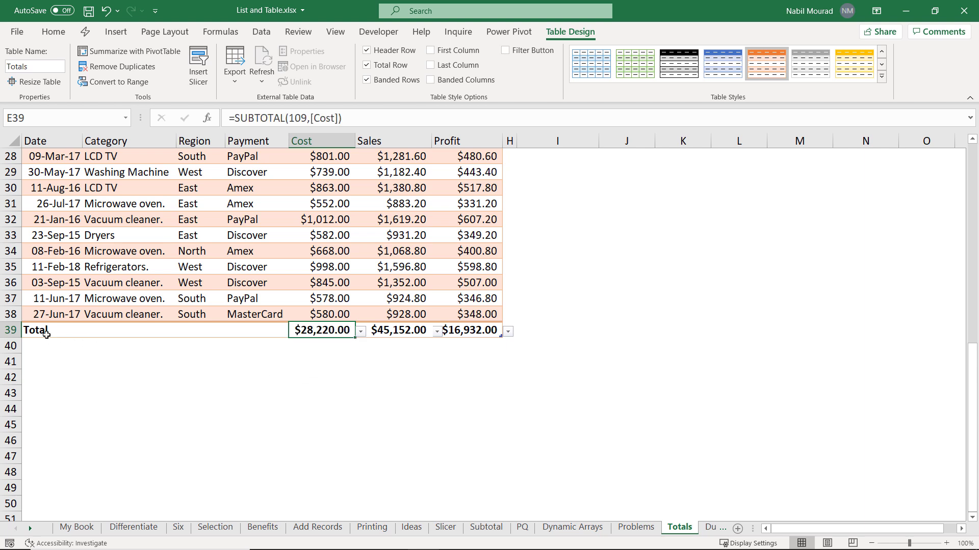
click(28, 330)
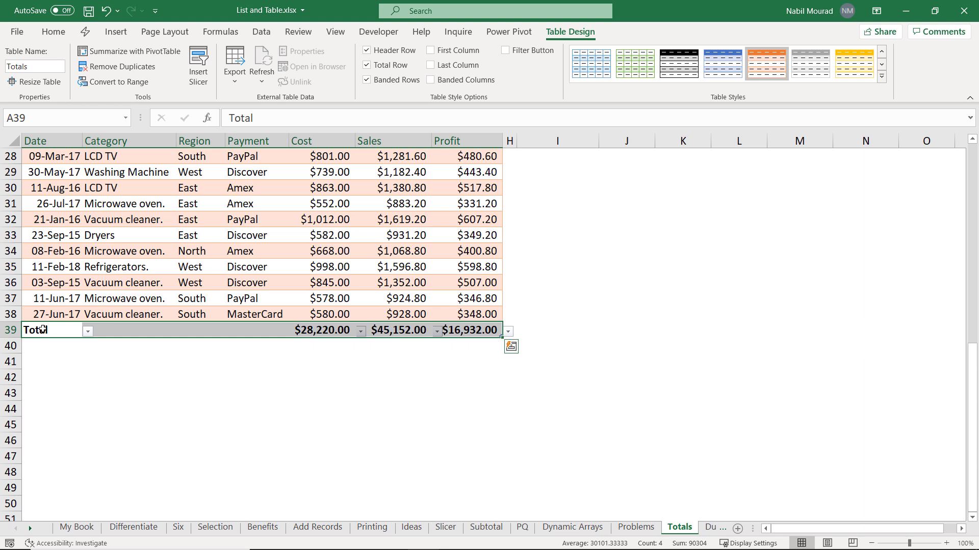
Step: Cut the totals row and paste it into row 1 above the Totals table's header
key(ctrl+x)
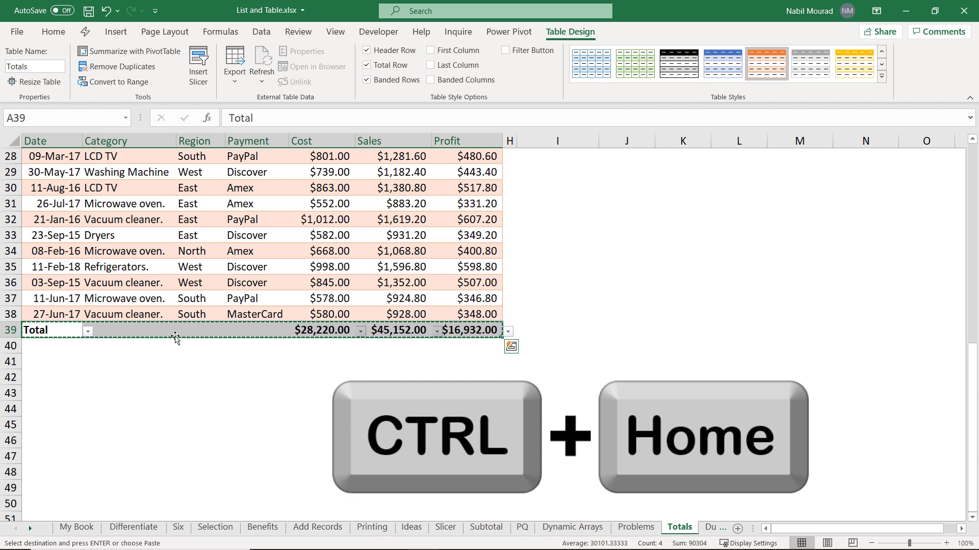
key(ctrl+Home)
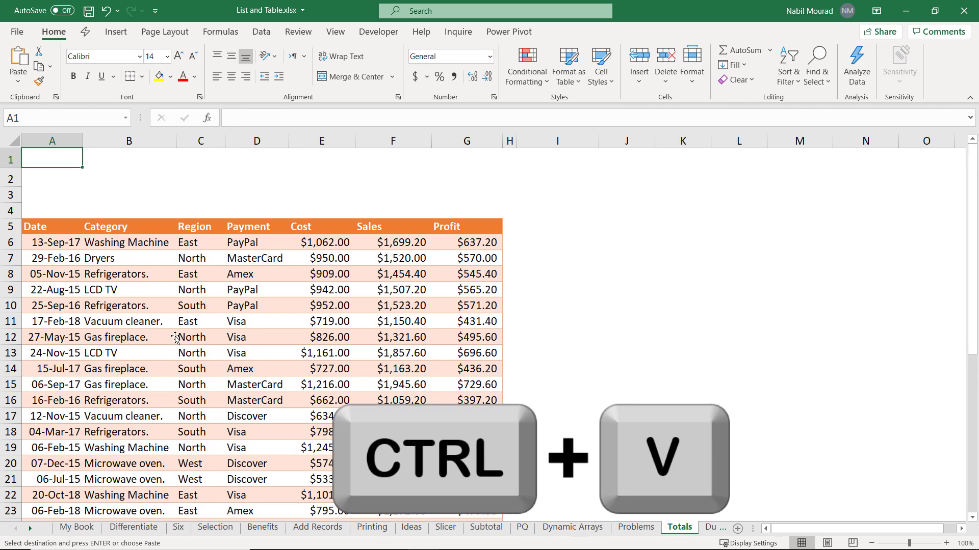
key(ctrl+v)
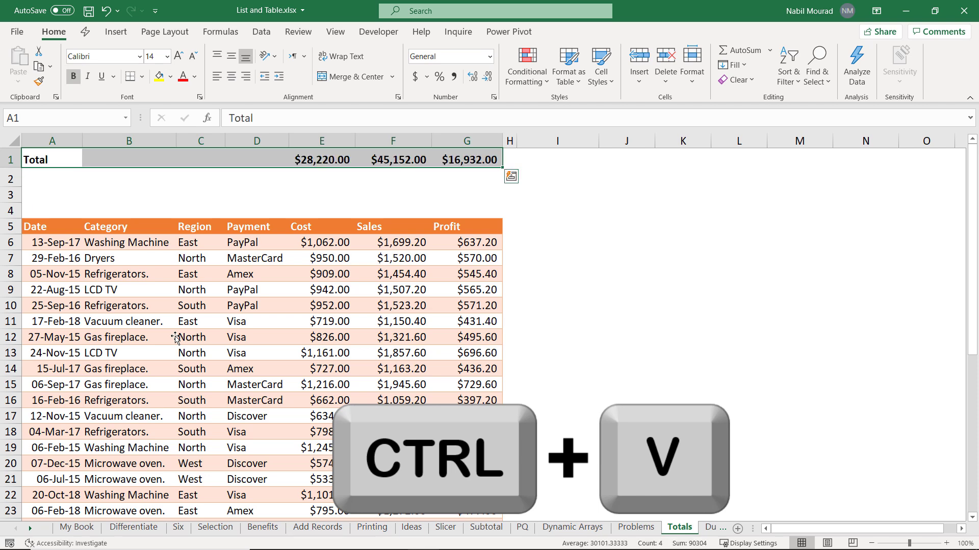
click(47, 162)
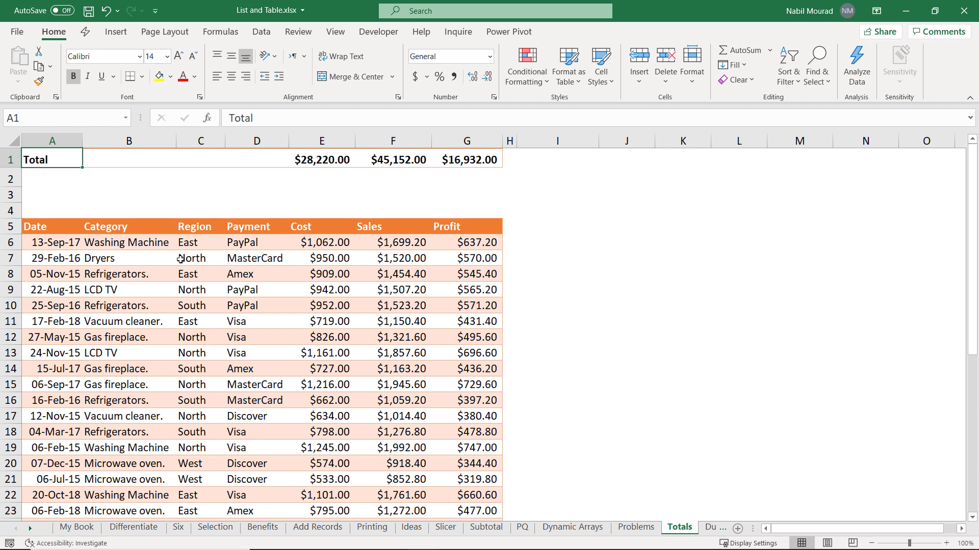
click(129, 253)
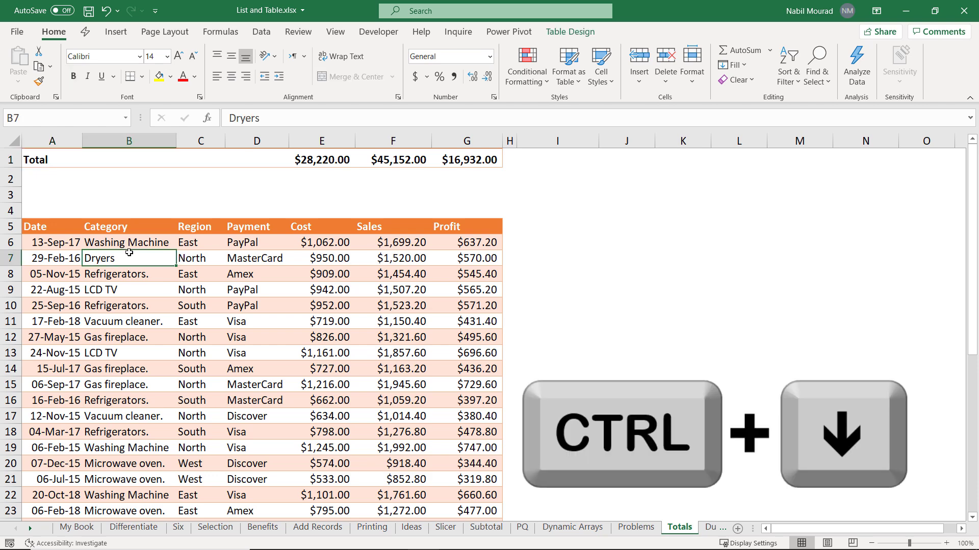
key(ctrl+Down)
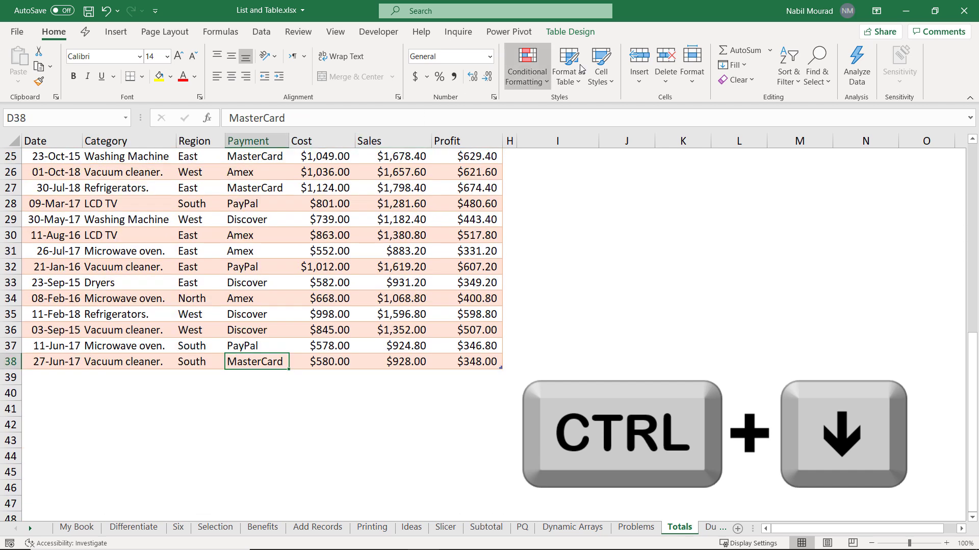
Step: Re-enable Total Row and set Profit, Sales and Cost totals to Average ($513.09, $1,368.24, $855.15)
click(572, 31)
click(367, 65)
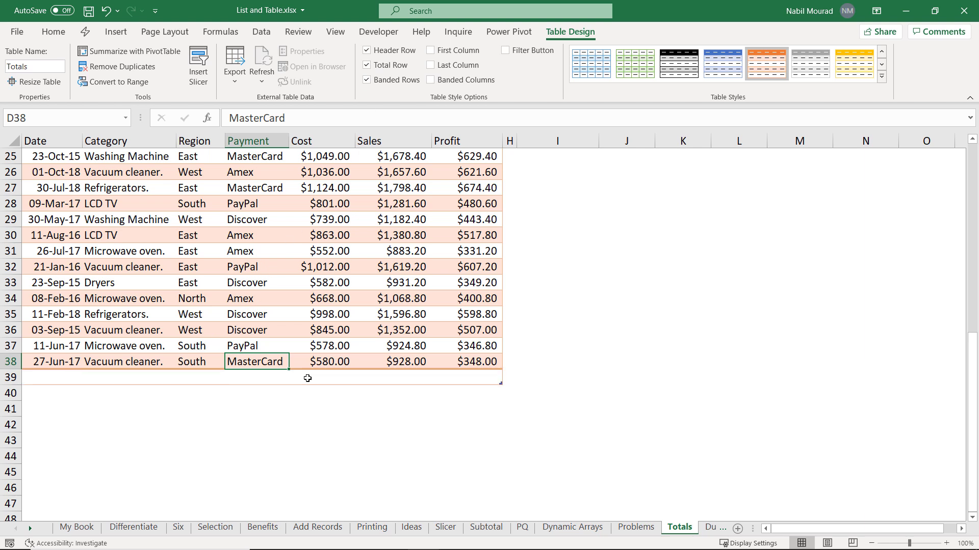
click(470, 380)
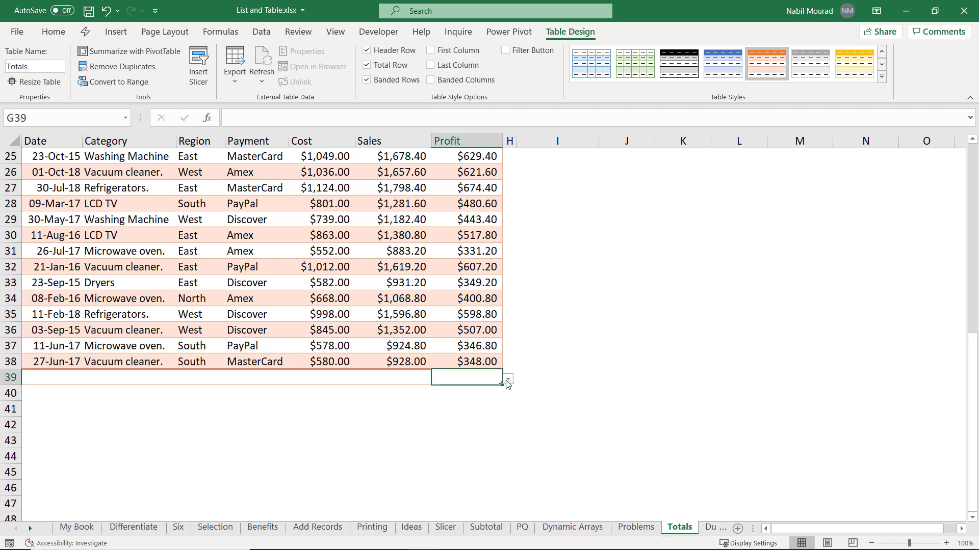
click(508, 379)
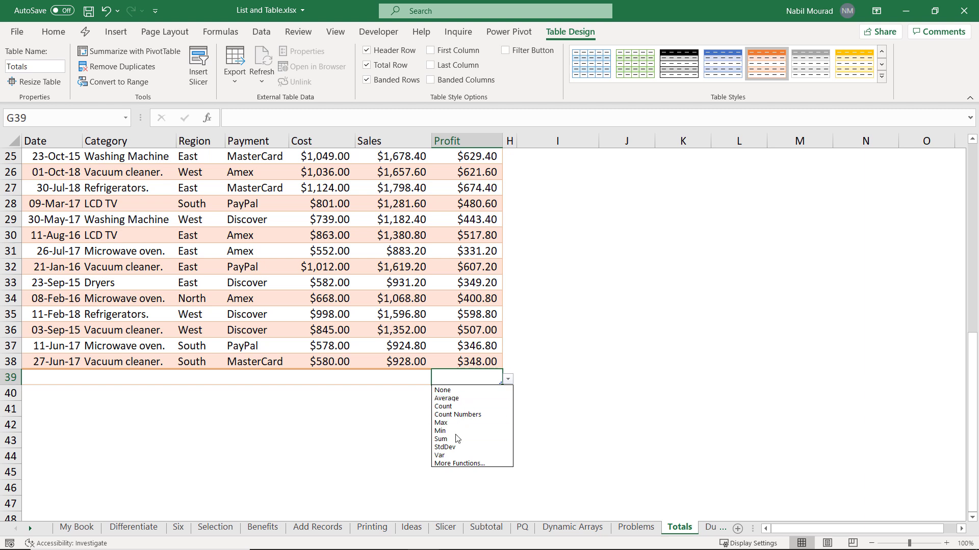
click(454, 398)
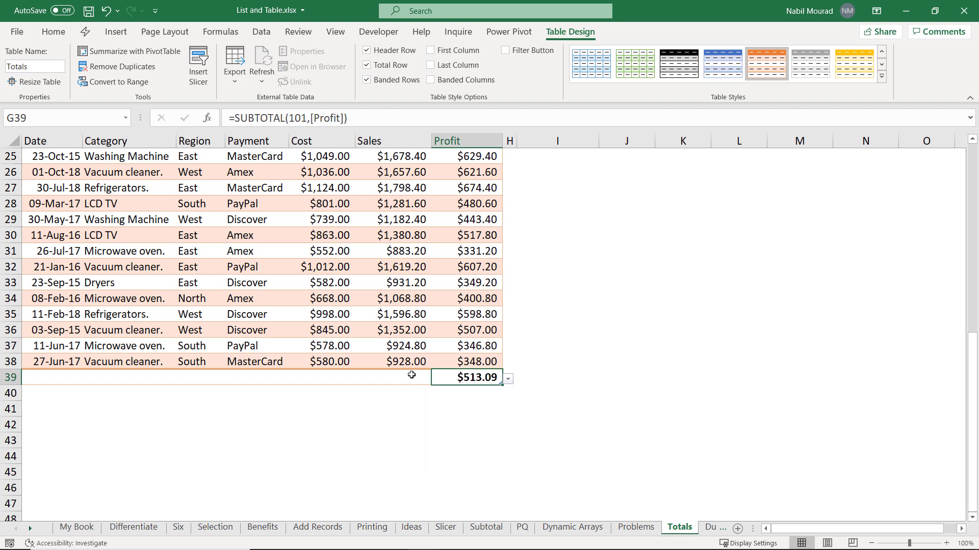
click(409, 377)
click(437, 379)
click(395, 398)
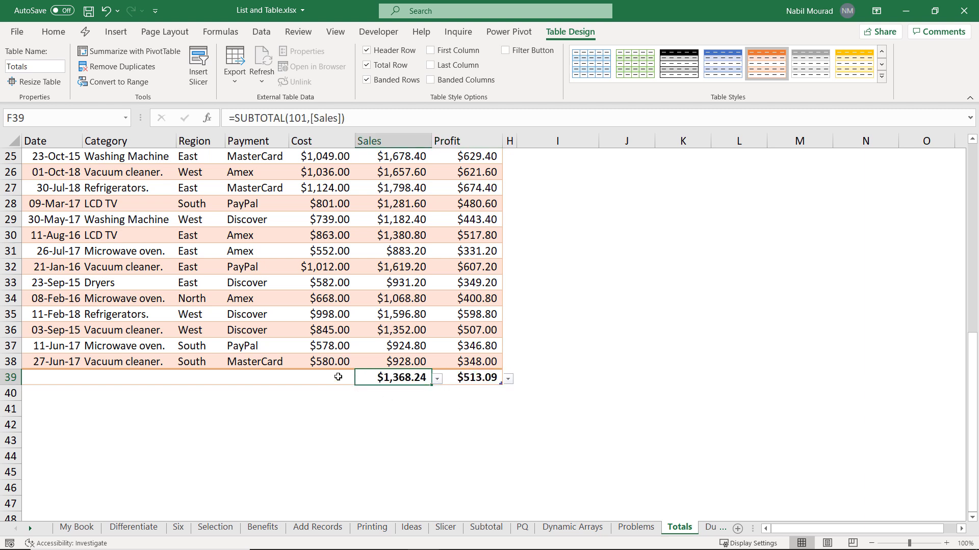
click(343, 378)
click(360, 379)
click(326, 398)
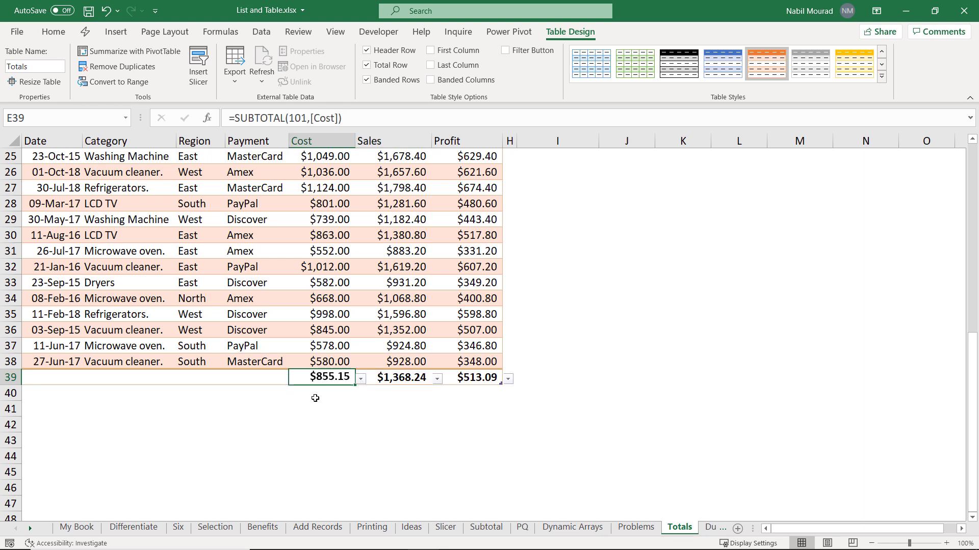
click(30, 375)
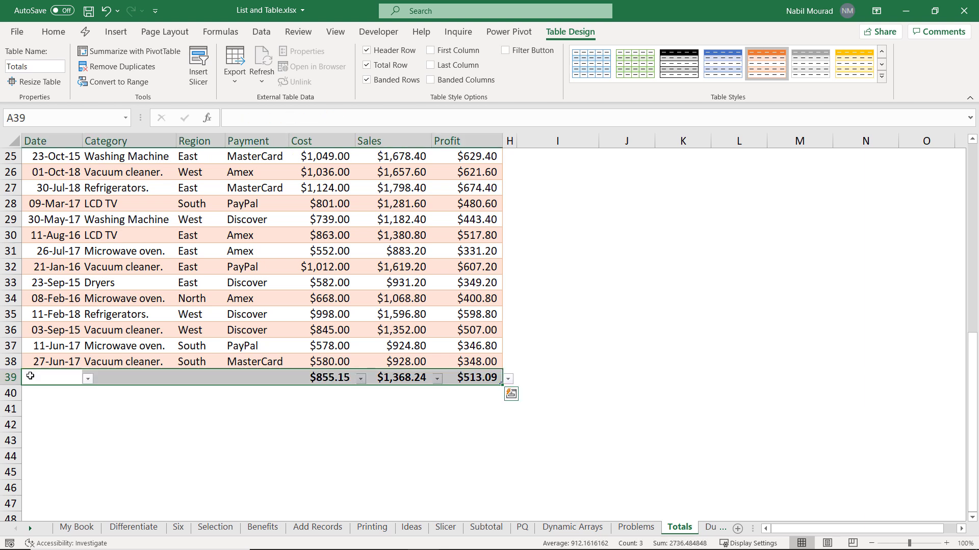
Step: Cut the averages total row, paste it into row 2, and label A2 'Average'
key(ctrl+x)
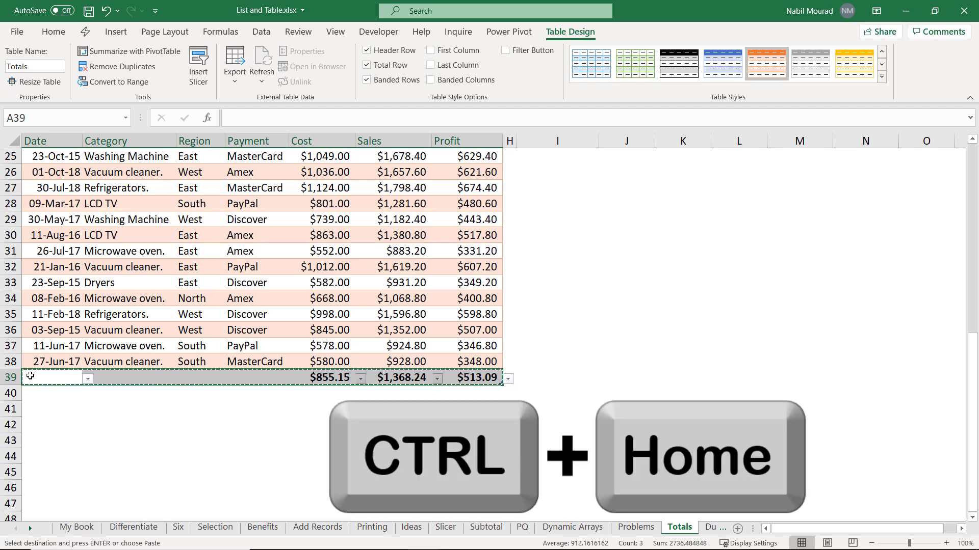
key(ctrl+Home)
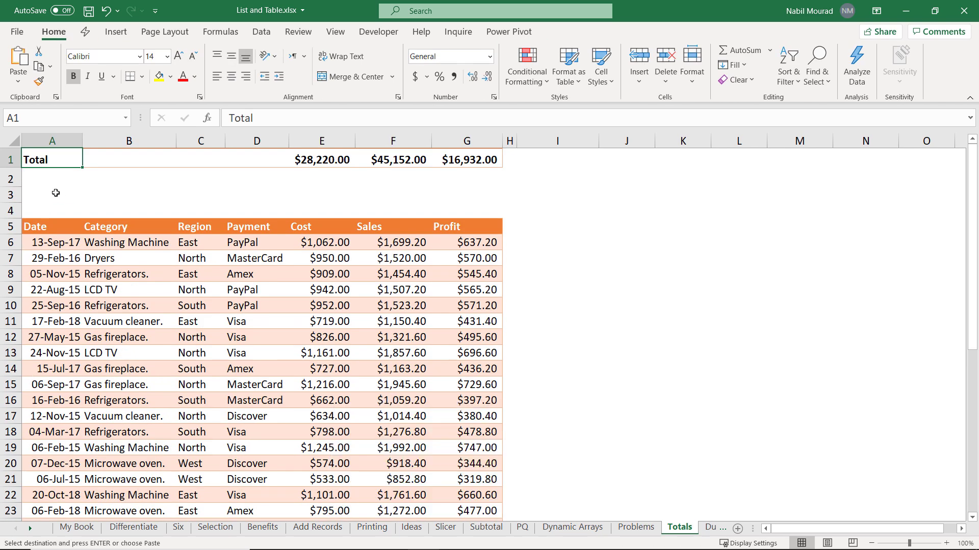
click(58, 173)
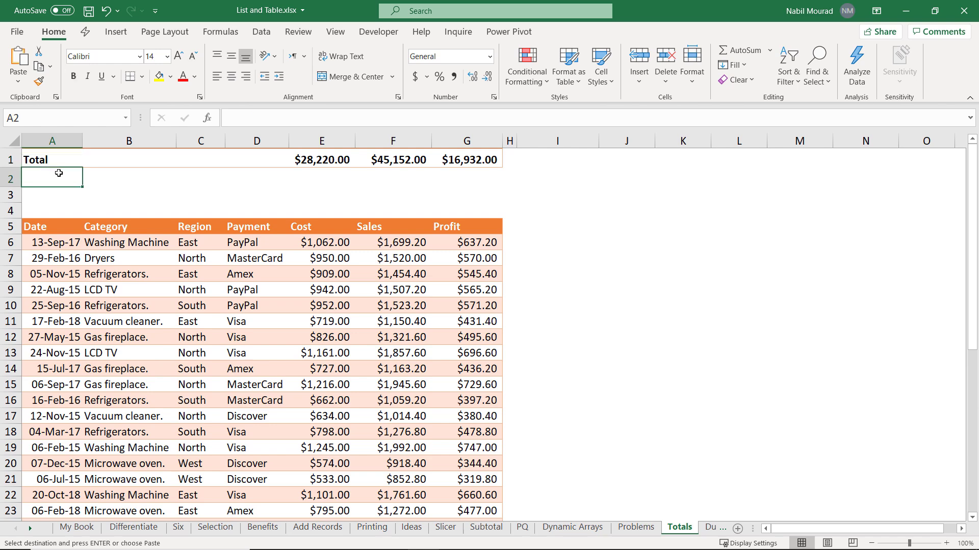
key(ctrl+v)
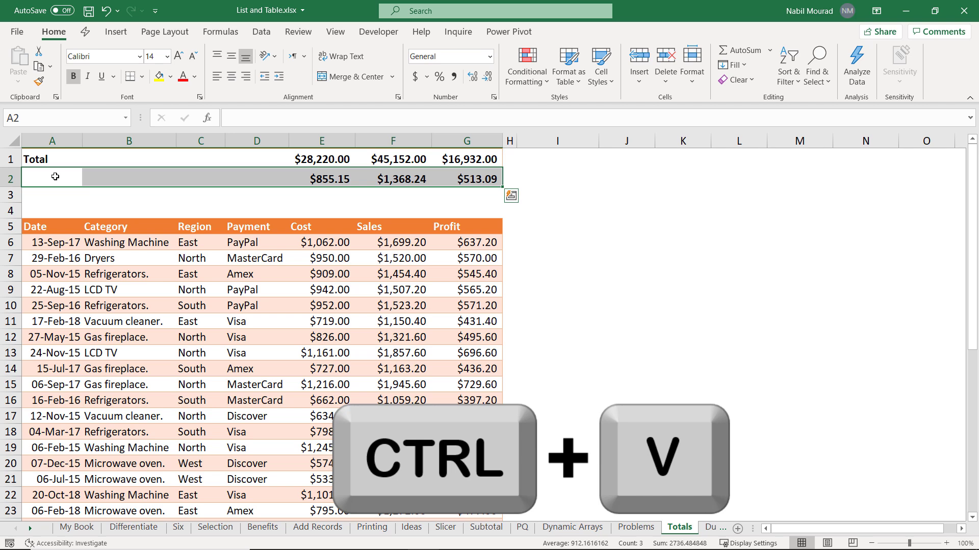
click(55, 176)
text(A)
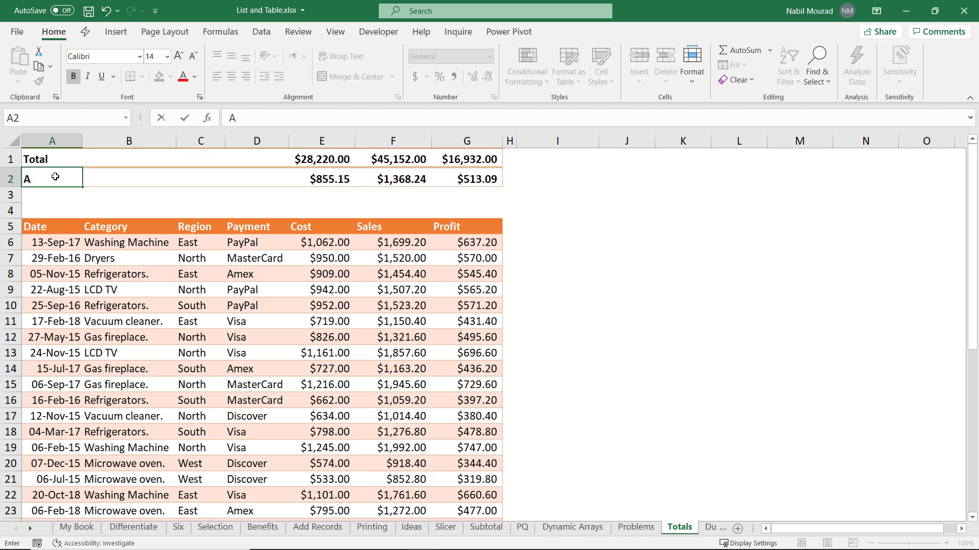
text(verage)
key(Return)
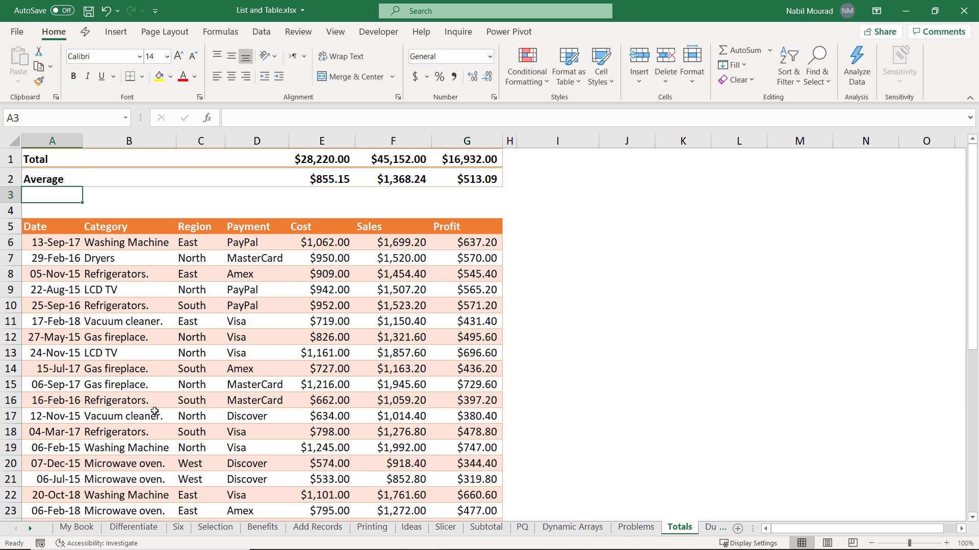
click(67, 290)
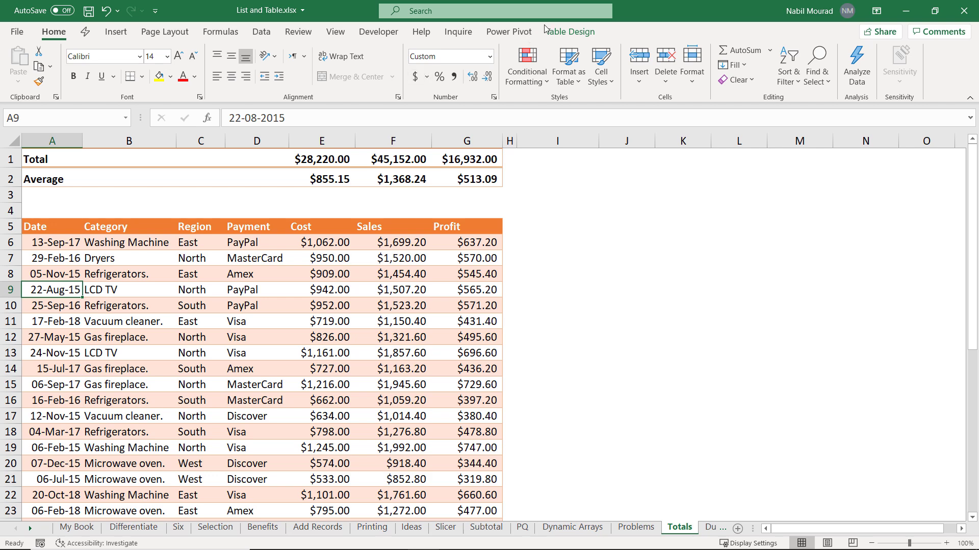
Step: Turn on the table's Total Row and set the Profit total to Max ($747.00)
click(562, 35)
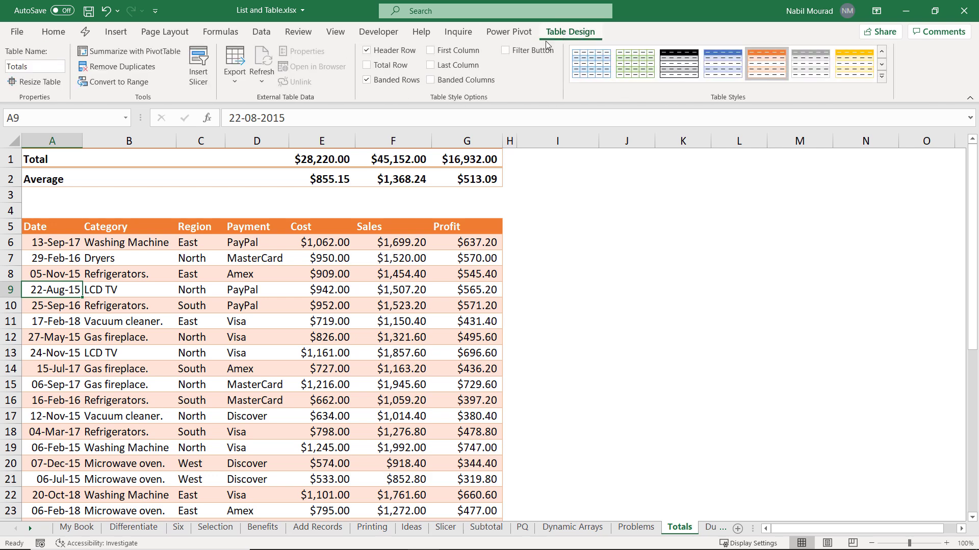
click(367, 65)
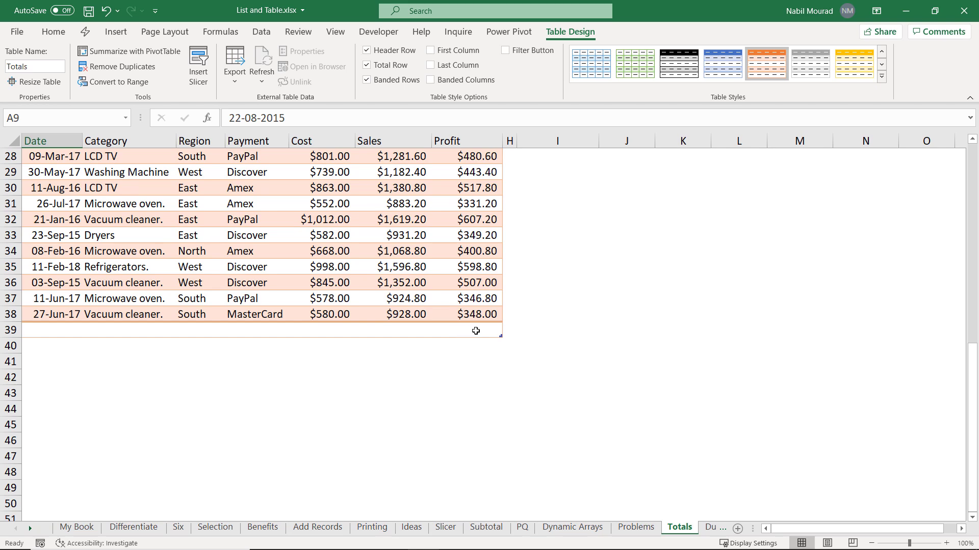
click(476, 331)
click(508, 331)
click(449, 383)
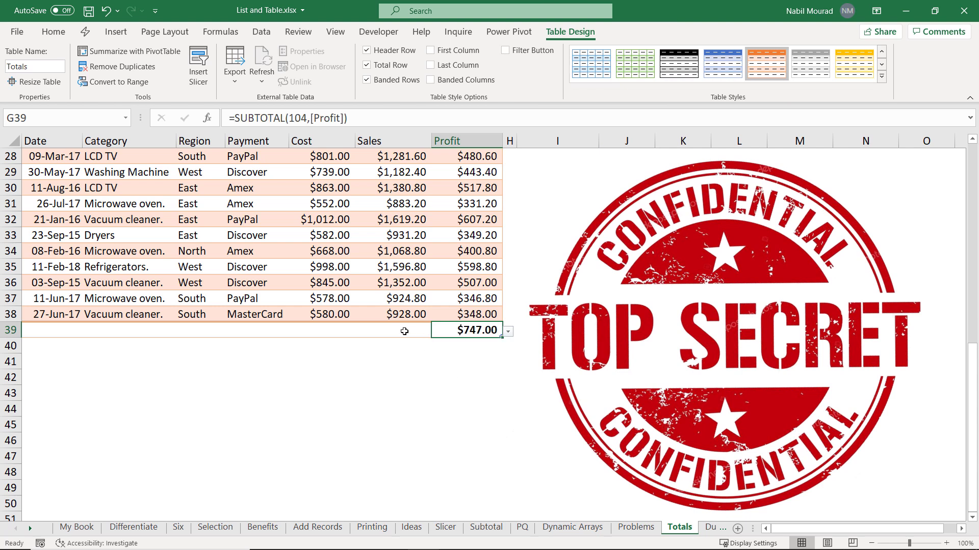
Step: Set the Sales and Cost totals to Max ($1,992.00, $1,245.00) and select total row 39
click(398, 331)
click(437, 331)
click(382, 375)
click(321, 330)
click(360, 331)
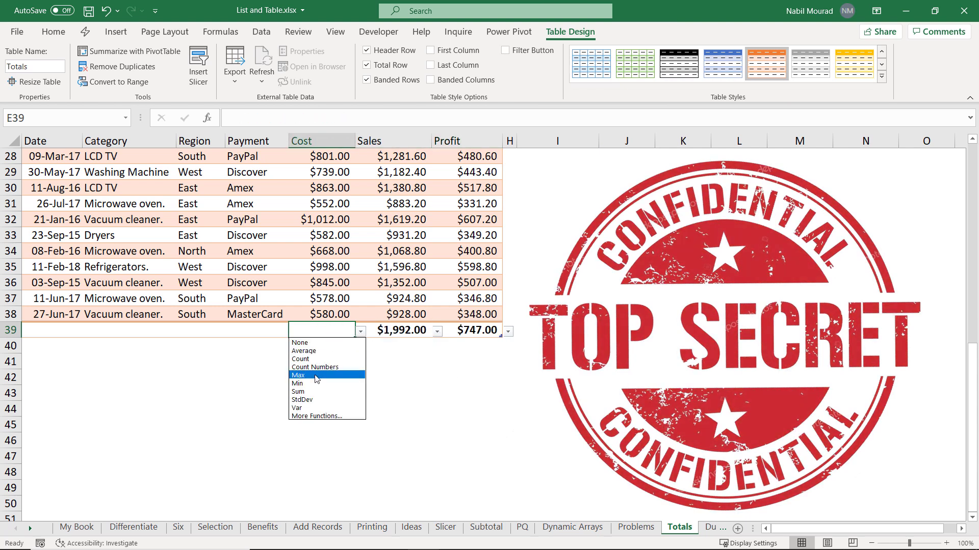
click(316, 376)
click(44, 329)
click(26, 328)
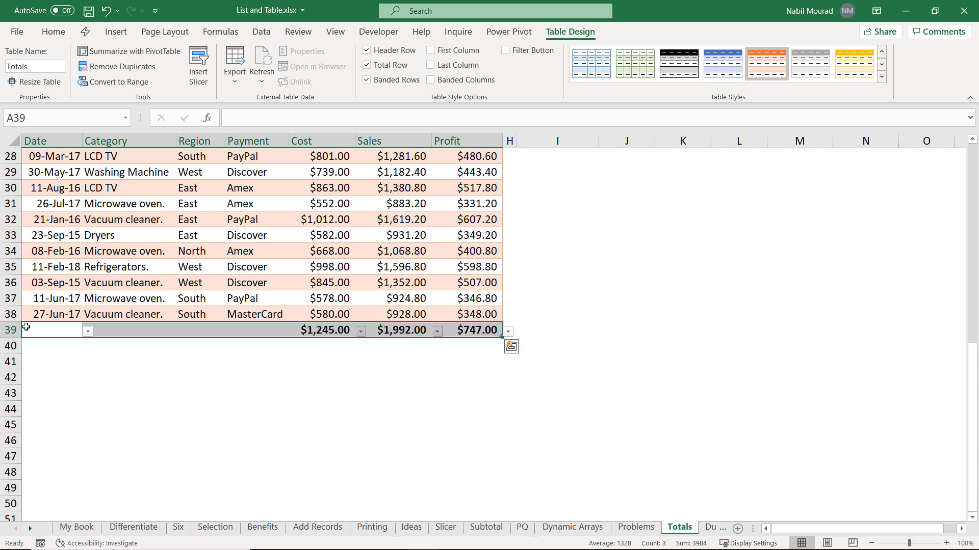
Step: Cut the maximums total row, paste it into row 3, and label A3 'Max'
key(ctrl+x)
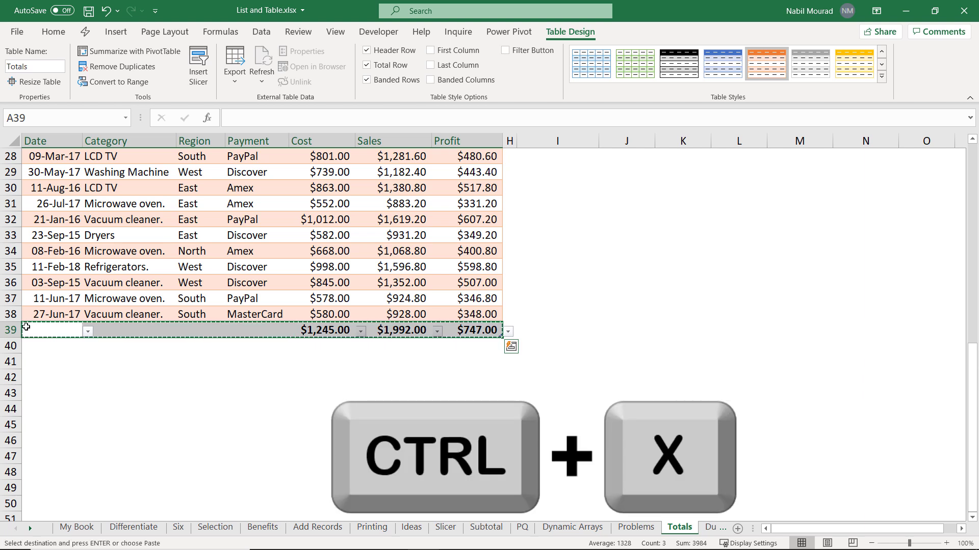
key(ctrl+Home)
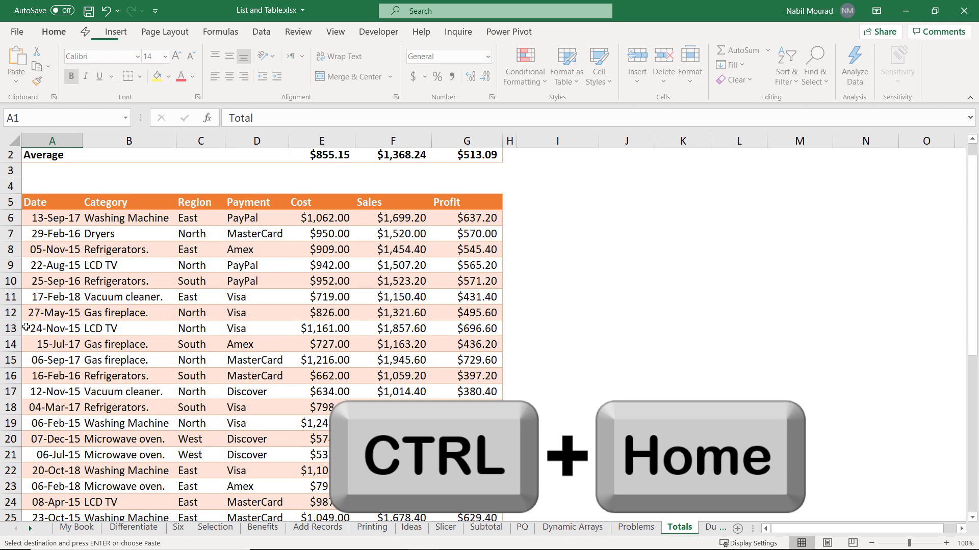
click(32, 194)
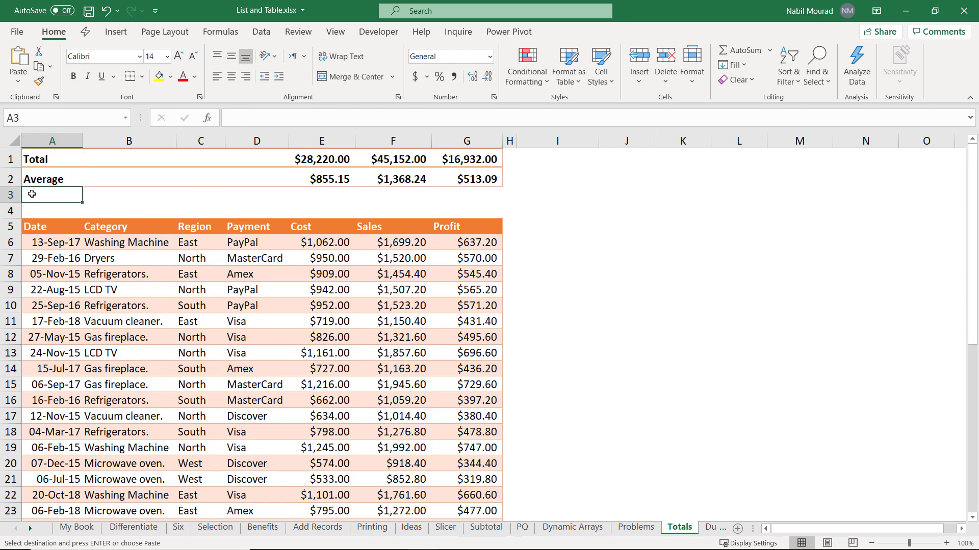
key(ctrl+v)
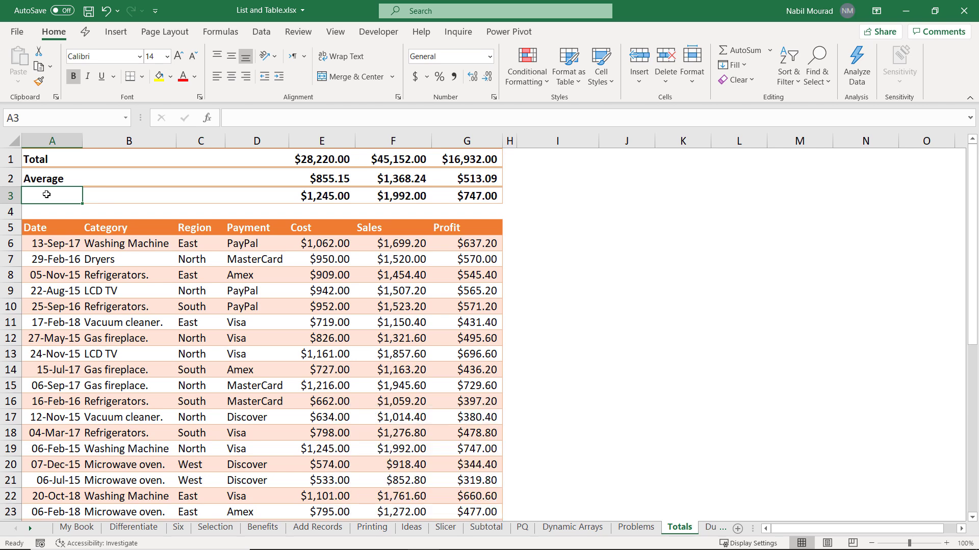
text(Max)
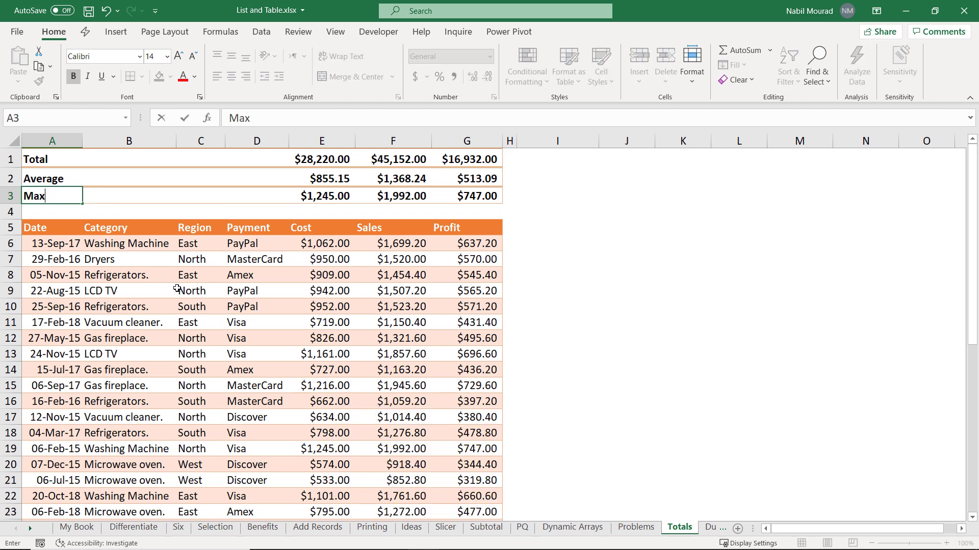
click(177, 289)
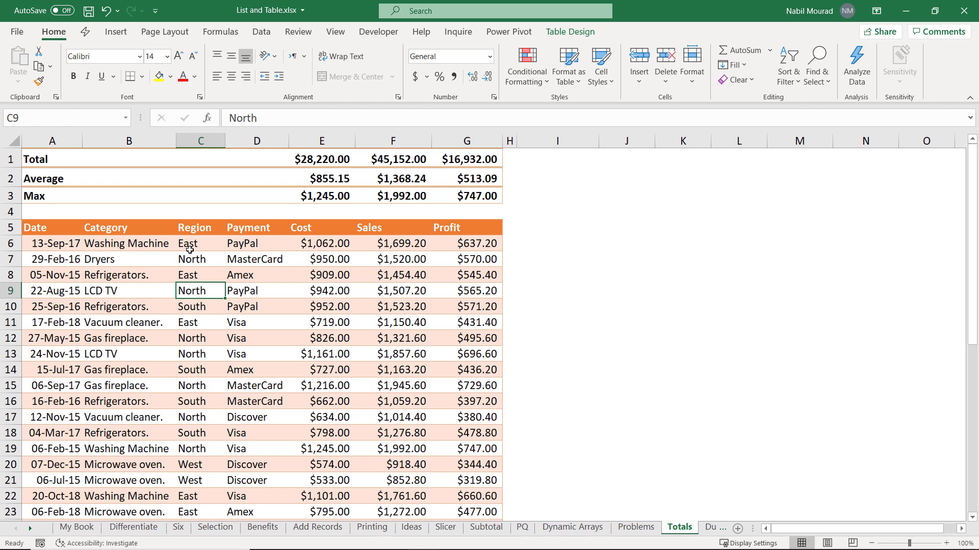
Step: Turn on header filters with Ctrl+Shift+L and filter the Region column to East only
key(ctrl+shift+l)
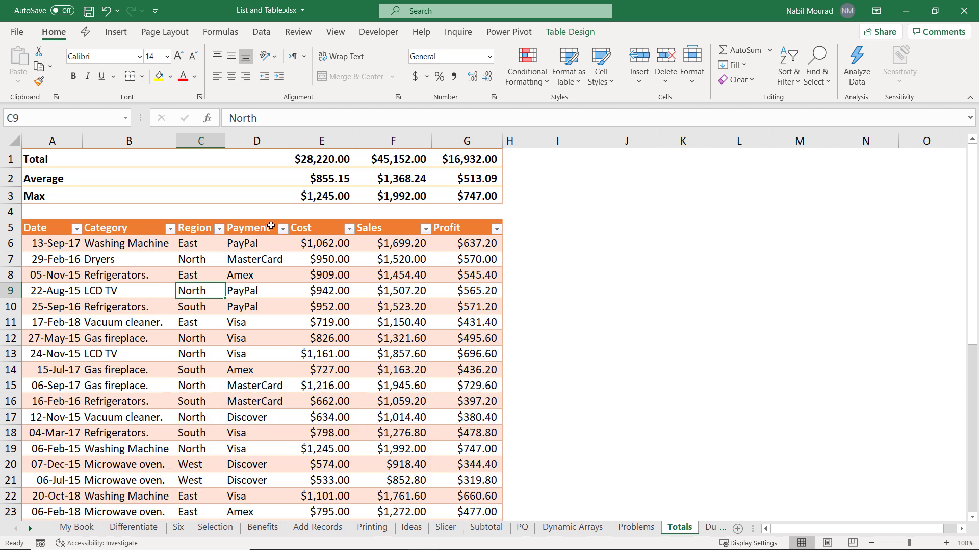
click(219, 229)
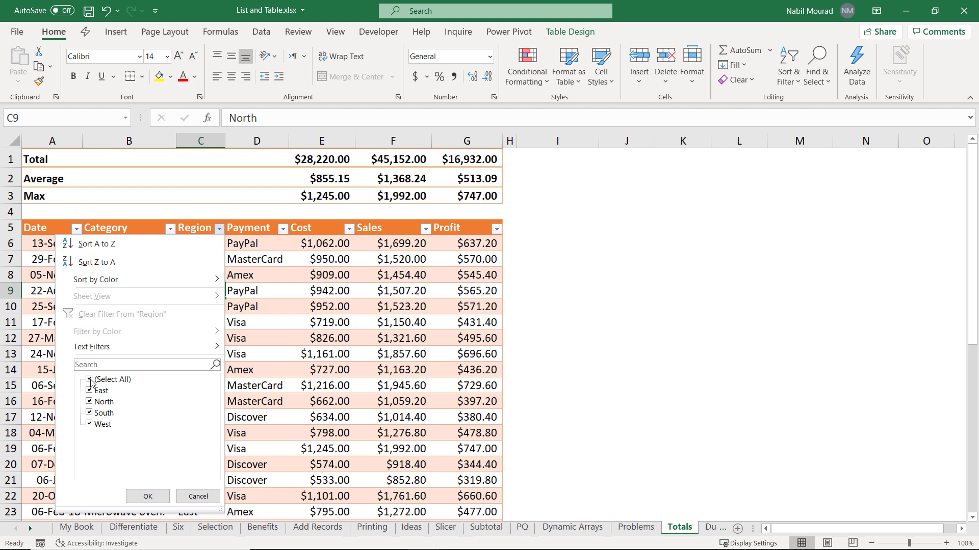
click(90, 380)
click(90, 391)
click(145, 496)
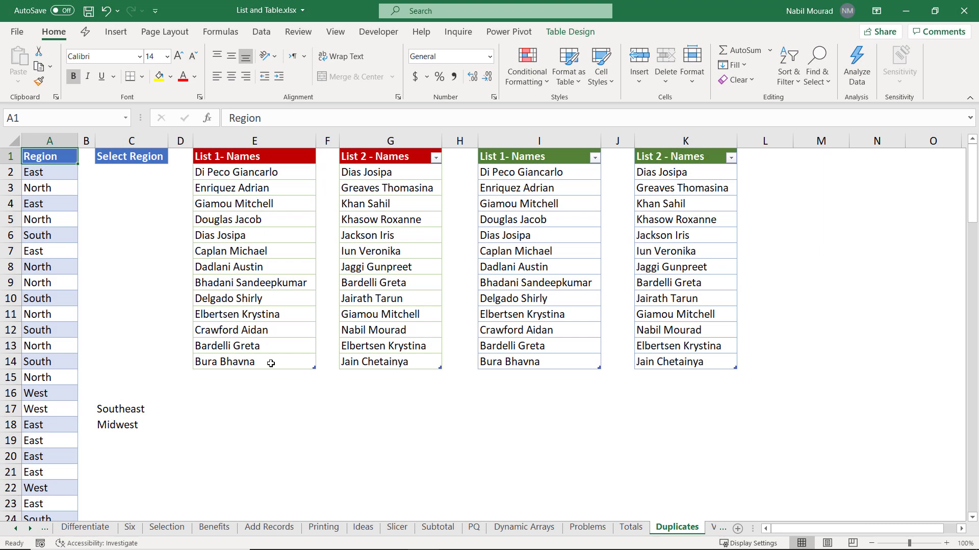
Step: Run Remove Duplicates on the Region table, deleting 102 duplicates and leaving East, North, South, West
click(43, 204)
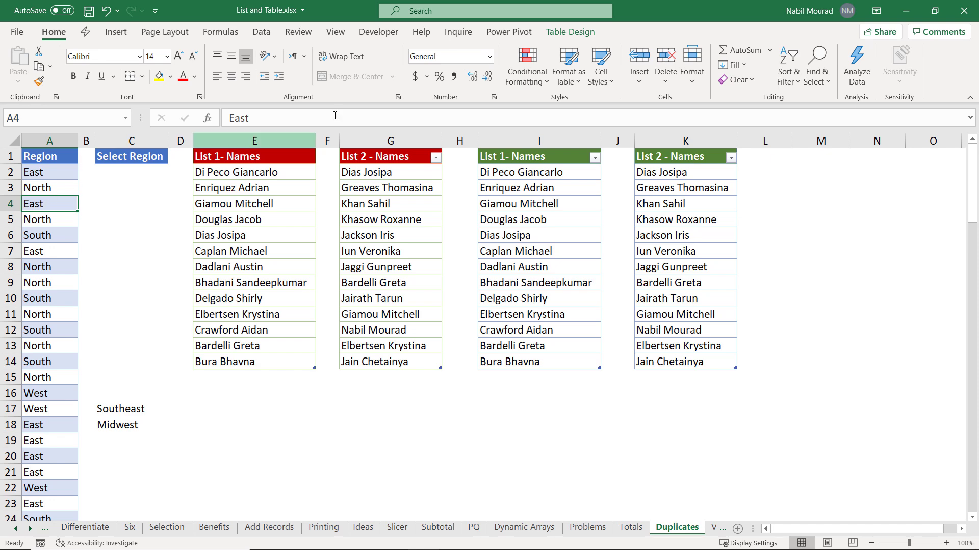
click(560, 35)
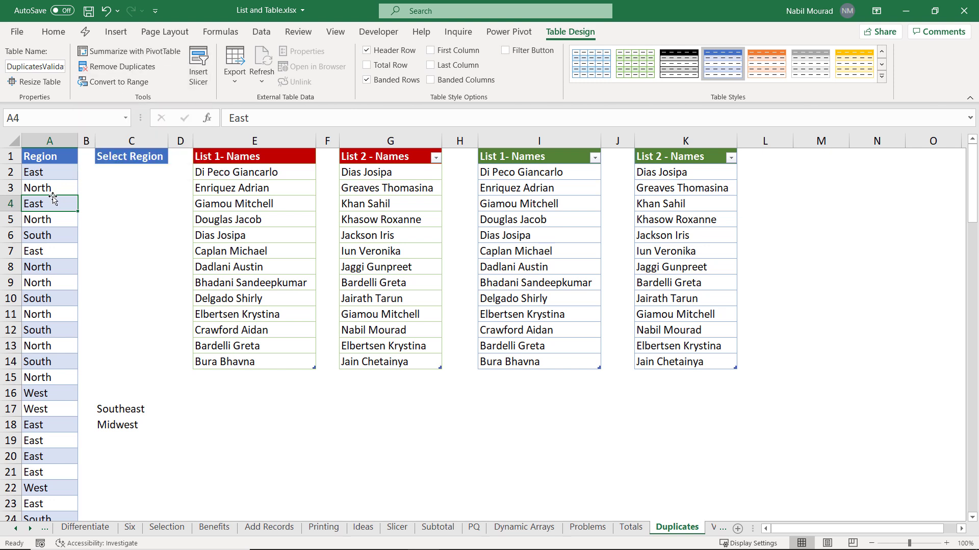
click(261, 34)
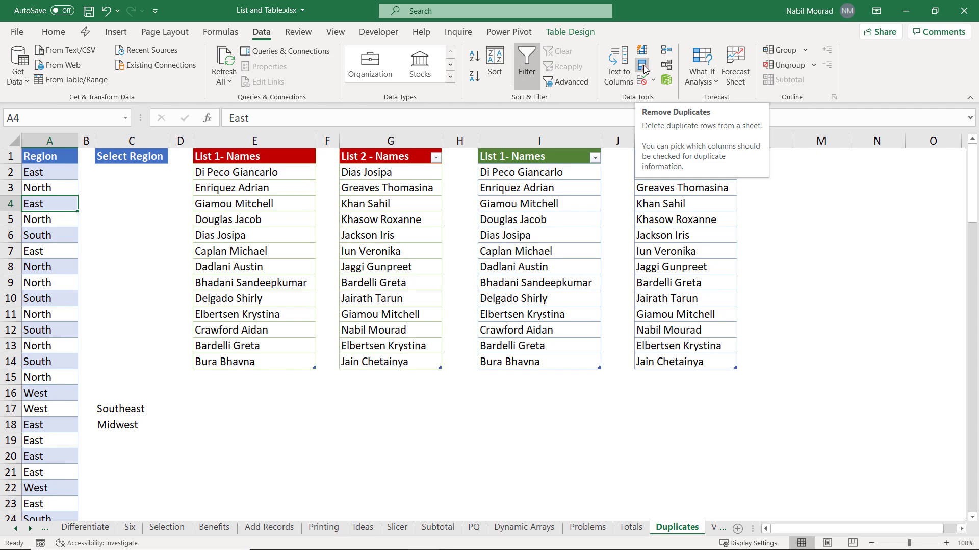
click(570, 33)
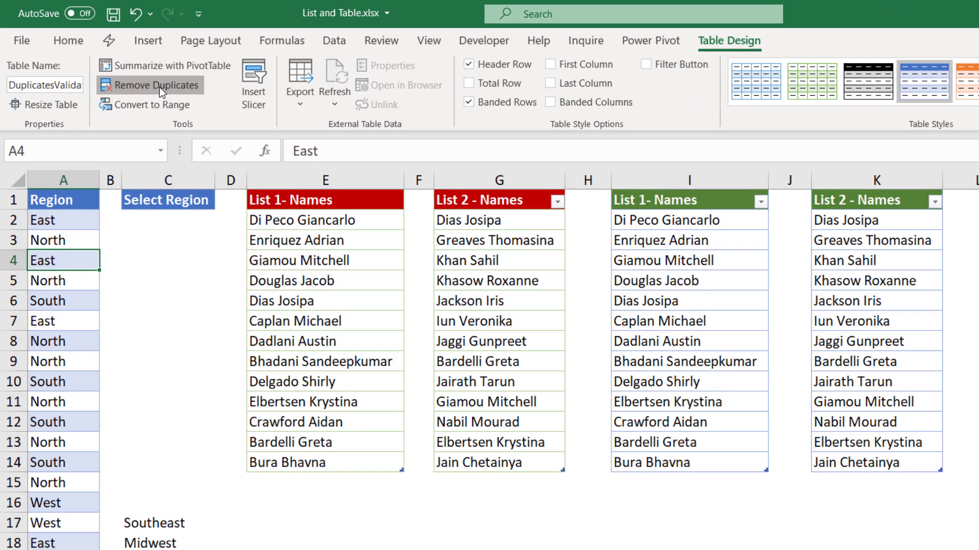
click(158, 85)
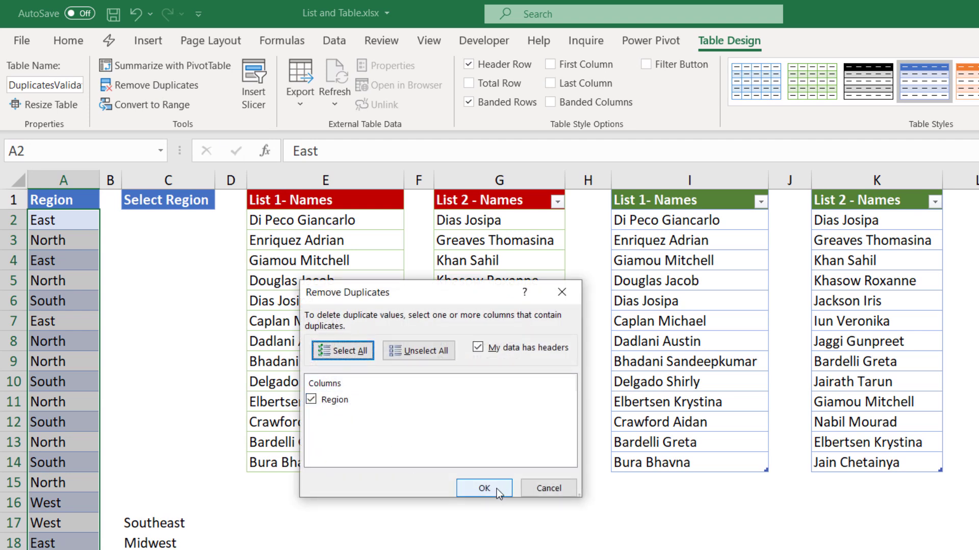
click(484, 488)
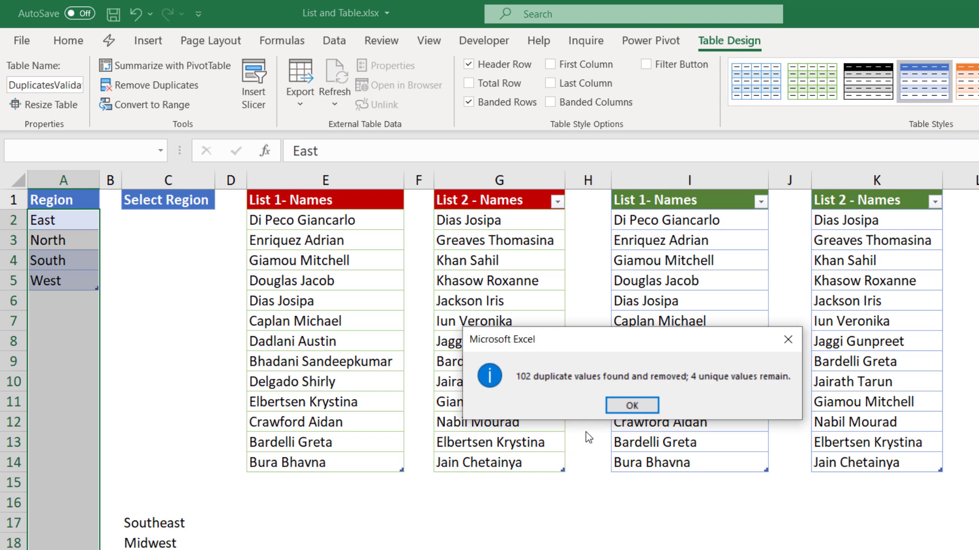
click(632, 406)
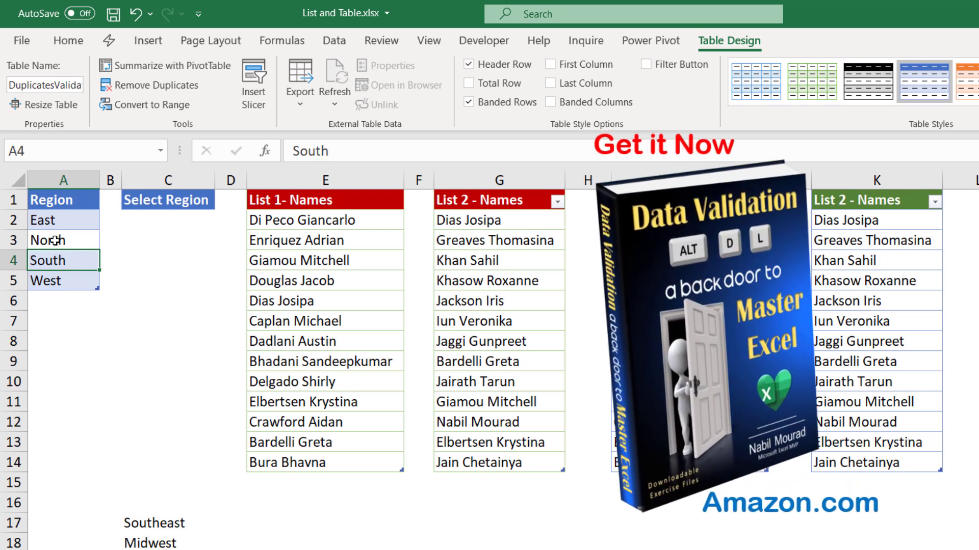
Step: Give C2 a List validation sourced from $A$2:$A$5 and choose North from its dropdown
click(152, 222)
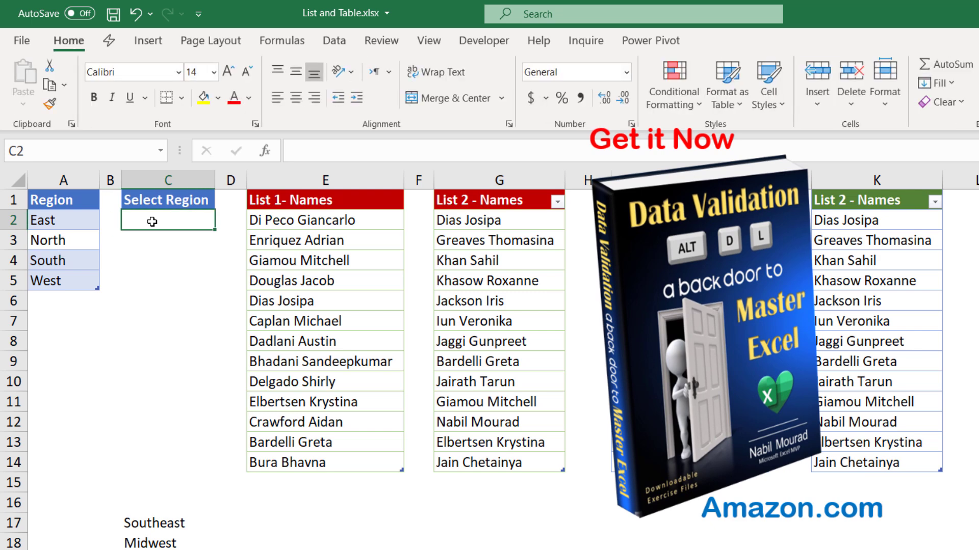
click(334, 40)
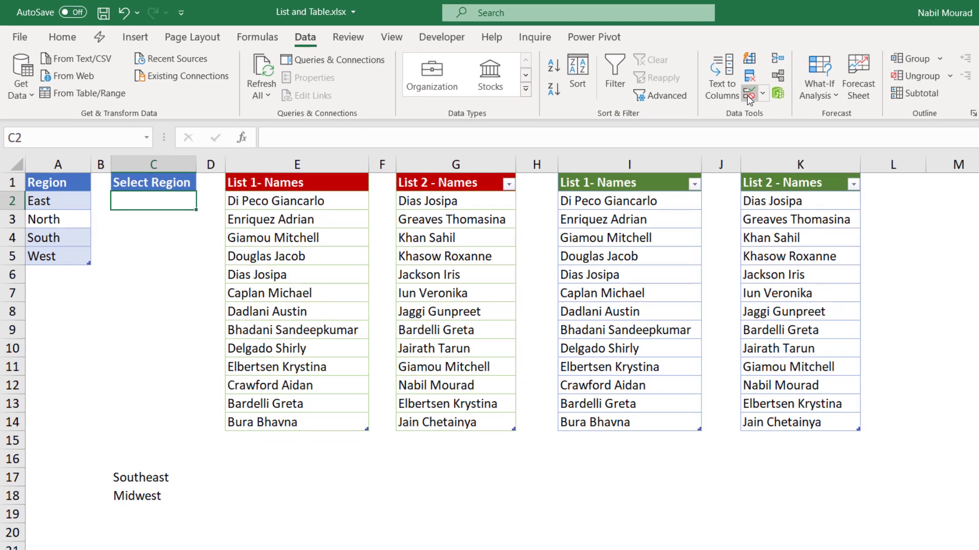
click(814, 103)
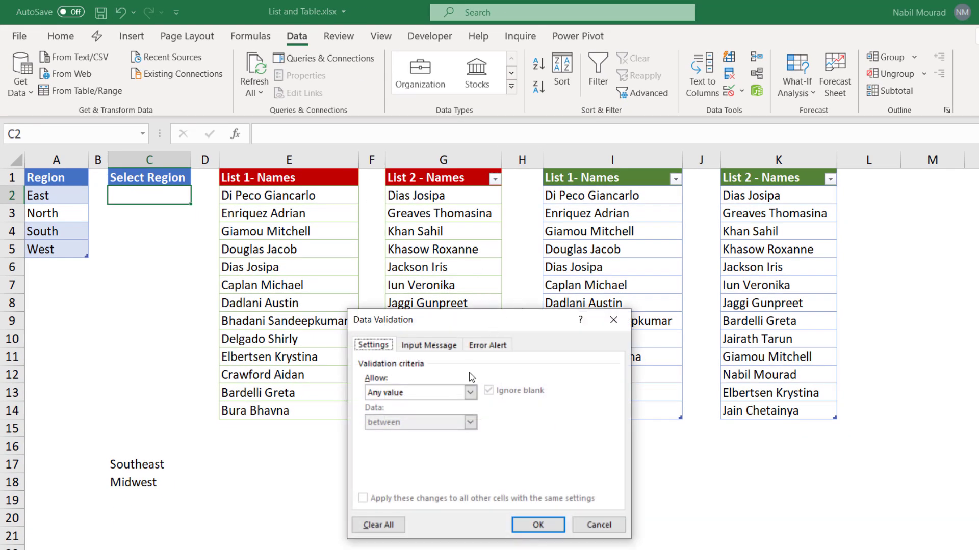
click(469, 393)
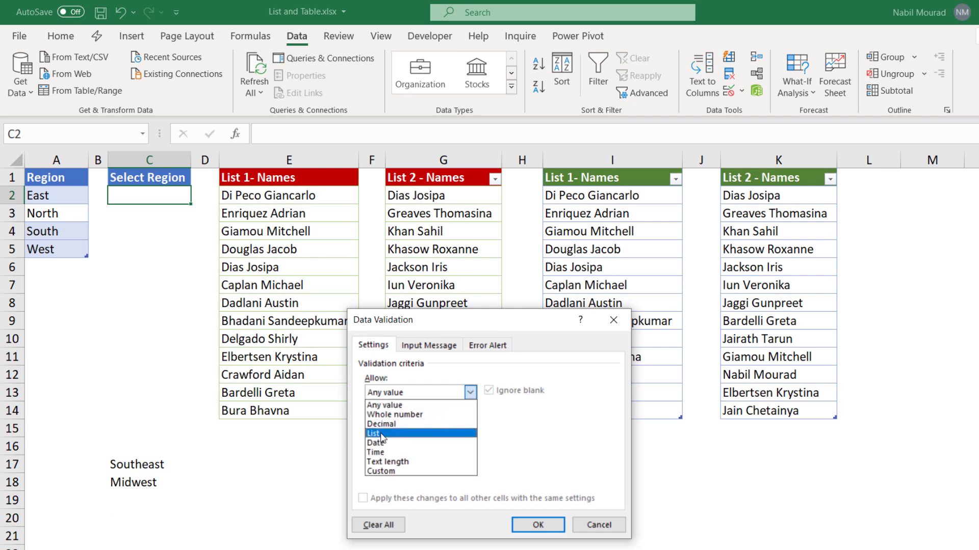
click(383, 434)
drag(433, 323, 299, 207)
click(247, 338)
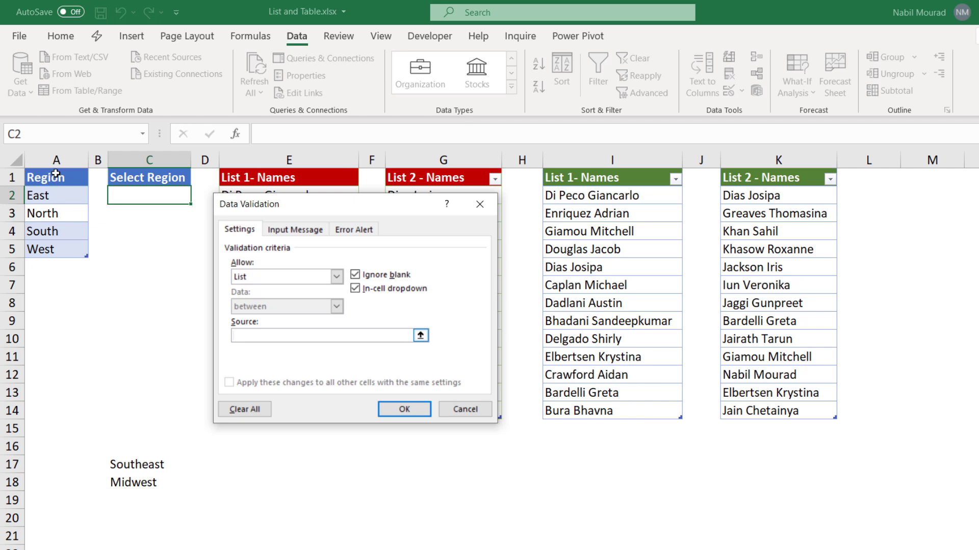
drag(51, 195, 51, 250)
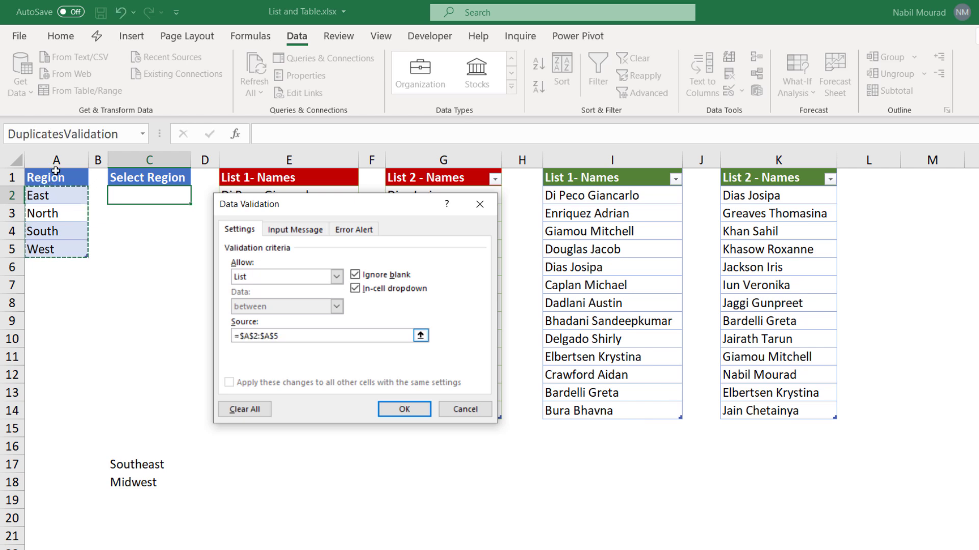
click(403, 408)
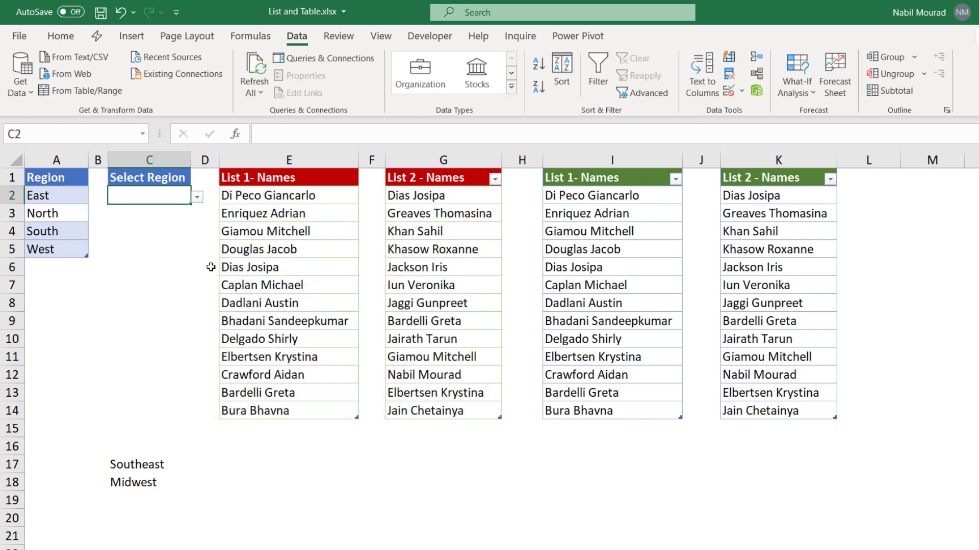
click(198, 197)
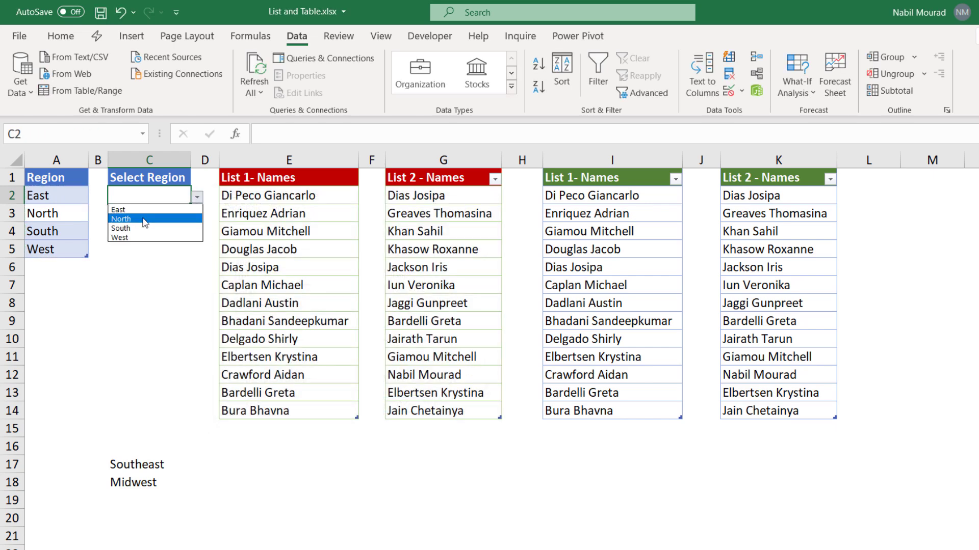
click(148, 217)
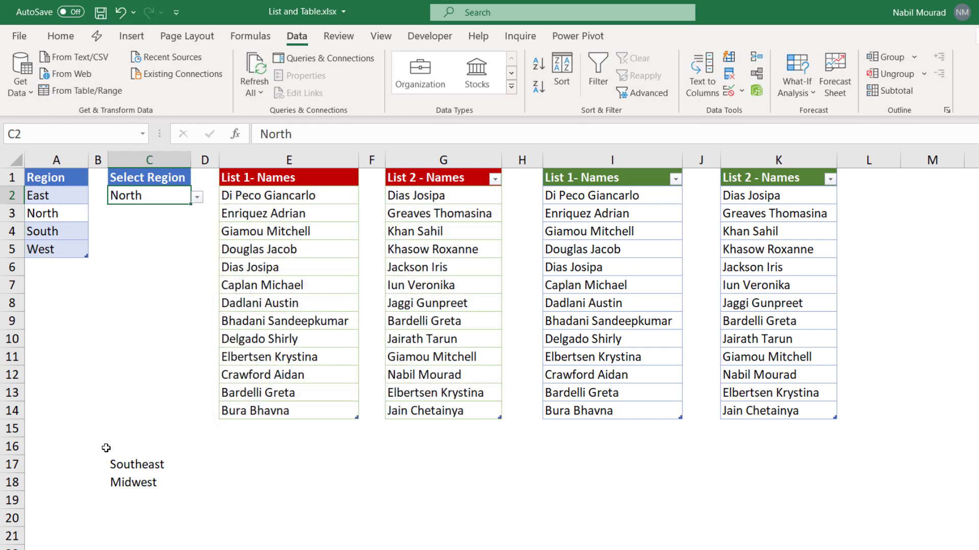
Step: Move Southeast and Midwest from C17:C18 into A6:A7 and check C2's dropdown shows six regions
drag(119, 466, 136, 483)
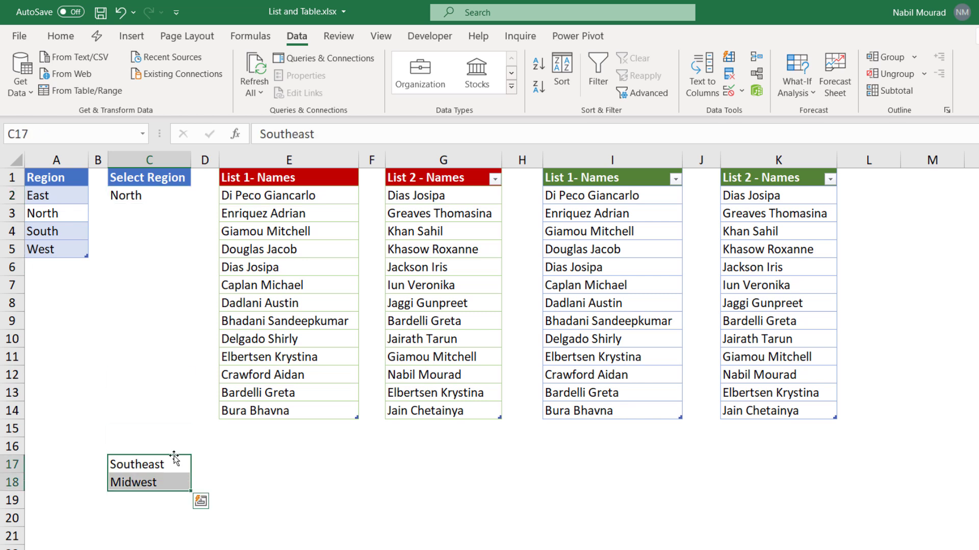
drag(174, 455, 64, 279)
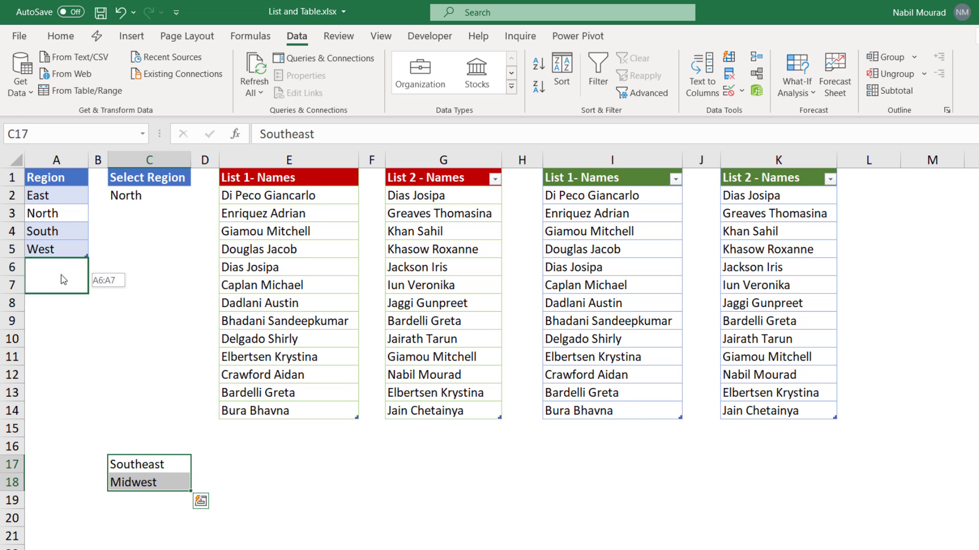
drag(63, 279, 64, 280)
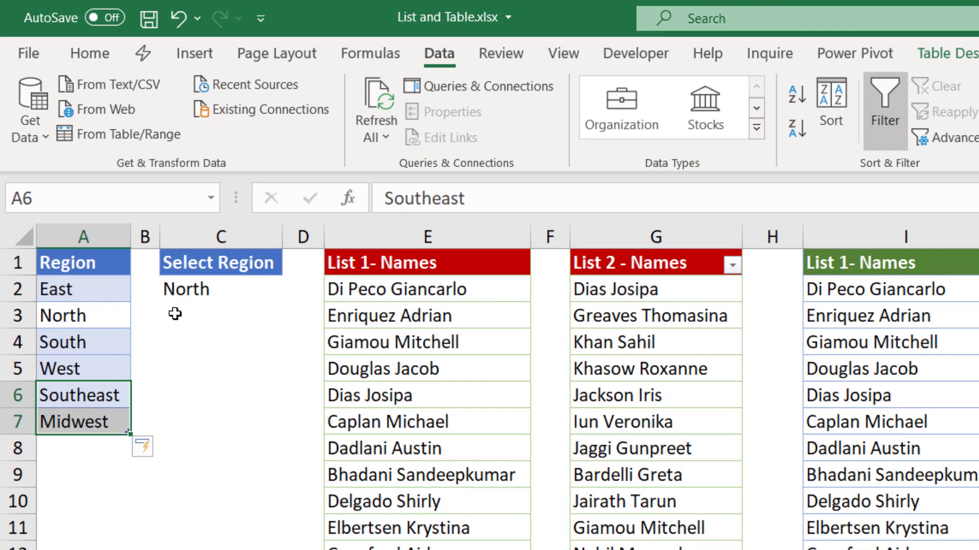
click(201, 287)
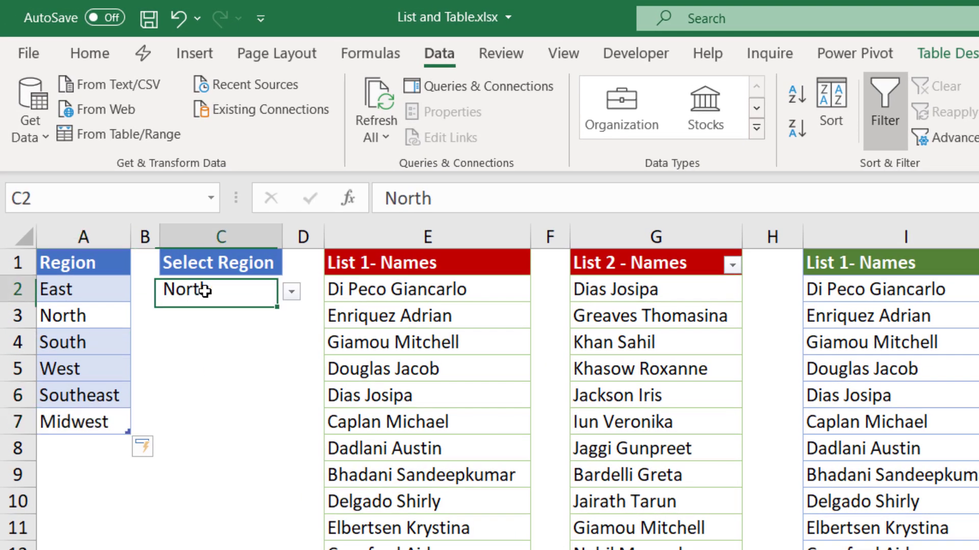
click(292, 293)
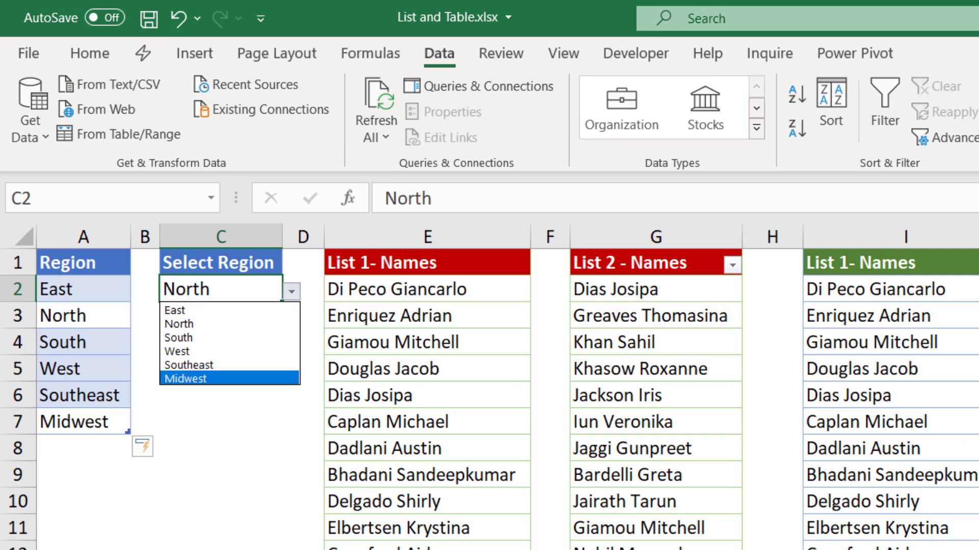
key(Escape)
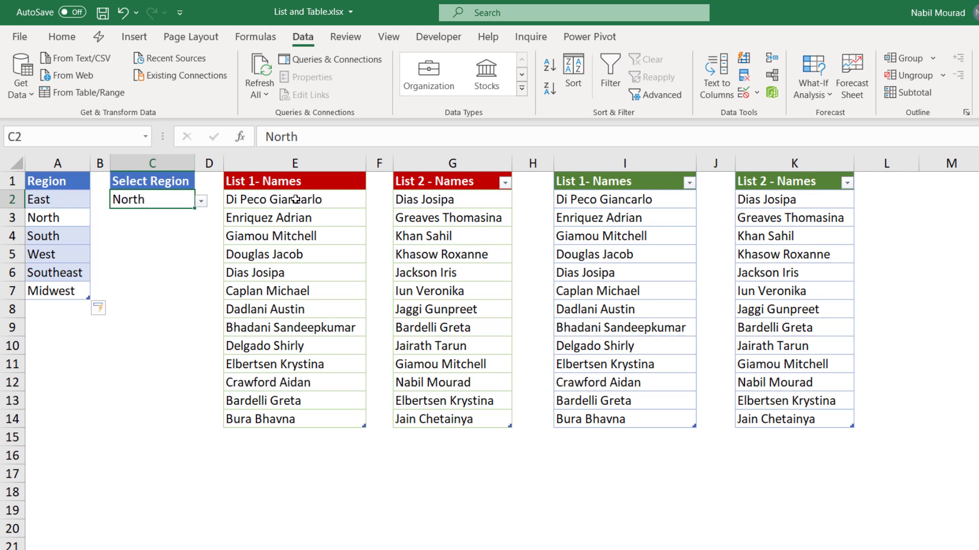
Step: Highlight duplicate names across E2:E14 and G2:G14 with Light Red Fill and Dark Red Text
drag(296, 199, 276, 418)
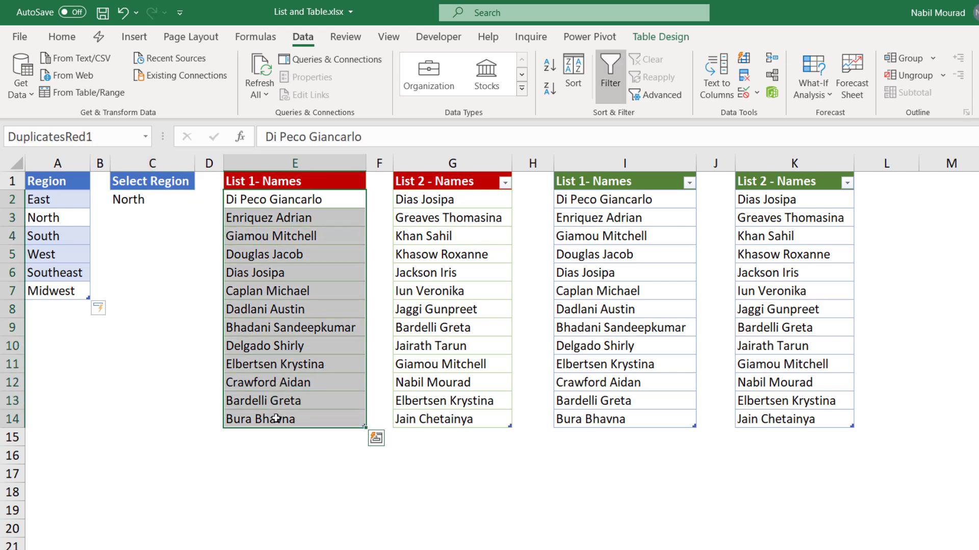
drag(453, 199, 436, 419)
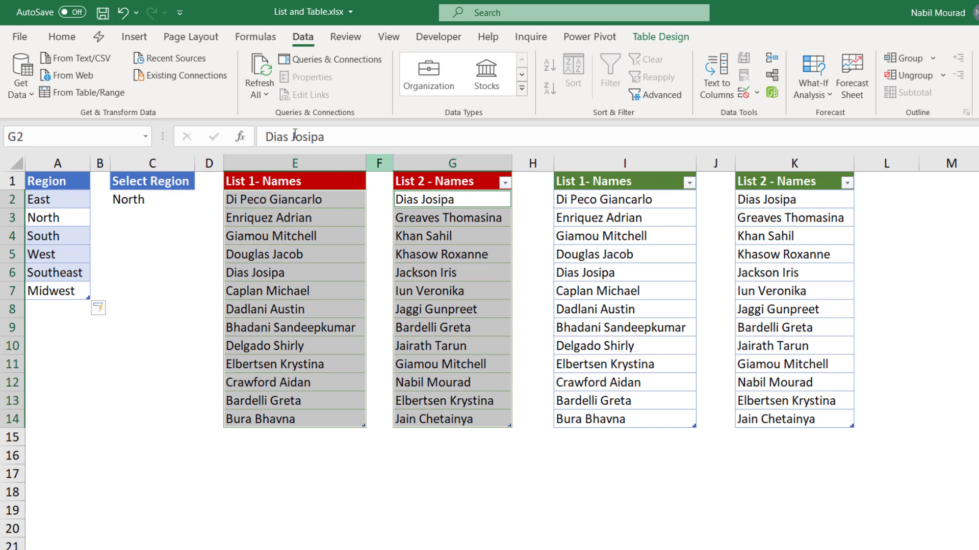
click(61, 37)
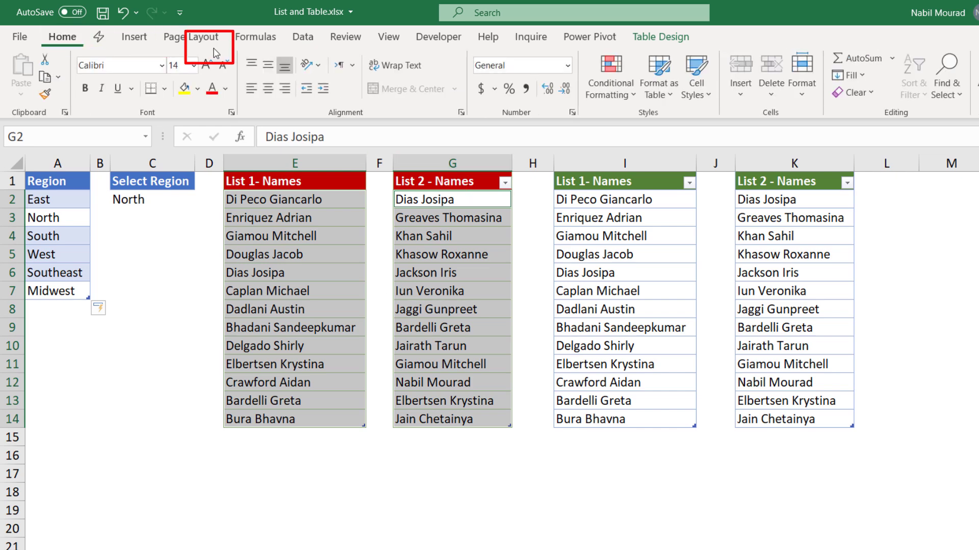
click(614, 95)
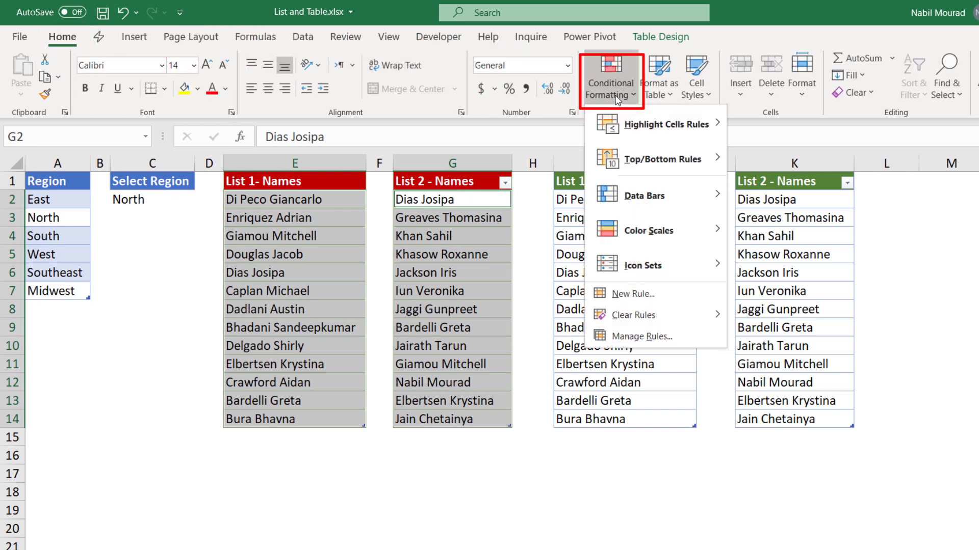
mouse_move(647, 127)
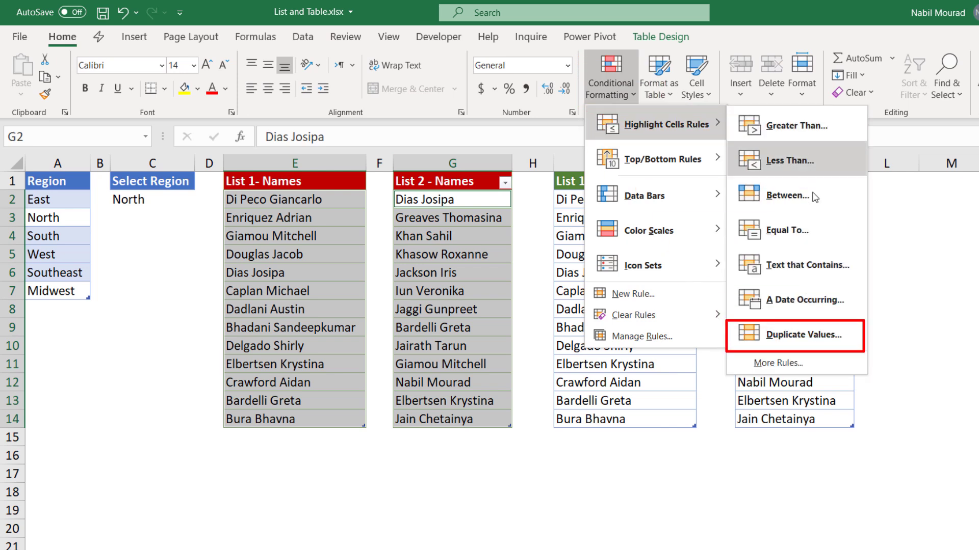
click(804, 335)
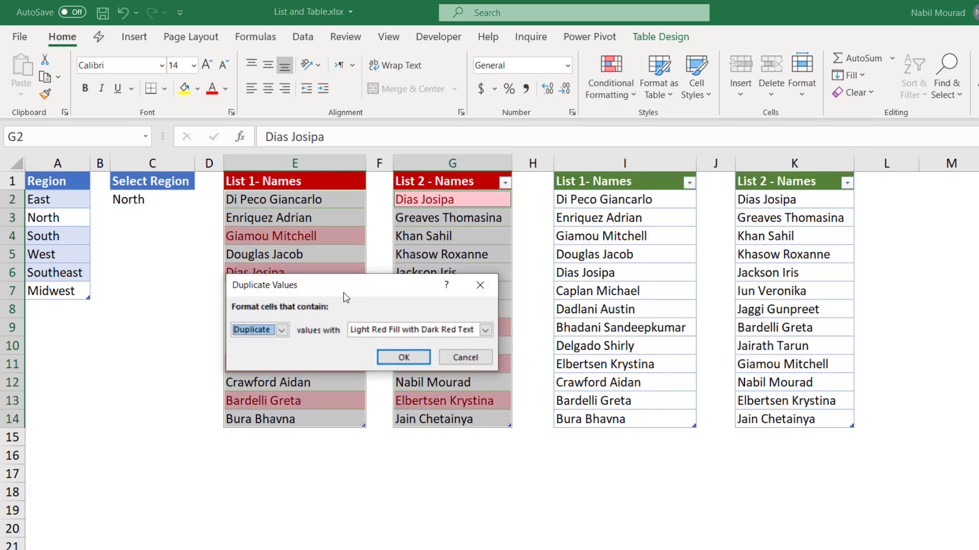
click(404, 358)
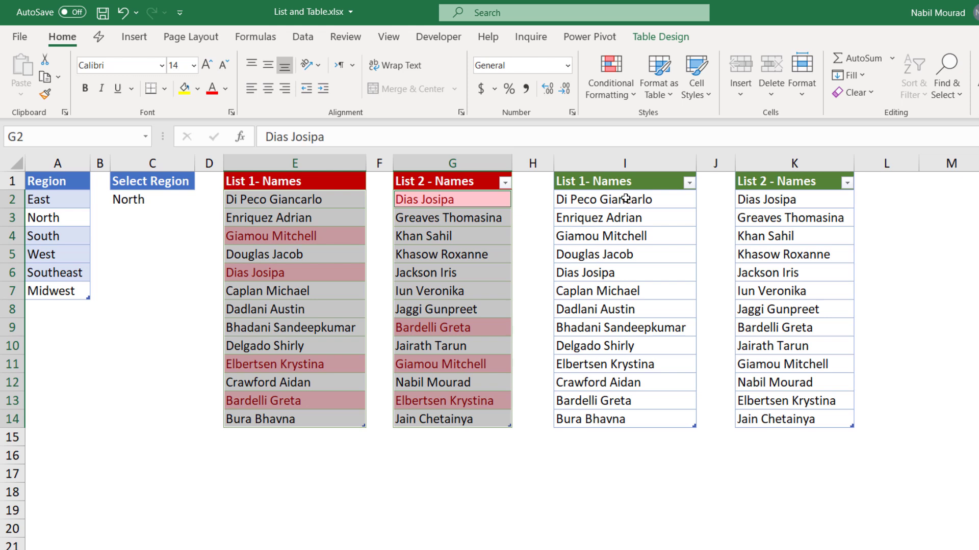
Step: Highlight Unique names across I2:I14 and K2:K14 with Green Fill and Dark Green Text
drag(625, 199, 625, 419)
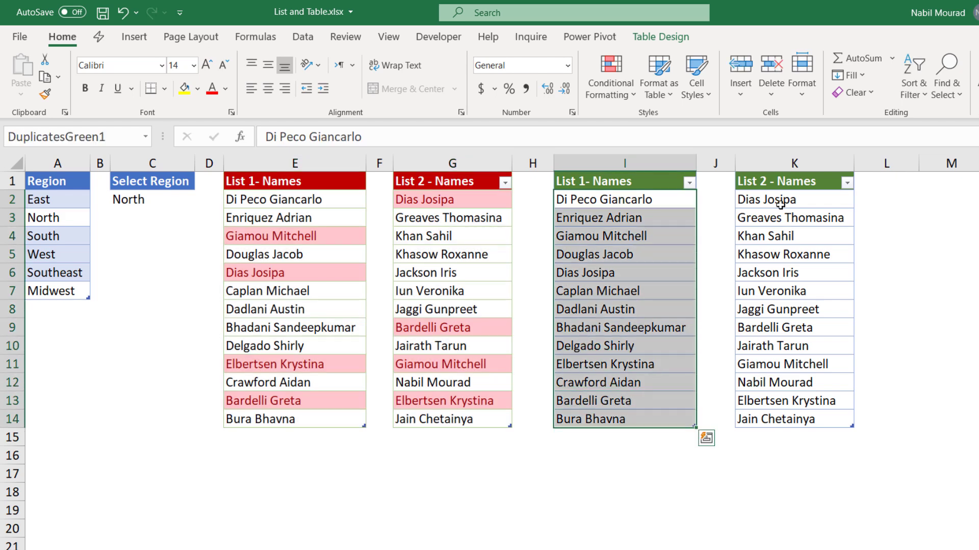
key(ctrl)
ctrl+drag(781, 200, 771, 419)
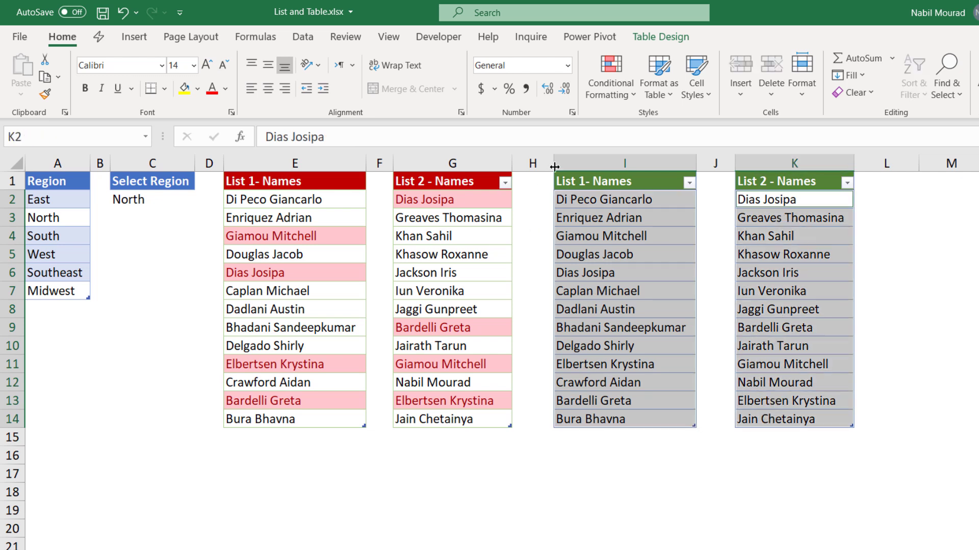
click(610, 86)
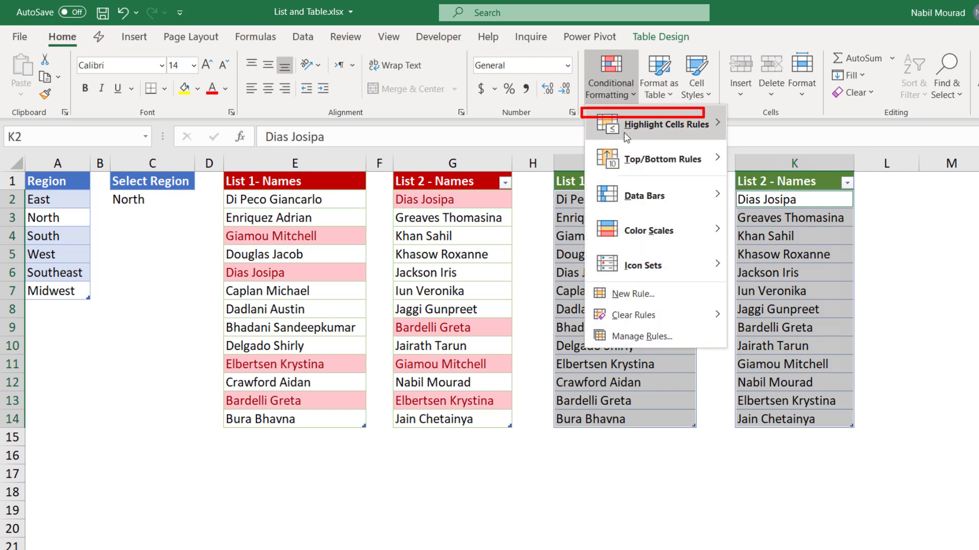
mouse_move(625, 134)
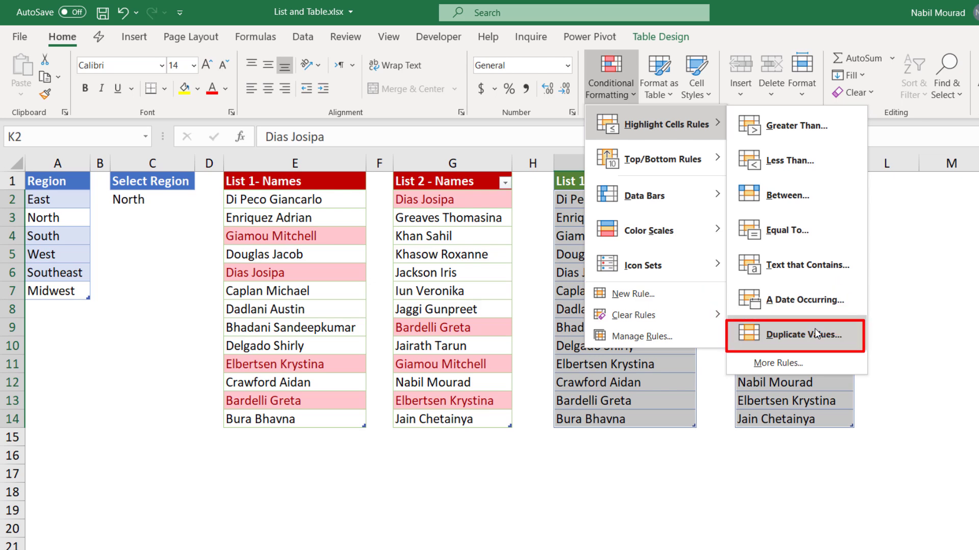
click(815, 334)
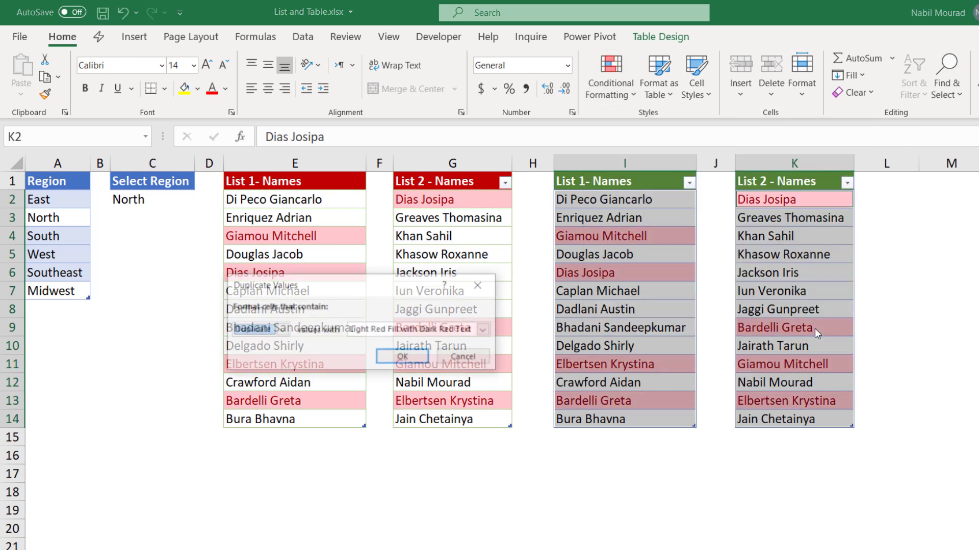
click(281, 330)
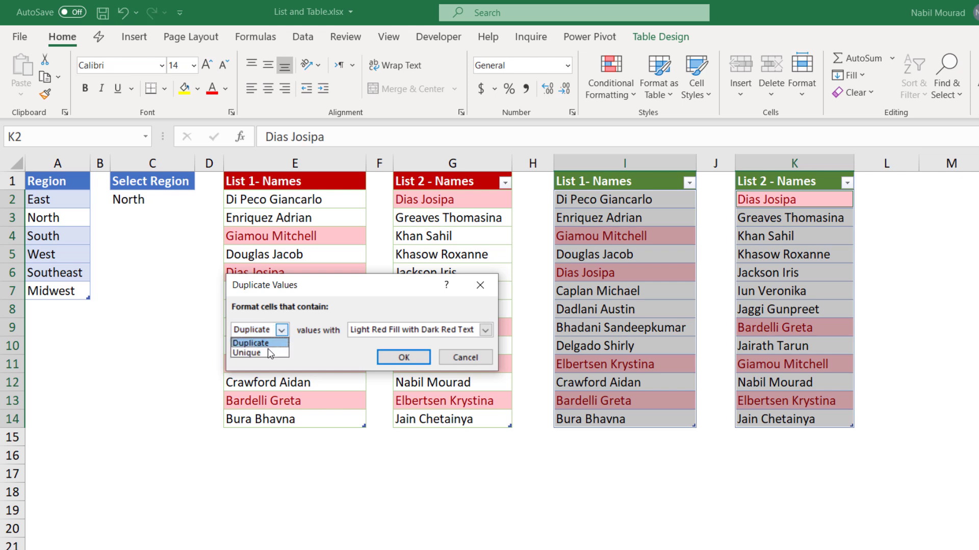
click(267, 350)
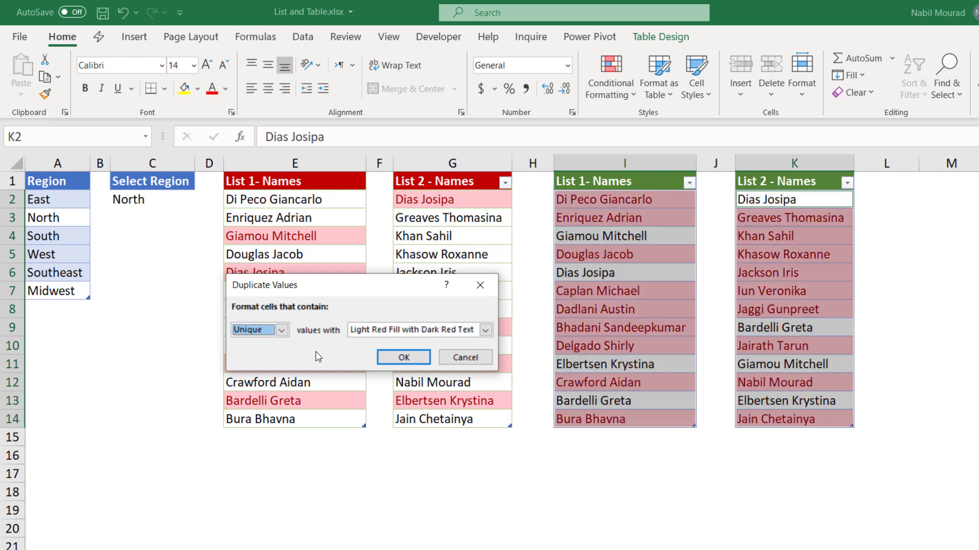
click(485, 330)
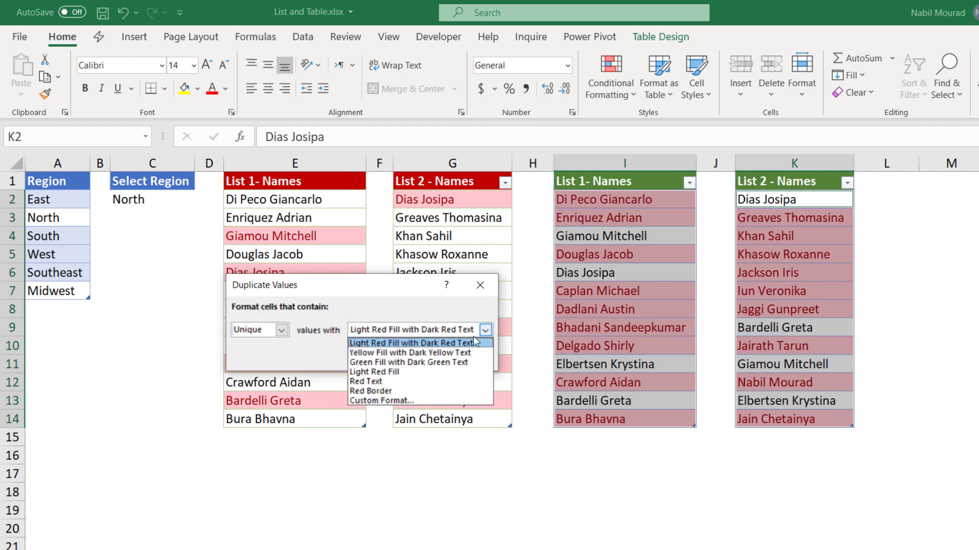
key(Escape)
click(397, 365)
click(404, 357)
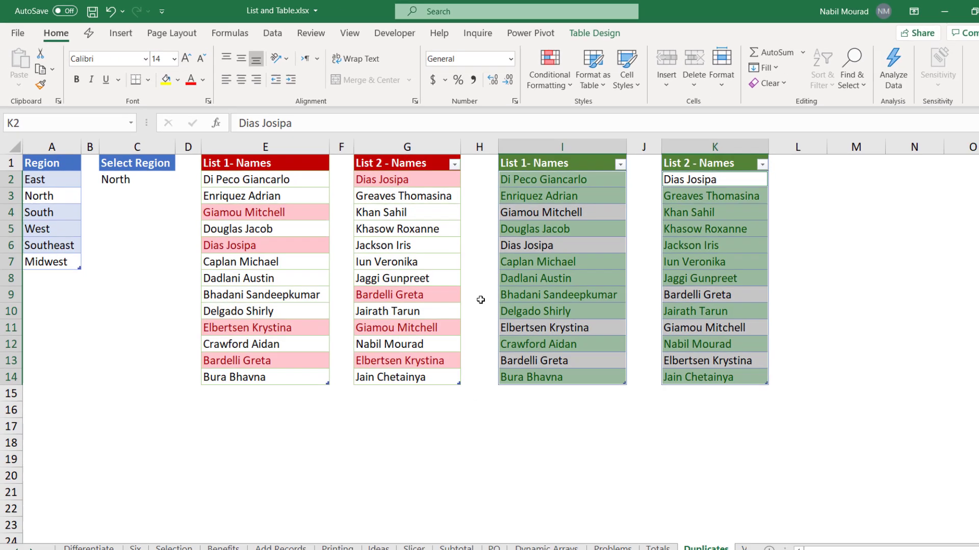